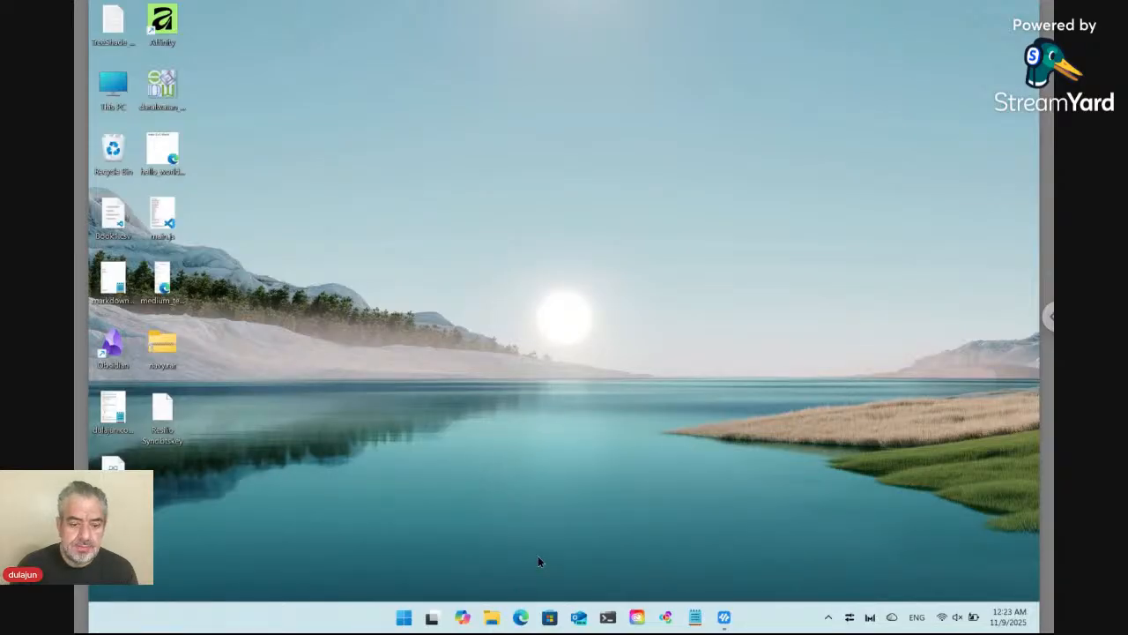
Switch to Microsoft Edge and bring up the TreeShade listing on Adobe Exchange
{"action": "left_click", "coordinate": [521, 618]}
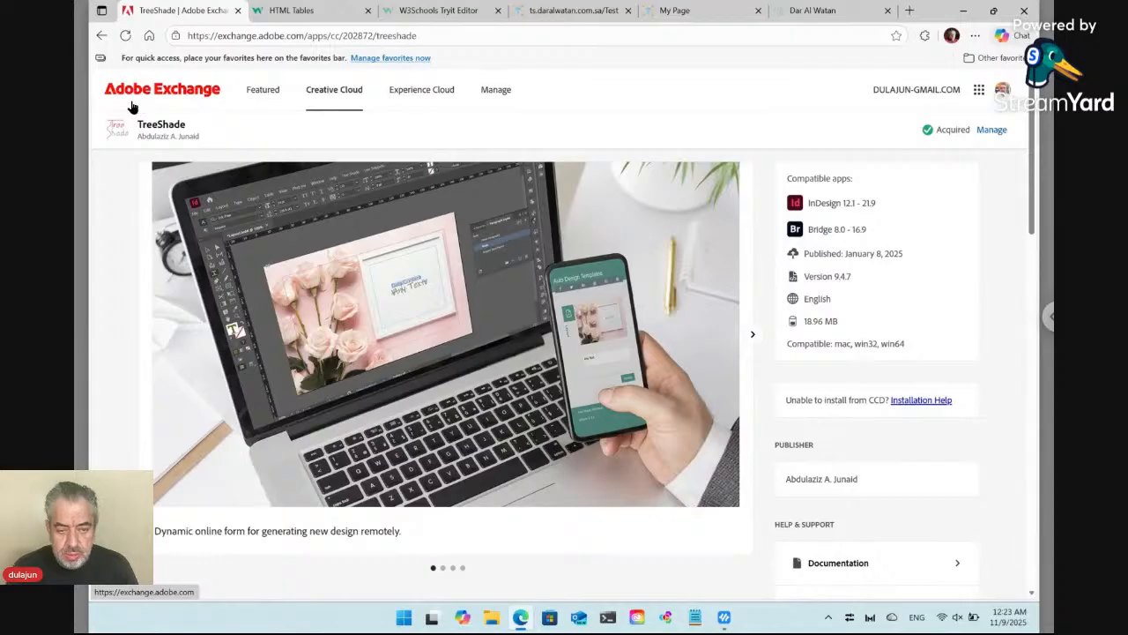
{"action": "key", "text": "ctrl+4"}
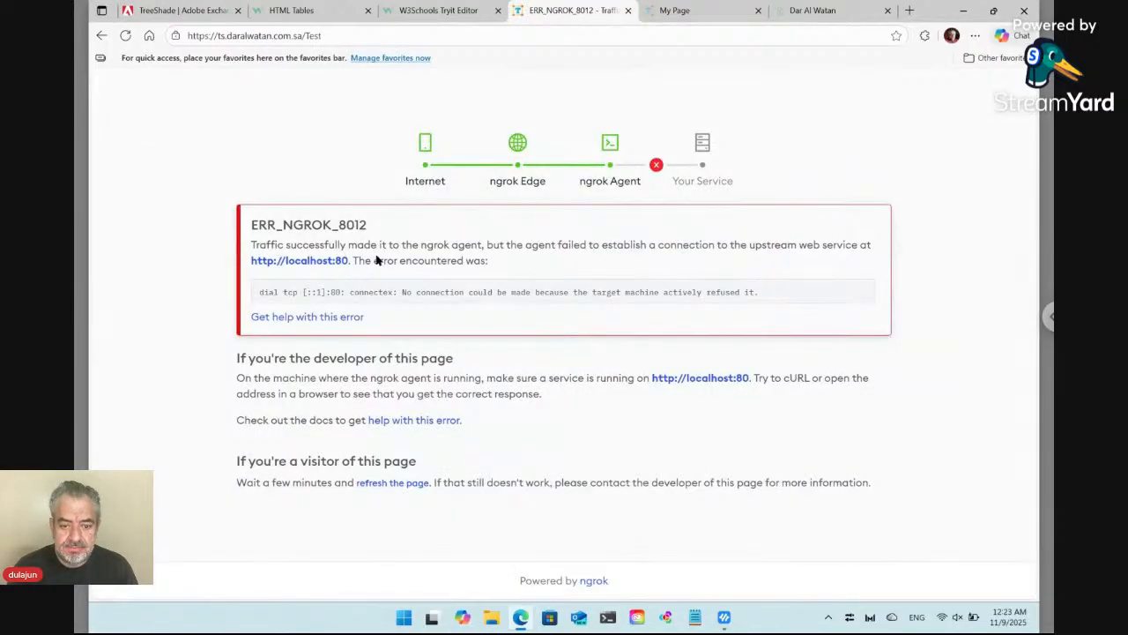
{"action": "left_click", "coordinate": [188, 11]}
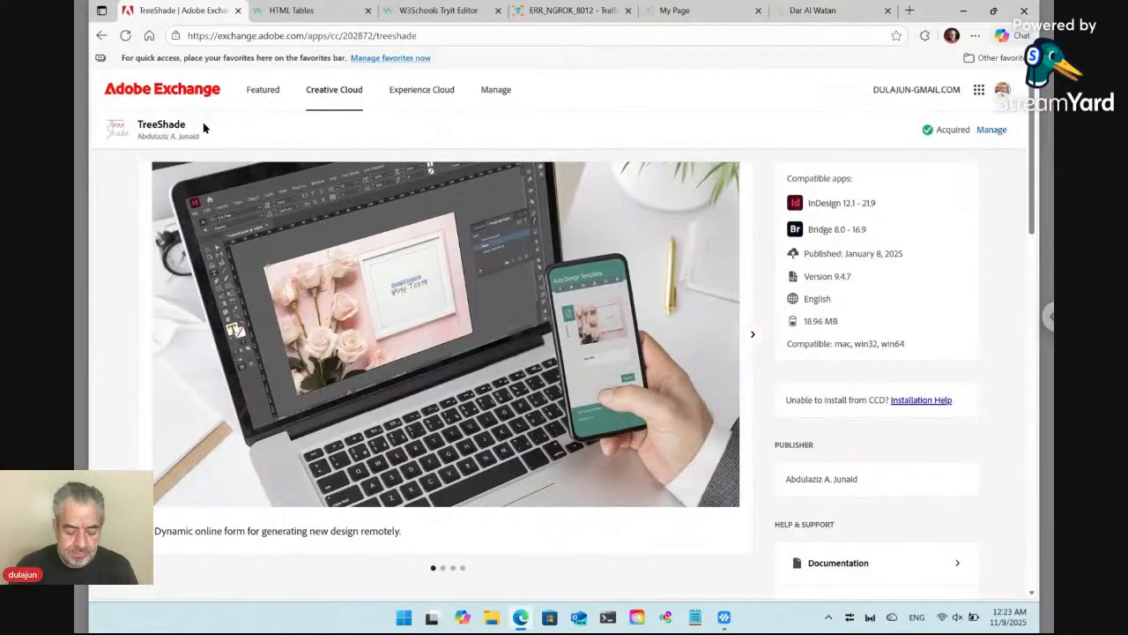
{"action": "key", "text": "ctrl+4"}
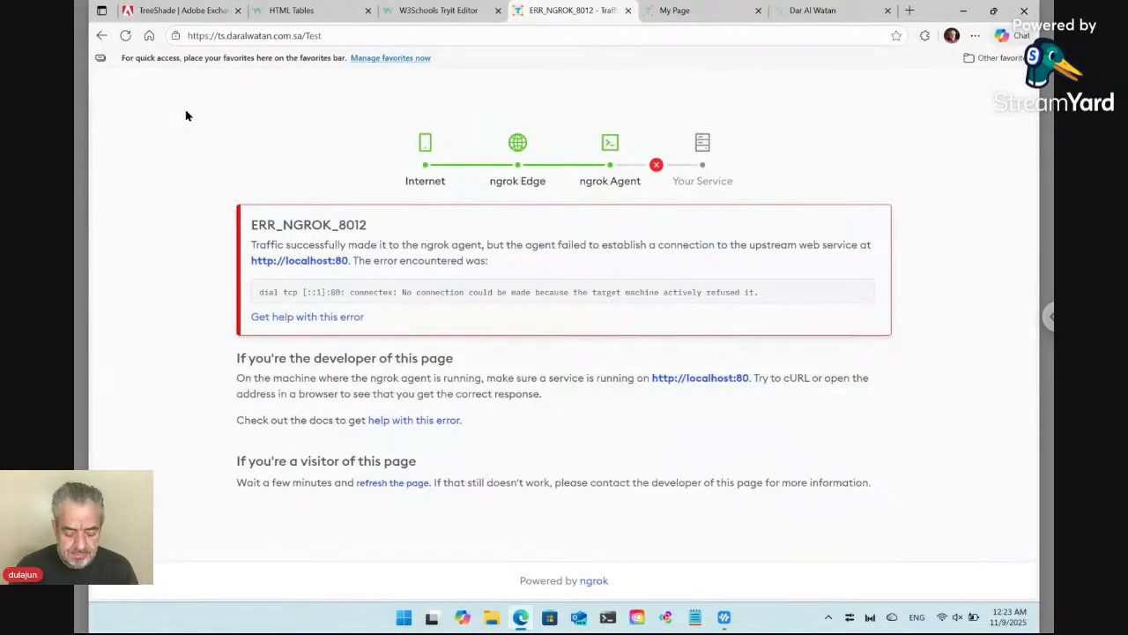
{"action": "left_click", "coordinate": [170, 12]}
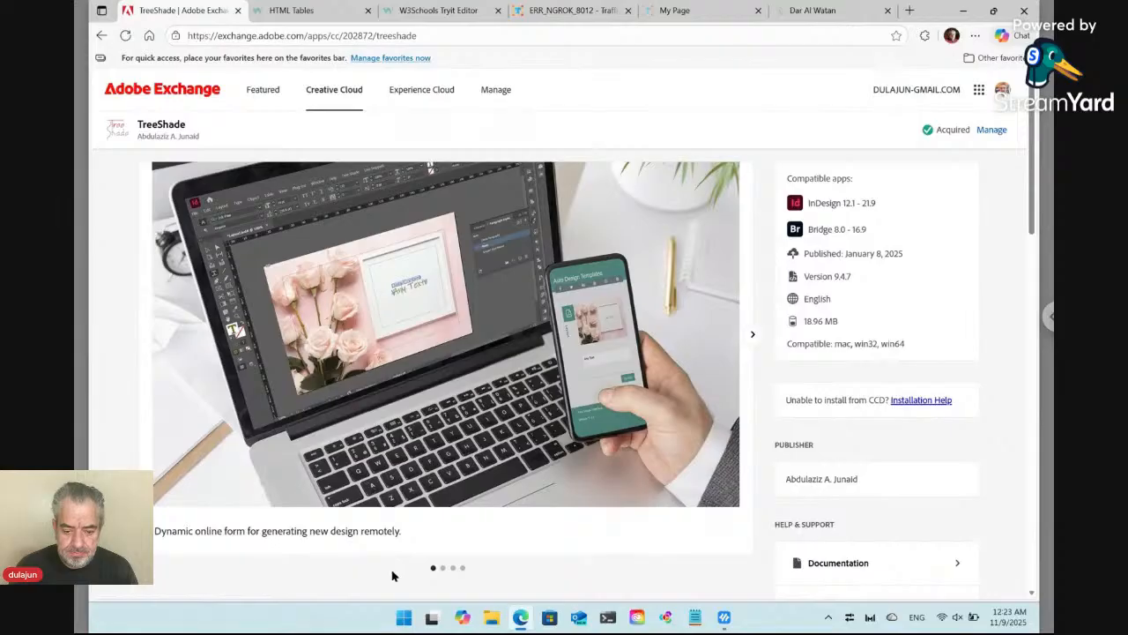
Search the installed programs for zoomit and launch the screen magnifier
{"action": "left_click", "coordinate": [402, 618]}
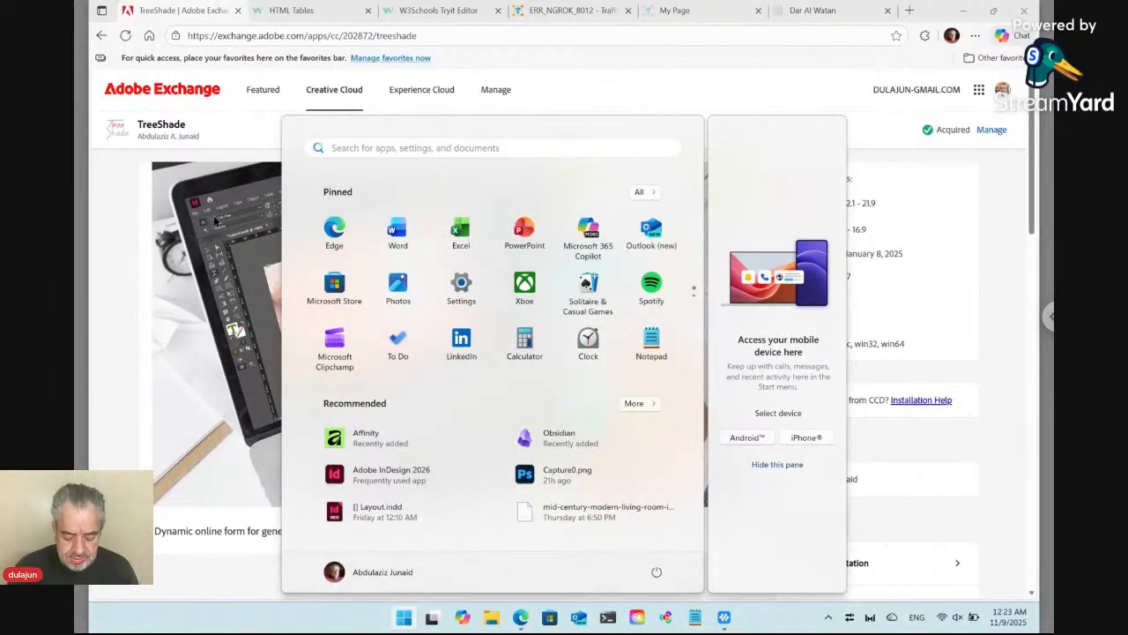
{"action": "type", "text": "zoomit"}
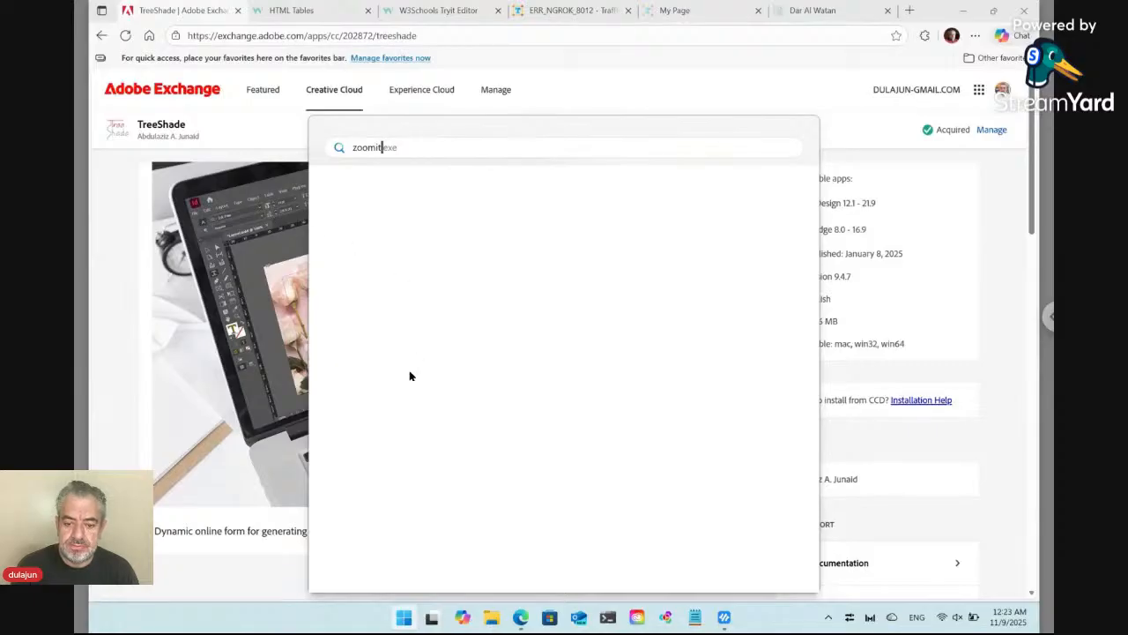
{"action": "key", "text": "Return"}
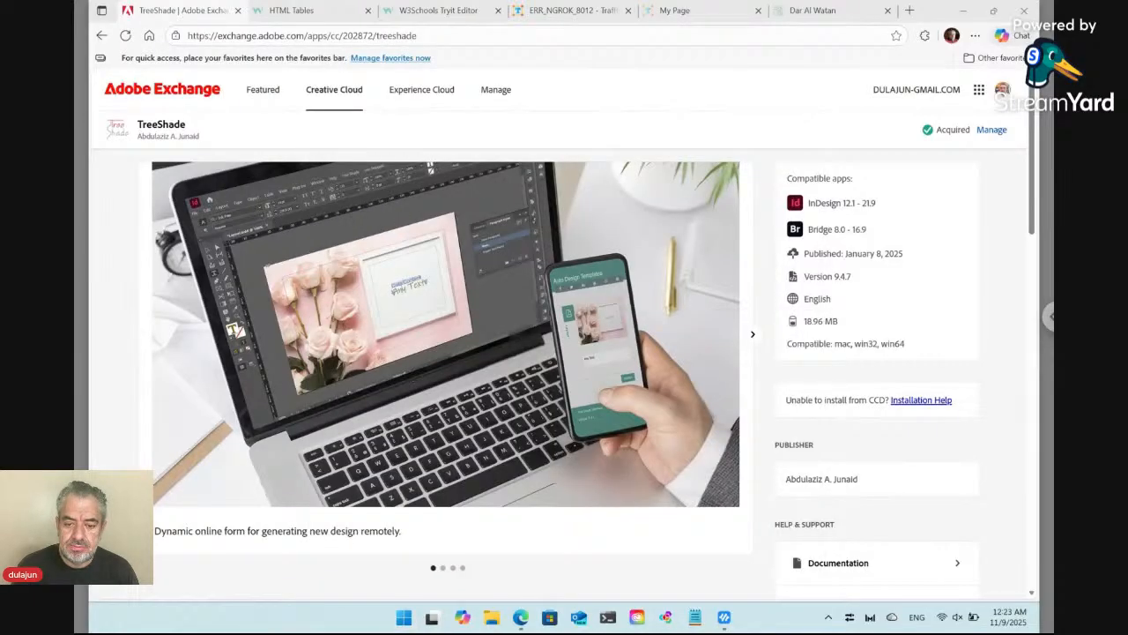
{"action": "left_click", "coordinate": [404, 617]}
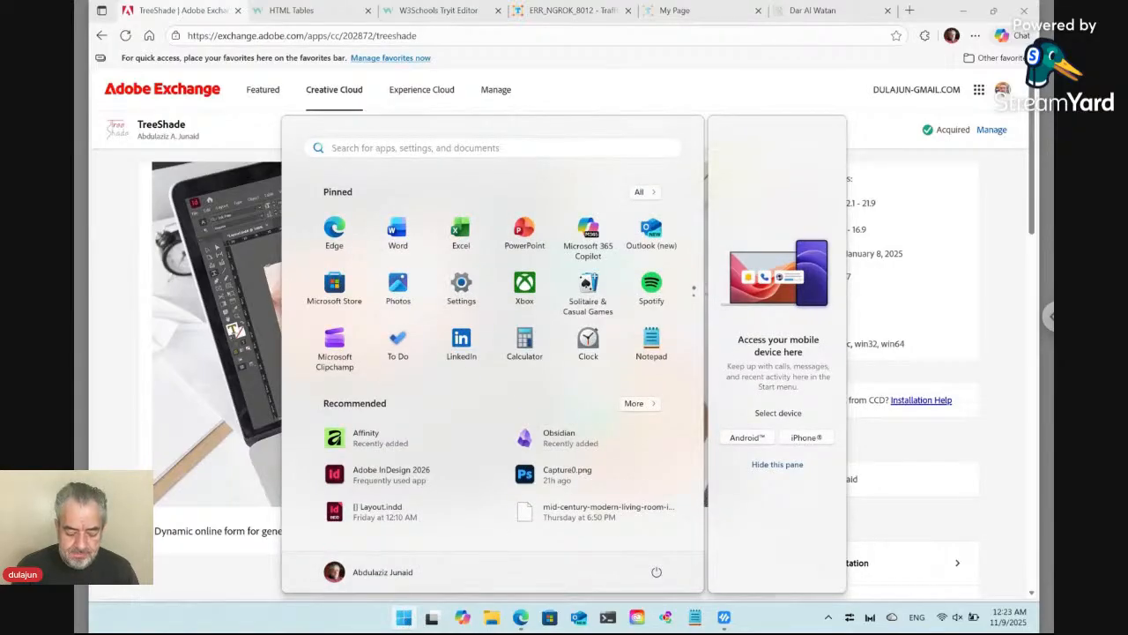
{"action": "key", "text": "ctrl+1"}
{"action": "key", "text": "Escape"}
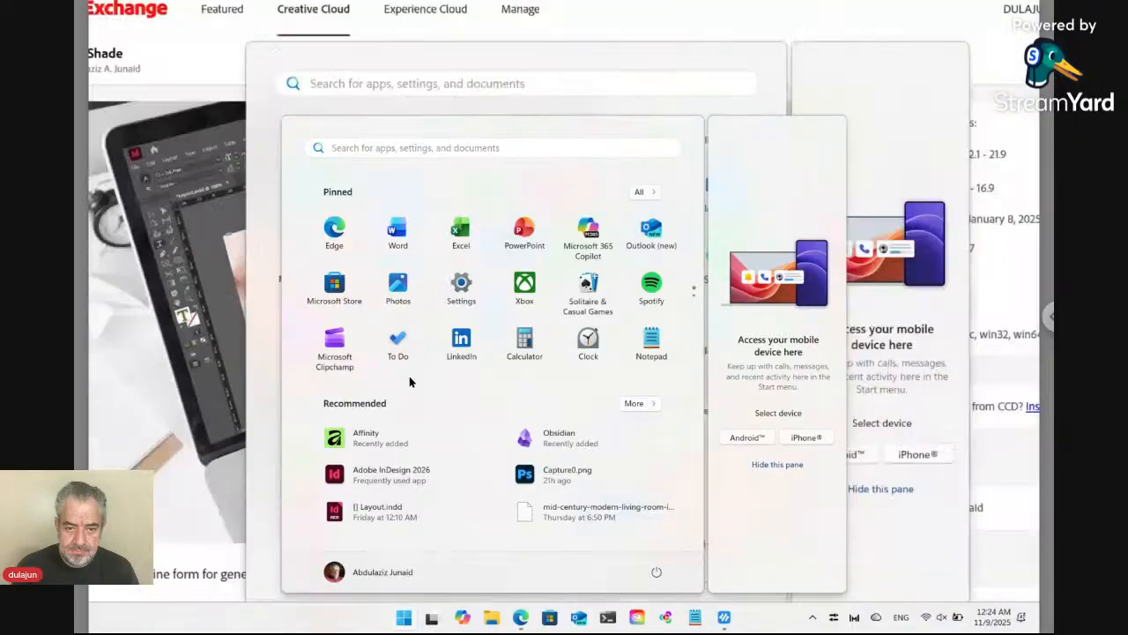
{"action": "left_click", "coordinate": [404, 617]}
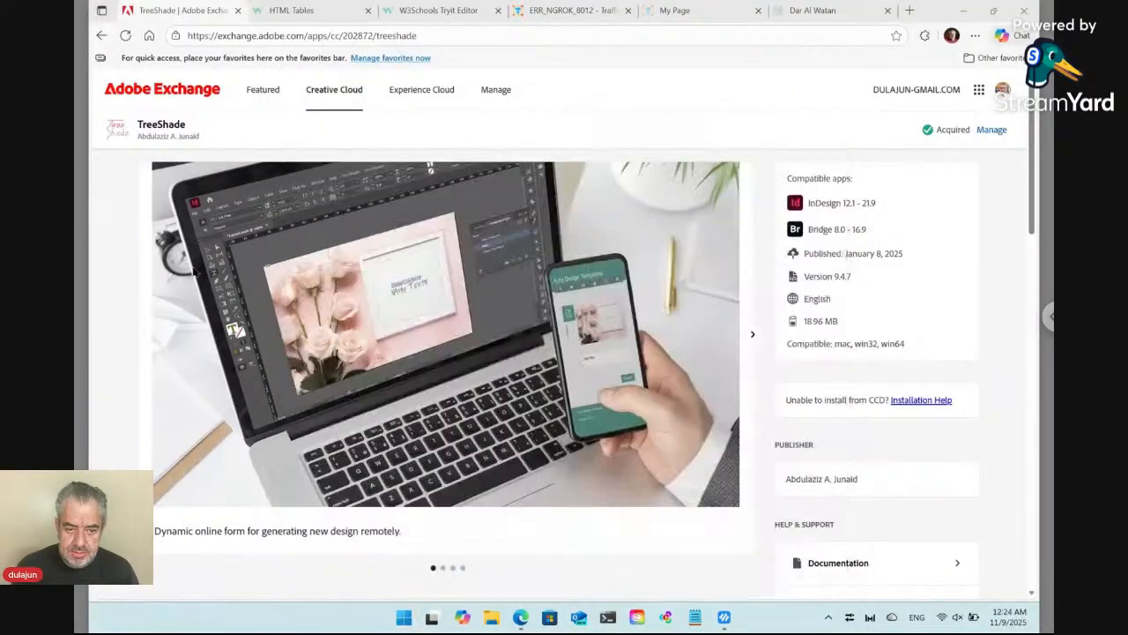
Magnify the TreeShade listing to examine its title header and the compatible apps, version and publishing details
{"action": "key", "text": "ctrl+1"}
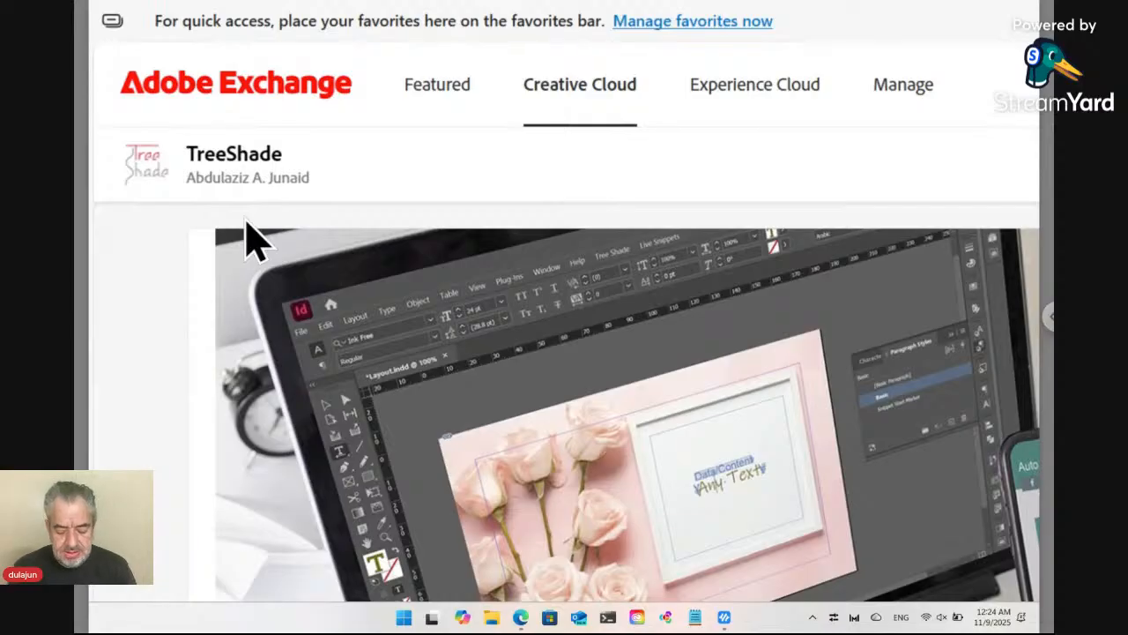
{"action": "key", "text": "super+minus"}
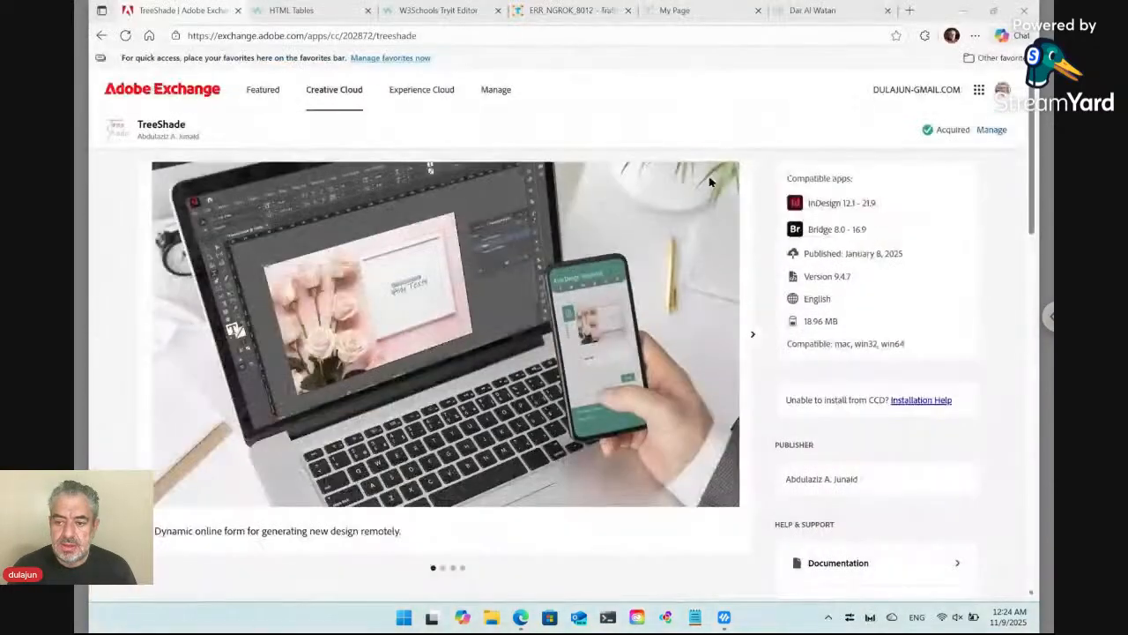
{"action": "key", "text": "super+plus"}
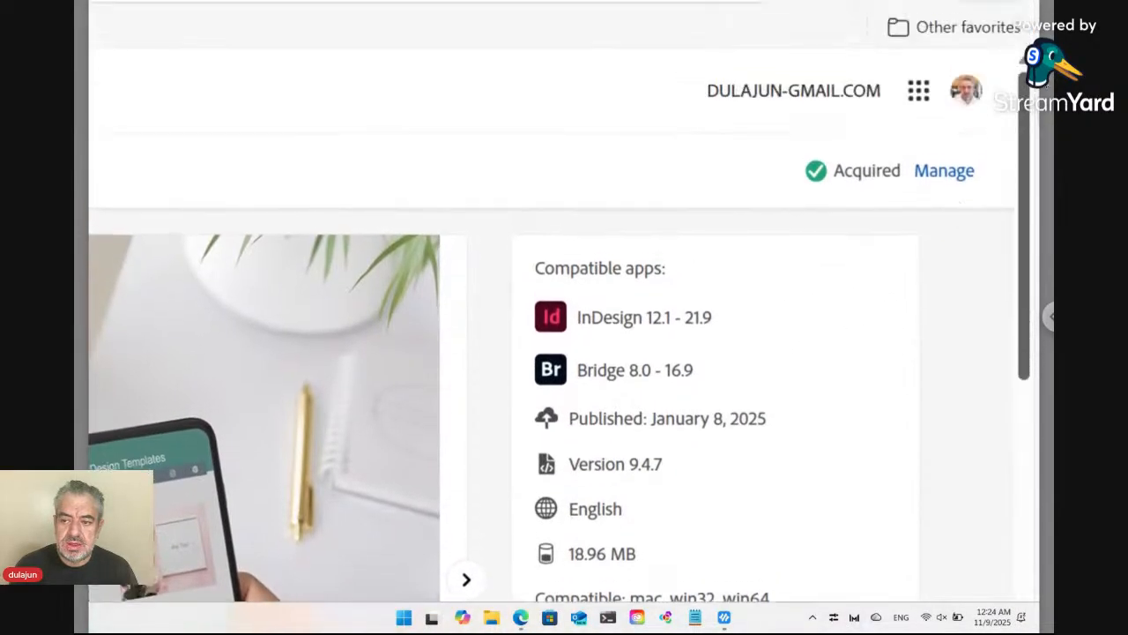
{"action": "key", "text": "ctrl+4"}
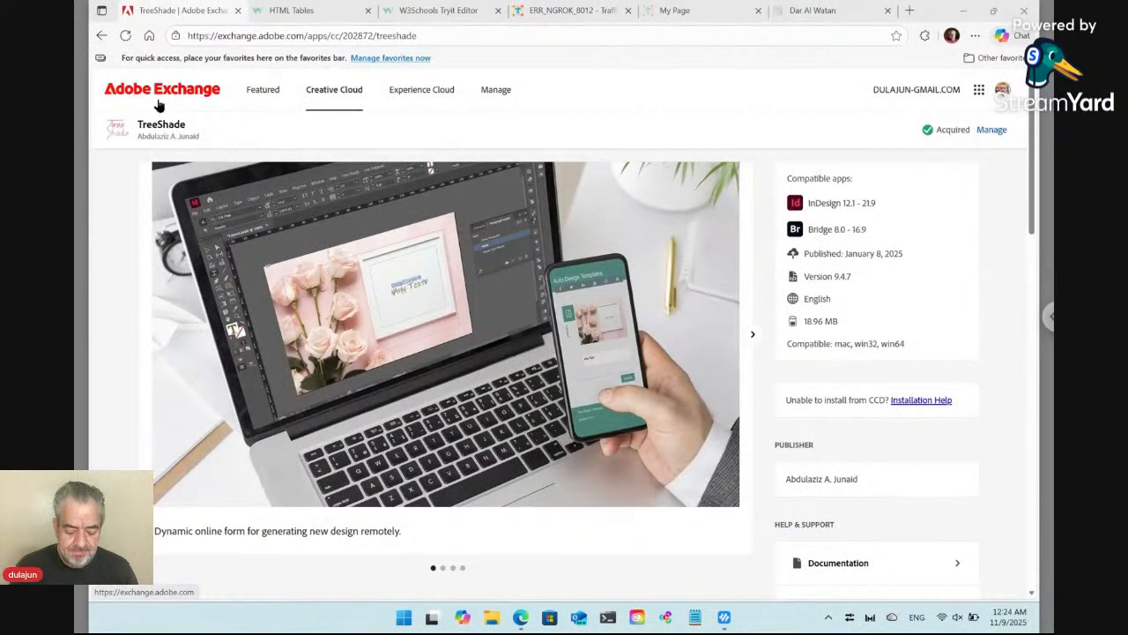
{"action": "key", "text": "ctrl+4"}
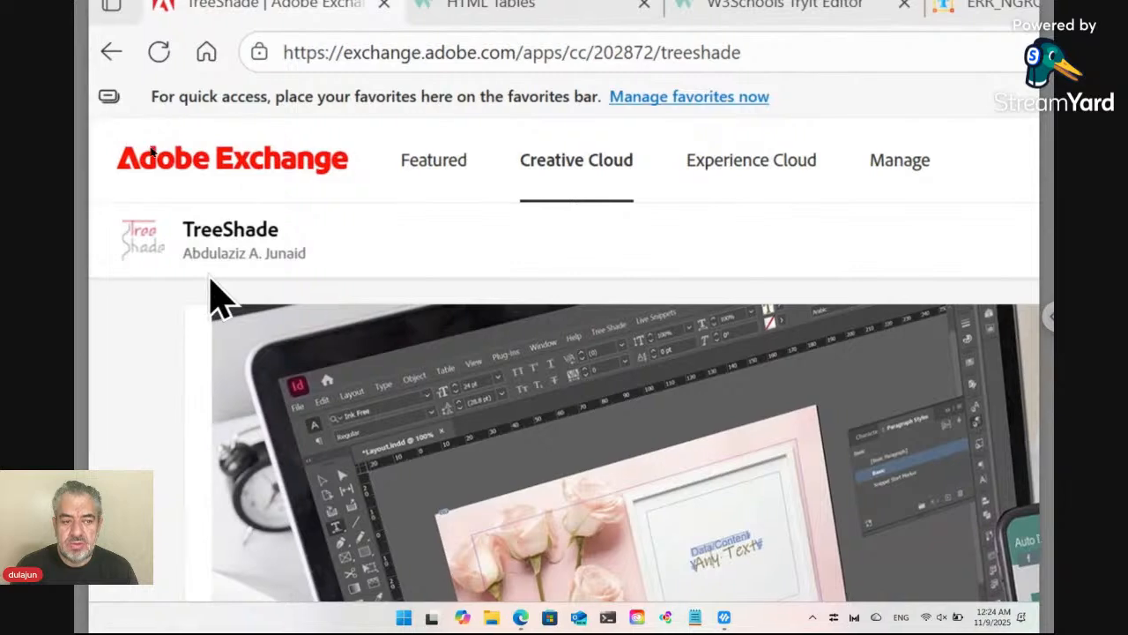
{"action": "key", "text": "ctrl+4"}
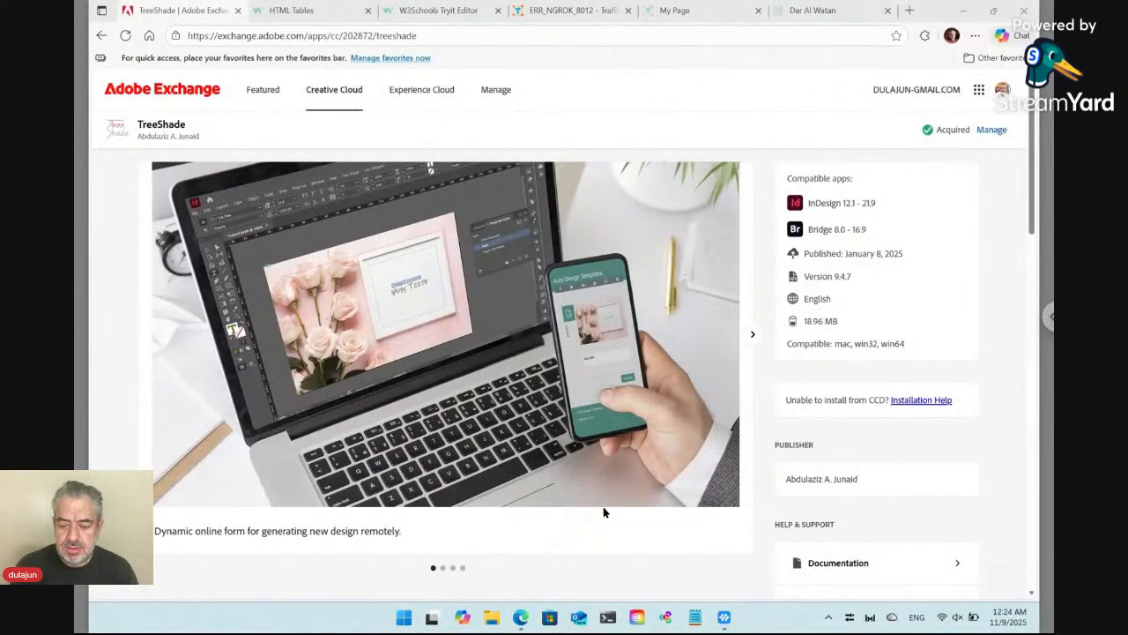
Switch to Creative Cloud Desktop and launch Bridge and InDesign
{"action": "left_click", "coordinate": [637, 619]}
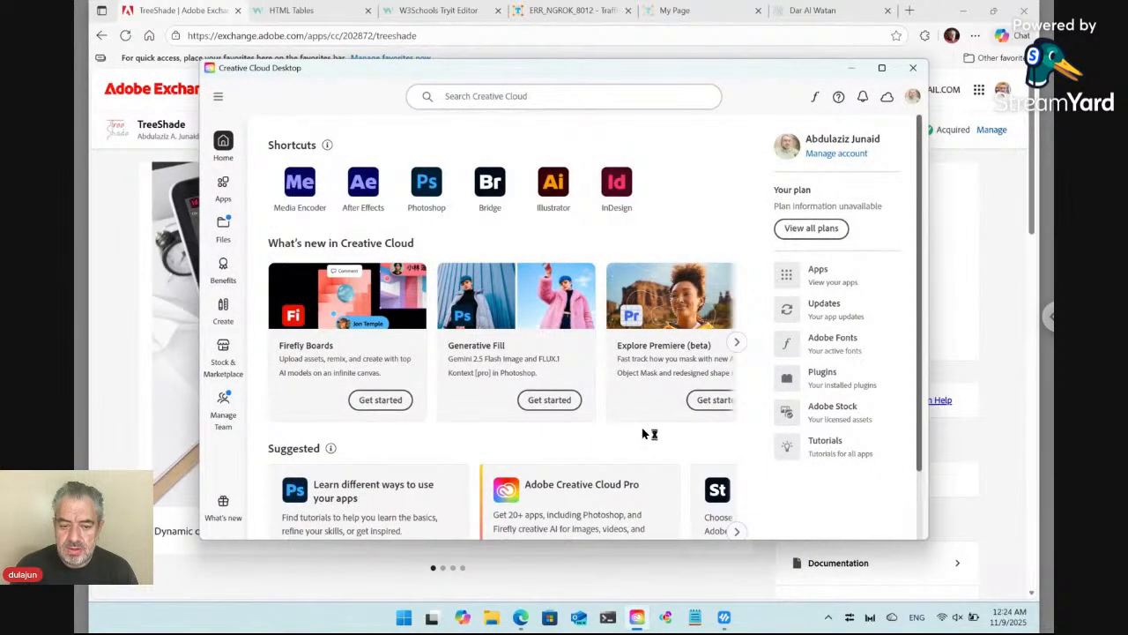
{"action": "left_click", "coordinate": [141, 398]}
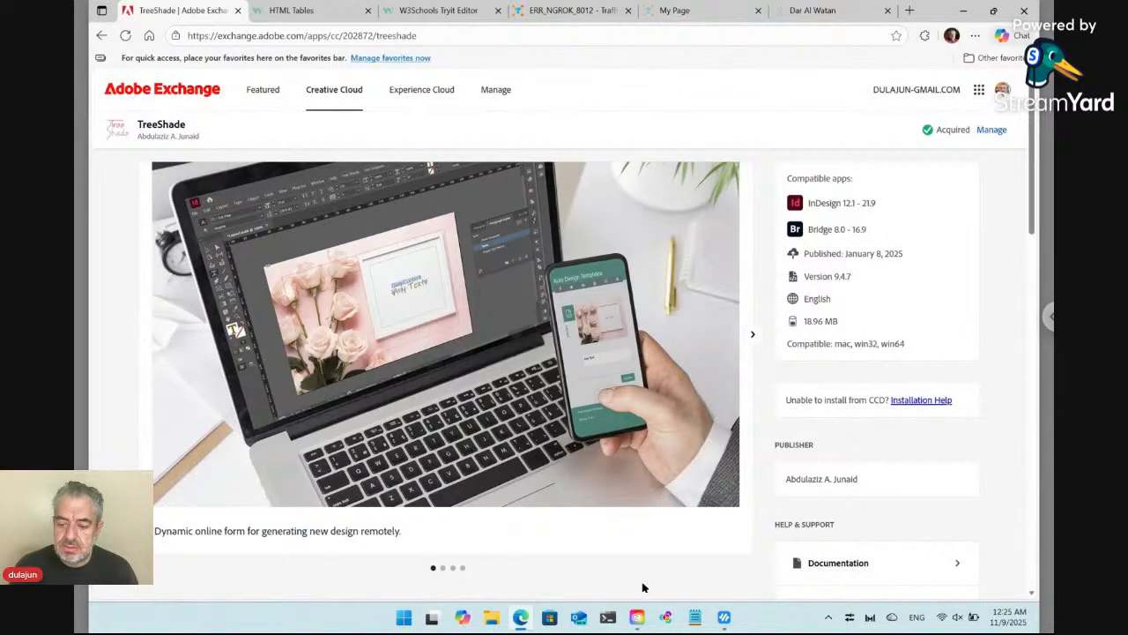
{"action": "left_click", "coordinate": [637, 617]}
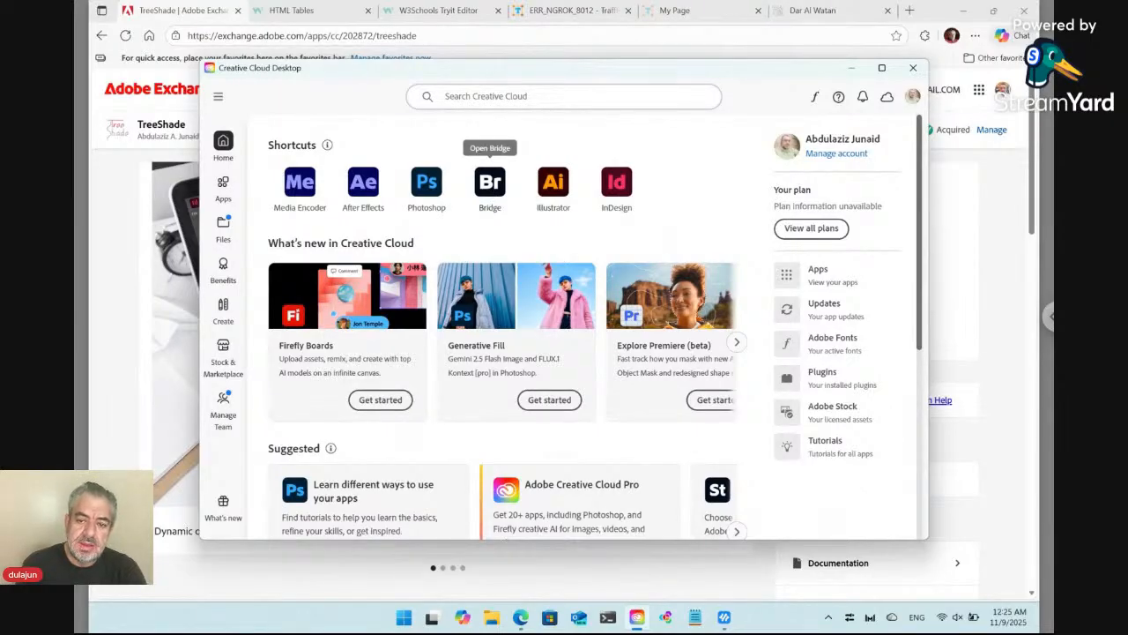
{"action": "left_click", "coordinate": [490, 182]}
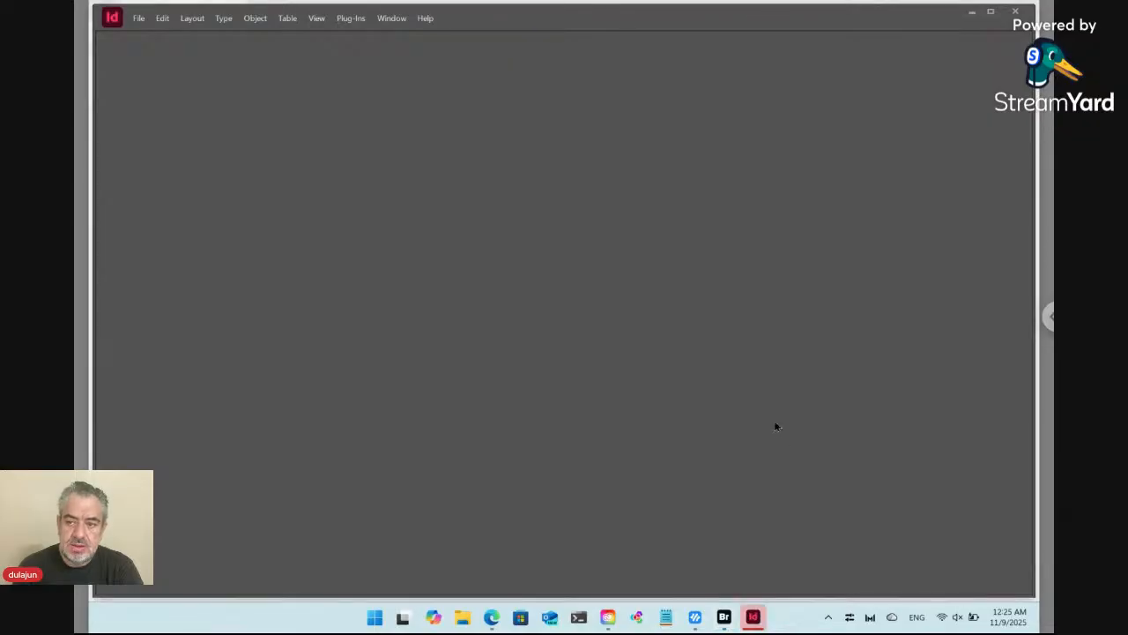
Maximize the InDesign window and load the Tree Shade extension
{"action": "left_click", "coordinate": [992, 15]}
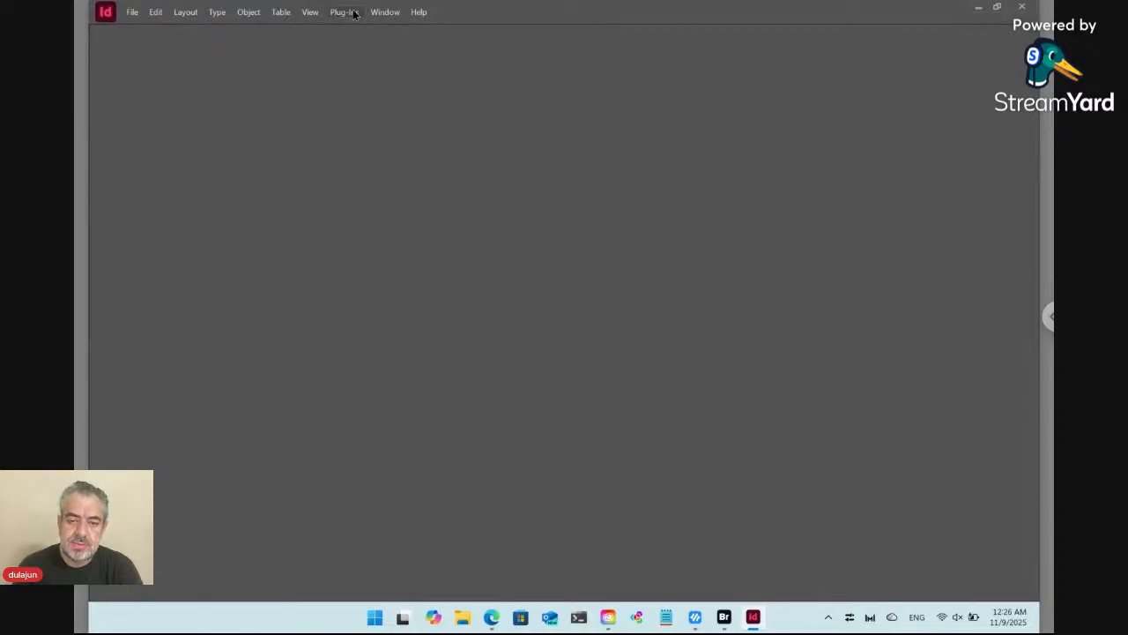
{"action": "left_click", "coordinate": [385, 12]}
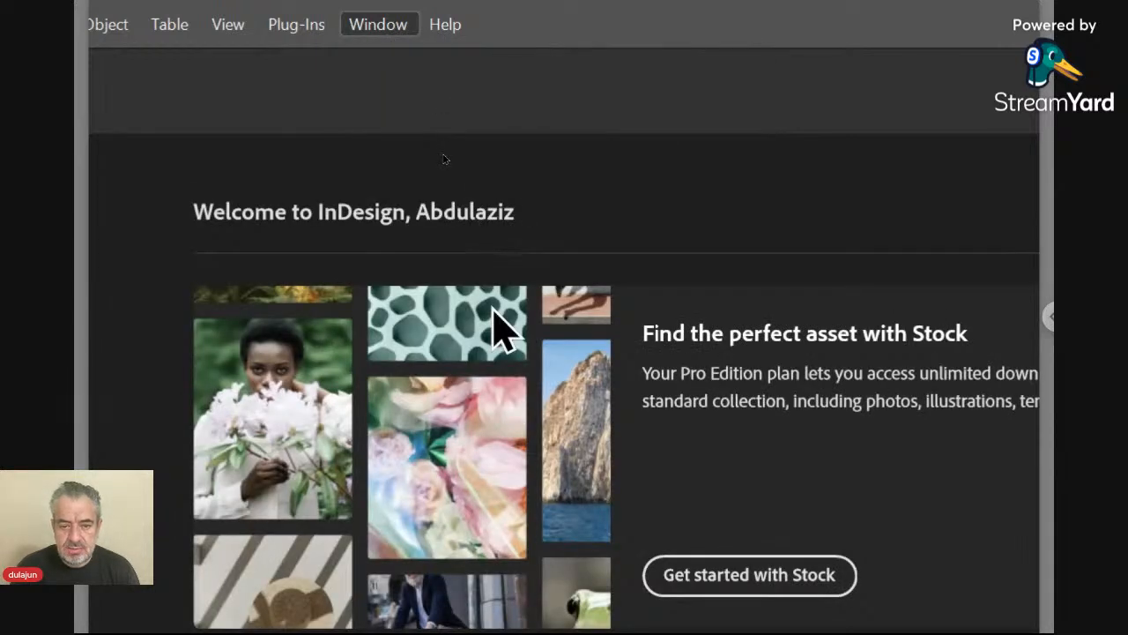
{"action": "left_click", "coordinate": [387, 26]}
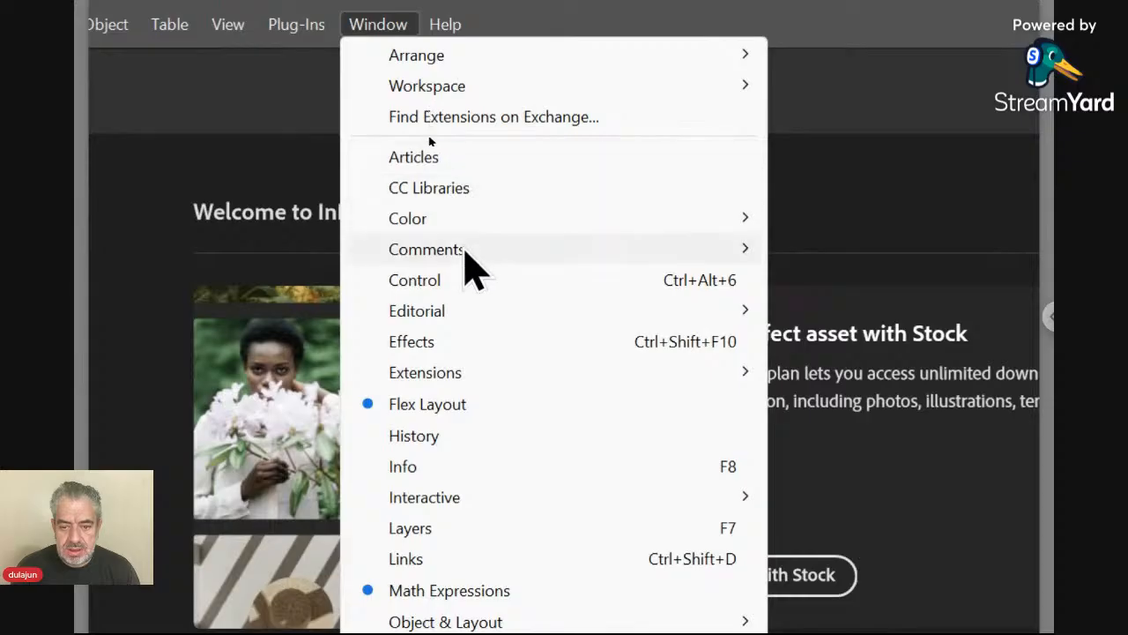
{"action": "mouse_move", "coordinate": [489, 377]}
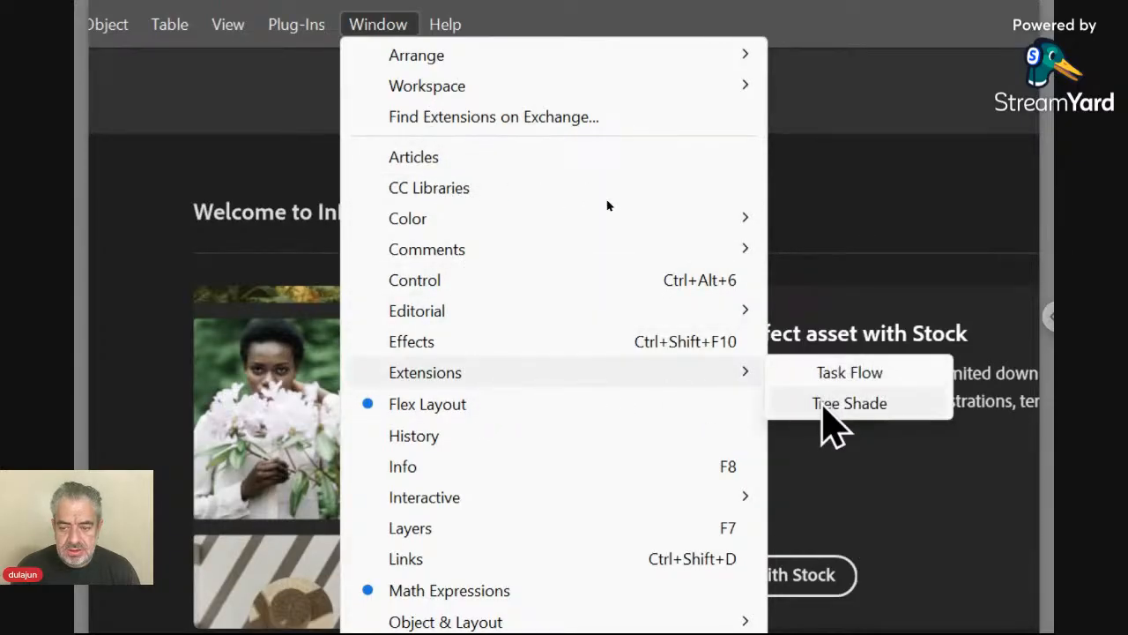
{"action": "left_click", "coordinate": [822, 406]}
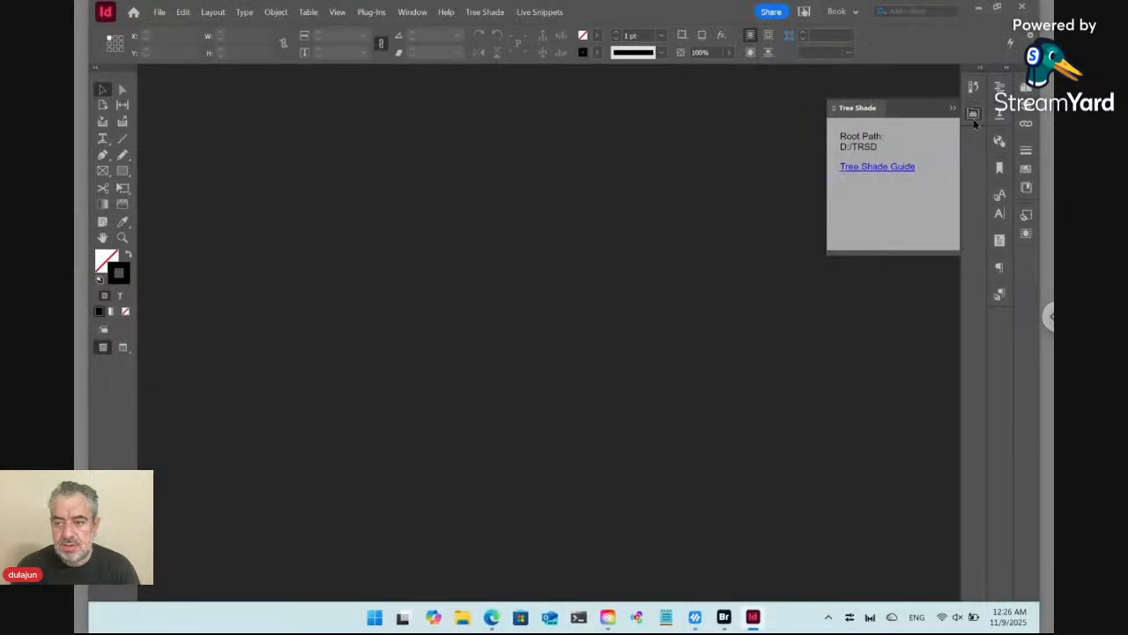
Examine the root path and guide link in the Tree Shade panel, leaving the panel collapsed
{"action": "left_click", "coordinate": [973, 116]}
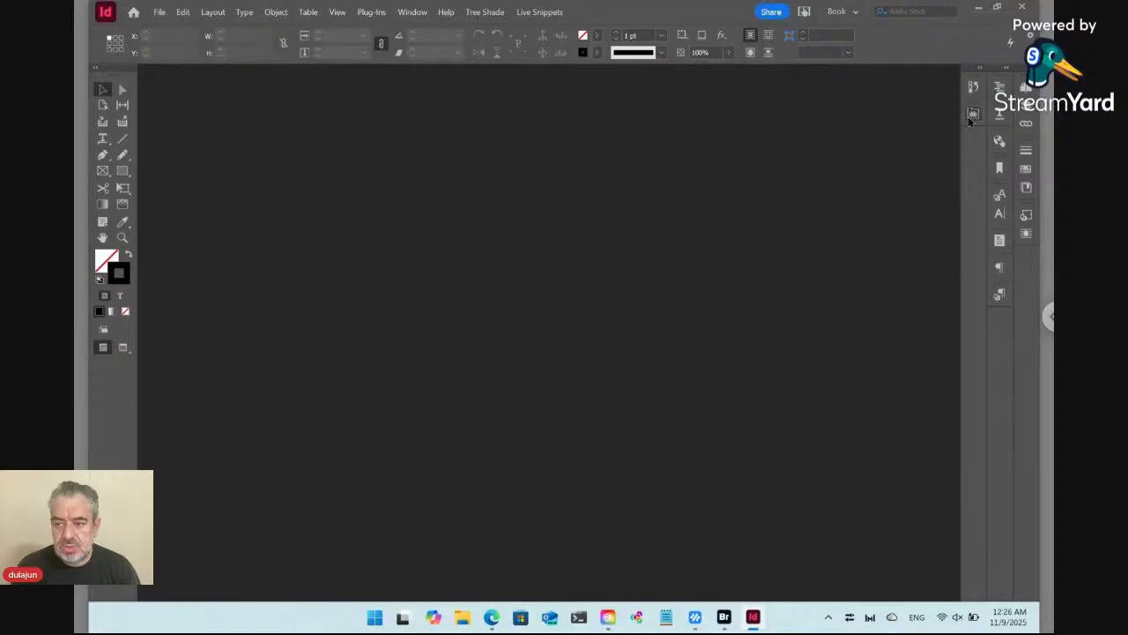
{"action": "left_click", "coordinate": [973, 113]}
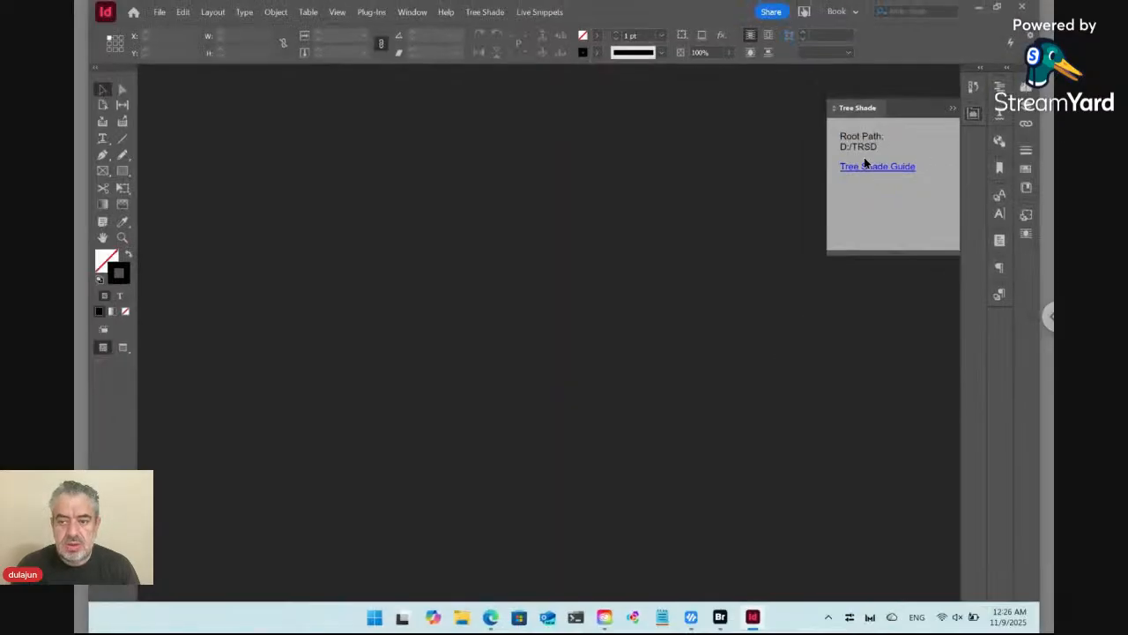
{"action": "left_click", "coordinate": [973, 114]}
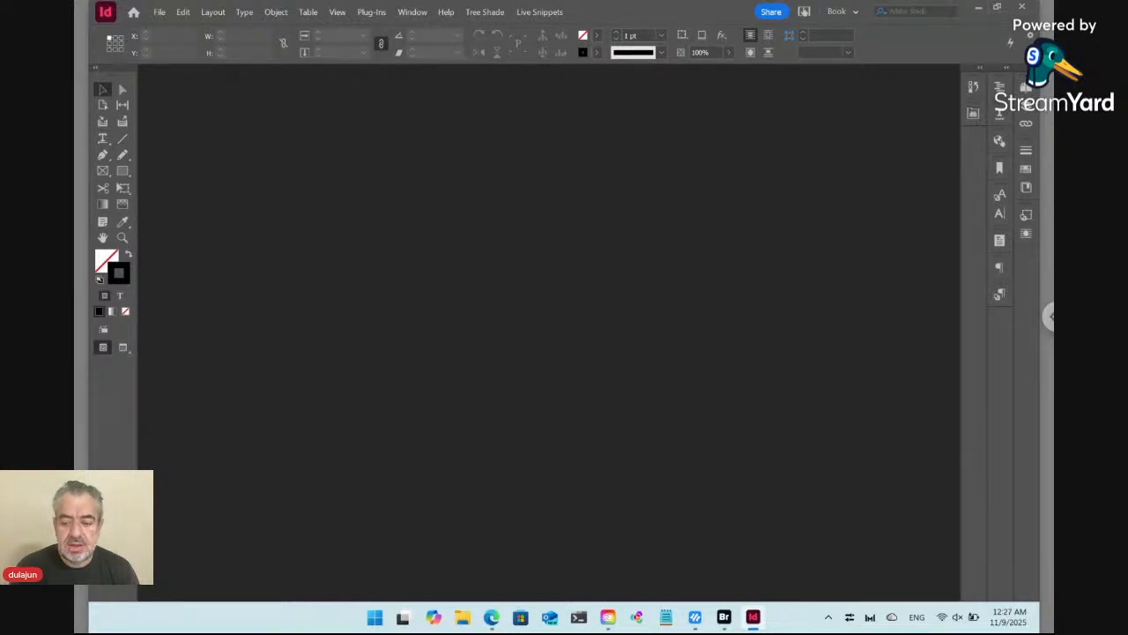
Switch to Bridge, go to the Tree Shade Workshop folder and open its Card folder
{"action": "left_click", "coordinate": [724, 618]}
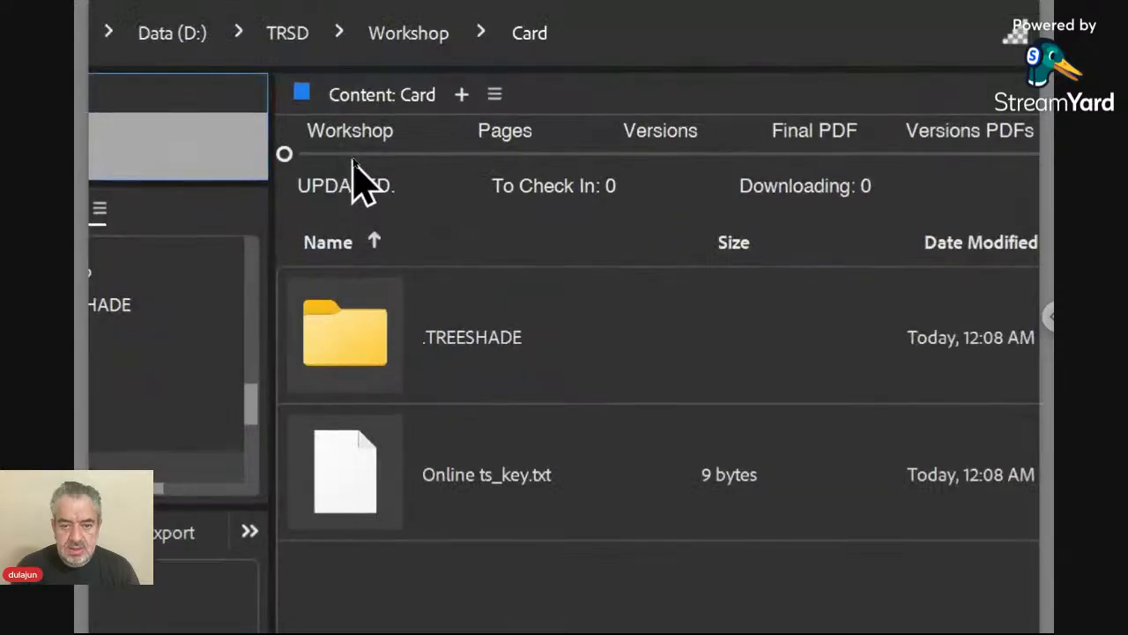
{"action": "left_click", "coordinate": [352, 158]}
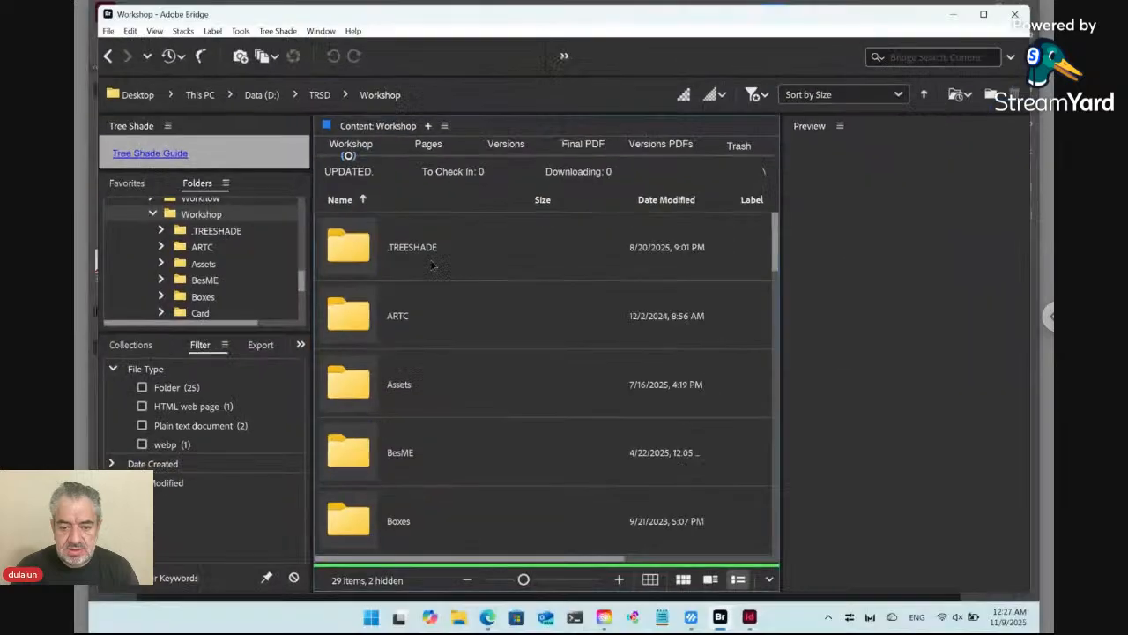
{"action": "left_click", "coordinate": [449, 374]}
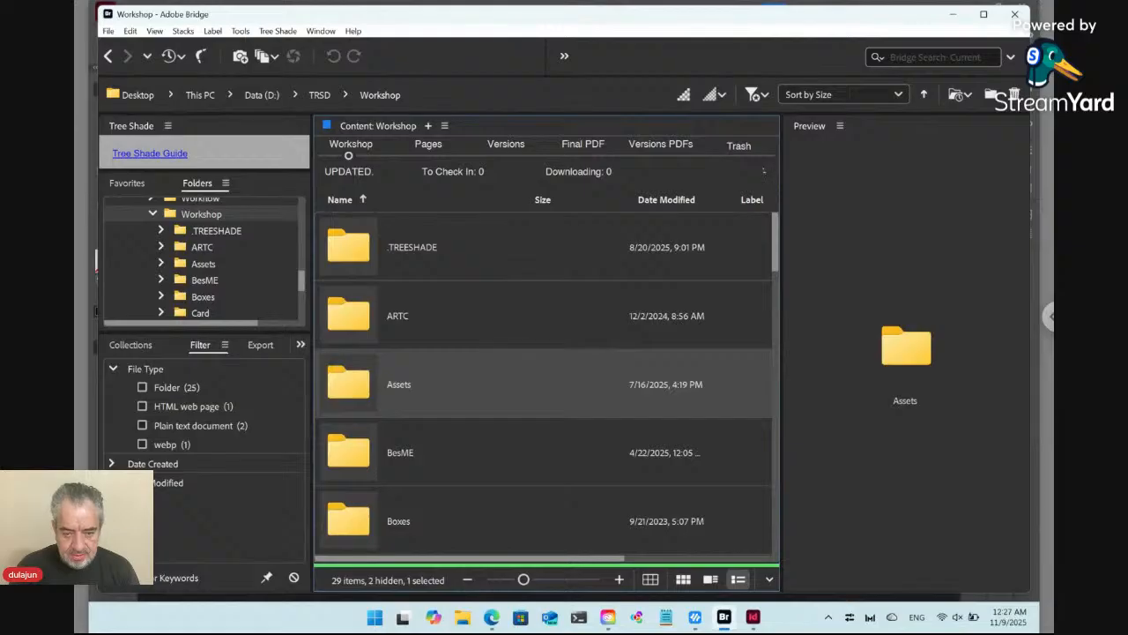
{"action": "key", "text": "c"}
{"action": "key", "text": "Return"}
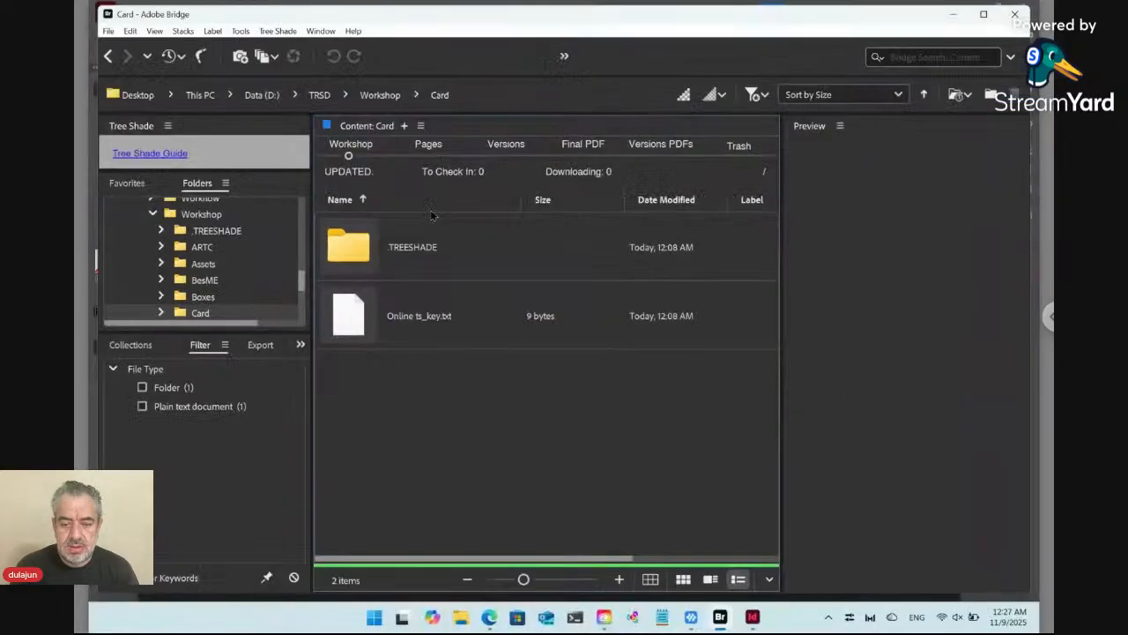
Select the Online ts_key.txt file in the Card folder and maximize the Bridge window
{"action": "left_click", "coordinate": [438, 332]}
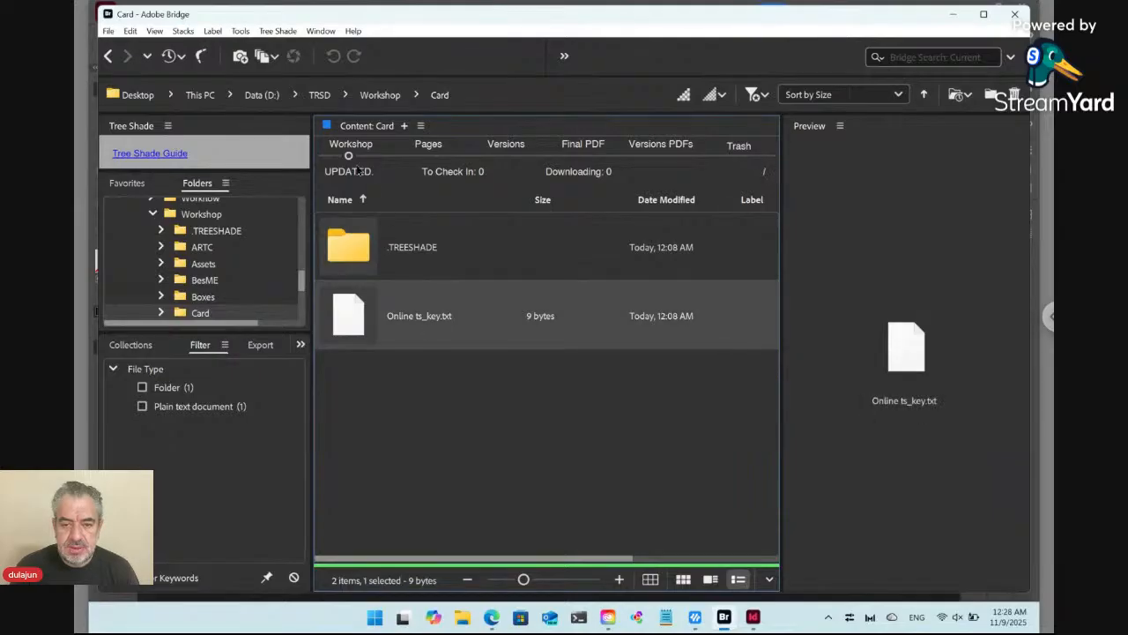
{"action": "left_click", "coordinate": [984, 14]}
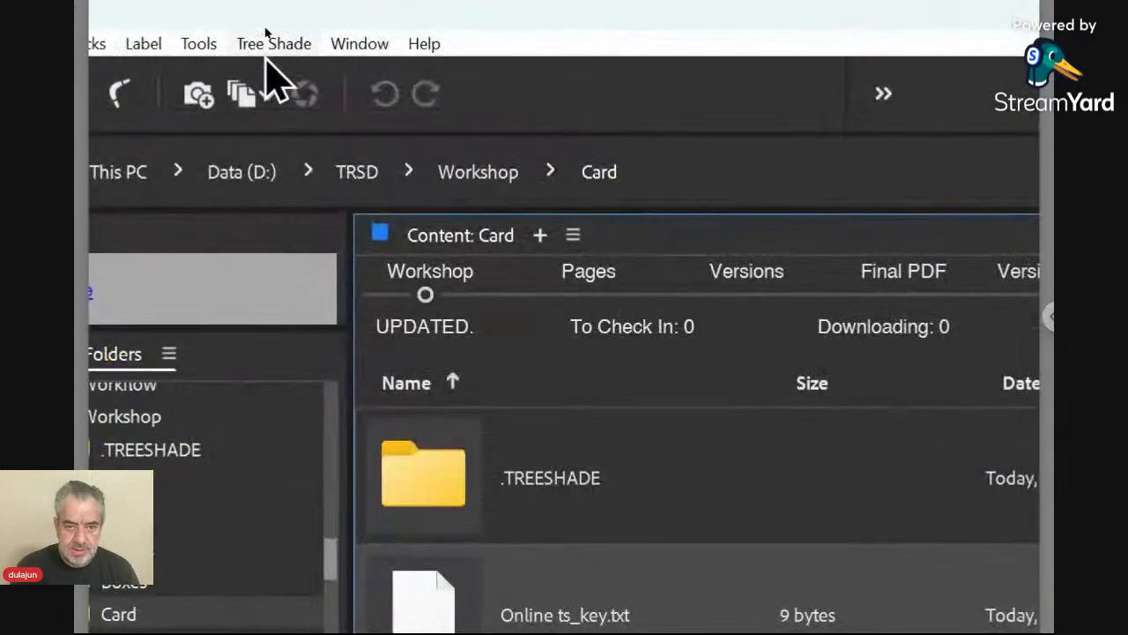
Reveal in Bridge the folder that holds the templates for Tree Shade's New command
{"action": "left_click", "coordinate": [273, 44]}
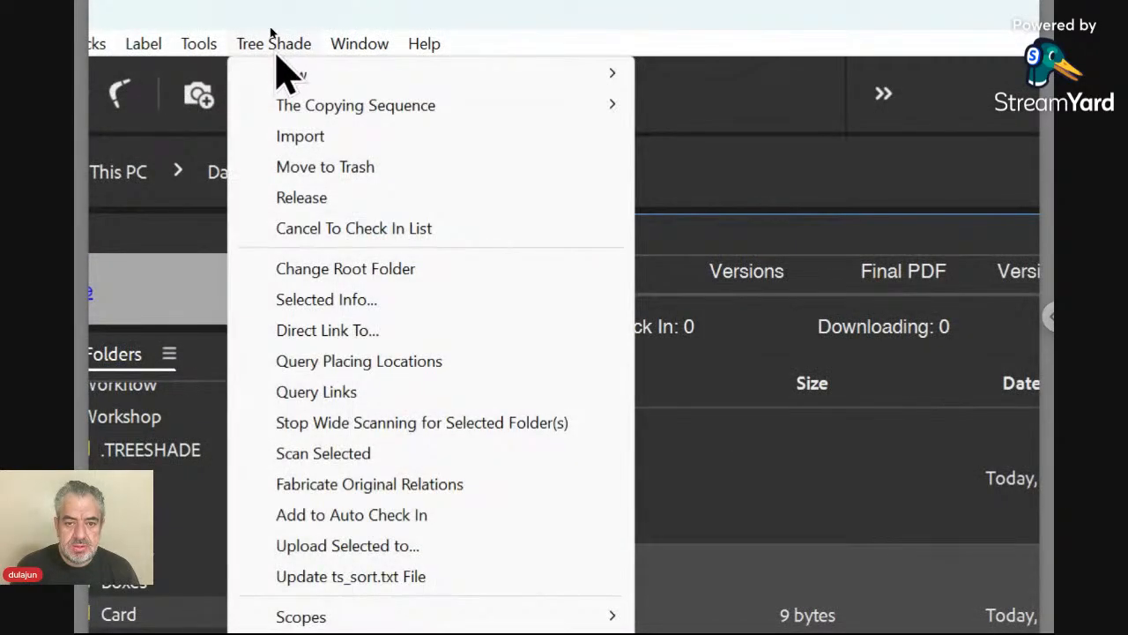
{"action": "mouse_move", "coordinate": [289, 74]}
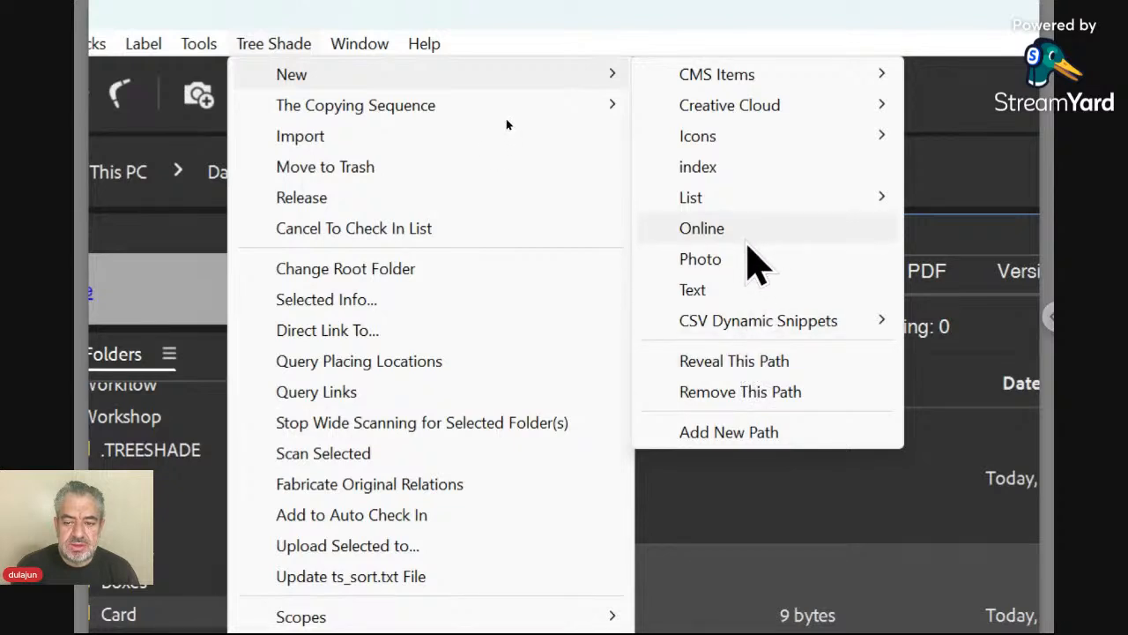
{"action": "mouse_move", "coordinate": [756, 151]}
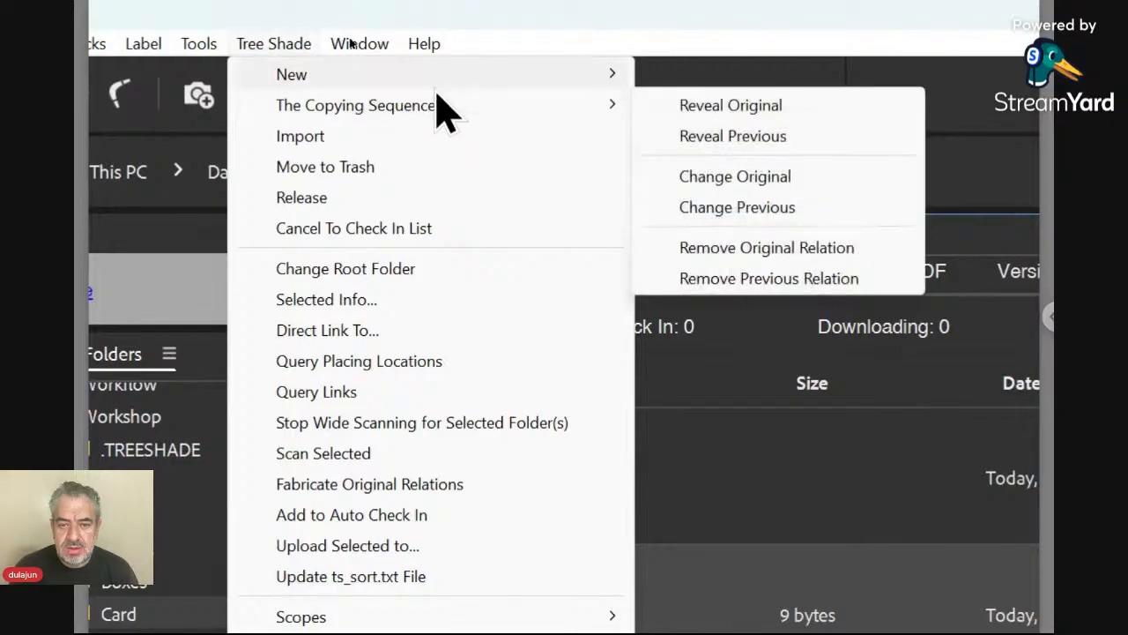
{"action": "mouse_move", "coordinate": [437, 92]}
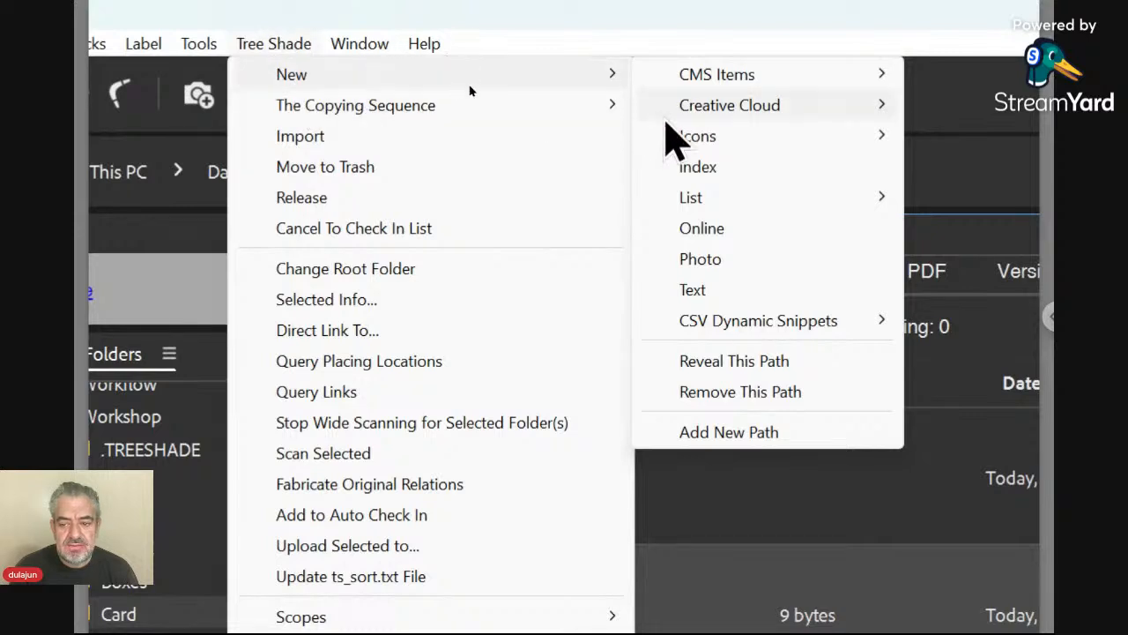
{"action": "left_click", "coordinate": [714, 363]}
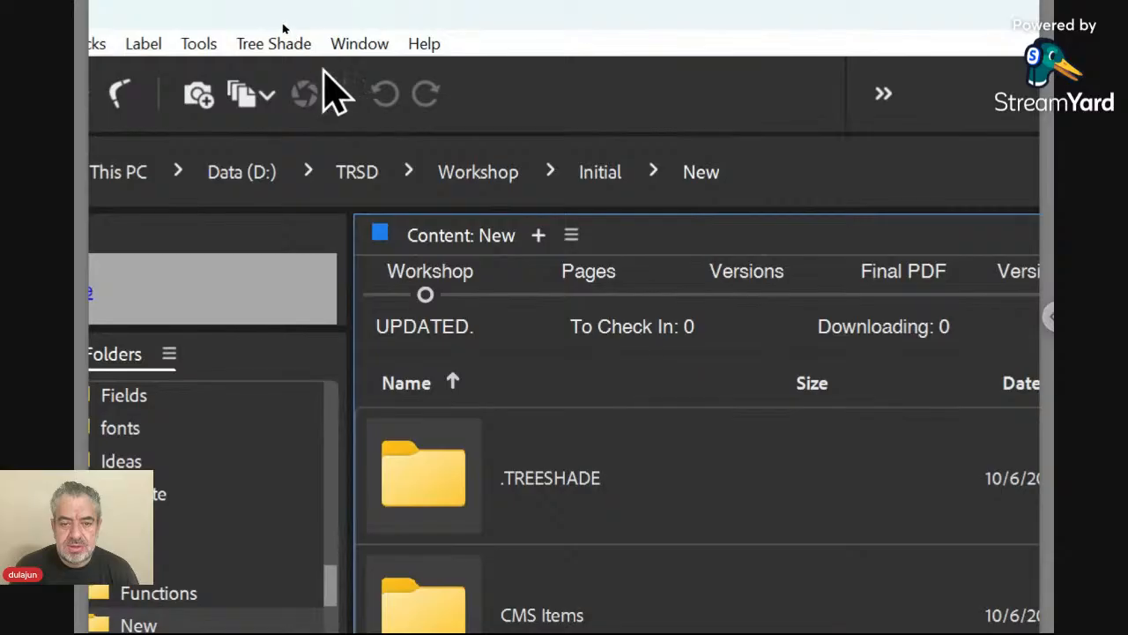
Compare the item types offered by Tree Shade's New command, including Online, with the contents of the New folder
{"action": "left_click", "coordinate": [302, 50]}
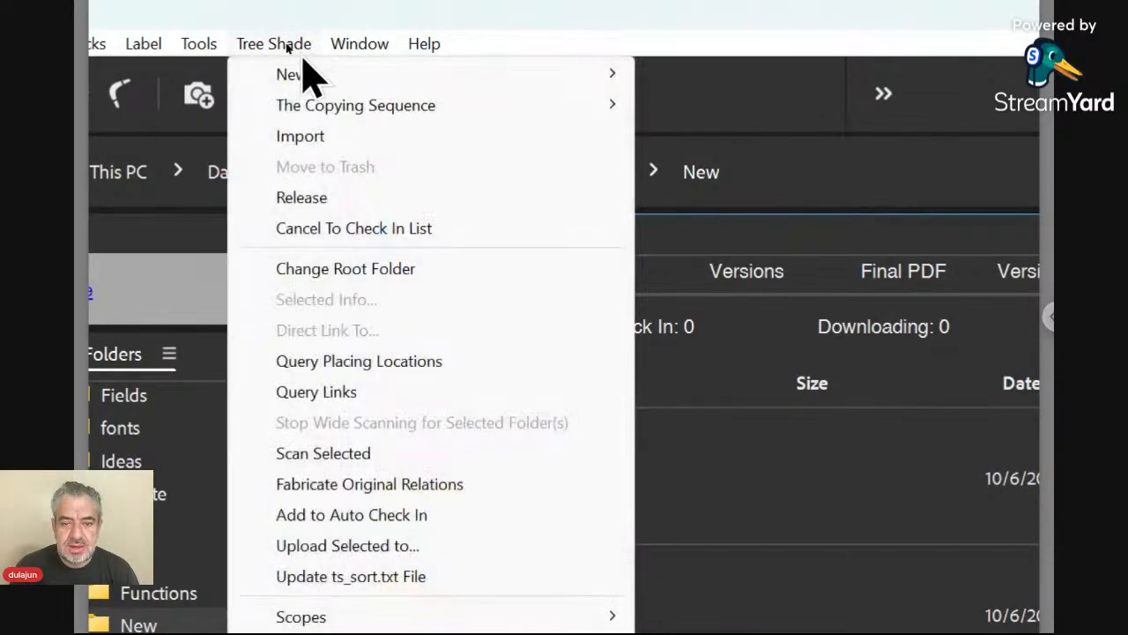
{"action": "mouse_move", "coordinate": [319, 106]}
{"action": "mouse_move", "coordinate": [304, 76]}
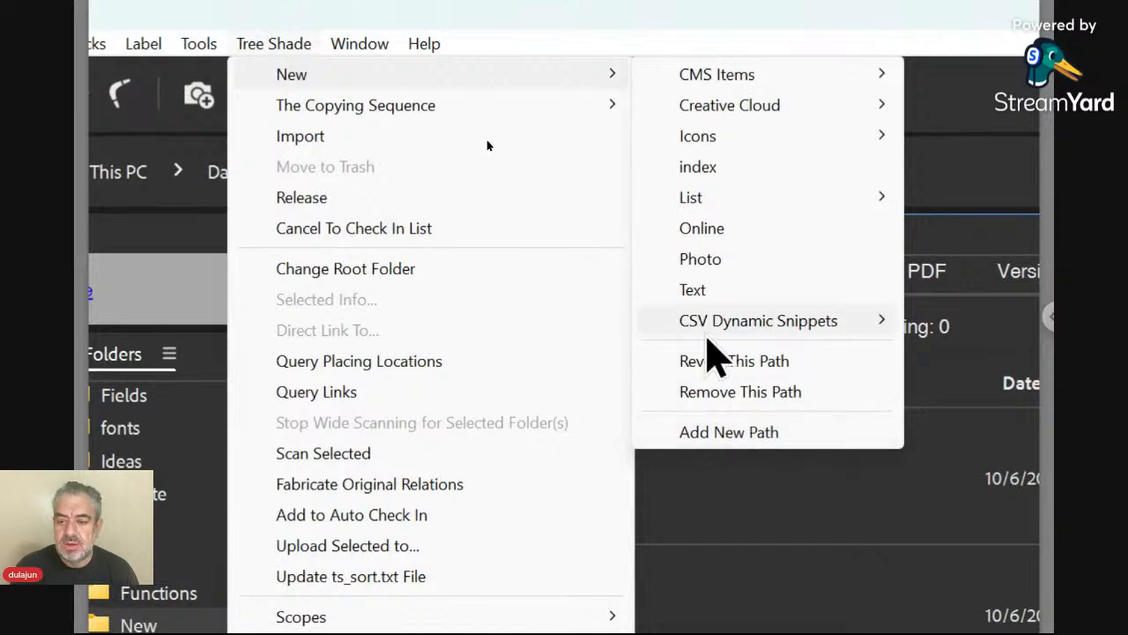
{"action": "left_click", "coordinate": [713, 234]}
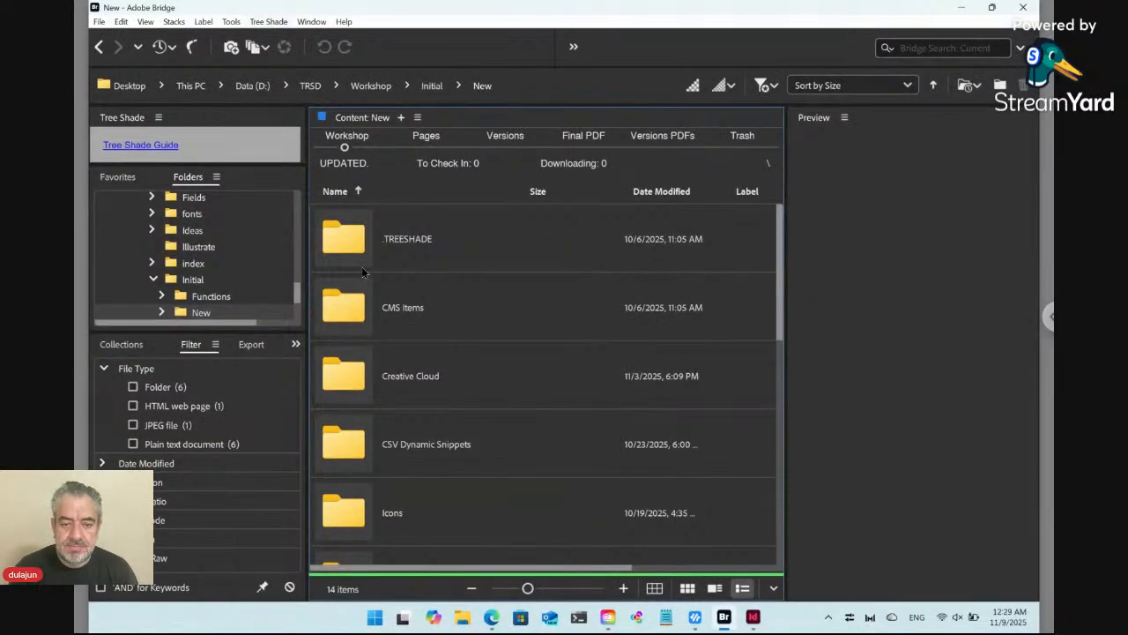
Return to the Card folder and open the online form from Online ts_key.txt
{"action": "left_click", "coordinate": [99, 47]}
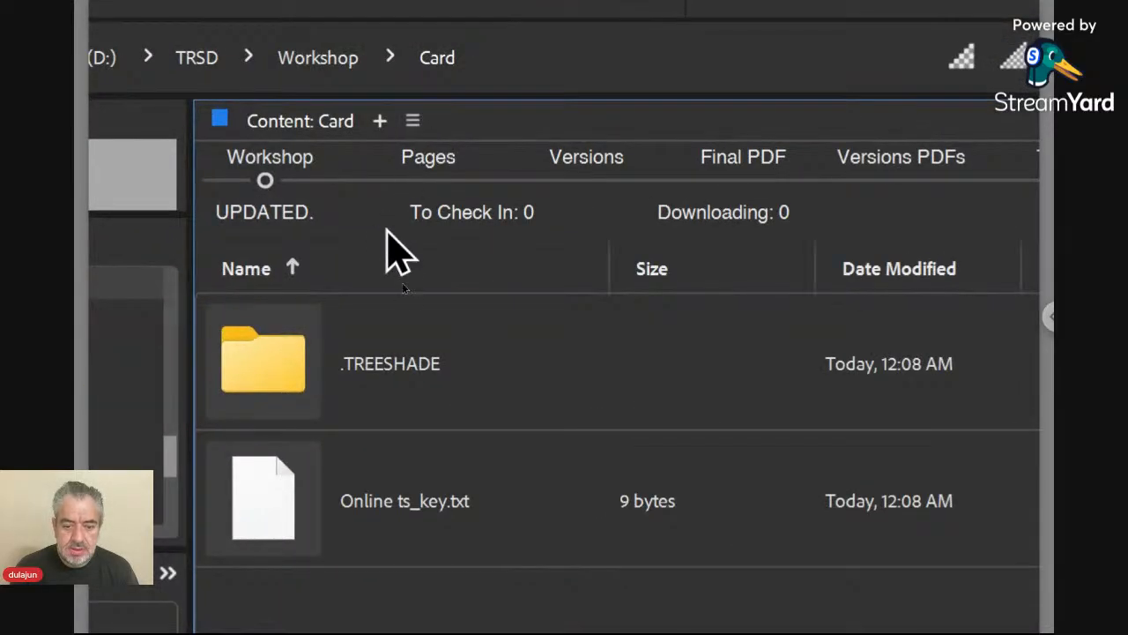
{"action": "left_click", "coordinate": [340, 520]}
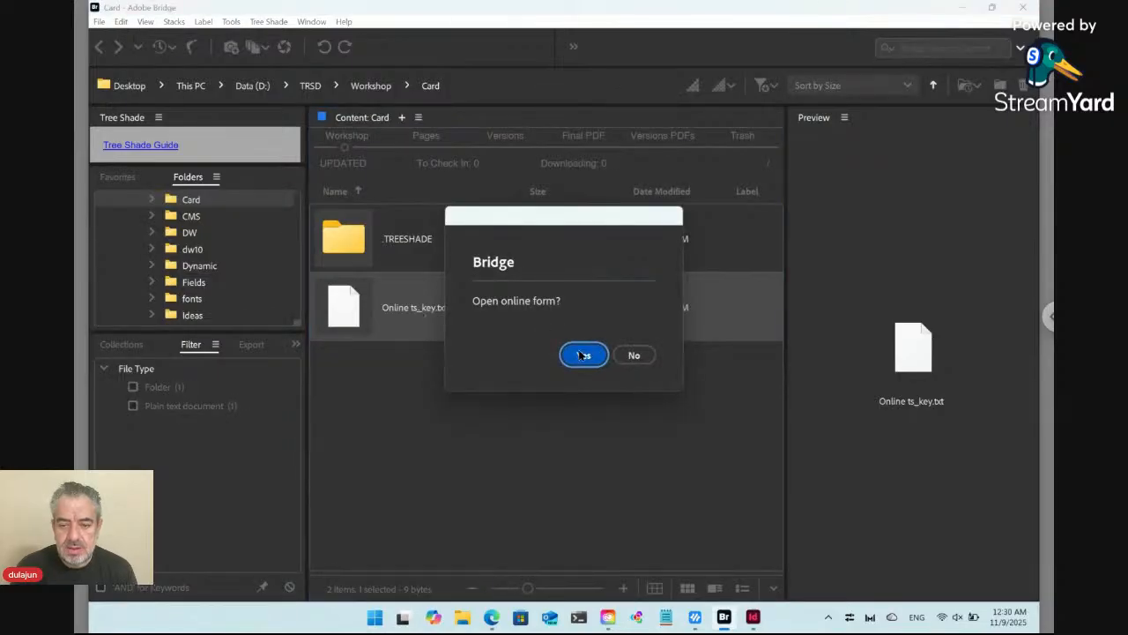
{"action": "left_click", "coordinate": [585, 355]}
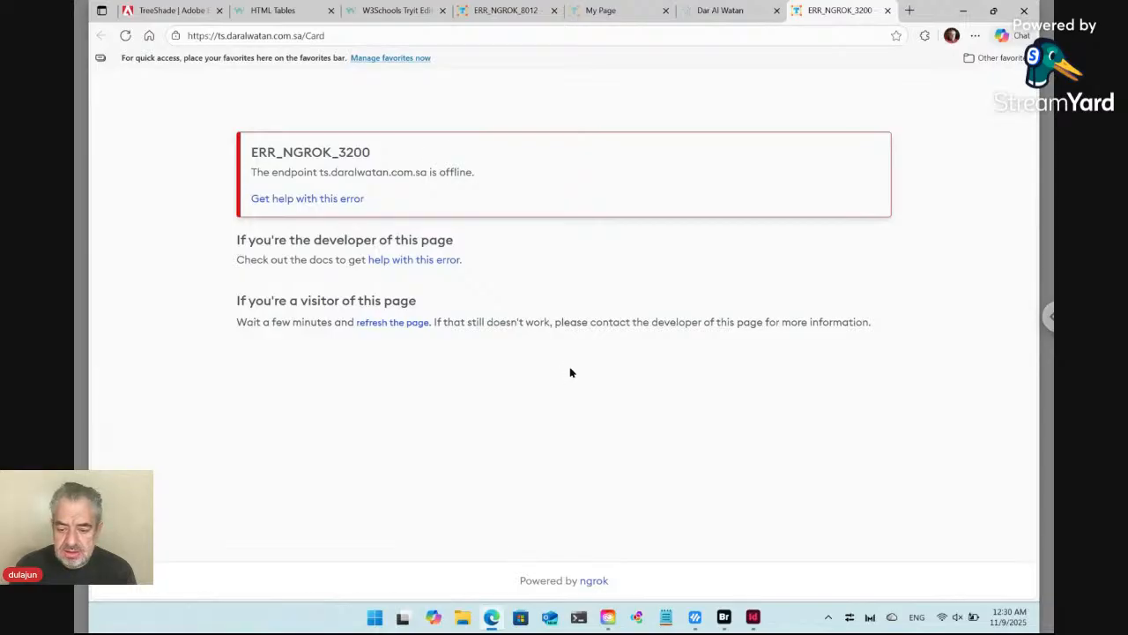
Open a PowerShell window, switch back to Bridge and select main.js in the TRSD folder
{"action": "left_click", "coordinate": [579, 618]}
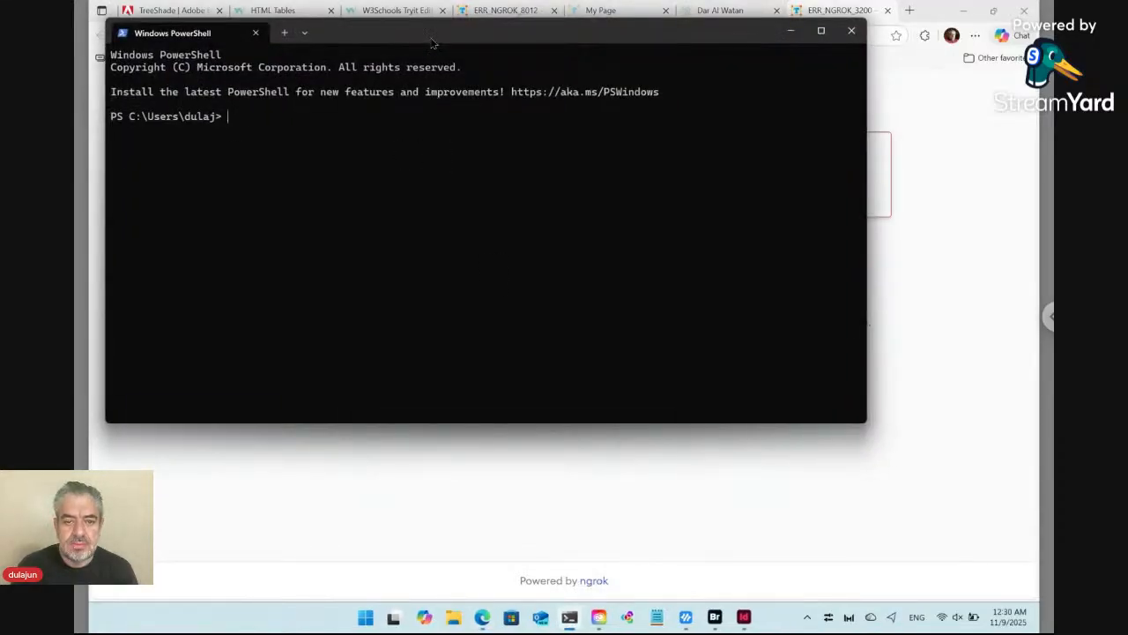
{"action": "left_click_drag", "start_coordinate": [432, 41], "coordinate": [496, 107]}
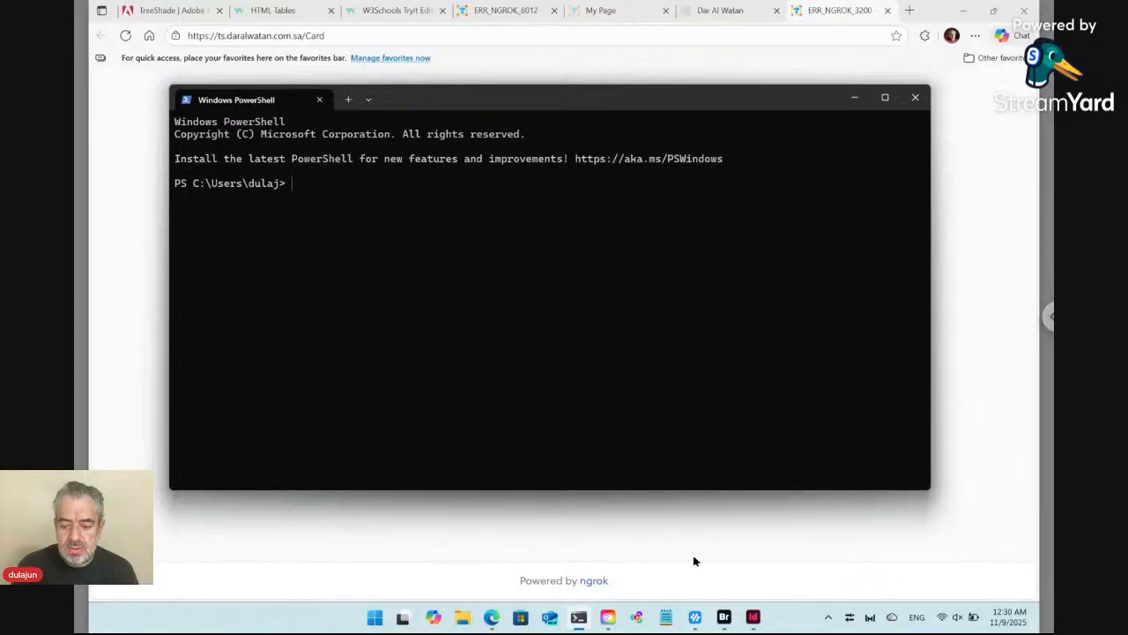
{"action": "left_click", "coordinate": [723, 617]}
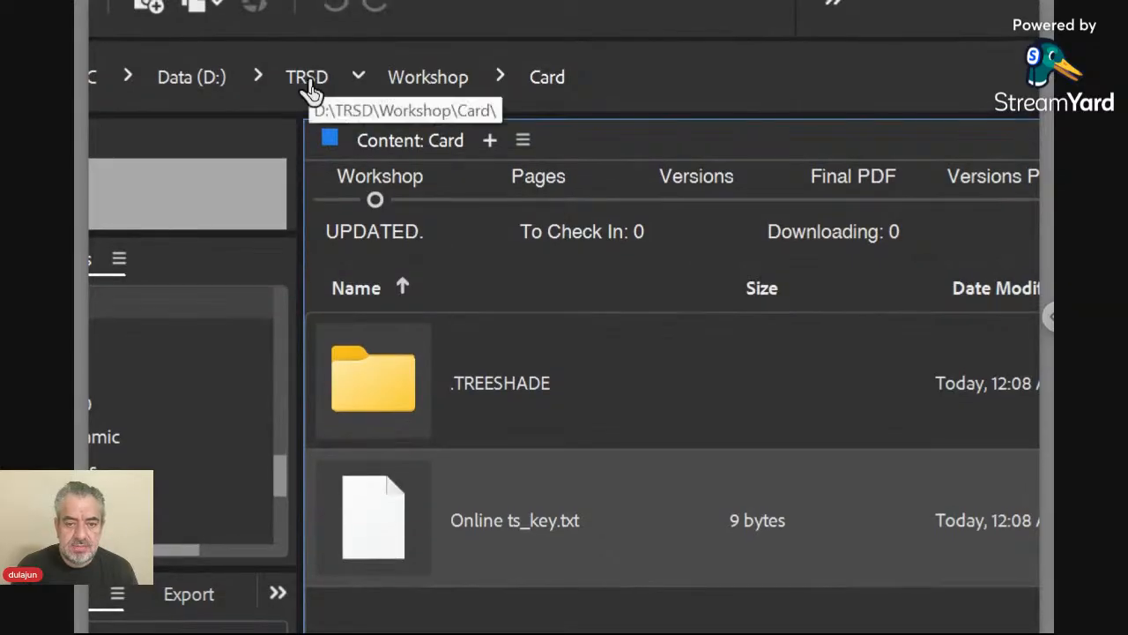
{"action": "left_click", "coordinate": [306, 81]}
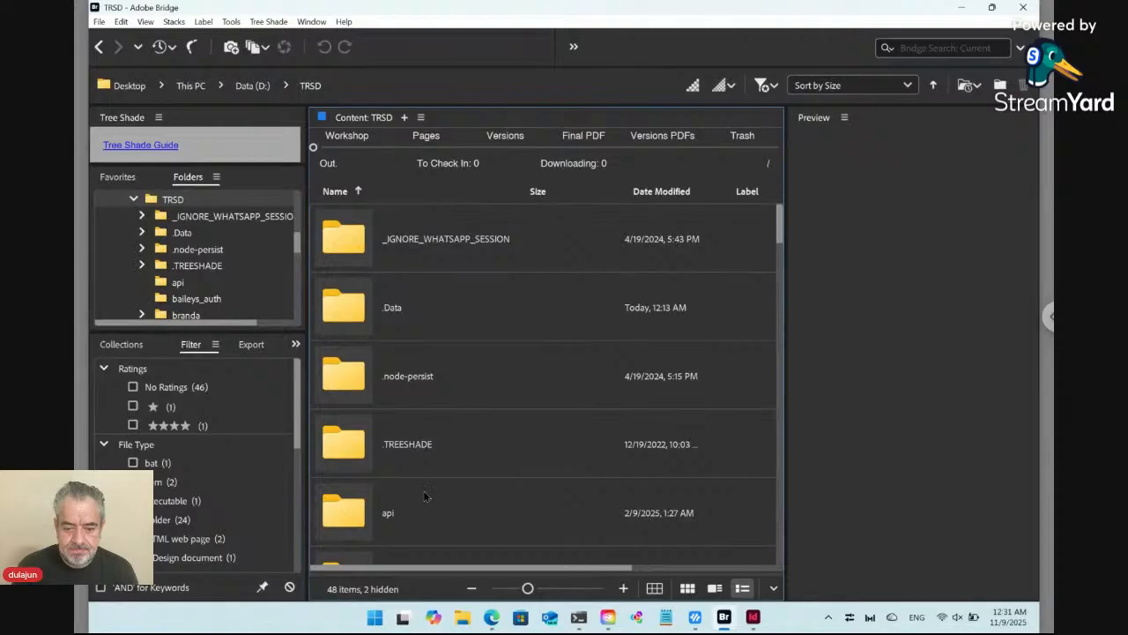
{"action": "left_click", "coordinate": [424, 496]}
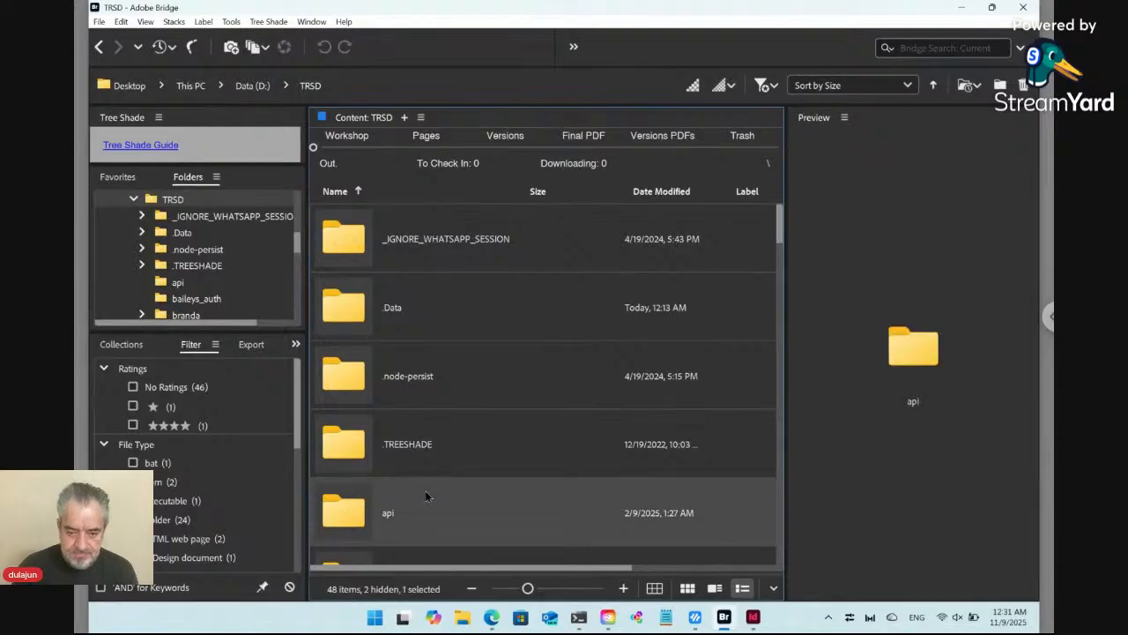
{"action": "key", "text": "End"}
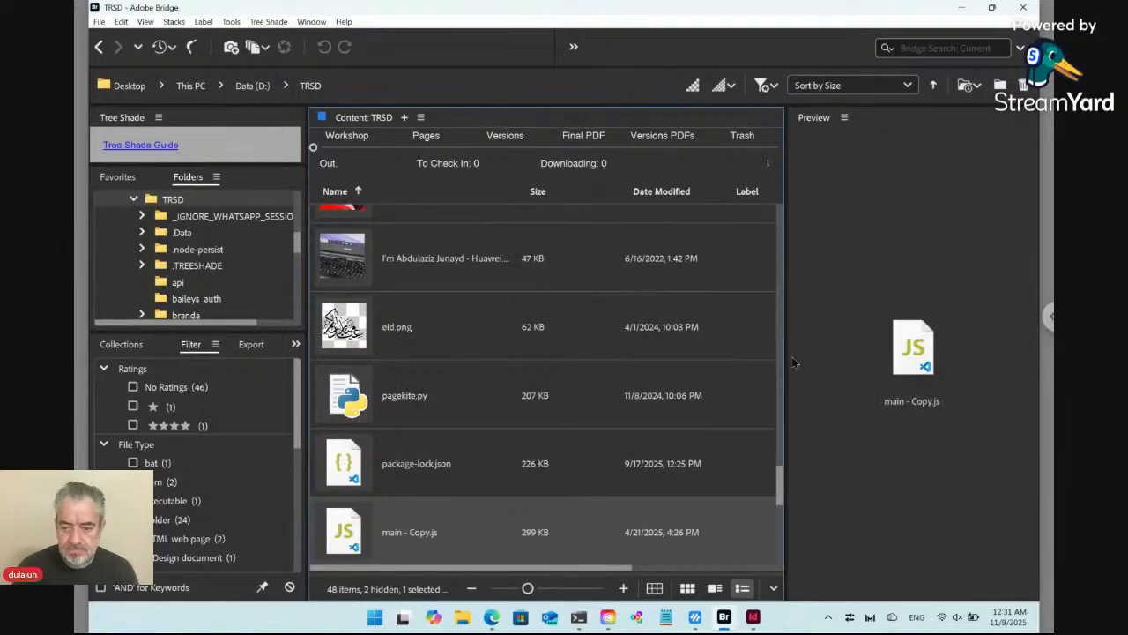
{"action": "left_click_drag", "start_coordinate": [781, 491], "coordinate": [778, 527]}
{"action": "scroll", "coordinate": [778, 527], "scroll_direction": "down", "scroll_amount": 2}
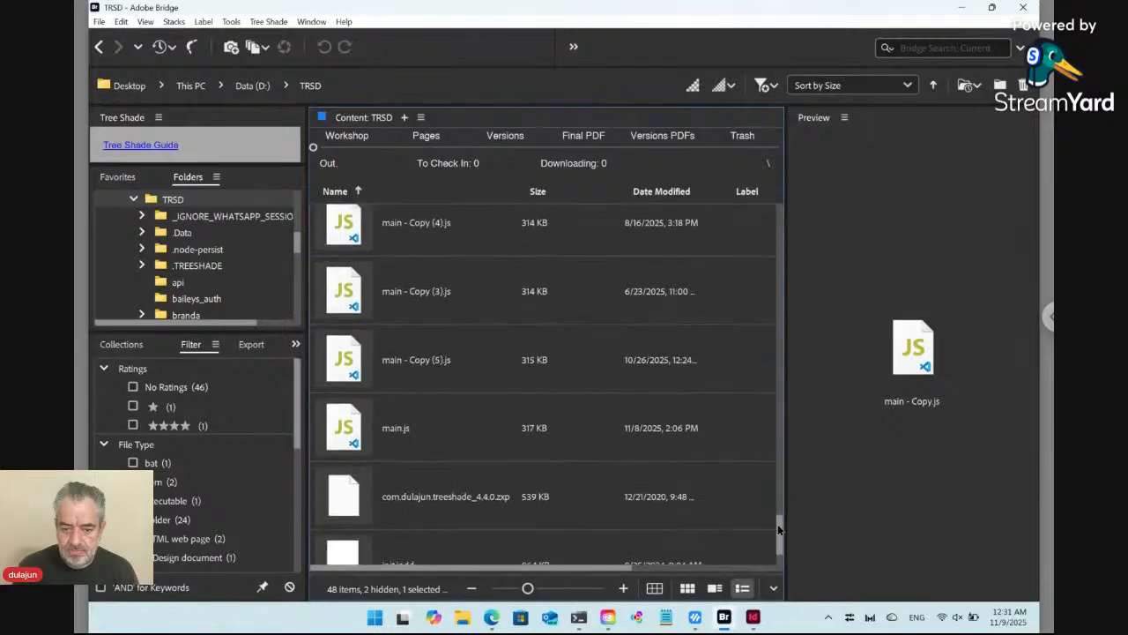
{"action": "left_click", "coordinate": [441, 437]}
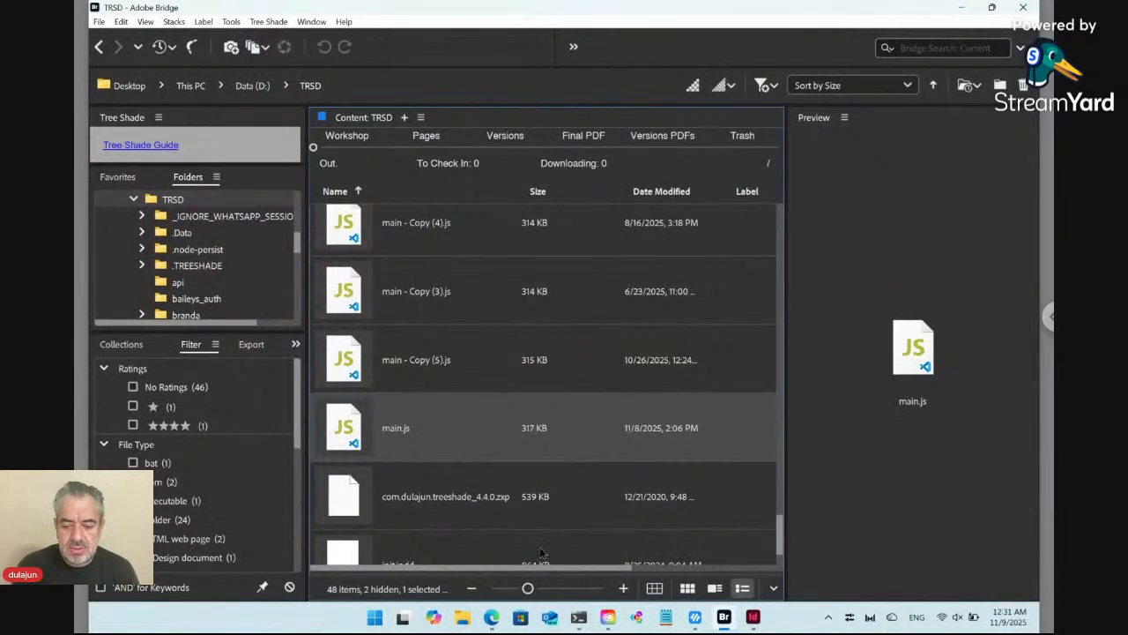
Switch to PowerShell, change to the D:/TRSD directory and run node main.js
{"action": "mouse_move", "coordinate": [583, 623]}
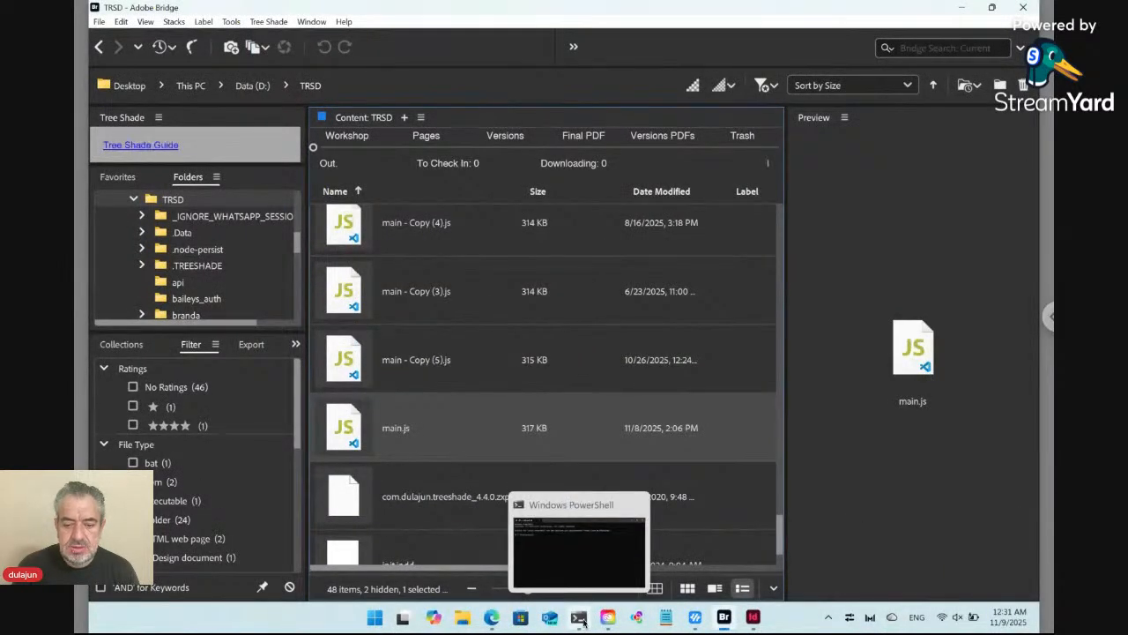
{"action": "left_click", "coordinate": [583, 623]}
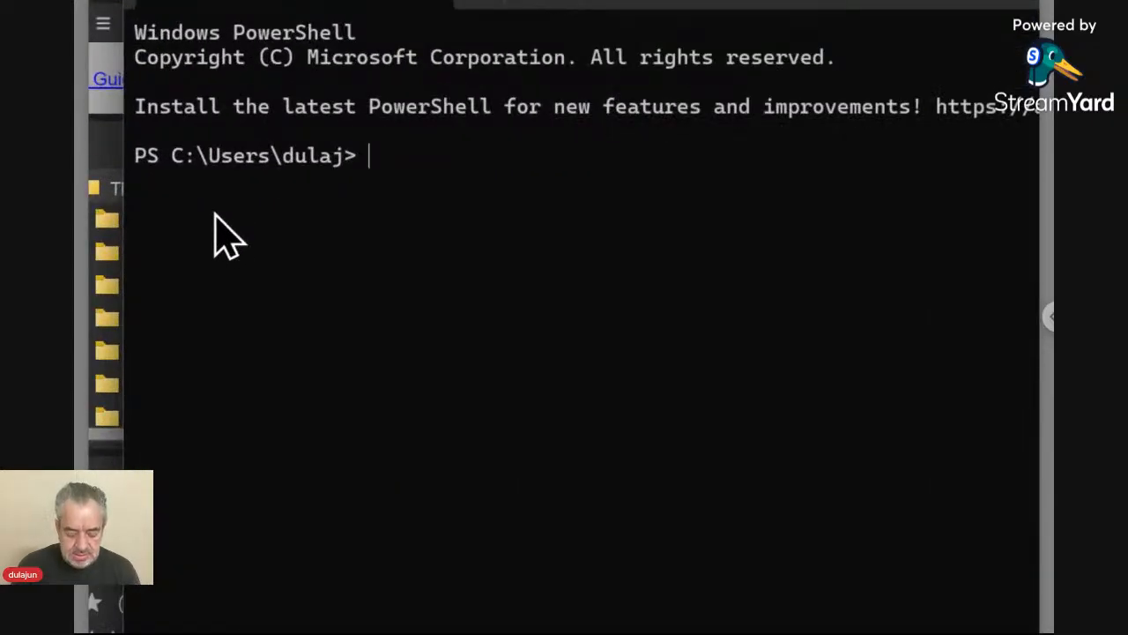
{"action": "type", "text": "cd D:/"}
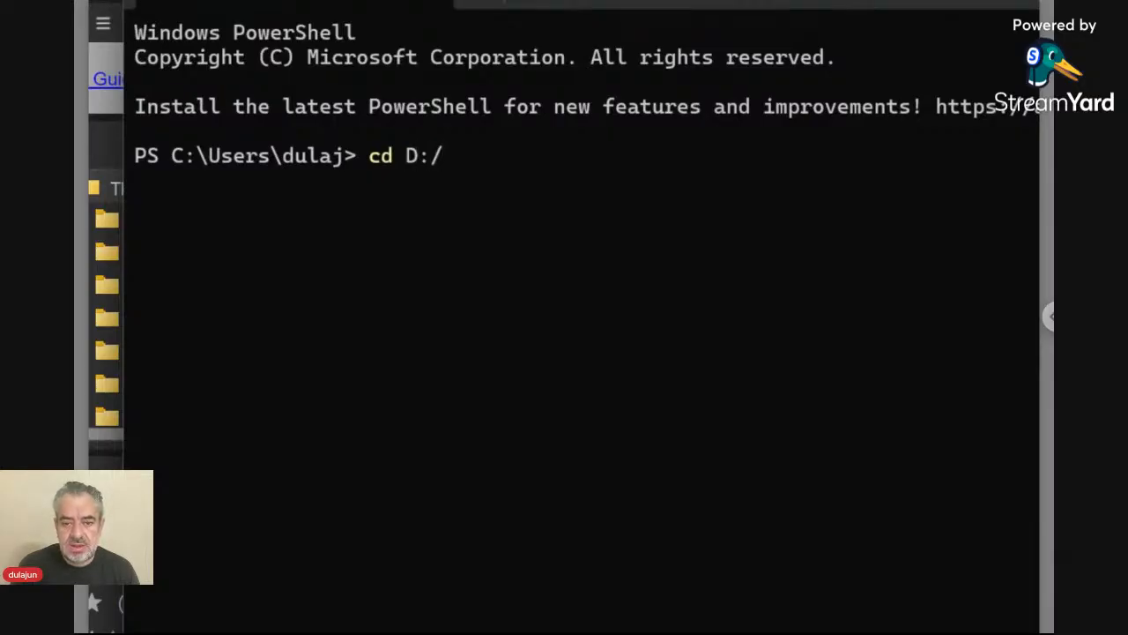
{"action": "type", "text": "TRSD"}
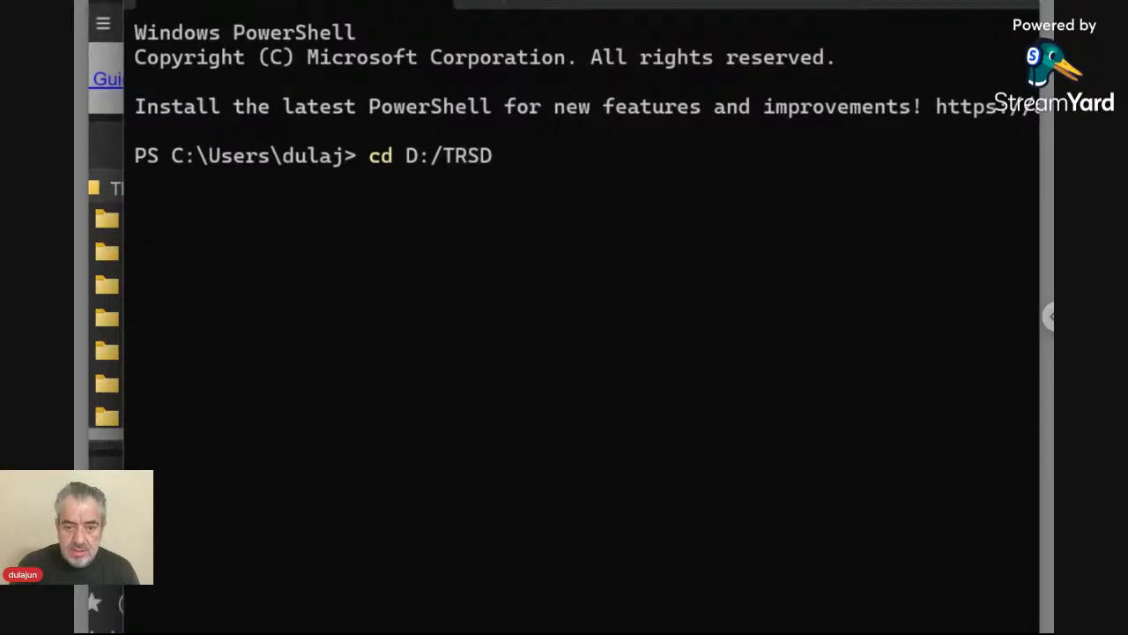
{"action": "key", "text": "Return"}
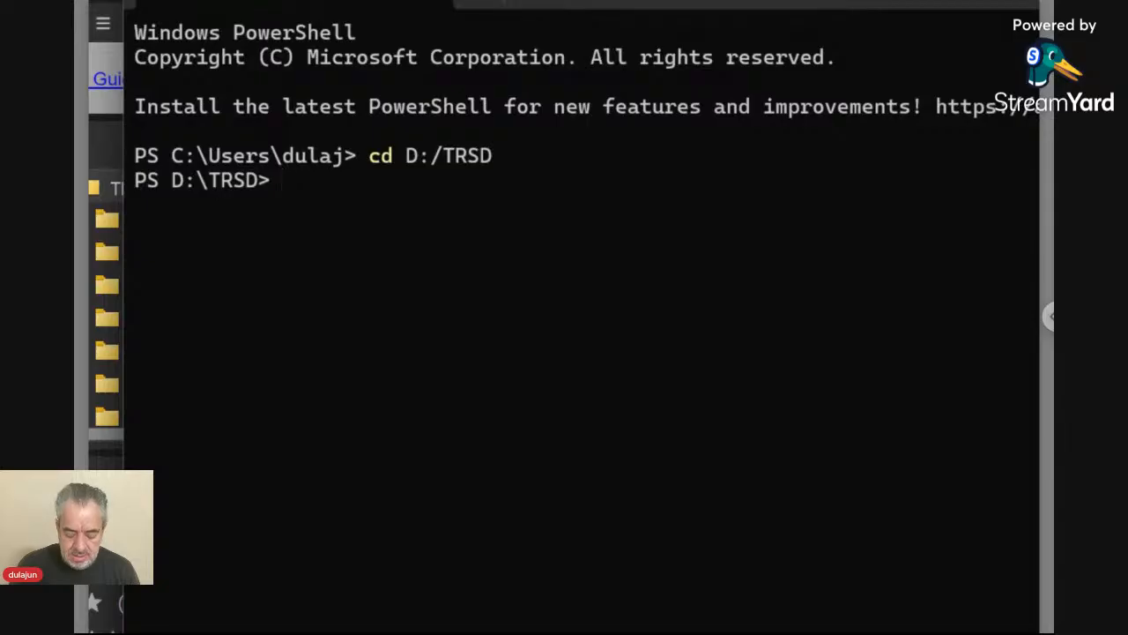
{"action": "type", "text": "n"}
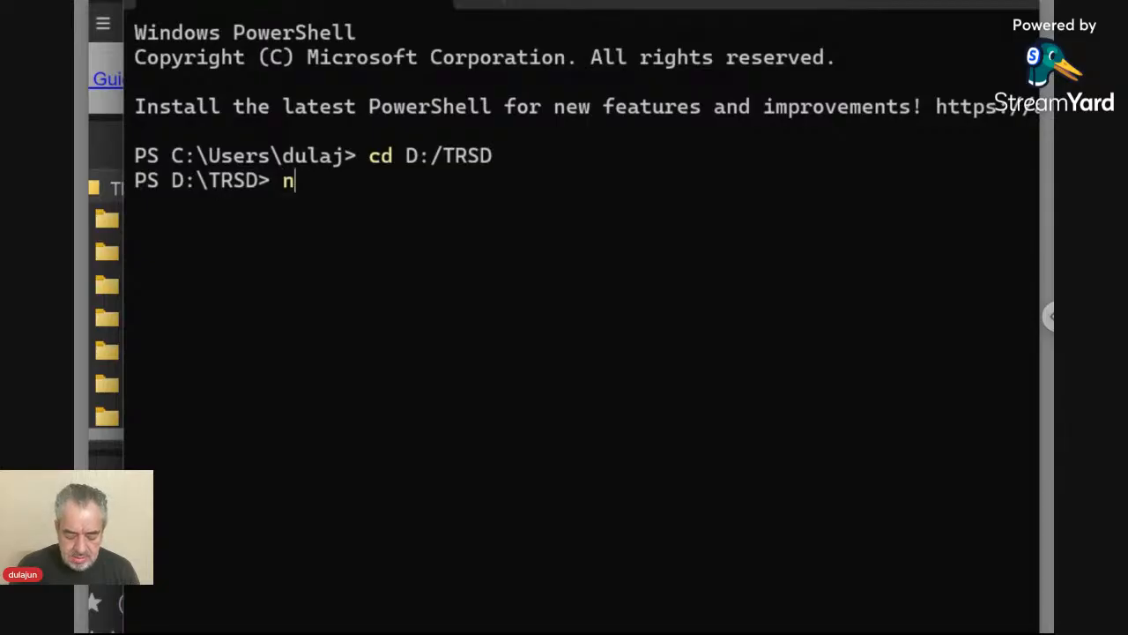
{"action": "type", "text": "ode main.js"}
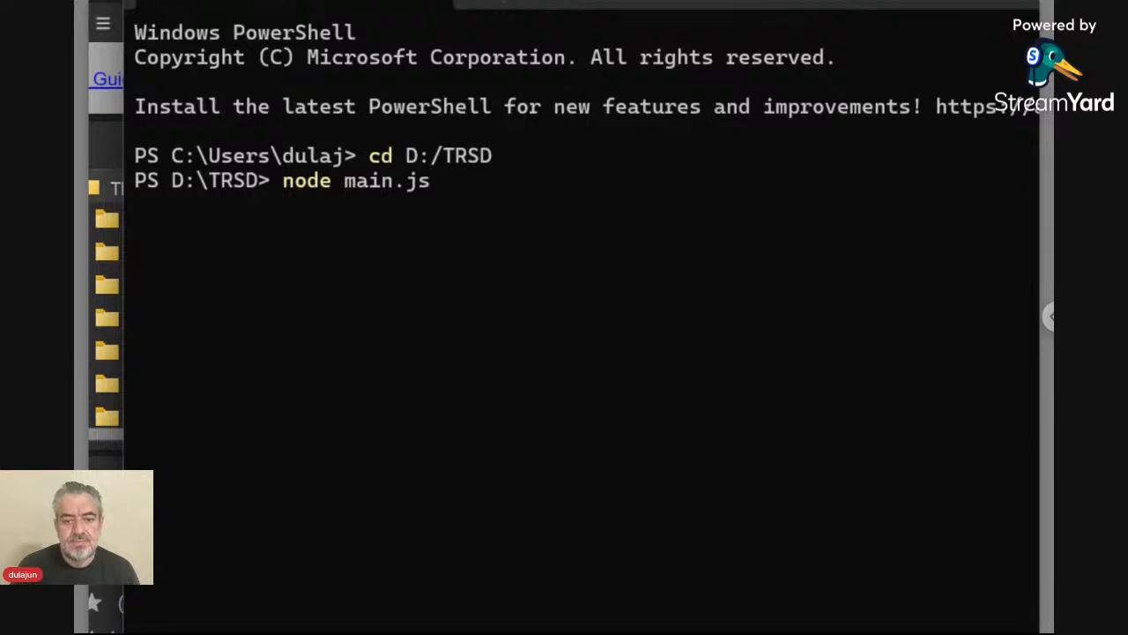
{"action": "key", "text": "Return"}
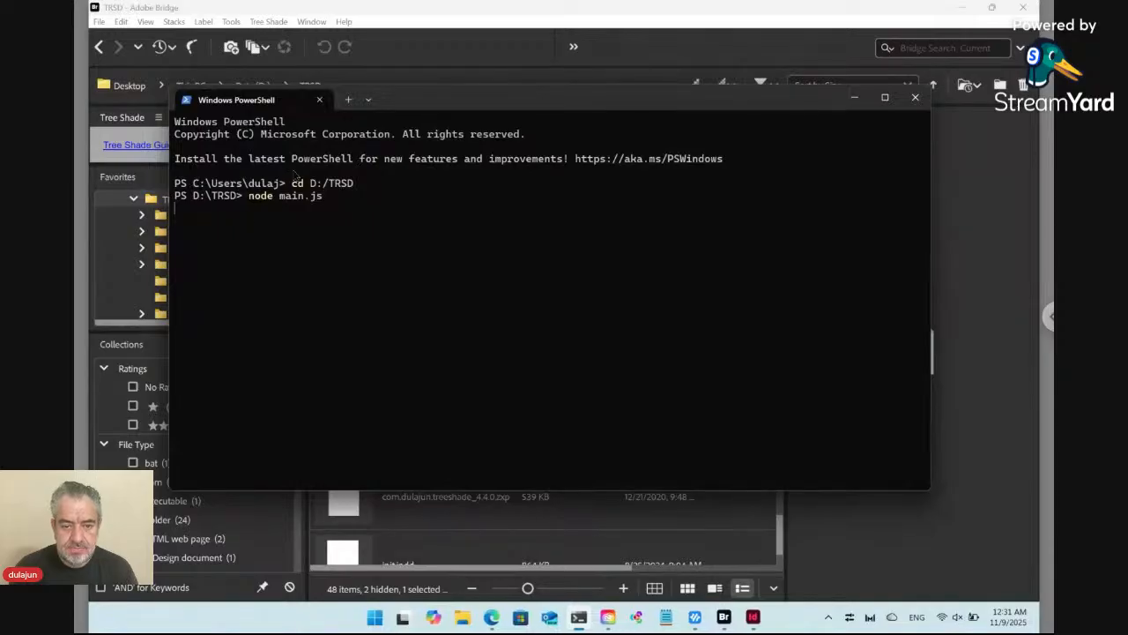
In a second PowerShell session, change to D:/TRSD, run ./ngrok http --domain=ts.daralwatan.com.sa 80 and return to Bridge
{"action": "left_click", "coordinate": [349, 100]}
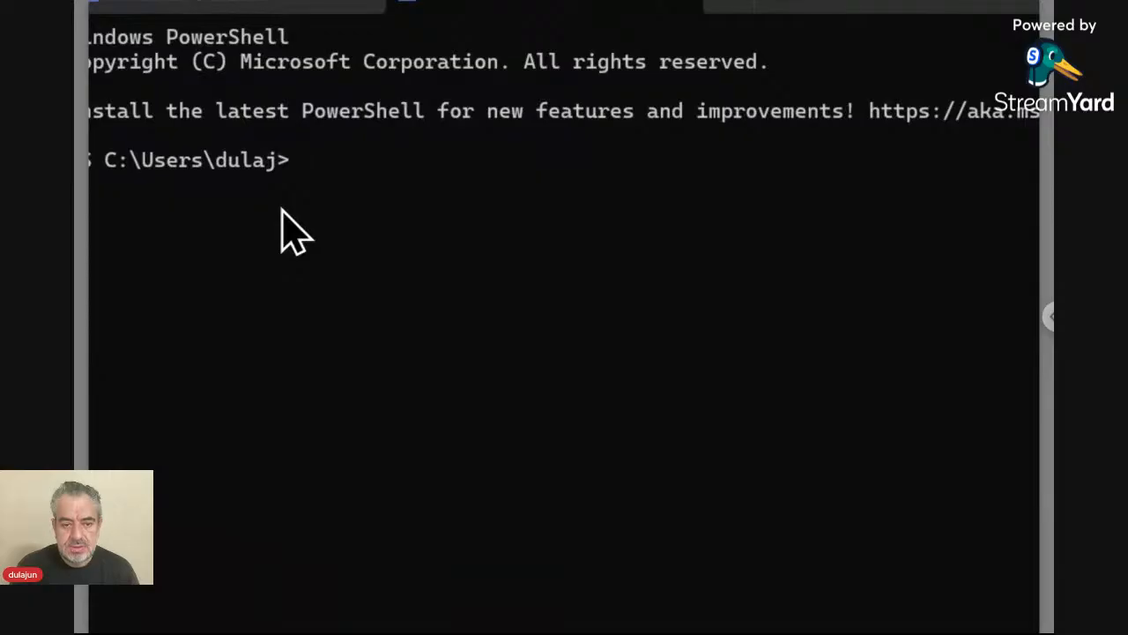
{"action": "type", "text": "cd "}
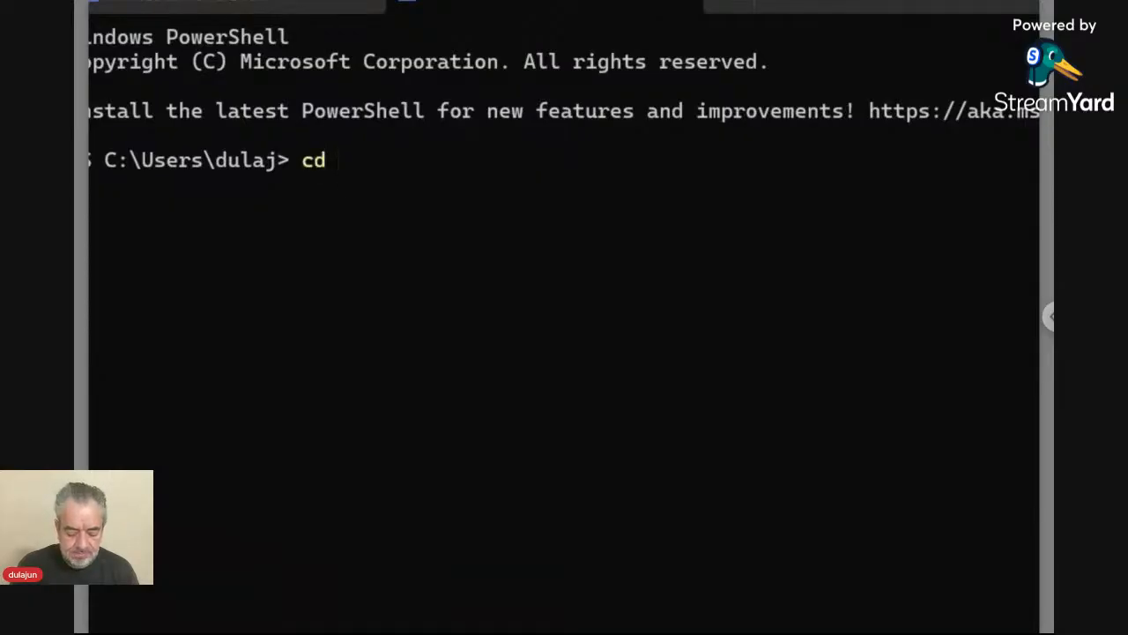
{"action": "type", "text": "D:/TRSD"}
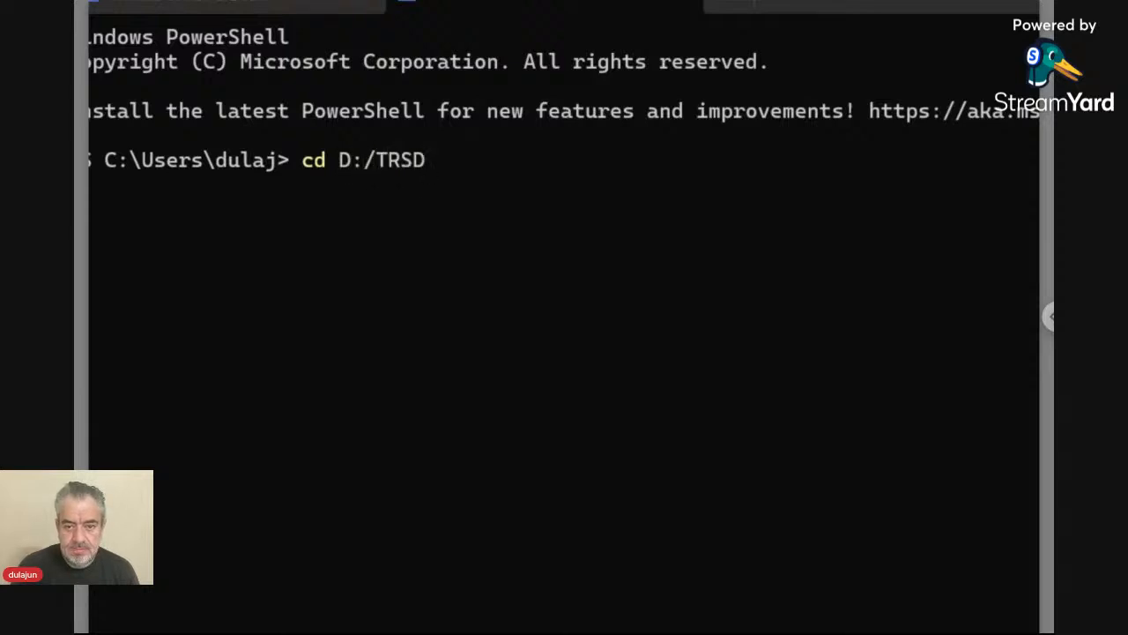
{"action": "key", "text": "Return"}
{"action": "key", "text": "Up"}
{"action": "key", "text": "Up"}
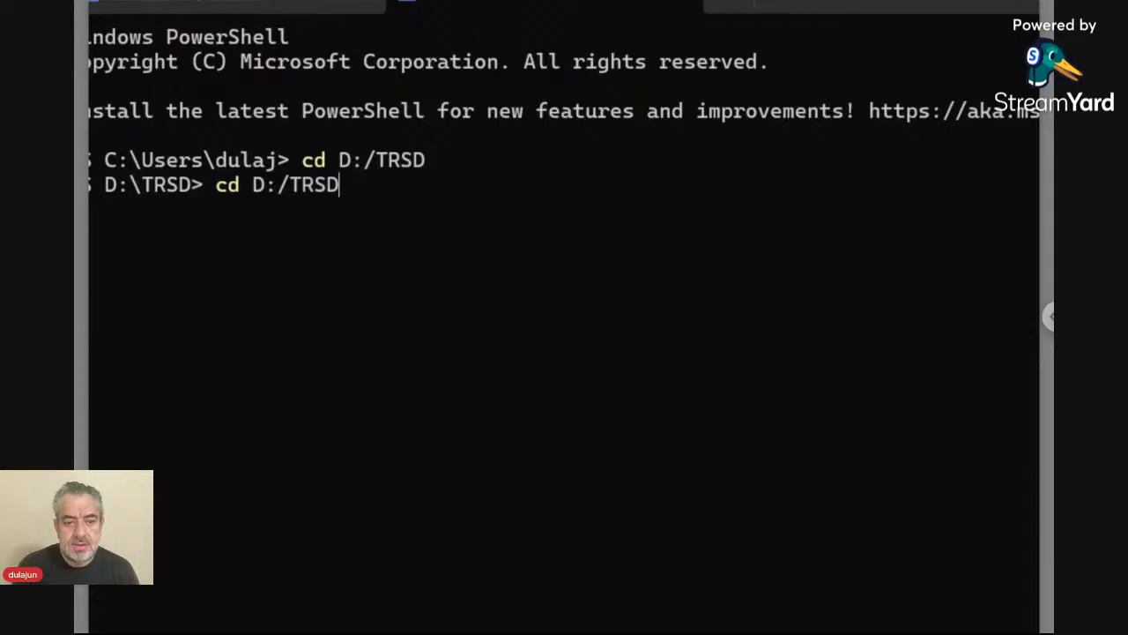
{"action": "key", "text": "Up"}
{"action": "key", "text": "Up"}
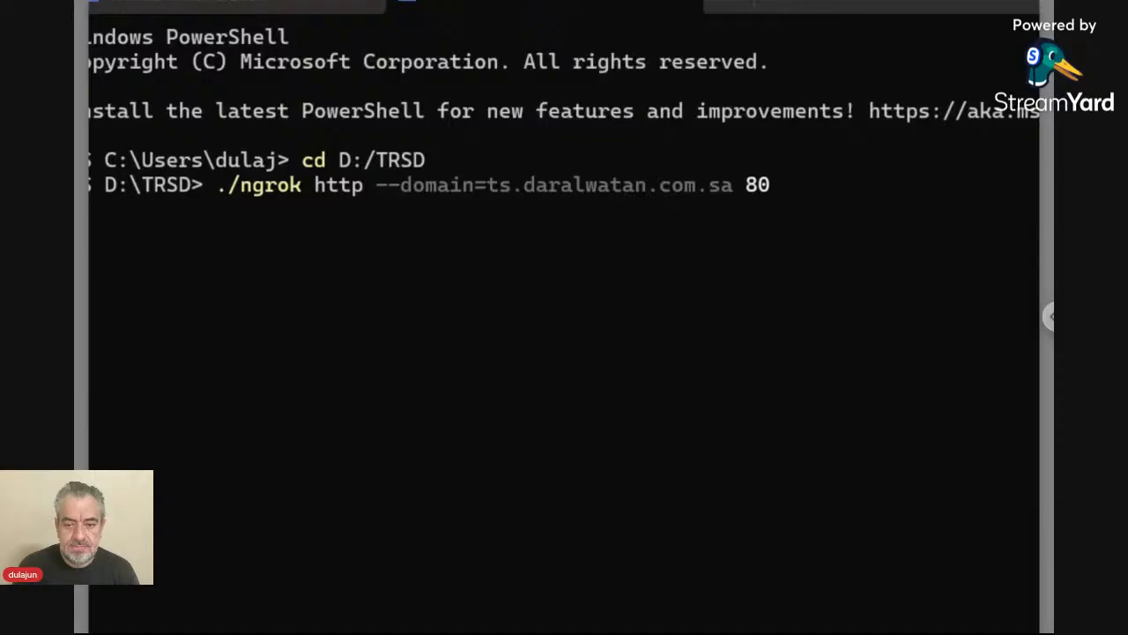
{"action": "key", "text": "Return"}
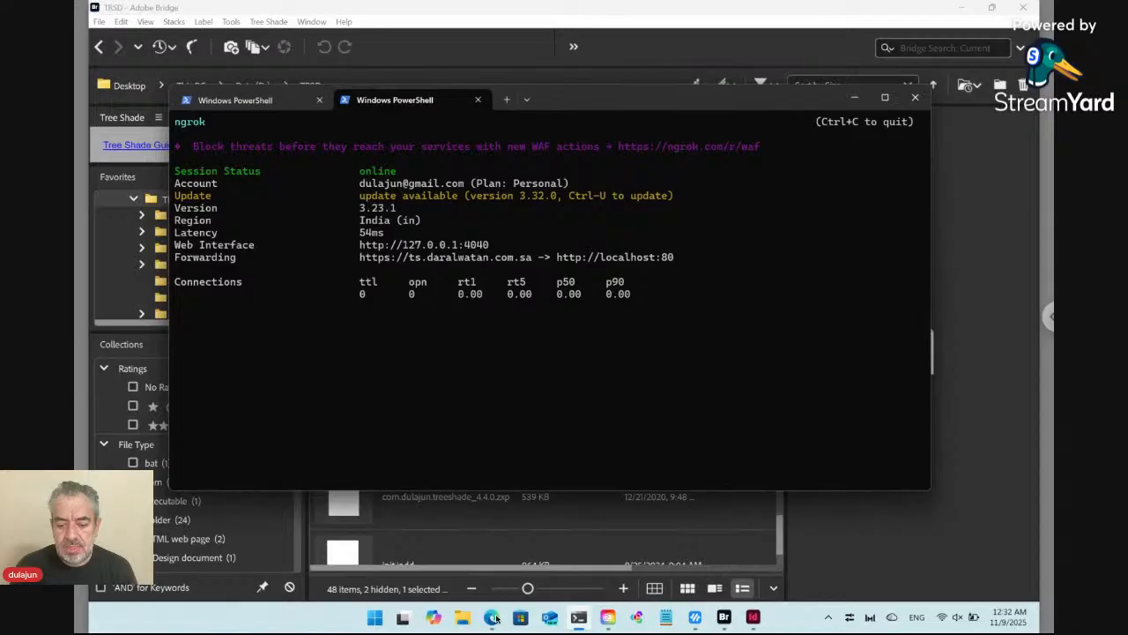
{"action": "mouse_move", "coordinate": [494, 621]}
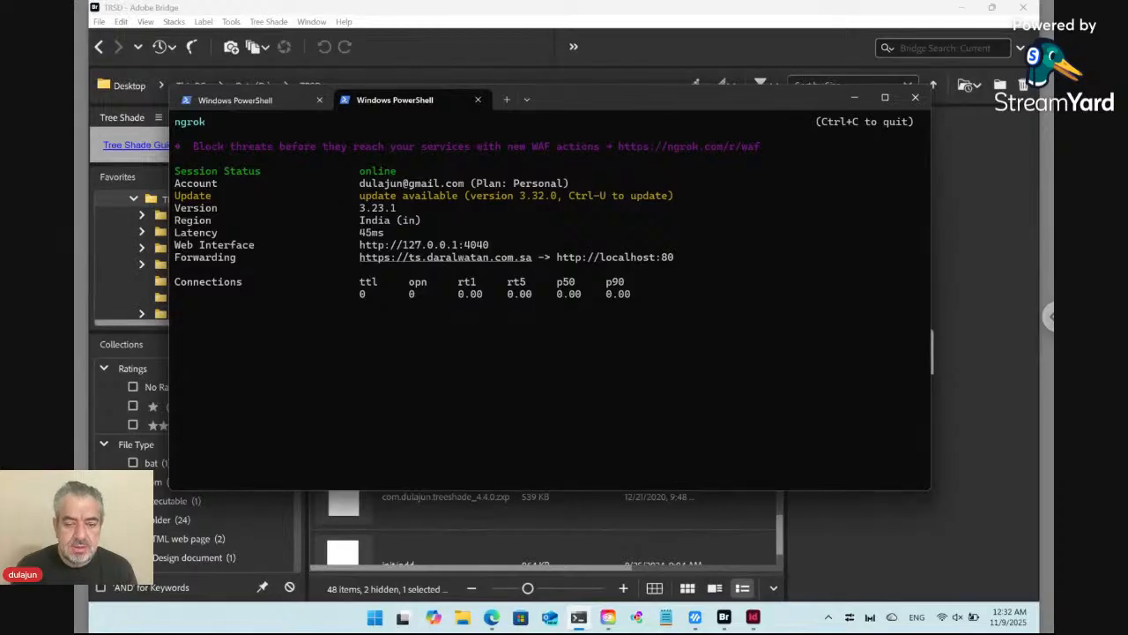
{"action": "left_click", "coordinate": [804, 518]}
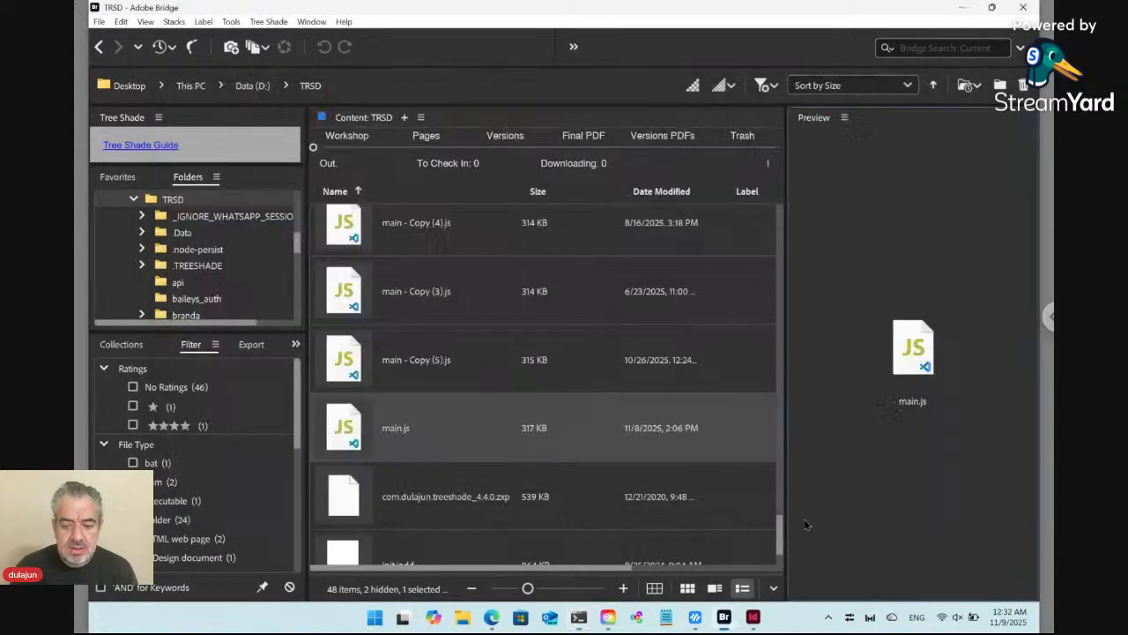
Return to the Card folder, close the offline page's browser tab, and reopen the online form from Online ts_key.txt in Bridge
{"action": "left_click", "coordinate": [100, 48]}
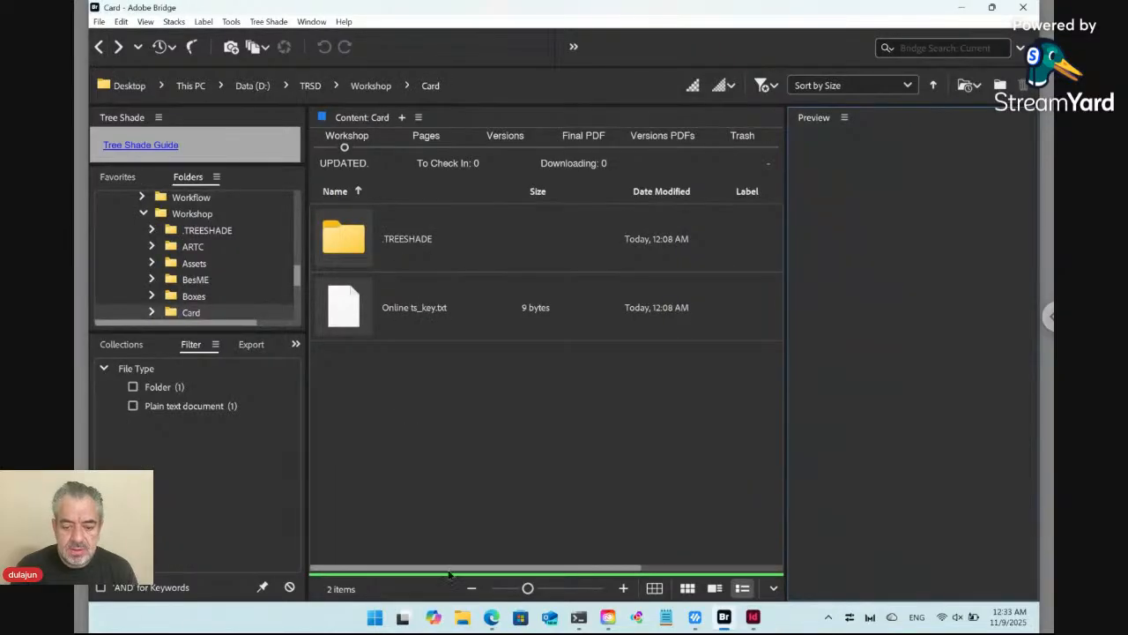
{"action": "left_click", "coordinate": [493, 620]}
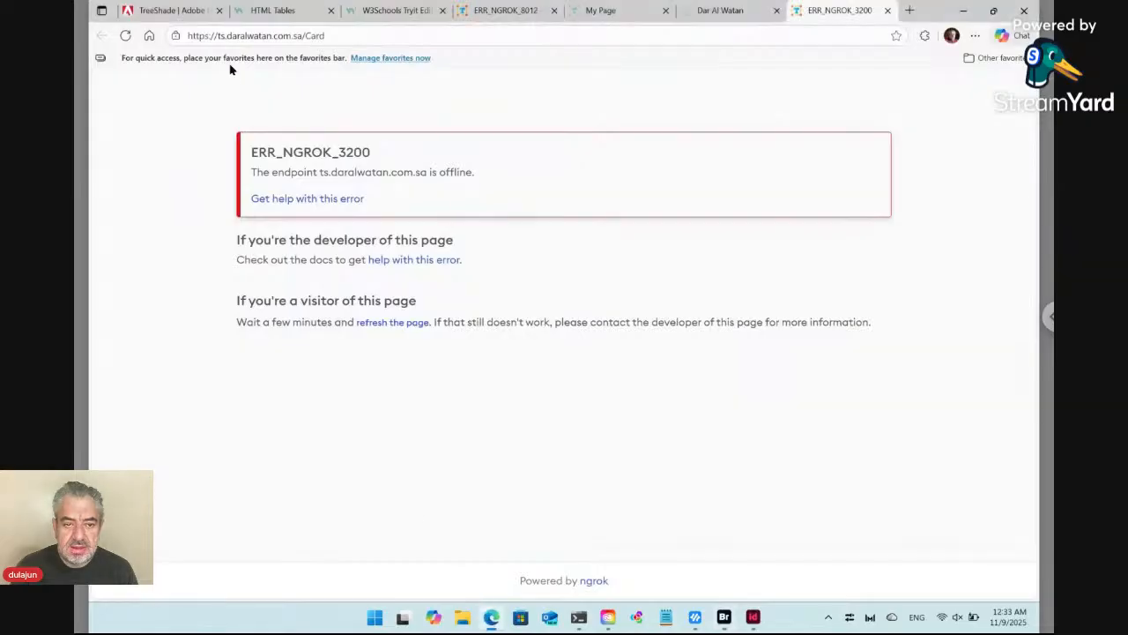
{"action": "left_click", "coordinate": [887, 13]}
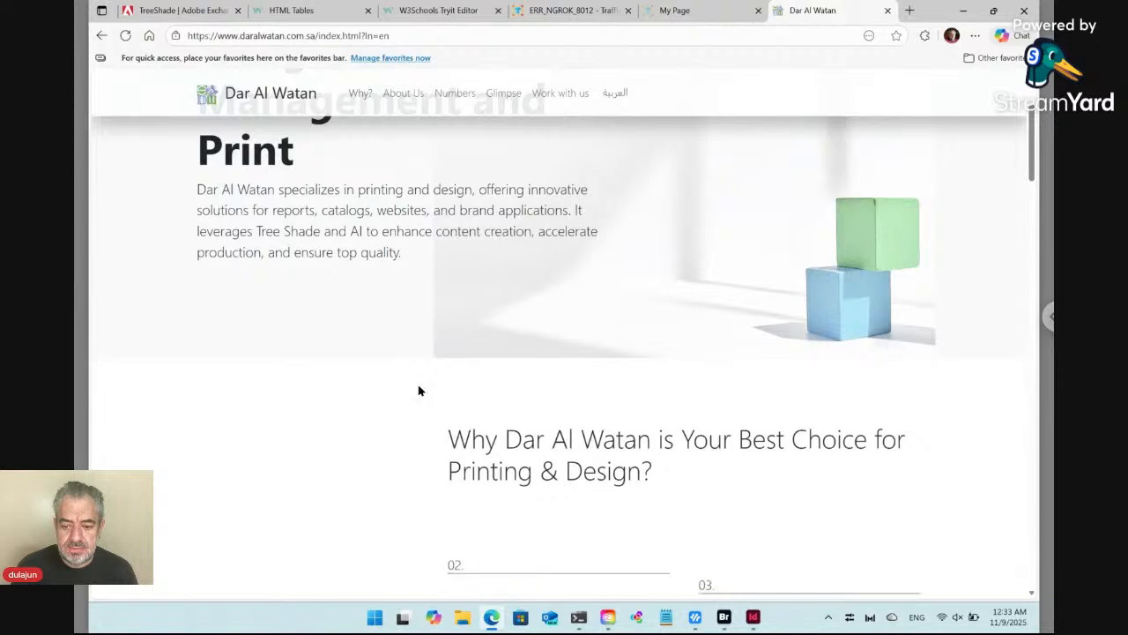
{"action": "left_click", "coordinate": [725, 619]}
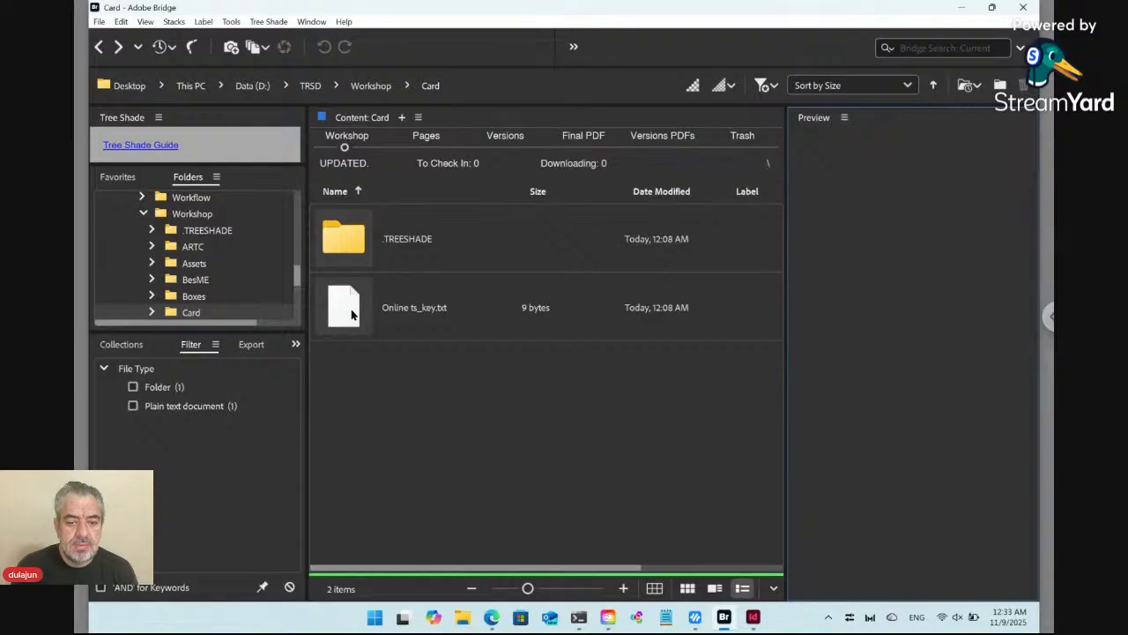
{"action": "double_click", "coordinate": [351, 313]}
{"action": "left_click", "coordinate": [584, 356]}
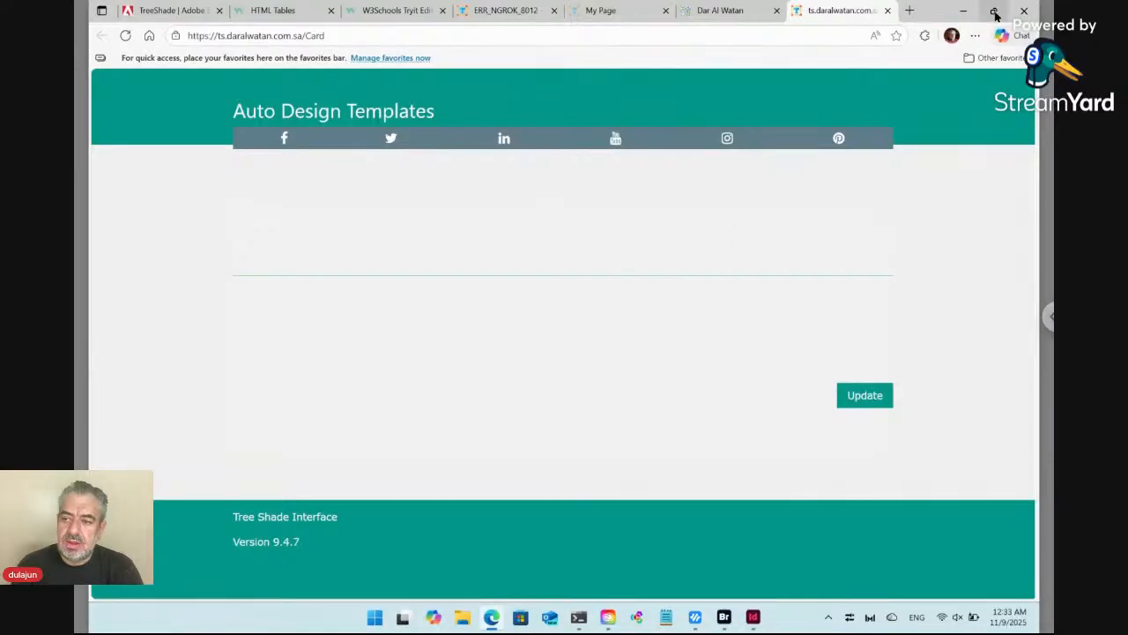
Arrange the browser with the online form side by side with Bridge and make the Card folder active
{"action": "mouse_move", "coordinate": [994, 14]}
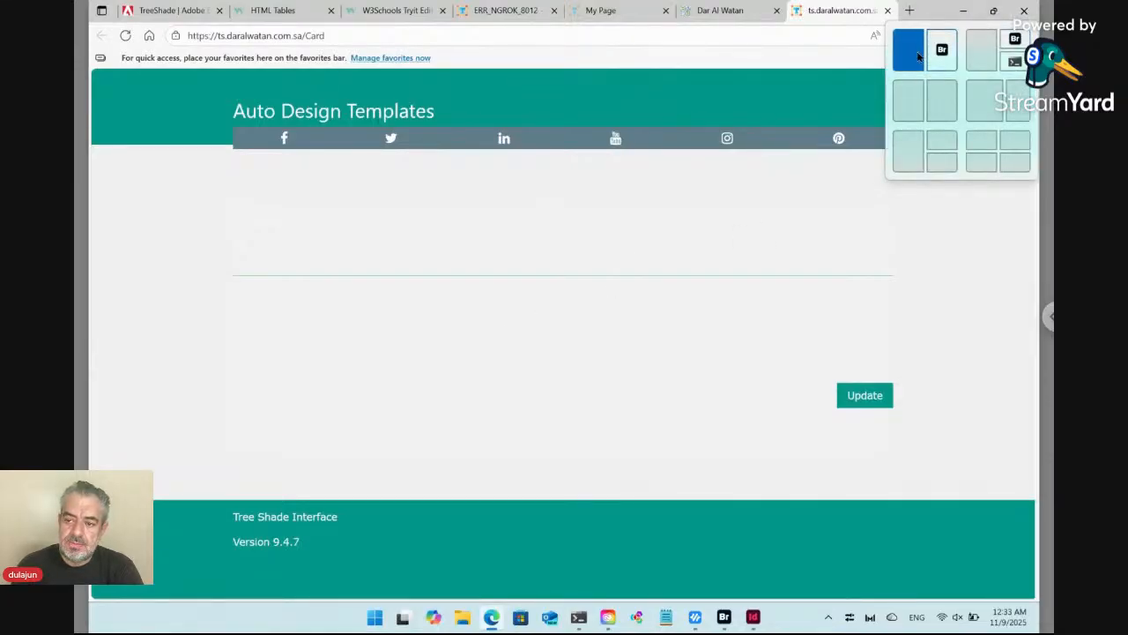
{"action": "left_click", "coordinate": [917, 56]}
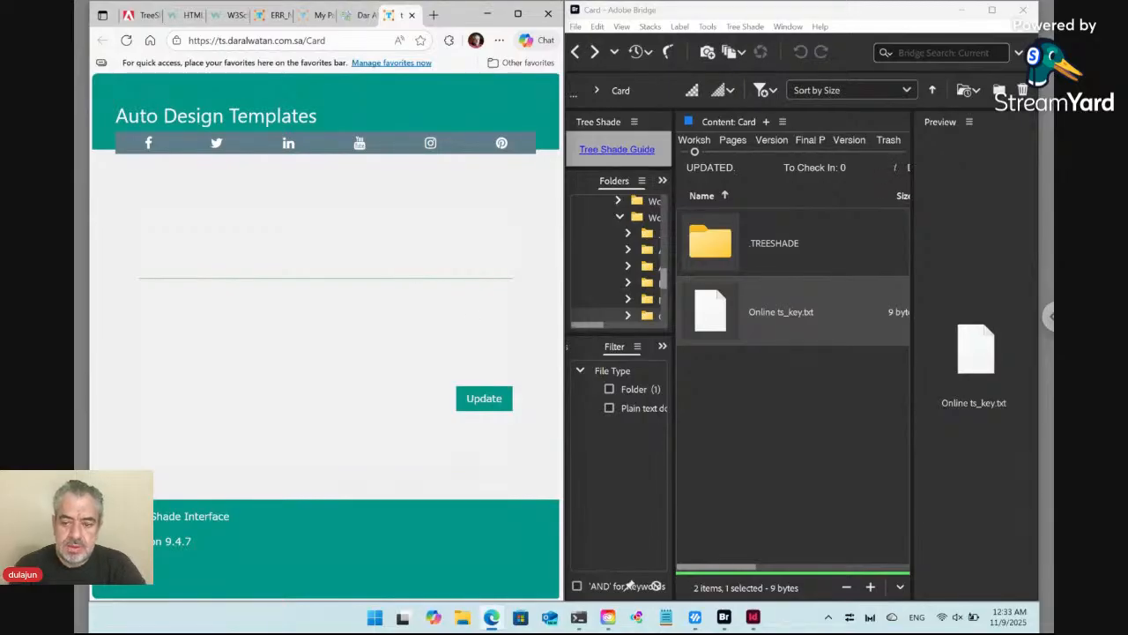
{"action": "left_click", "coordinate": [767, 407]}
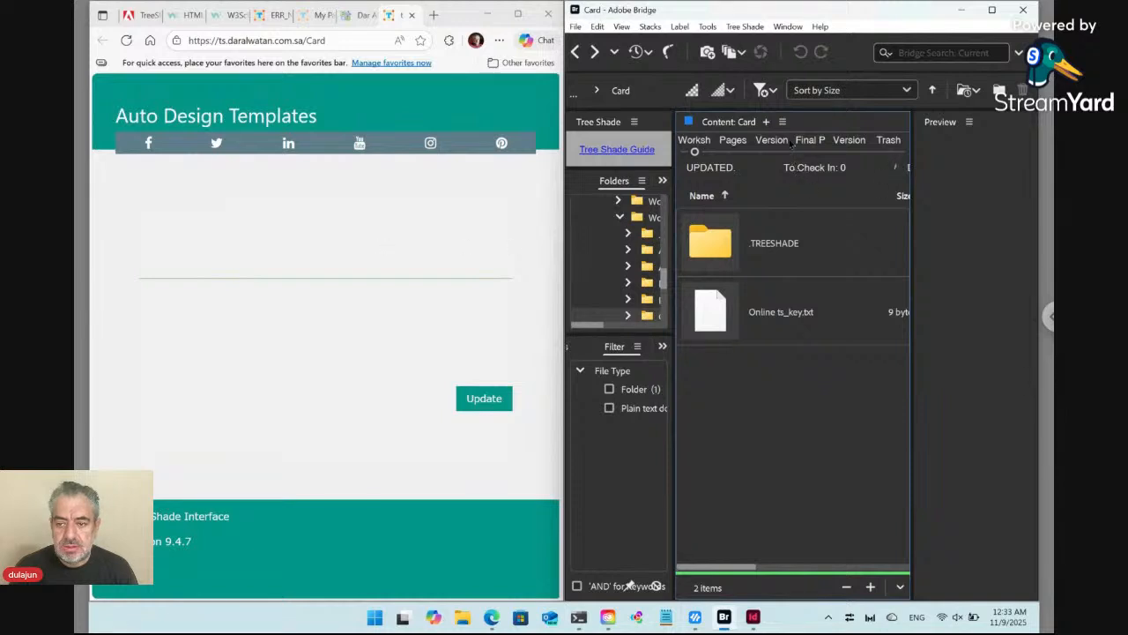
Create a new Tree Shade Photo file named Laptop in the Card folder and select it
{"action": "left_click", "coordinate": [756, 29]}
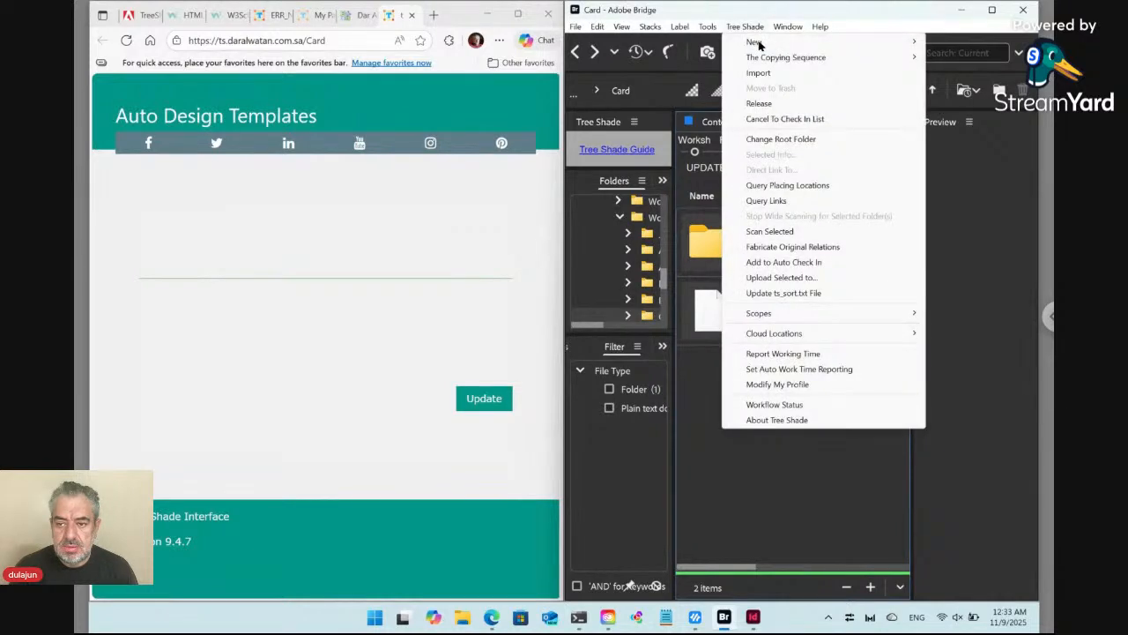
{"action": "mouse_move", "coordinate": [769, 46]}
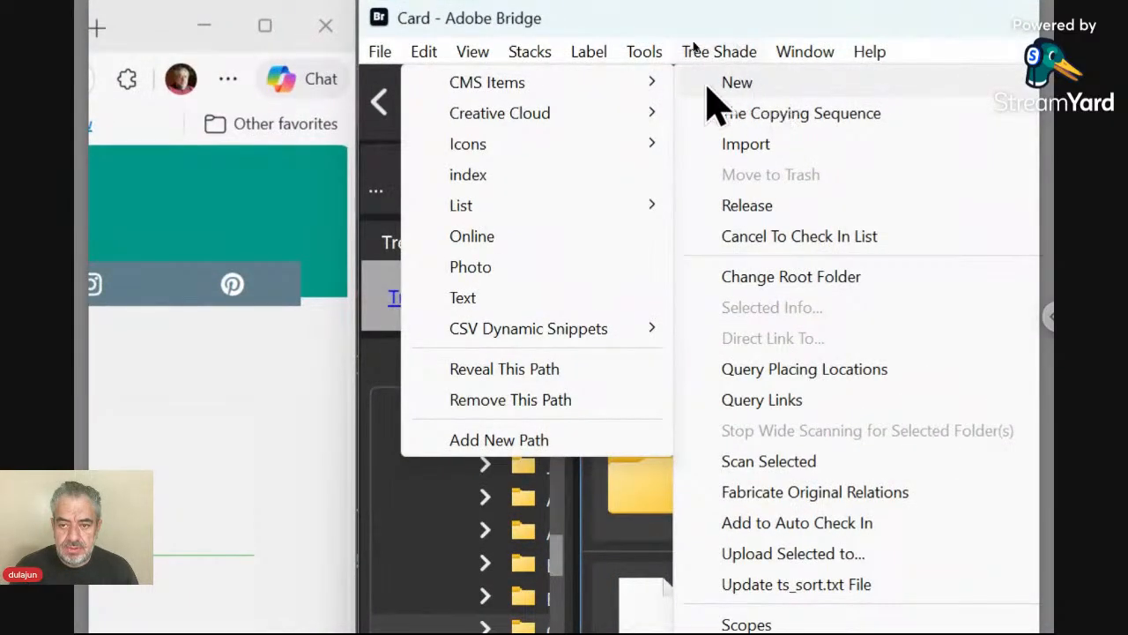
{"action": "mouse_move", "coordinate": [584, 105]}
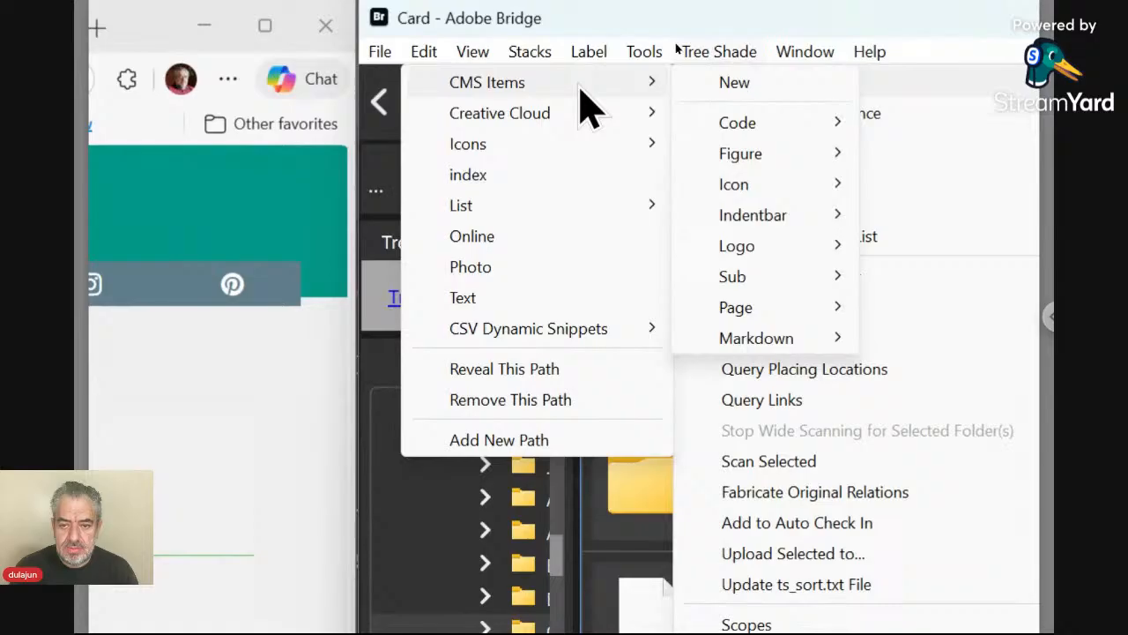
{"action": "left_click", "coordinate": [487, 271]}
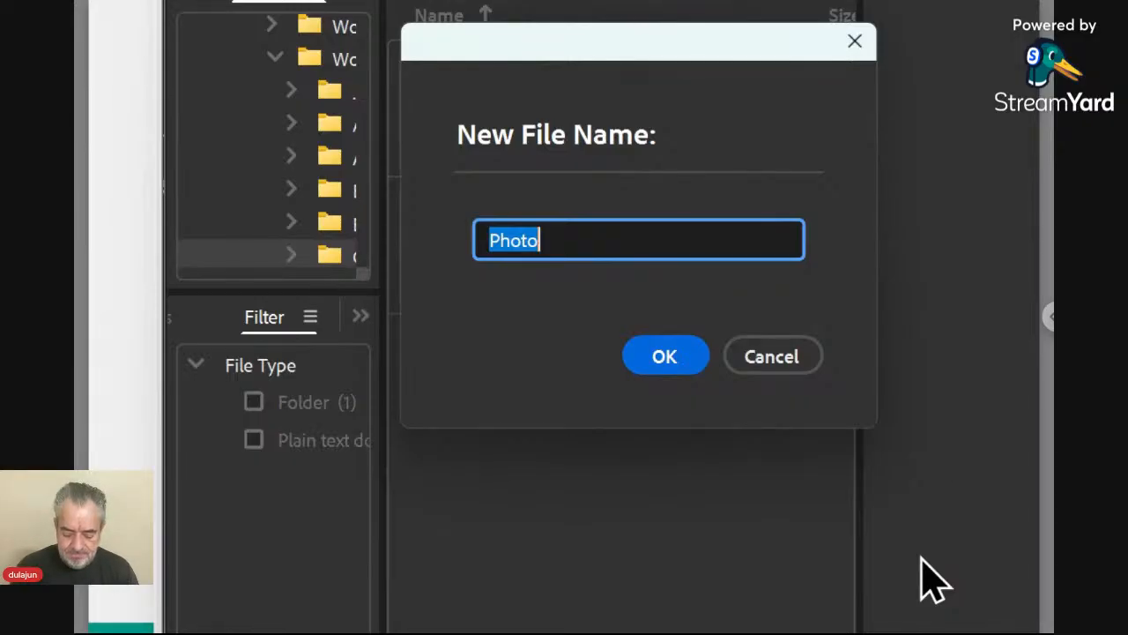
{"action": "type", "text": "Laptop"}
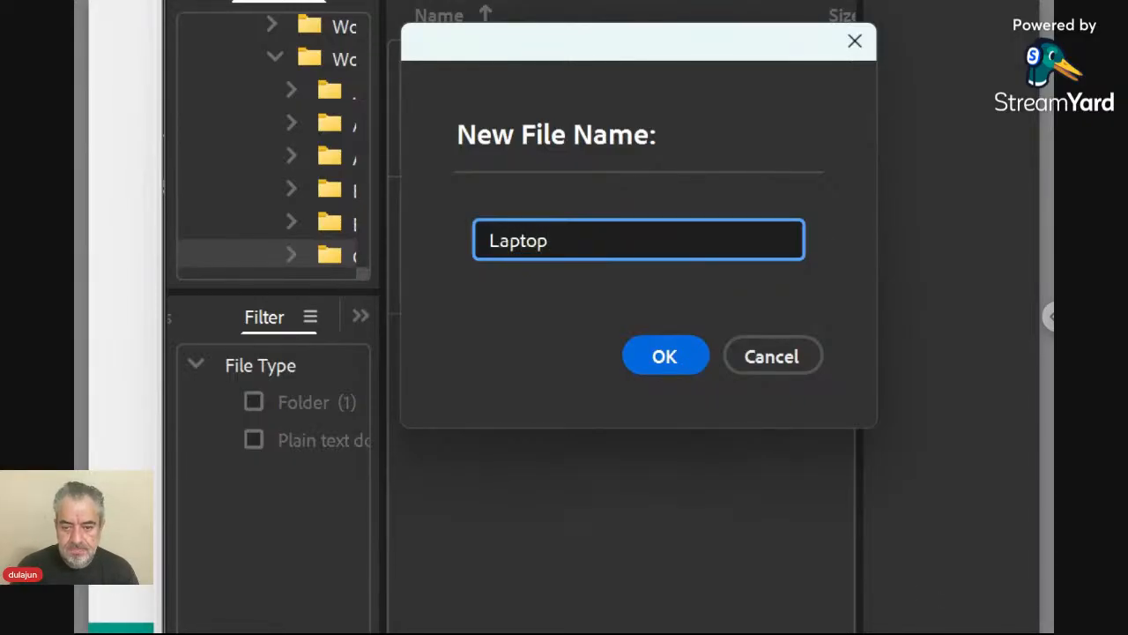
{"action": "key", "text": "Return"}
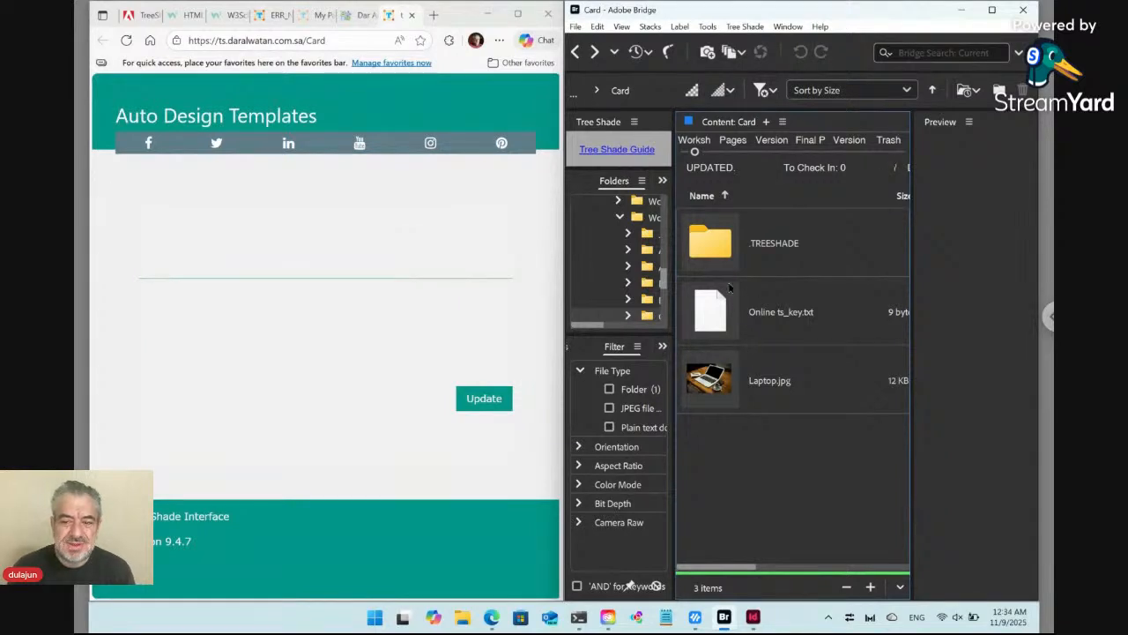
{"action": "left_click", "coordinate": [763, 398]}
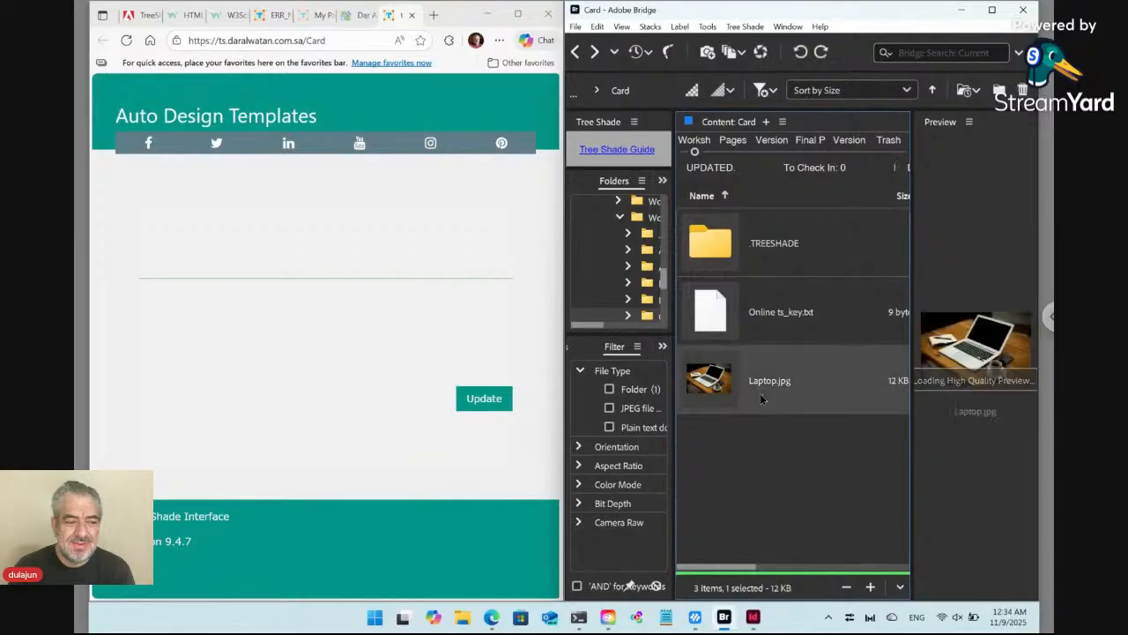
Reload the online form, replace the Laptop photo with aerial-view-cargo-ship-cargo-container-harbor.jpg from Downloads, and submit the update
{"action": "left_click", "coordinate": [126, 39]}
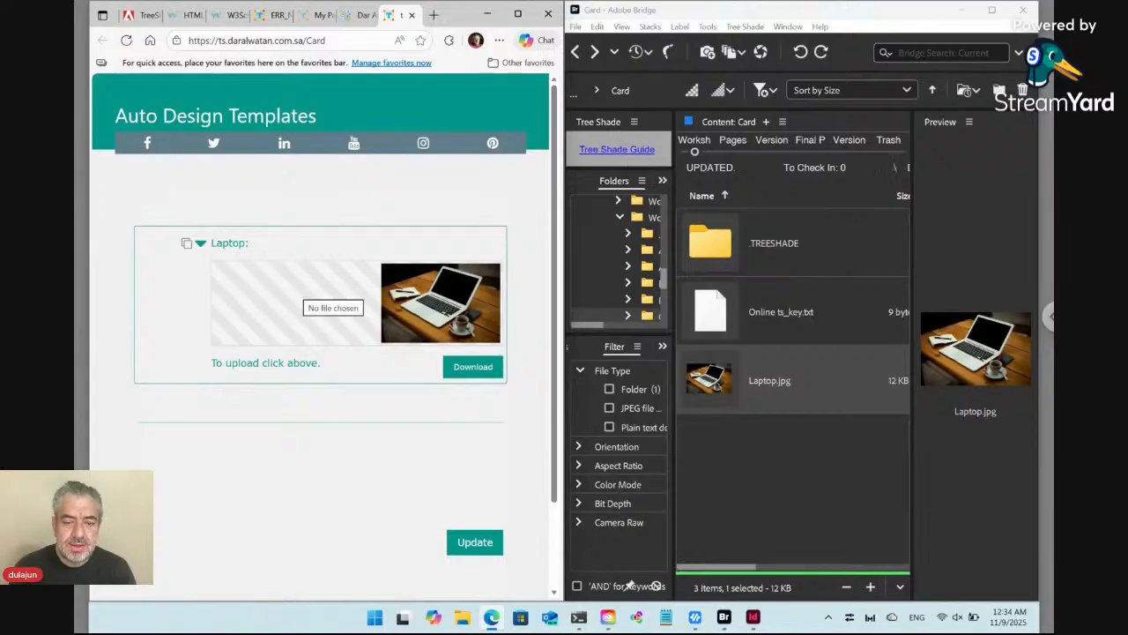
{"action": "left_click", "coordinate": [422, 306]}
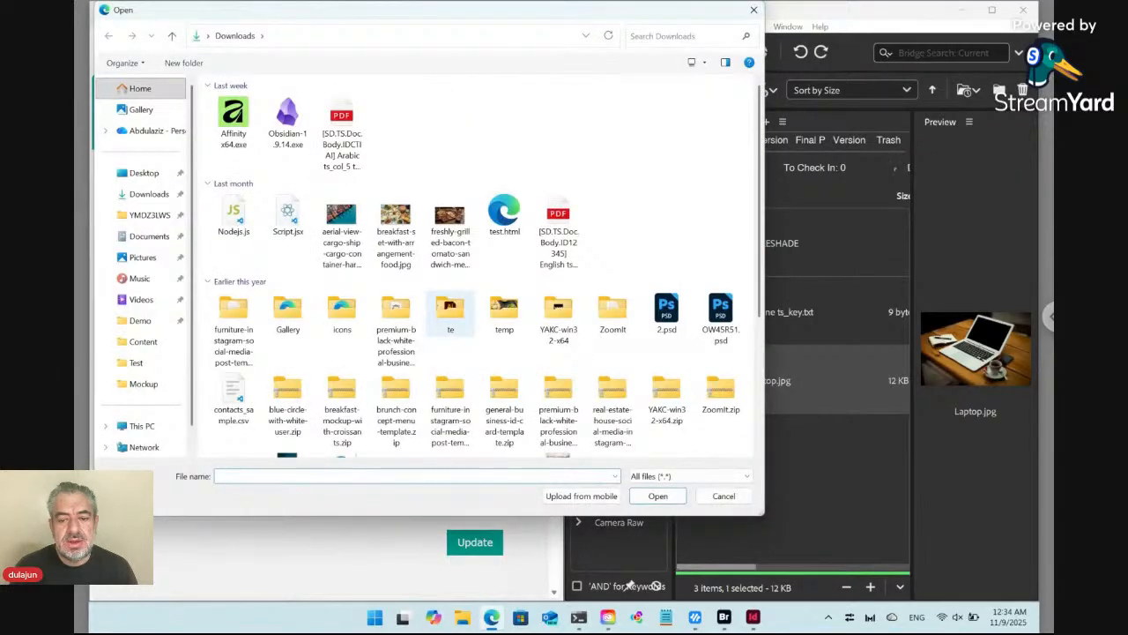
{"action": "left_click", "coordinate": [355, 225]}
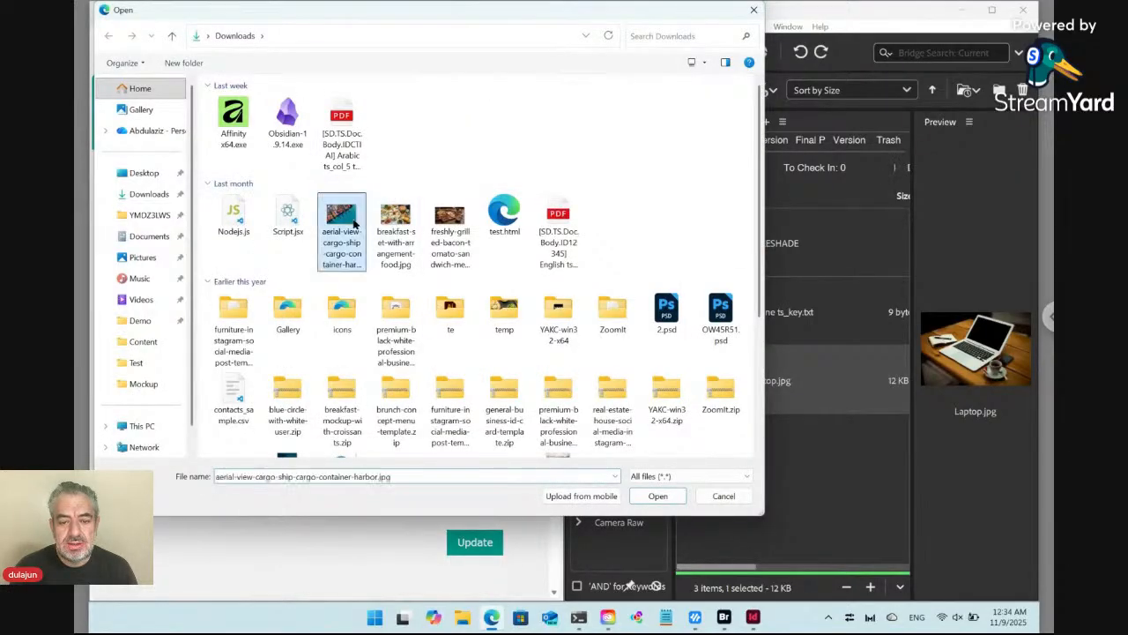
{"action": "left_click", "coordinate": [658, 495]}
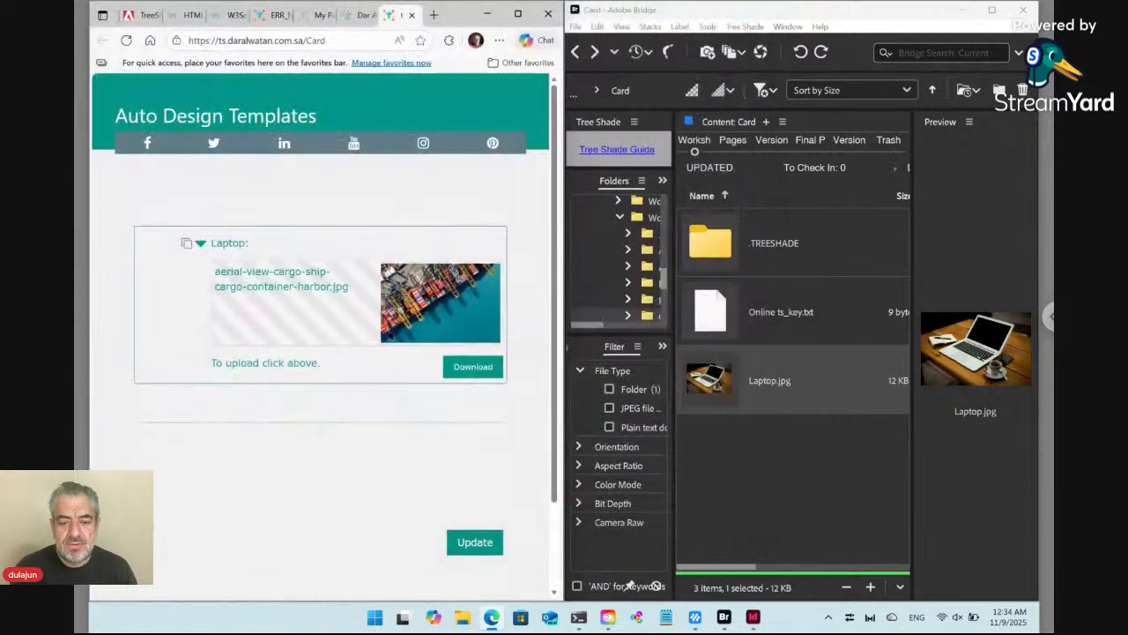
{"action": "left_click", "coordinate": [476, 542]}
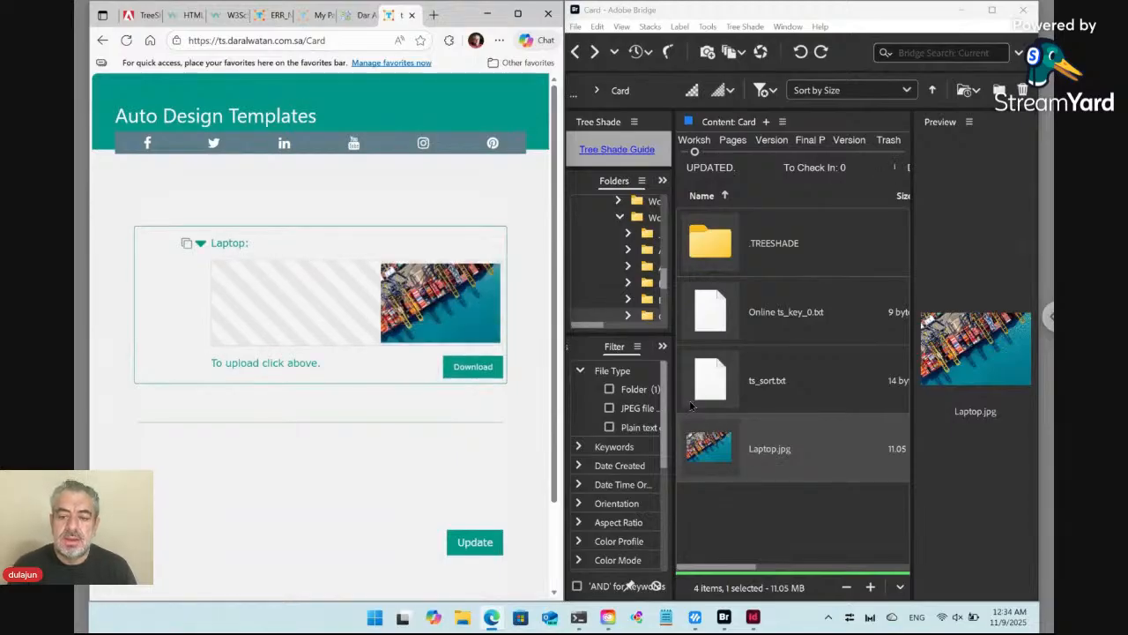
Rename Laptop.jpg in the Card folder as Photo [Label].jpg
{"action": "left_click", "coordinate": [767, 457]}
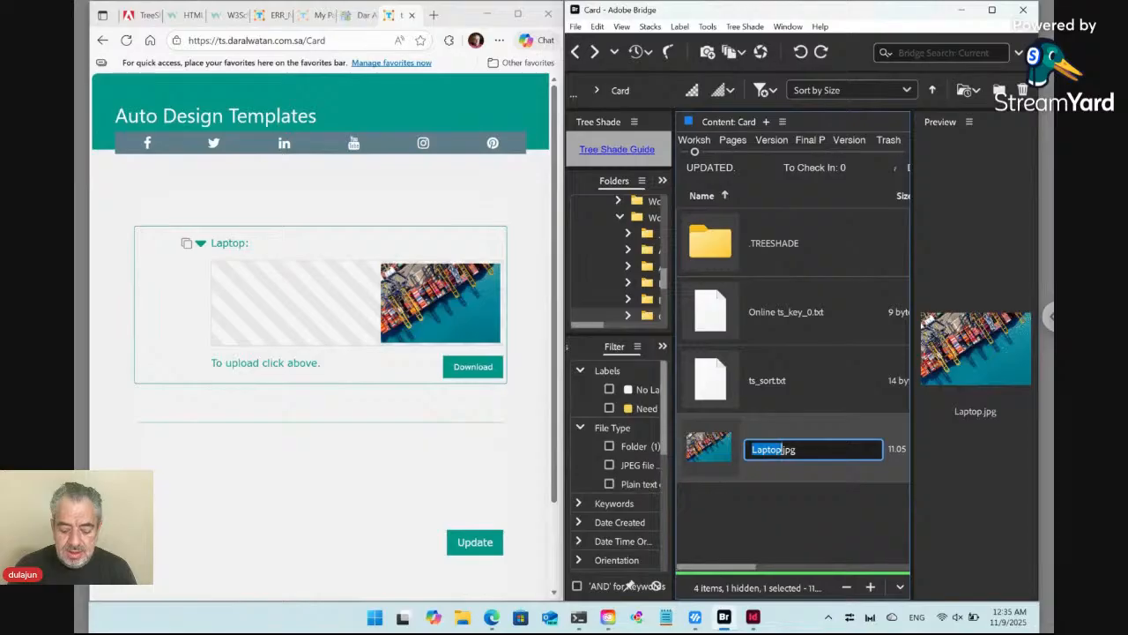
{"action": "type", "text": "Photo"}
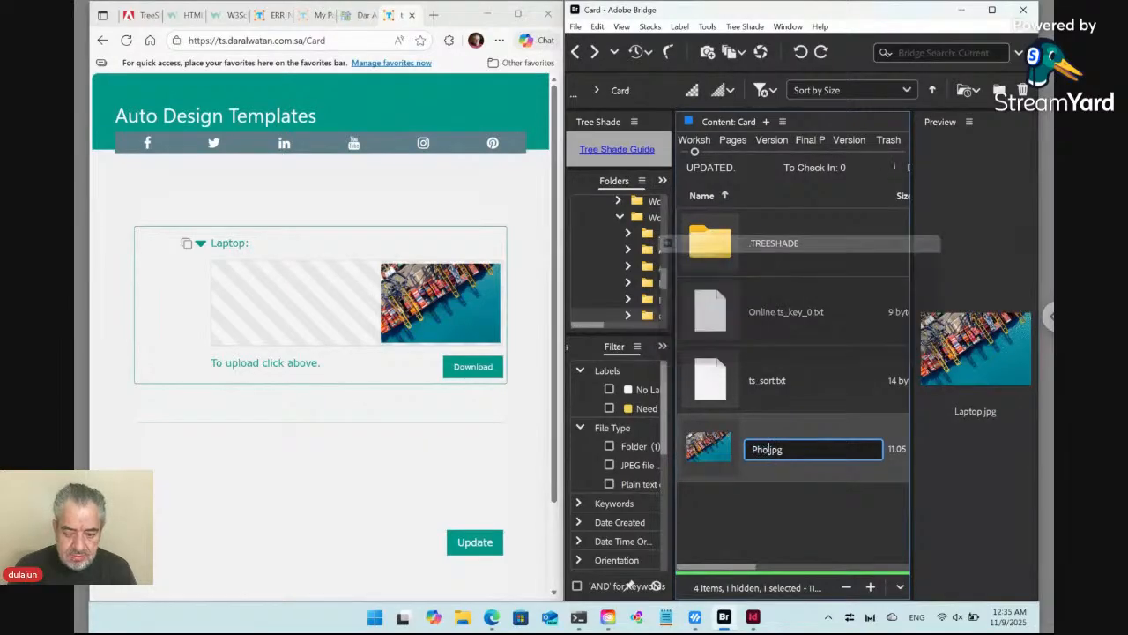
{"action": "type", "text": " []"}
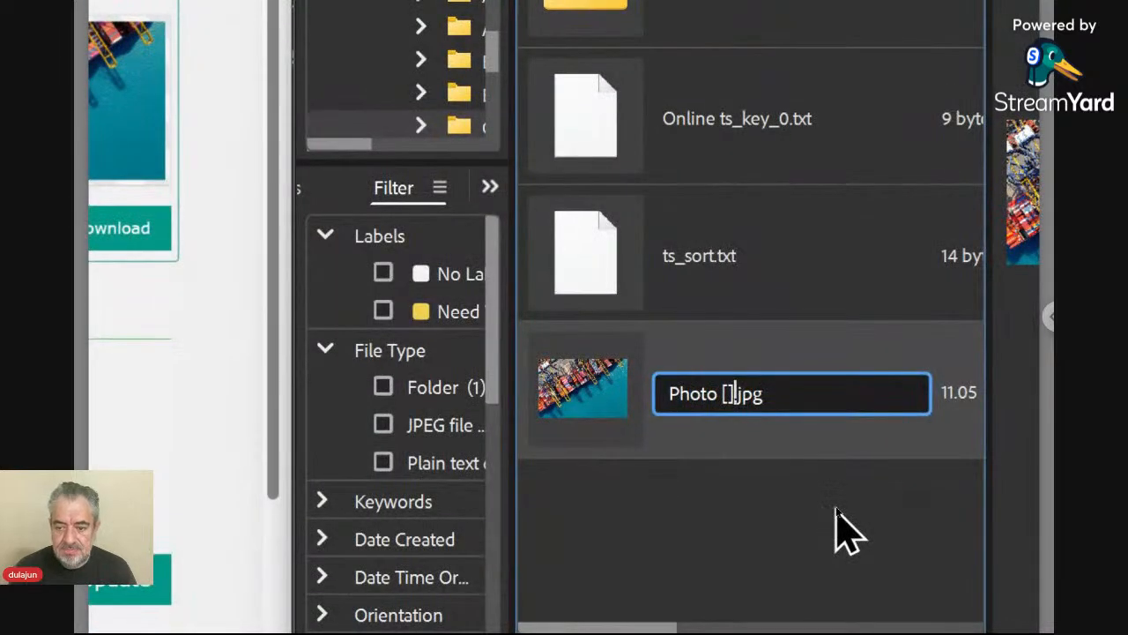
{"action": "key", "text": "Left"}
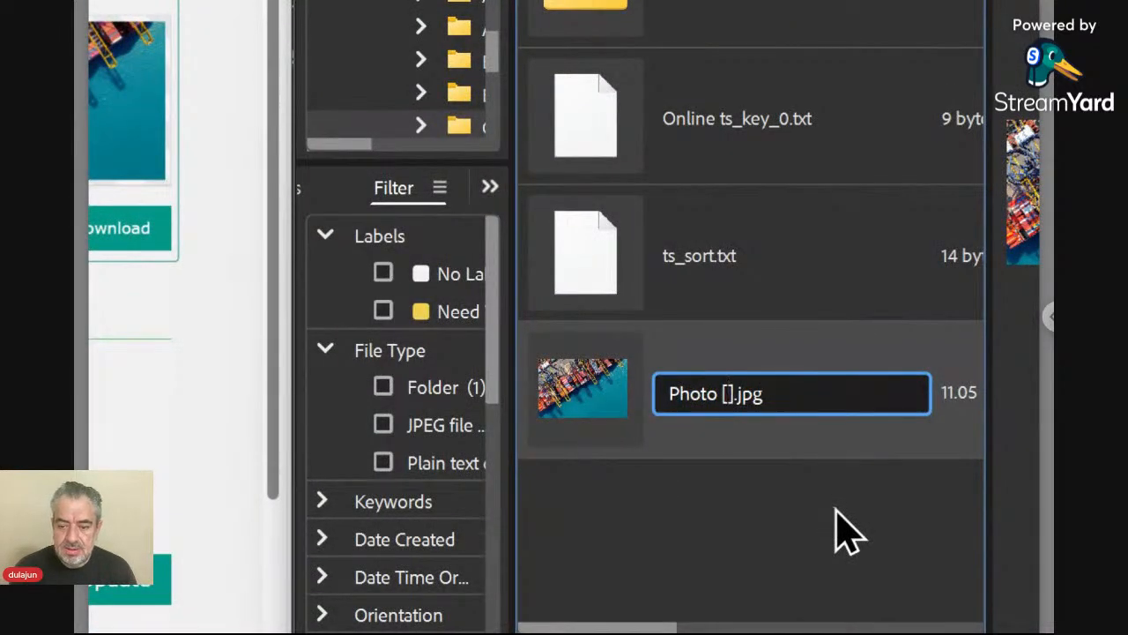
{"action": "type", "text": "Nam"}
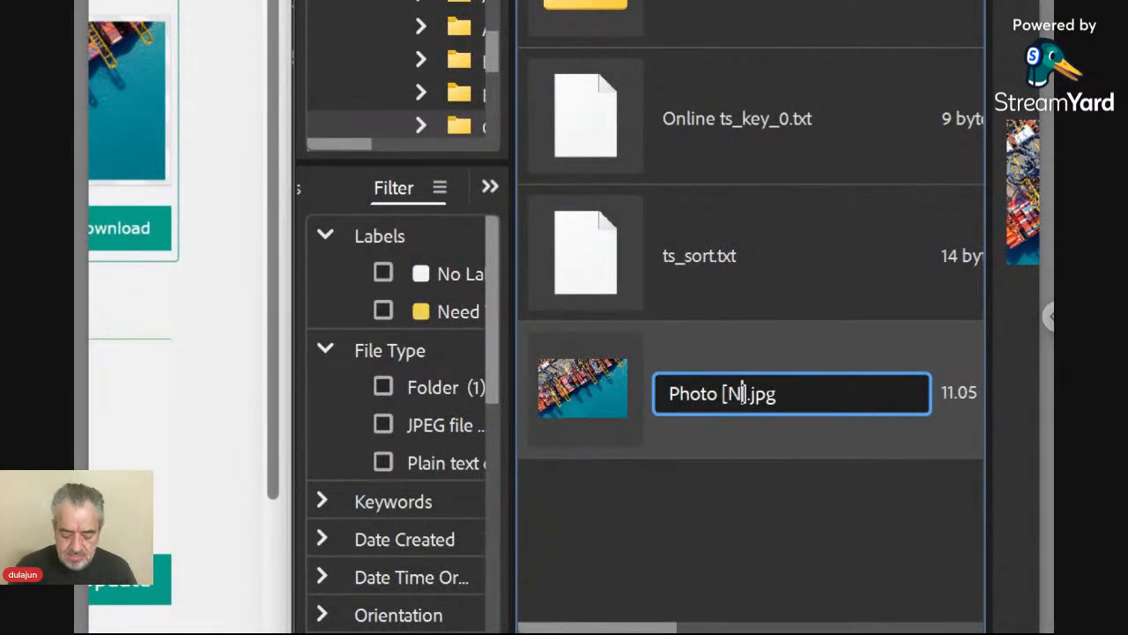
{"action": "type", "text": "e"}
{"action": "key", "text": "shift+Left"}
{"action": "key", "text": "shift+Left"}
{"action": "key", "text": "shift+Left"}
{"action": "key", "text": "shift+Left"}
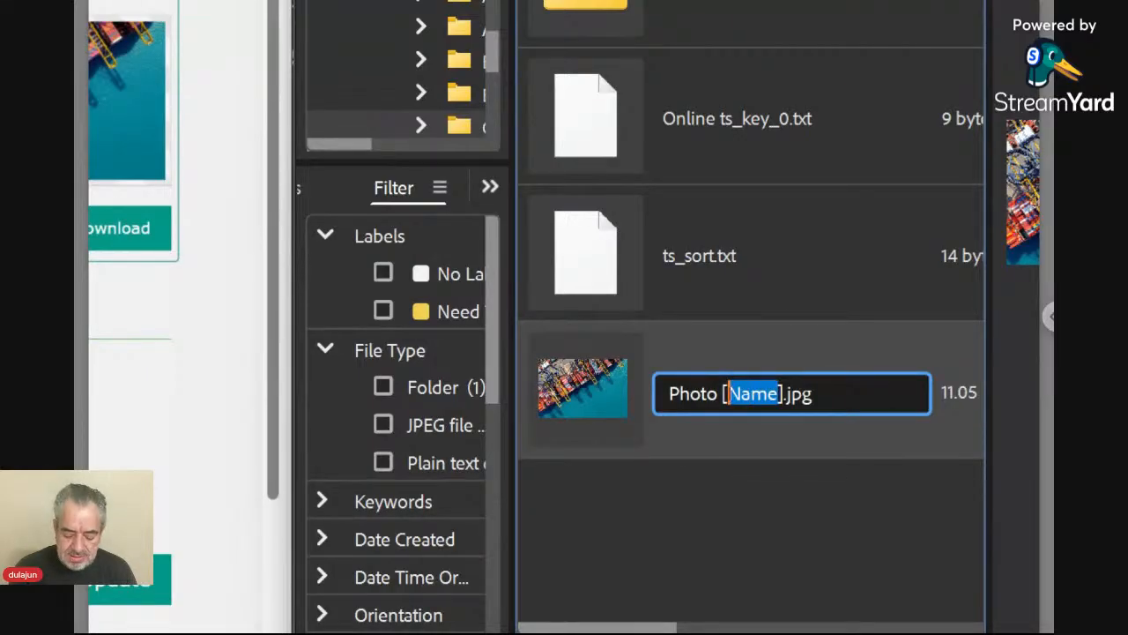
{"action": "type", "text": "Label"}
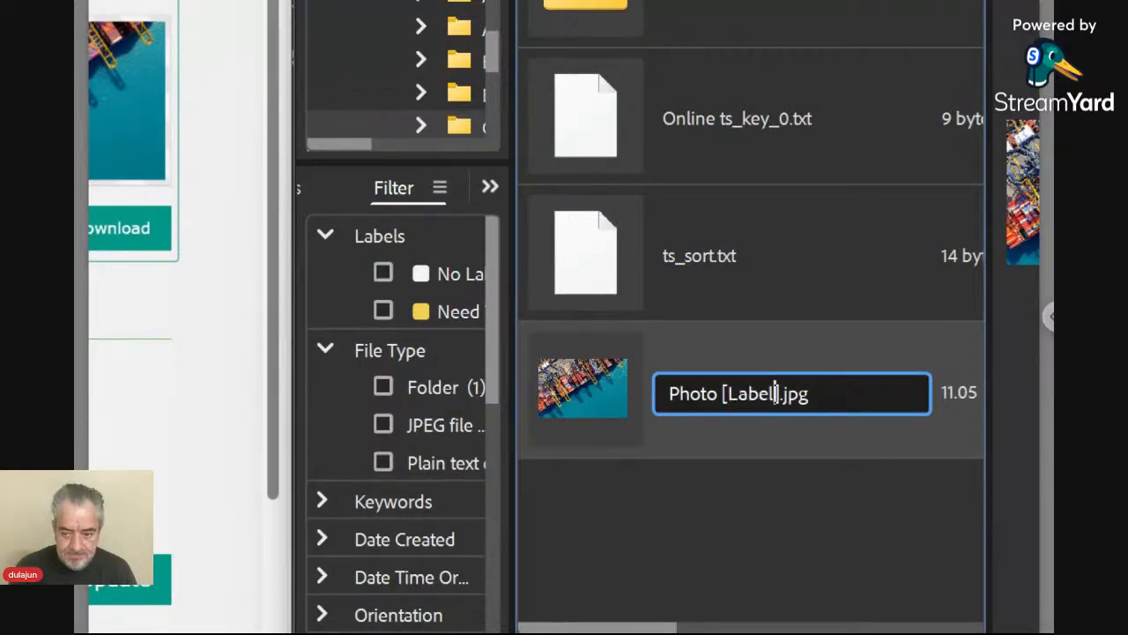
{"action": "key", "text": "Return"}
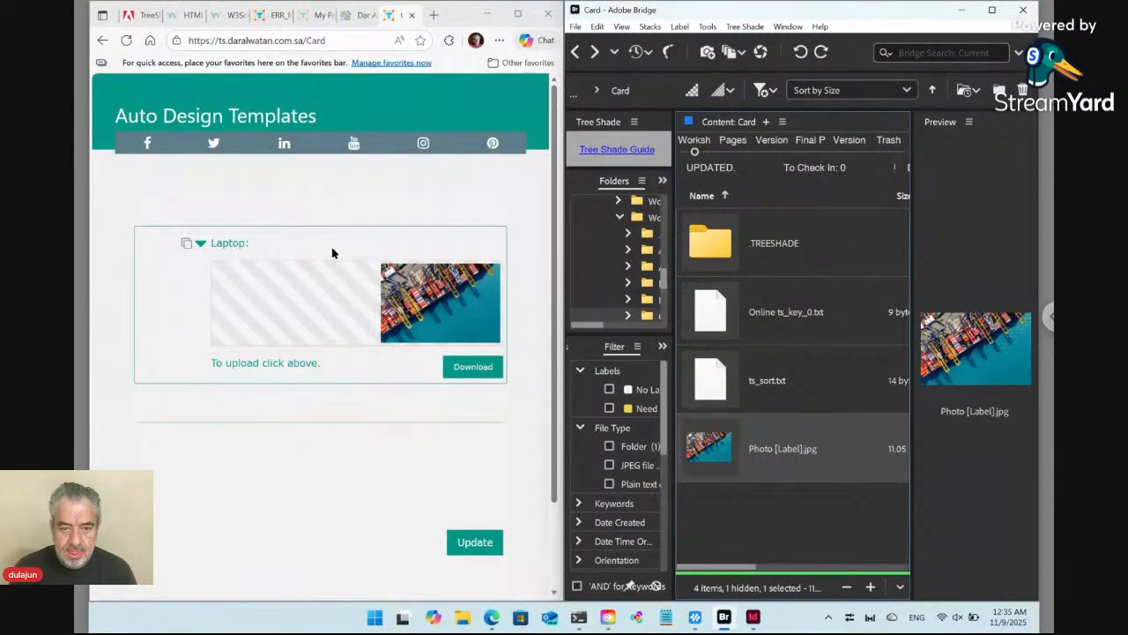
Reload the online form and choose breakfast-set-with-arrangement-food.jpg from Downloads as the replacement for the labelled photo
{"action": "left_click", "coordinate": [131, 44]}
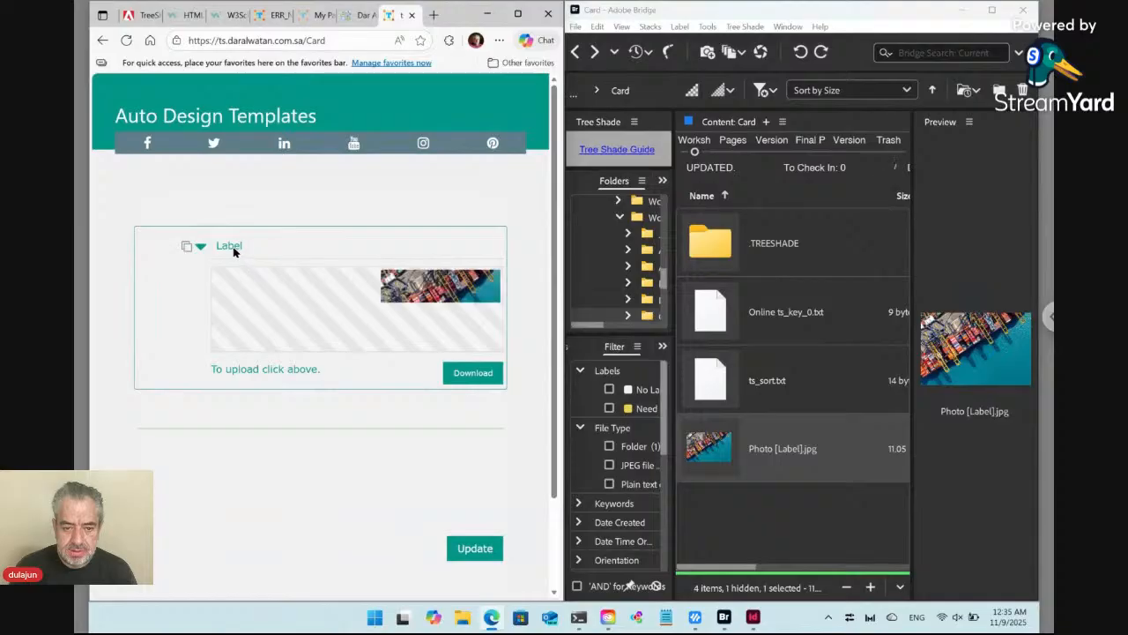
{"action": "left_click", "coordinate": [233, 251]}
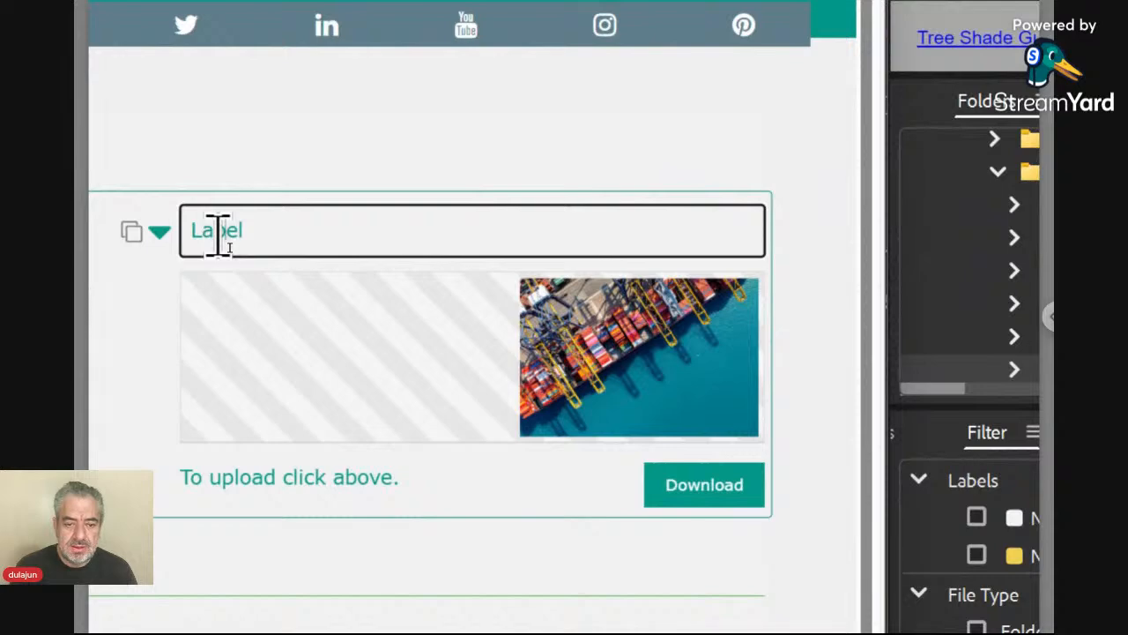
{"action": "double_click", "coordinate": [216, 232]}
{"action": "left_click", "coordinate": [586, 392]}
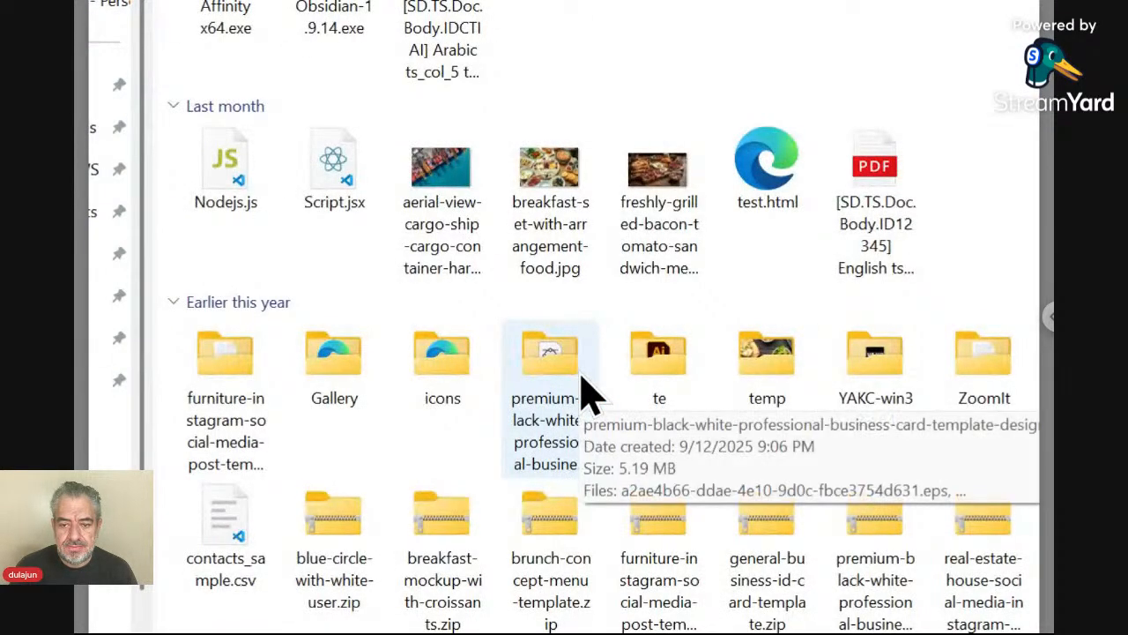
{"action": "left_click", "coordinate": [557, 172]}
{"action": "double_click", "coordinate": [564, 185]}
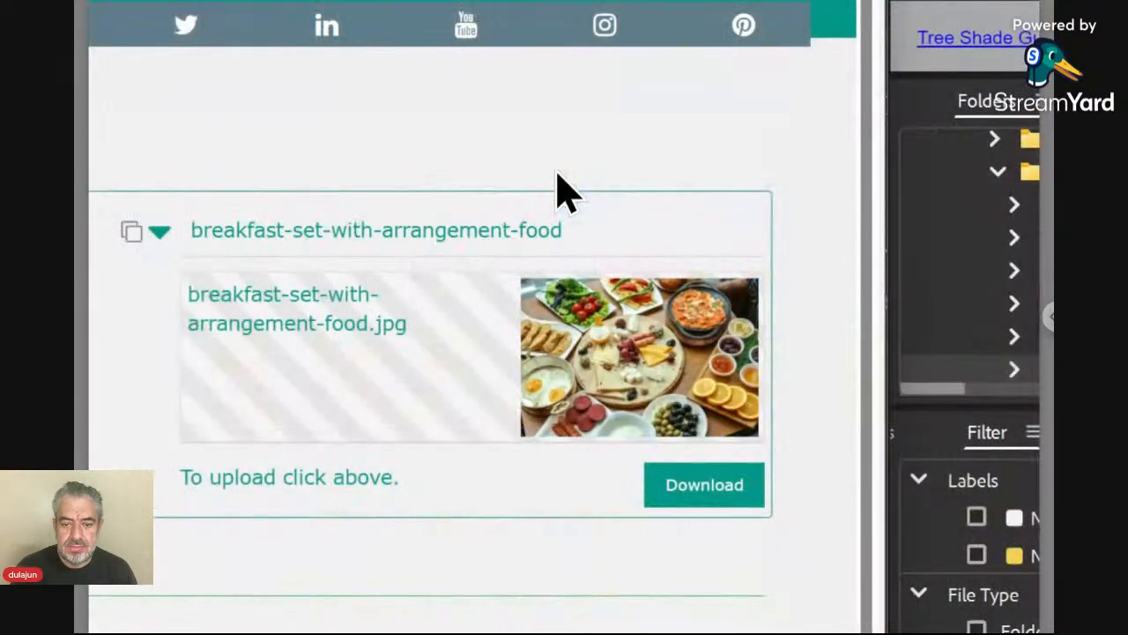
Replace the uploaded photo's label in the online form with Breakfast and submit the update
{"action": "left_click", "coordinate": [481, 246]}
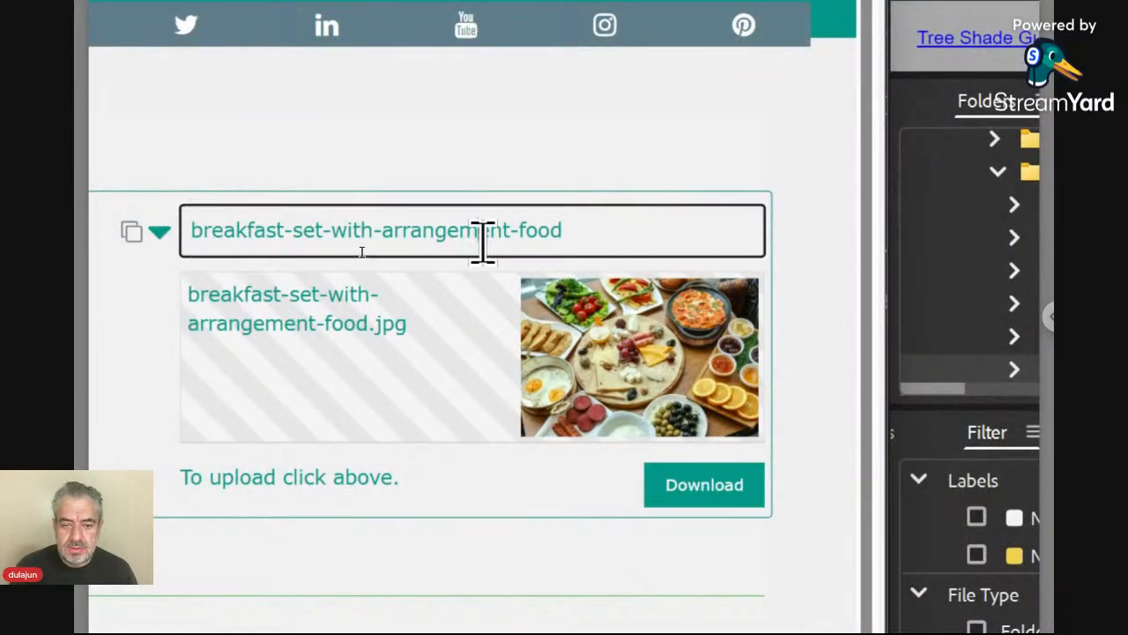
{"action": "key", "text": "ctrl+a"}
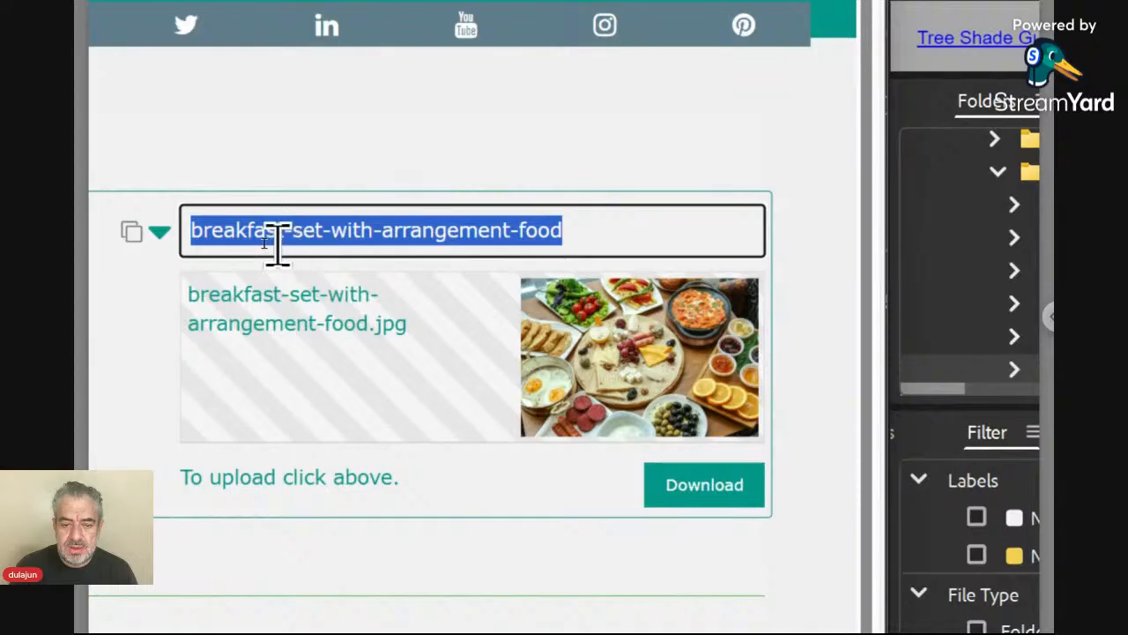
{"action": "left_click", "coordinate": [332, 230]}
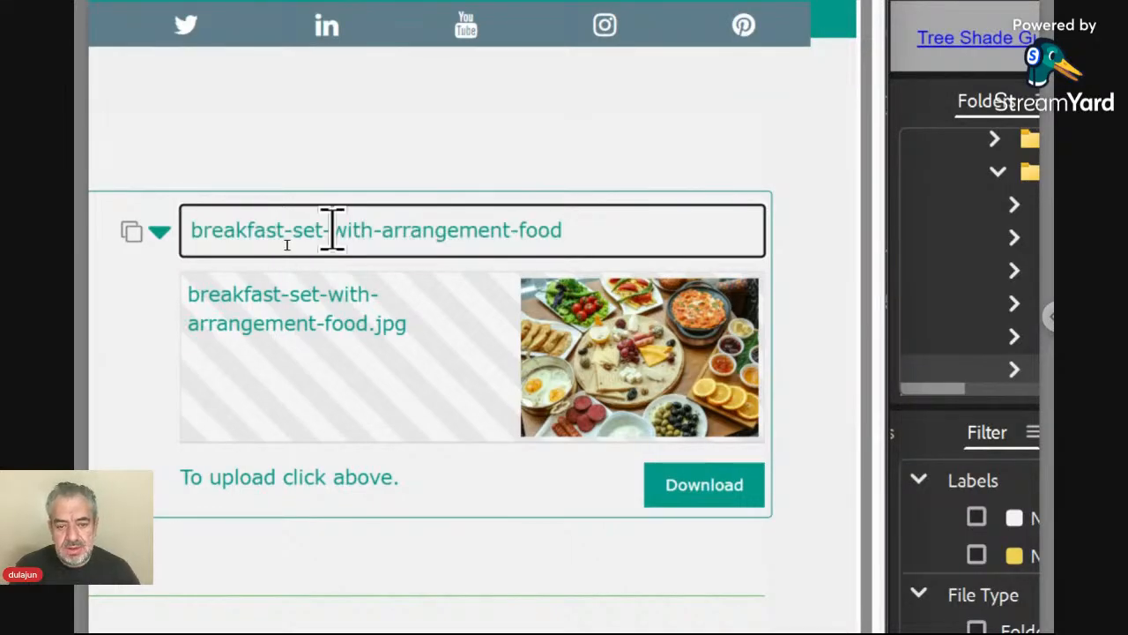
{"action": "triple_click", "coordinate": [332, 230]}
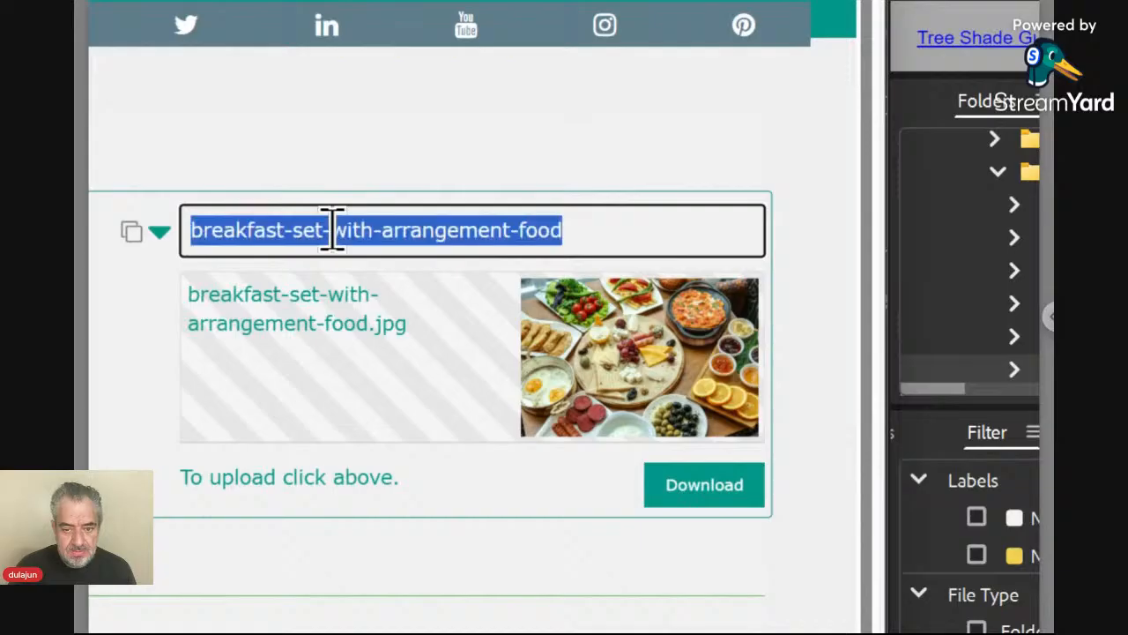
{"action": "type", "text": "reakfas"}
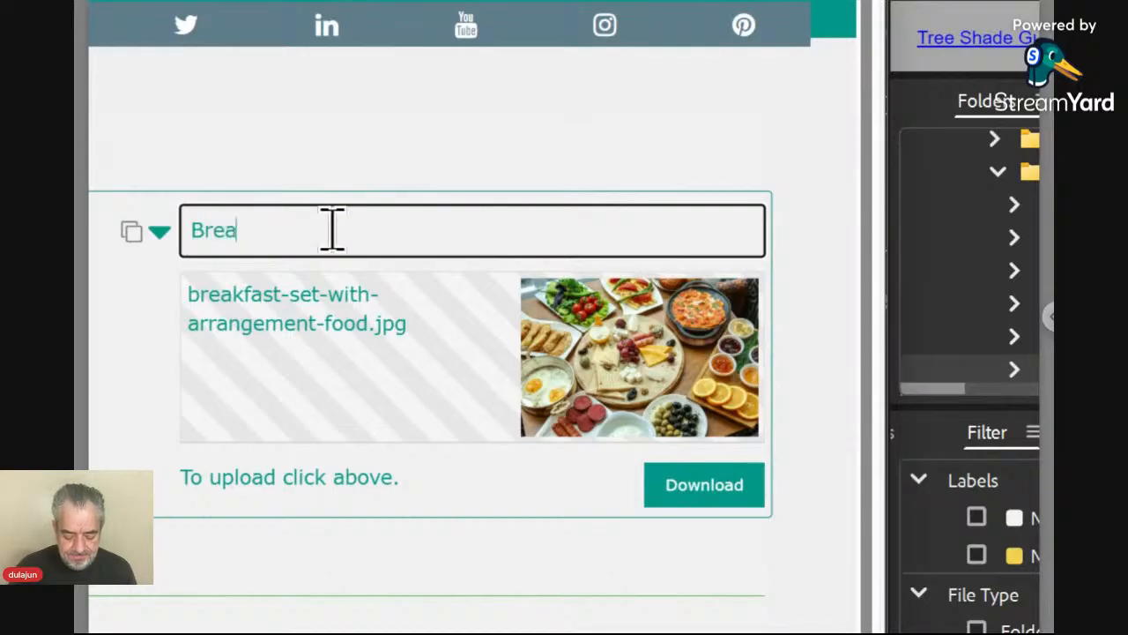
{"action": "type", "text": "t"}
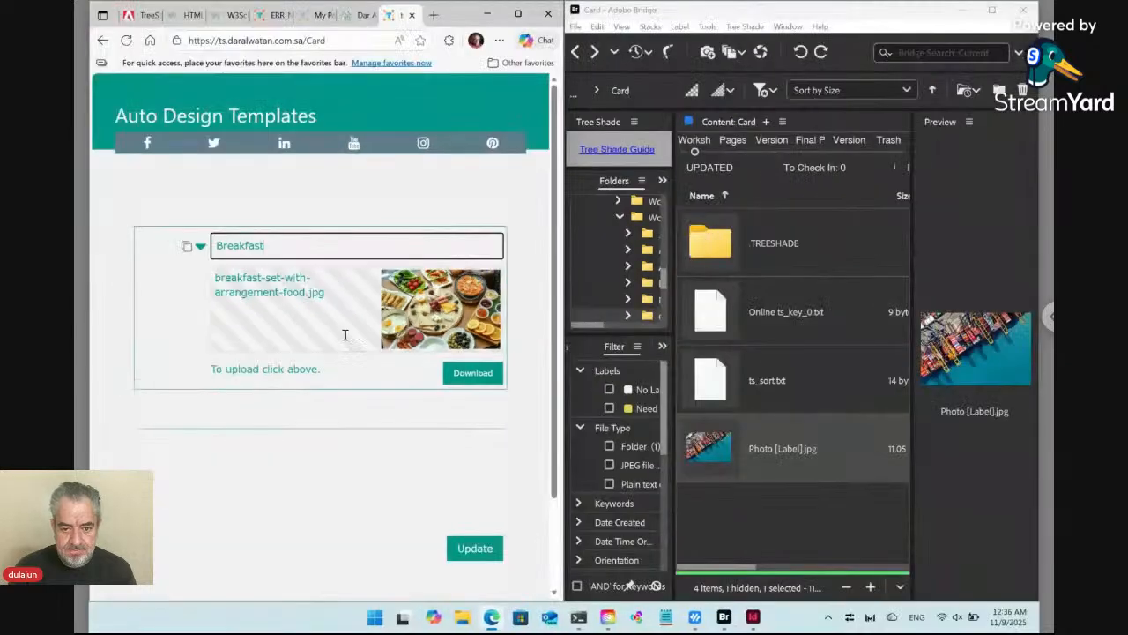
{"action": "left_click", "coordinate": [476, 549]}
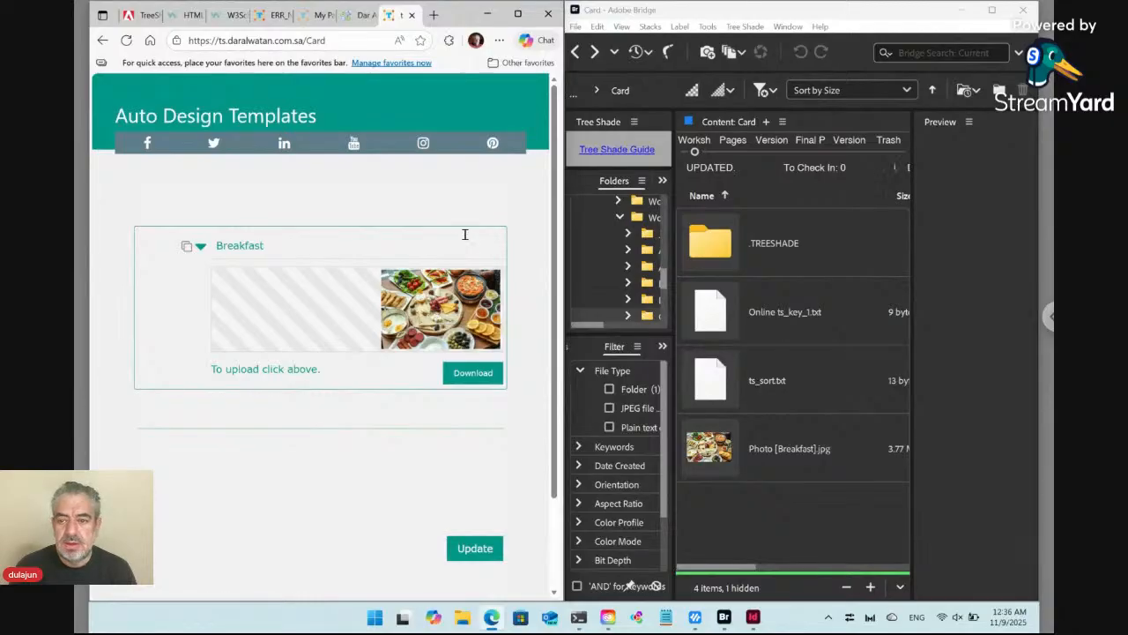
Switch to Bridge and create a new Tree Shade Creative Cloud InDesign file in the Card folder, keeping the name InDesign
{"action": "left_click", "coordinate": [746, 26]}
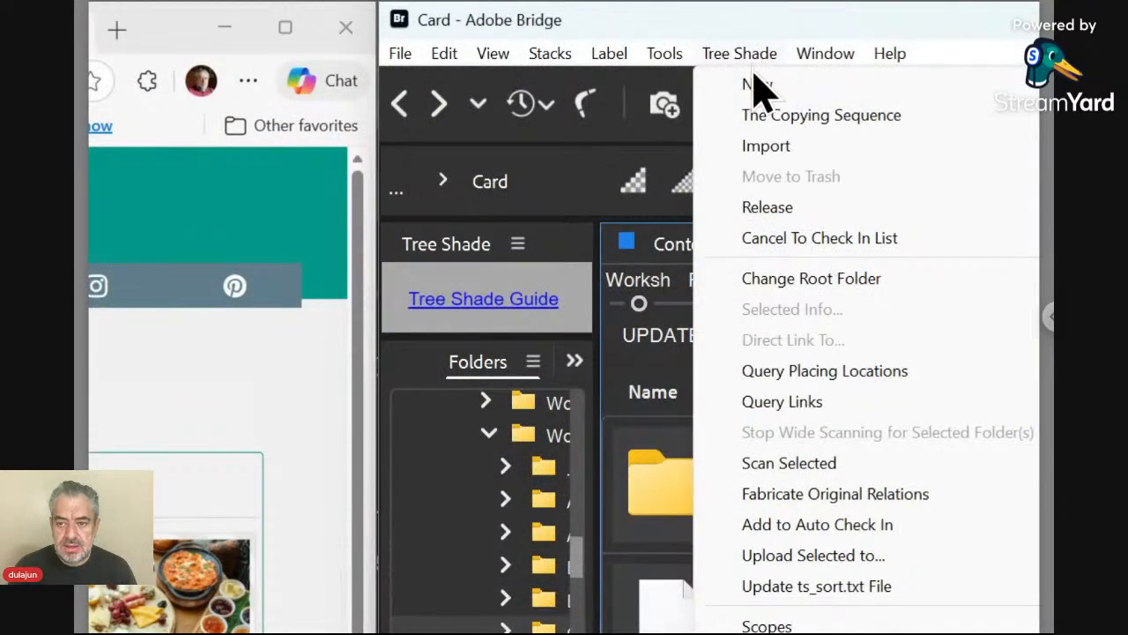
{"action": "mouse_move", "coordinate": [758, 86]}
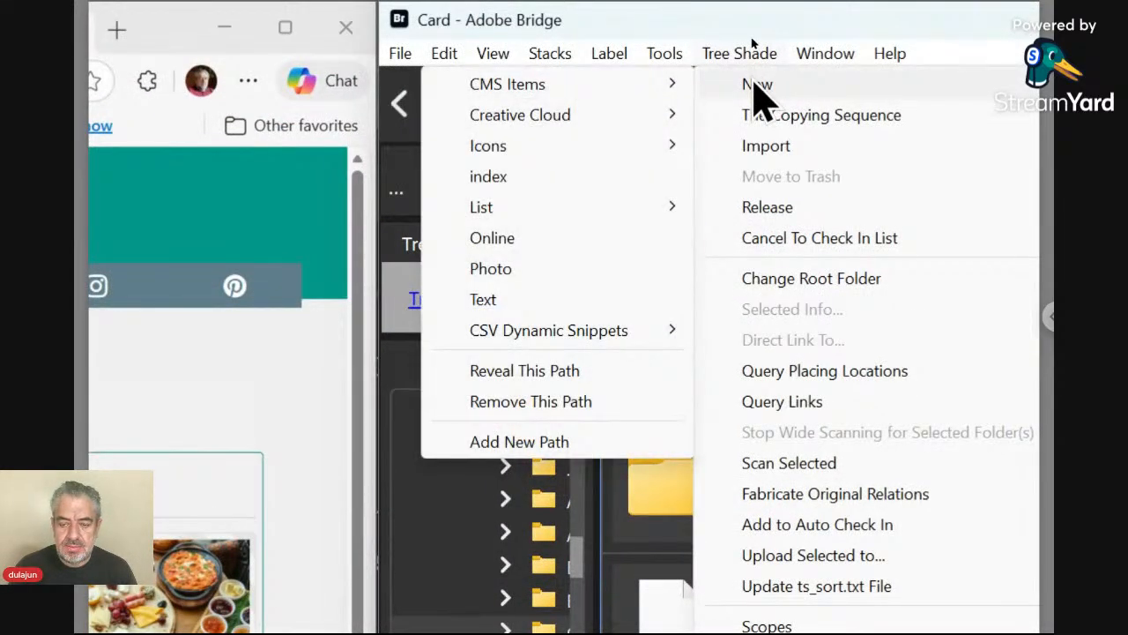
{"action": "mouse_move", "coordinate": [657, 139]}
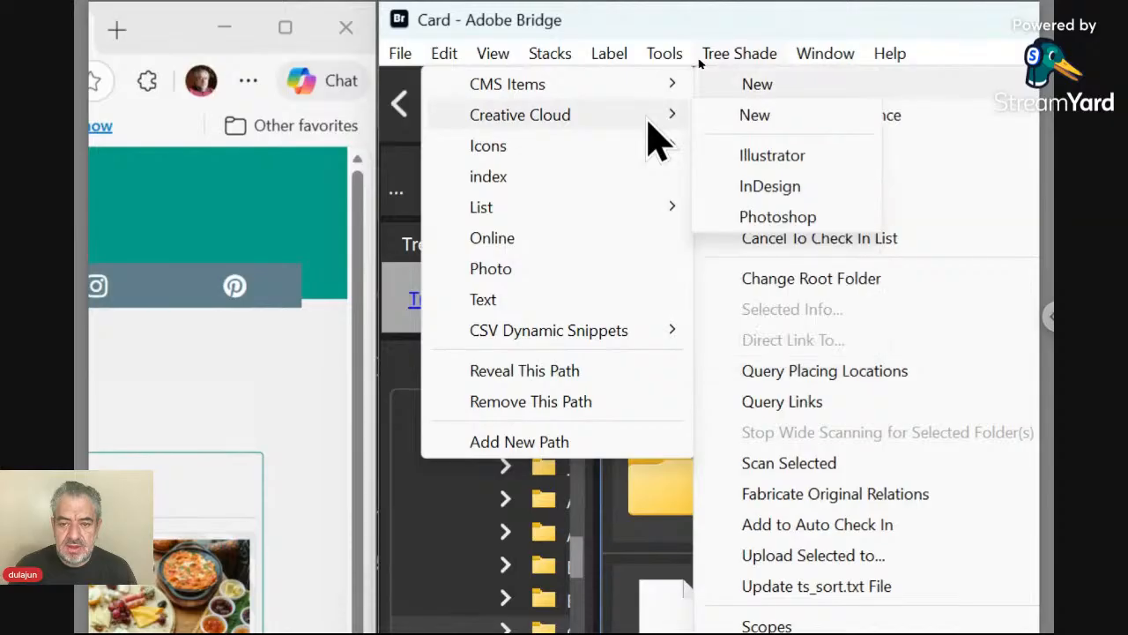
{"action": "left_click", "coordinate": [733, 194]}
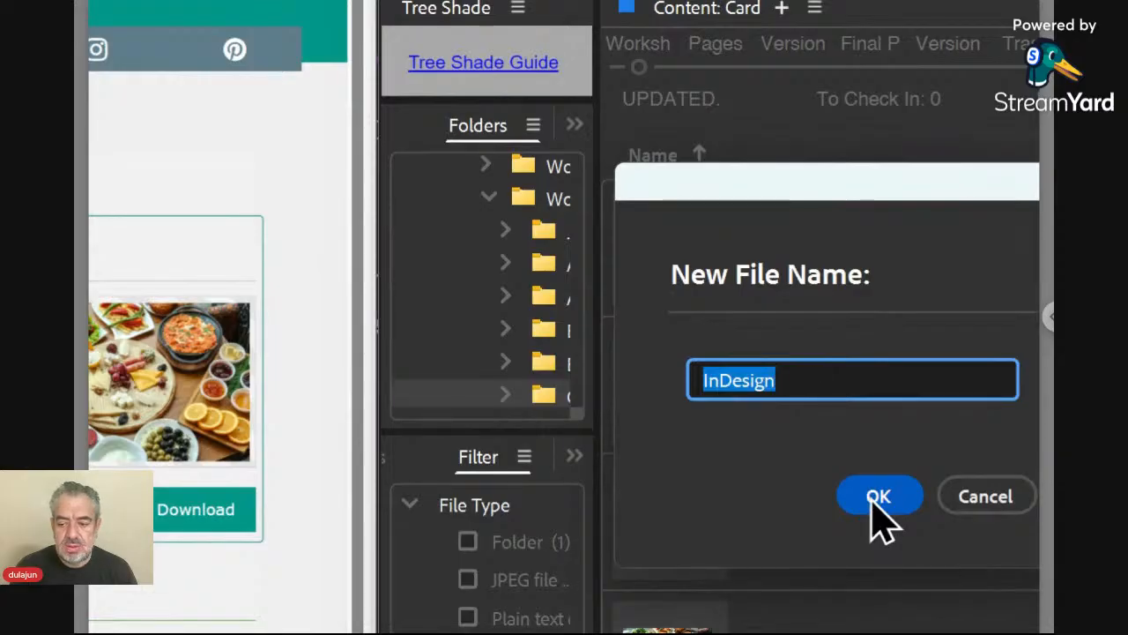
{"action": "left_click", "coordinate": [878, 498]}
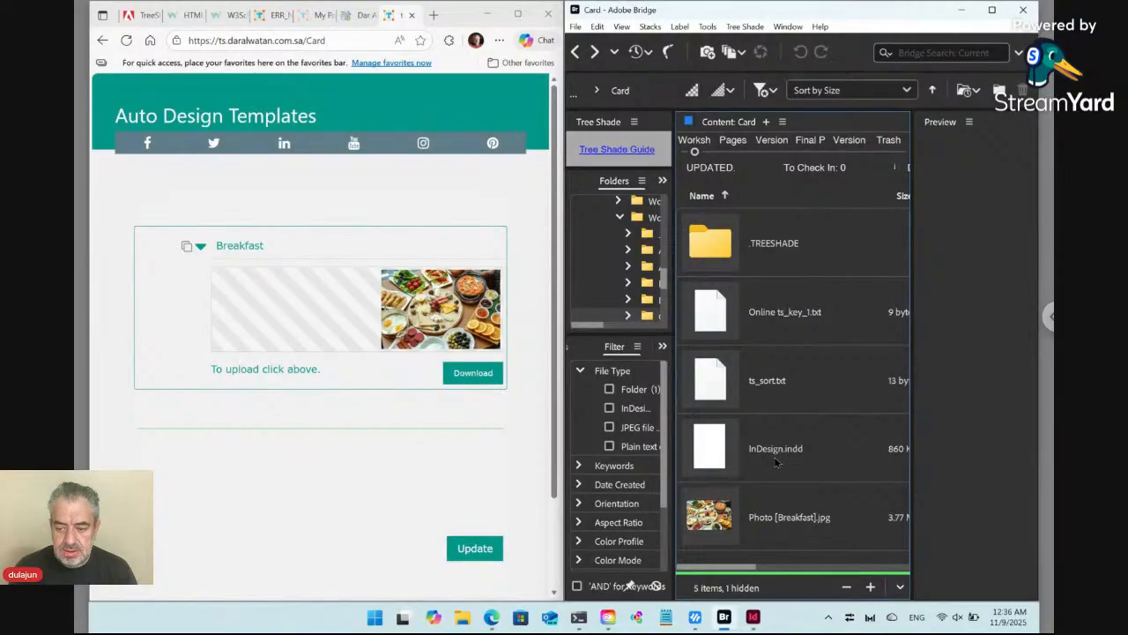
Rename InDesign.indd in the Card folder as Layout.indd
{"action": "left_click", "coordinate": [775, 462]}
{"action": "left_click", "coordinate": [770, 455]}
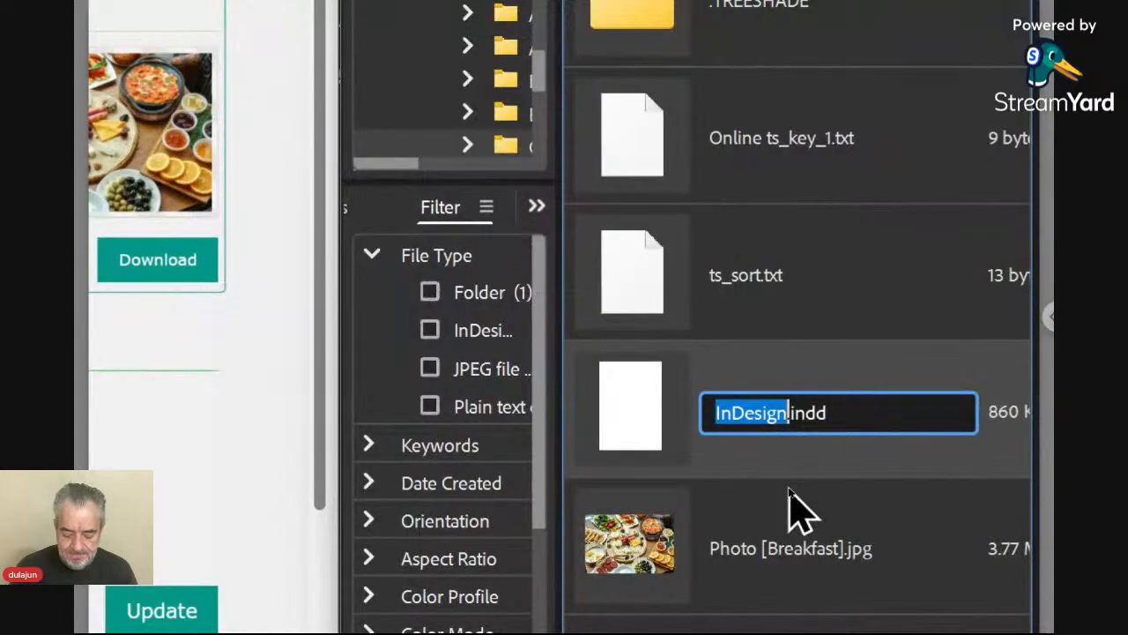
{"action": "type", "text": "Layout"}
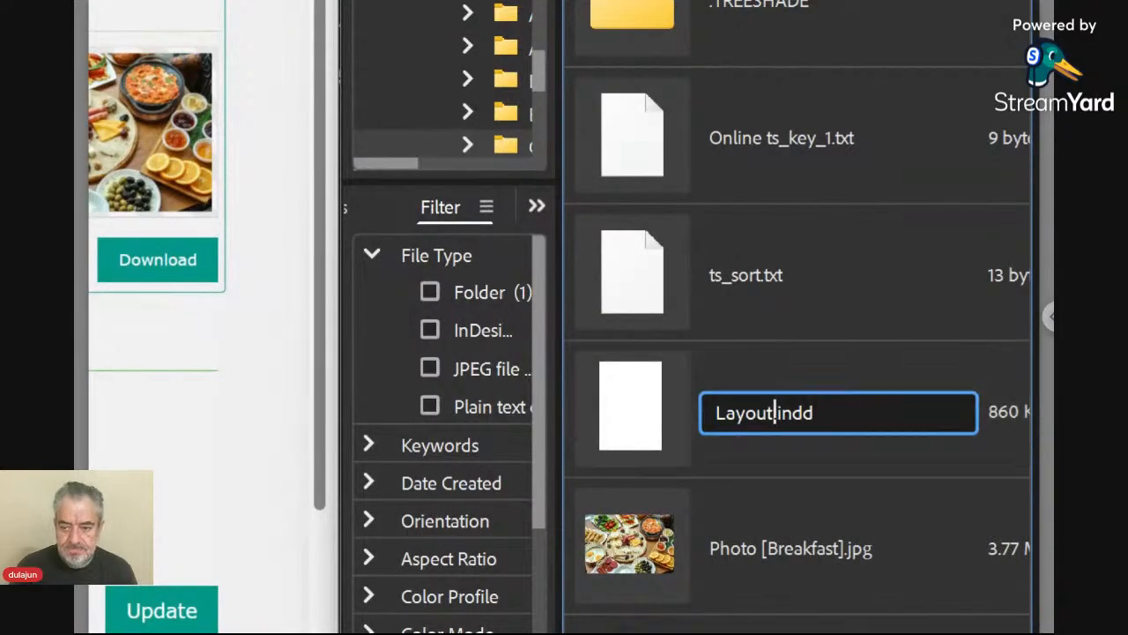
{"action": "key", "text": "Return"}
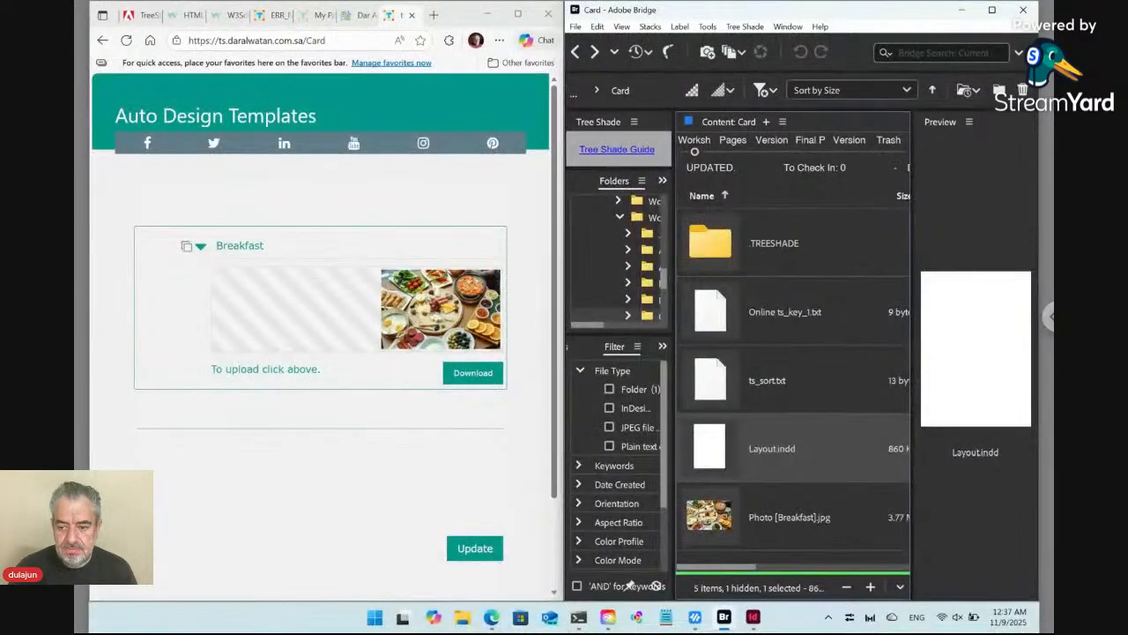
Reload the Card online form in the browser
{"action": "left_click", "coordinate": [126, 42]}
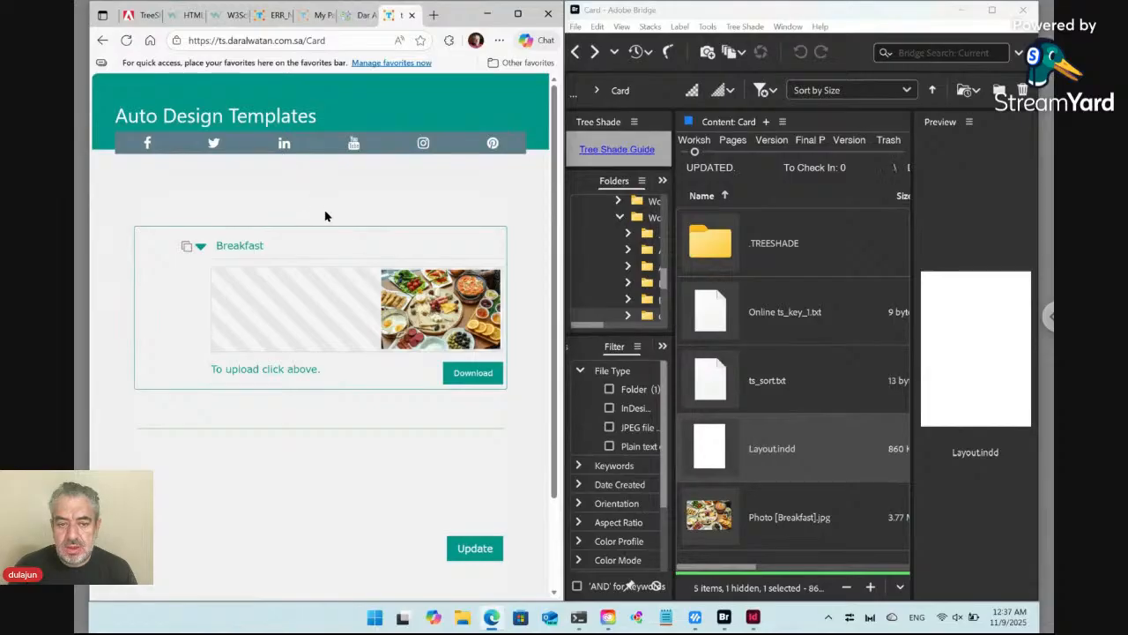
{"action": "right_click", "coordinate": [718, 452]}
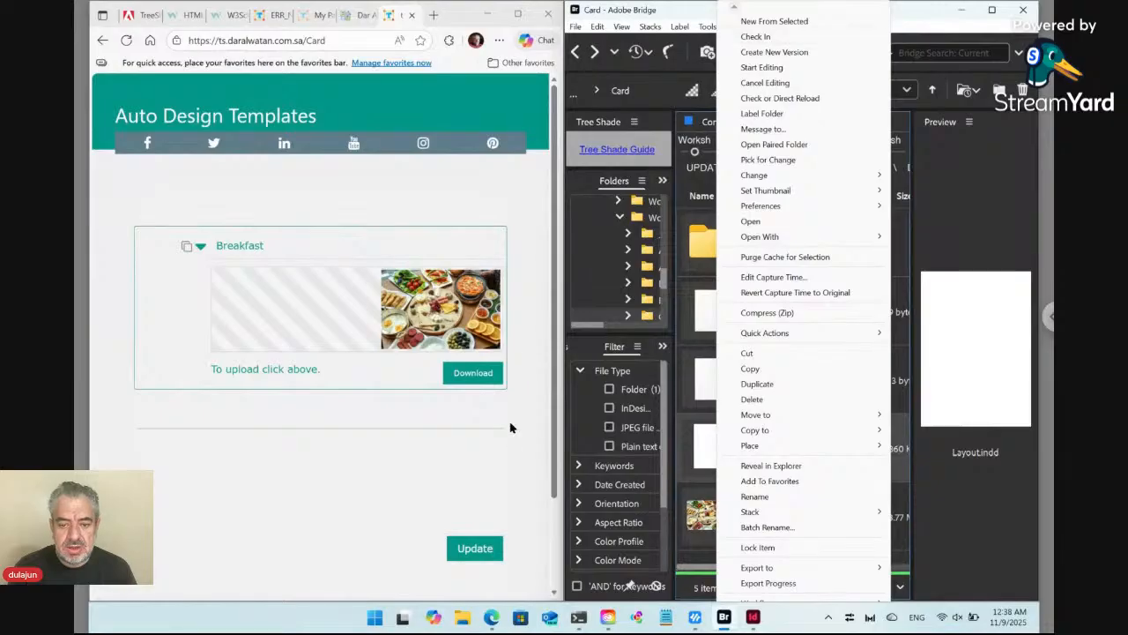
{"action": "left_click", "coordinate": [508, 441]}
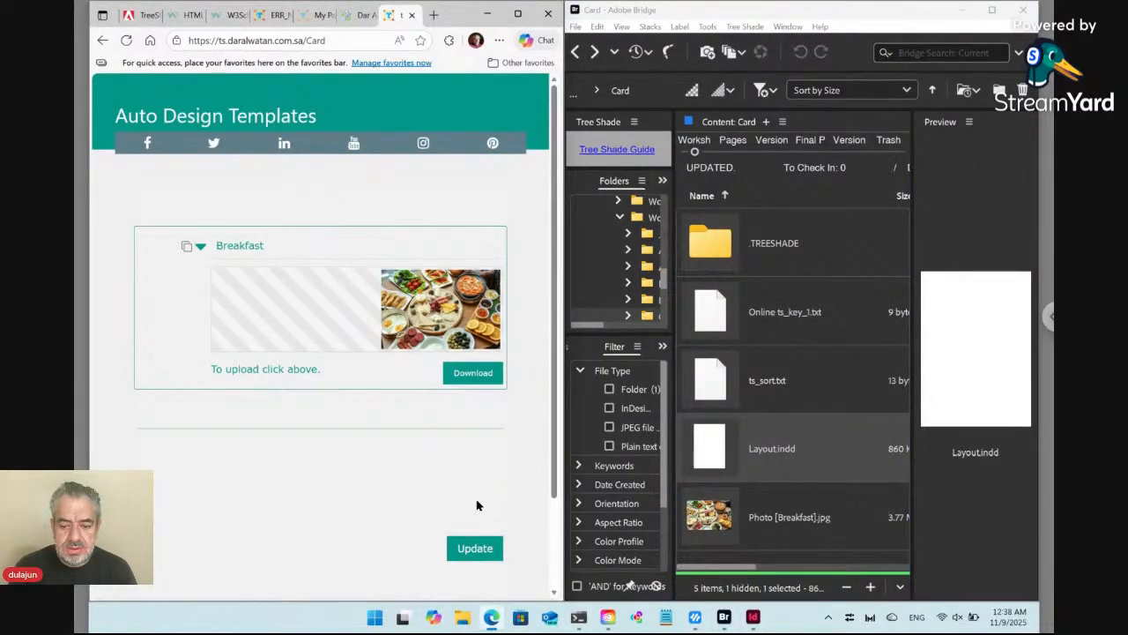
{"action": "left_click", "coordinate": [481, 554]}
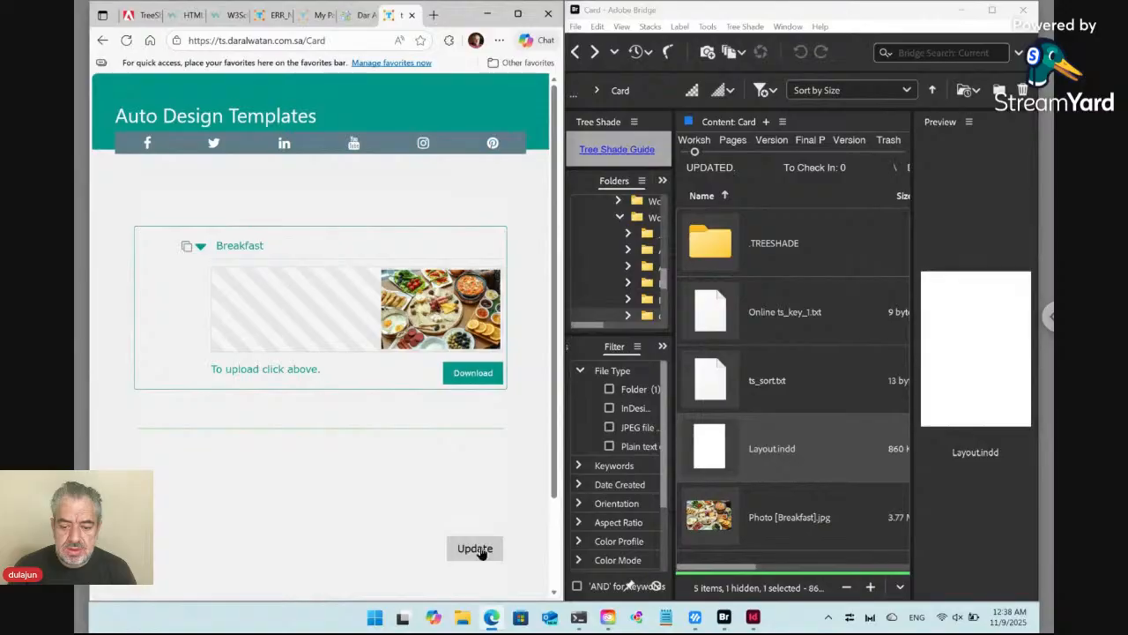
Bring up InDesign beside the browser window and submit the online form to produce the layout
{"action": "left_click", "coordinate": [753, 617]}
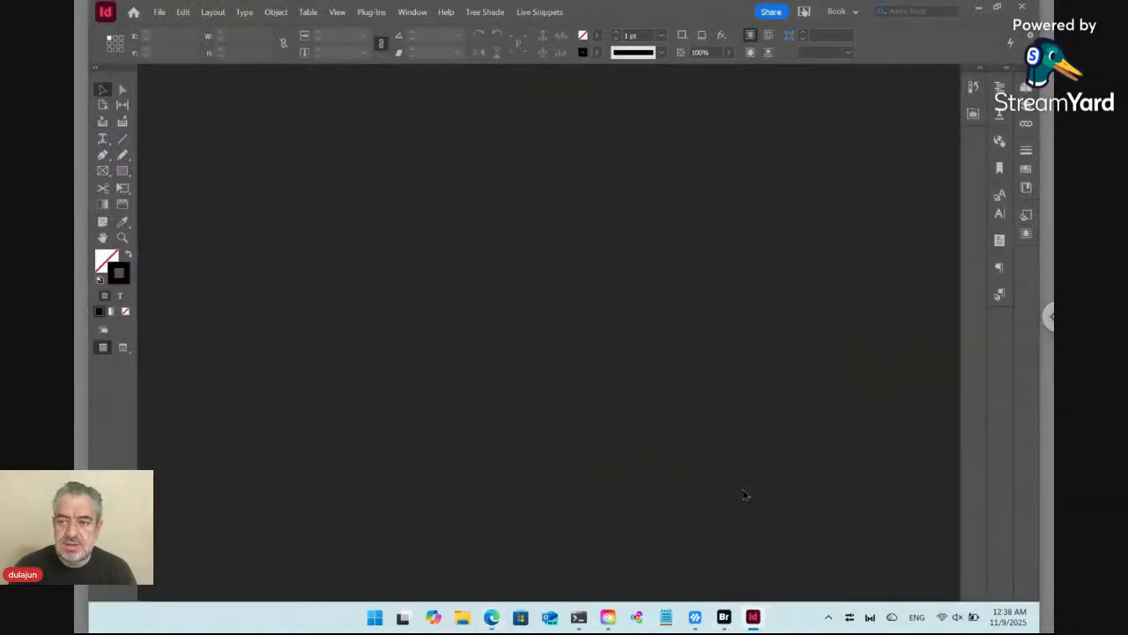
{"action": "left_click_drag", "start_coordinate": [640, 19], "coordinate": [519, 58]}
{"action": "left_click", "coordinate": [495, 200]}
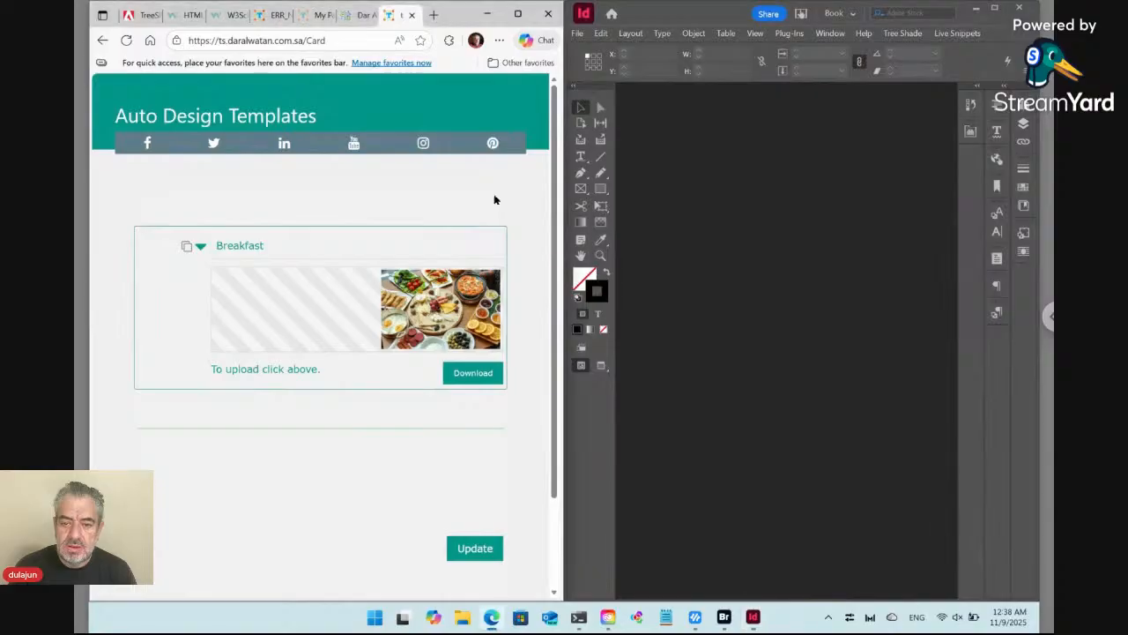
{"action": "left_click", "coordinate": [478, 550]}
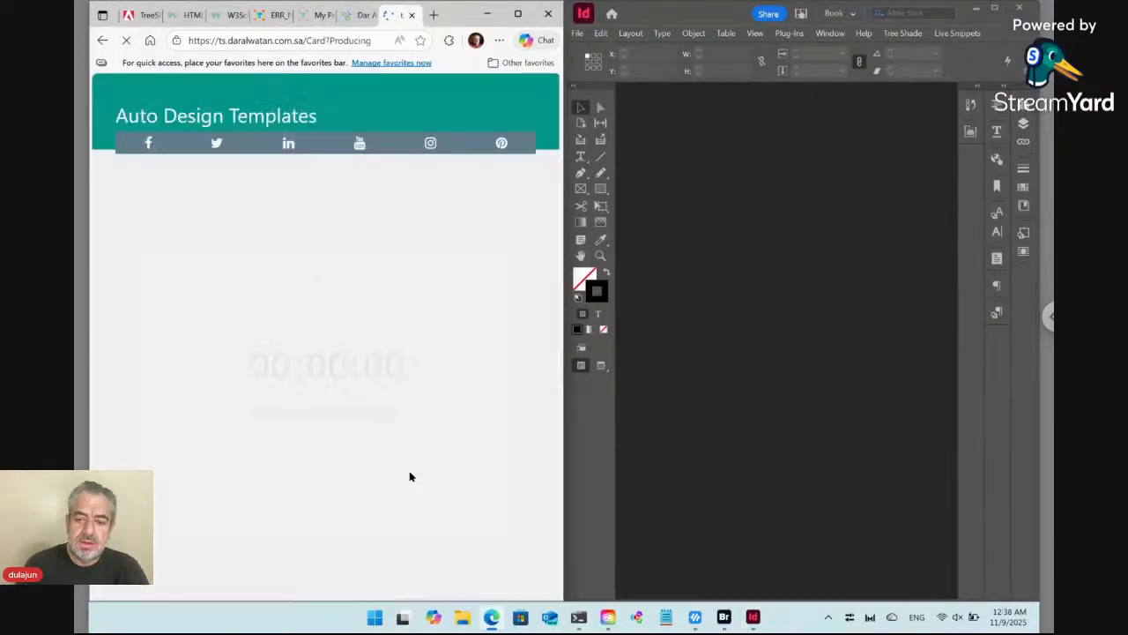
Switch to Bridge, return from the version PDFs to the Card folder's working files, and open Layout.indd in InDesign
{"action": "left_click", "coordinate": [724, 617]}
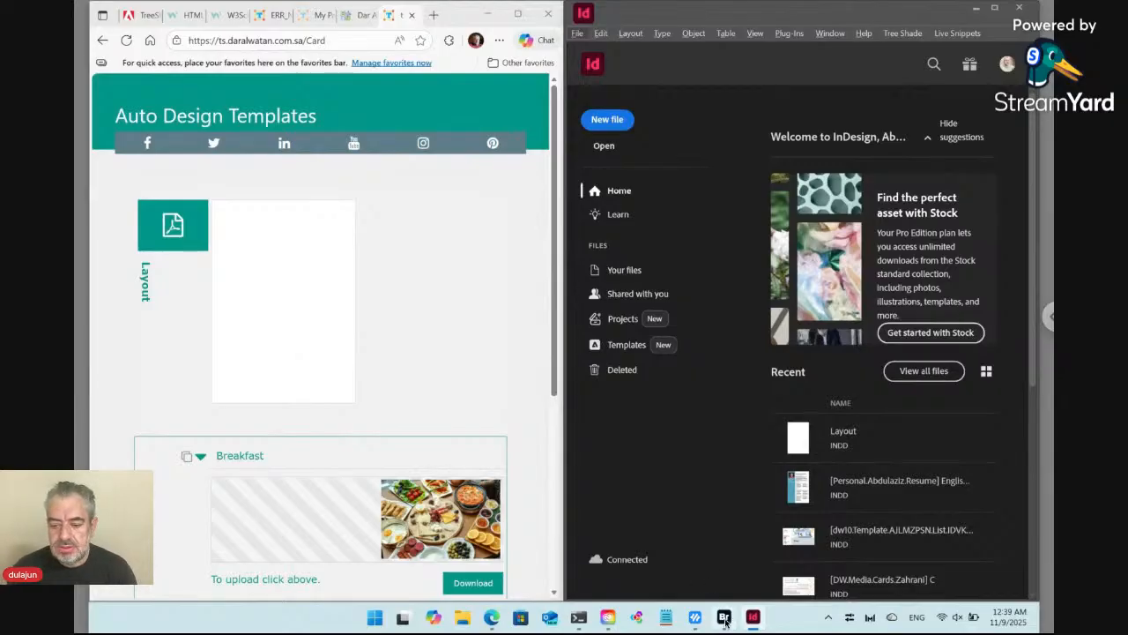
{"action": "mouse_move", "coordinate": [725, 620]}
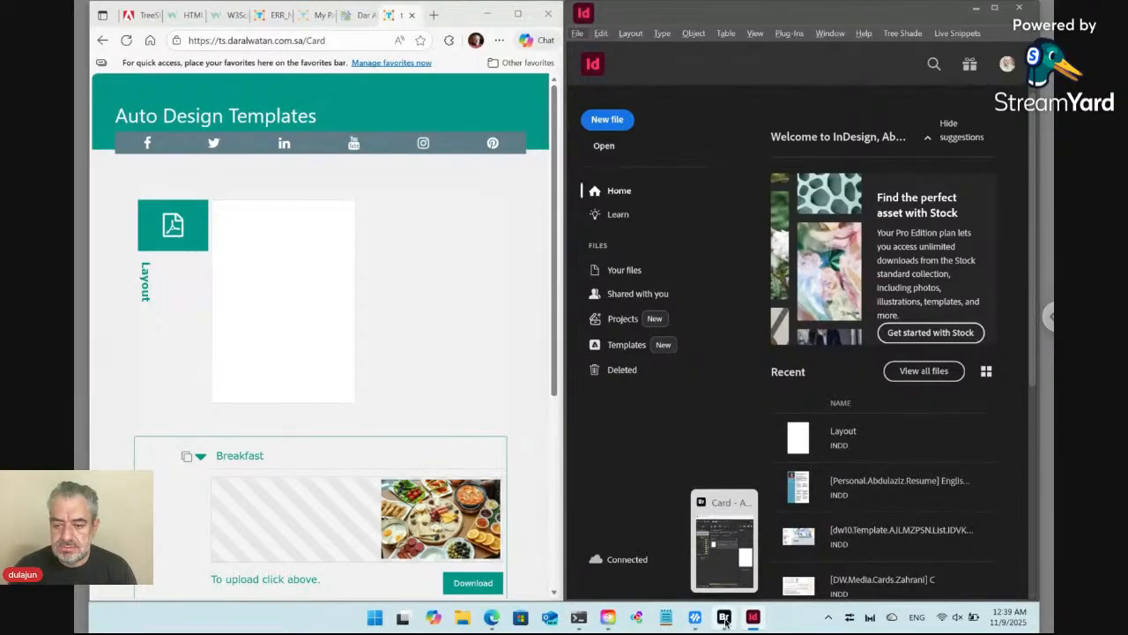
{"action": "left_click", "coordinate": [724, 619]}
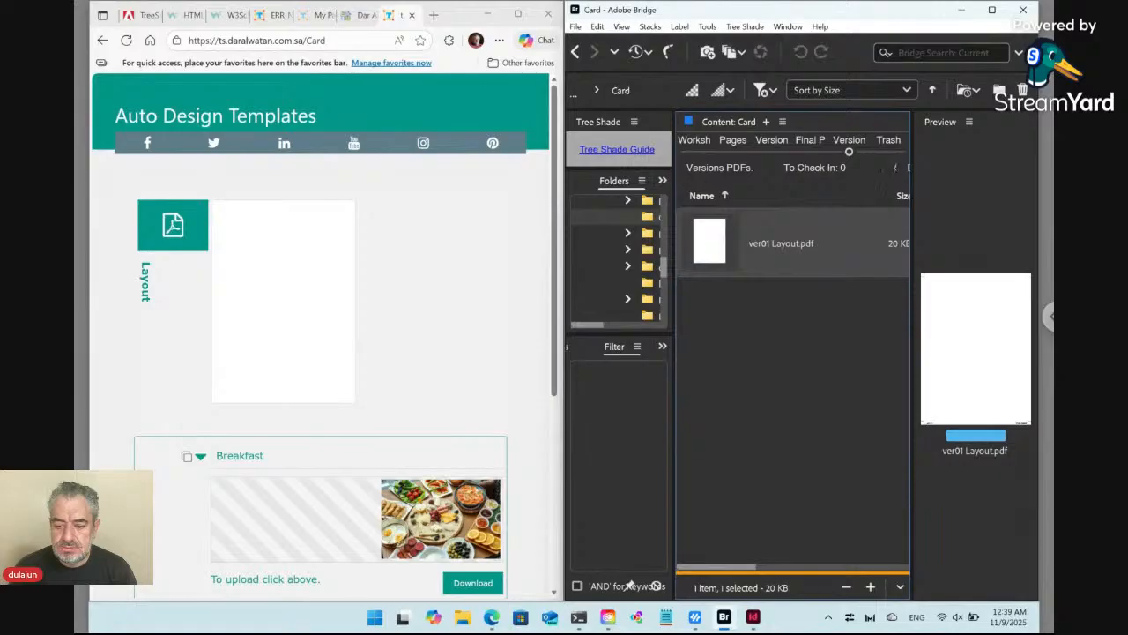
{"action": "mouse_move", "coordinate": [755, 620]}
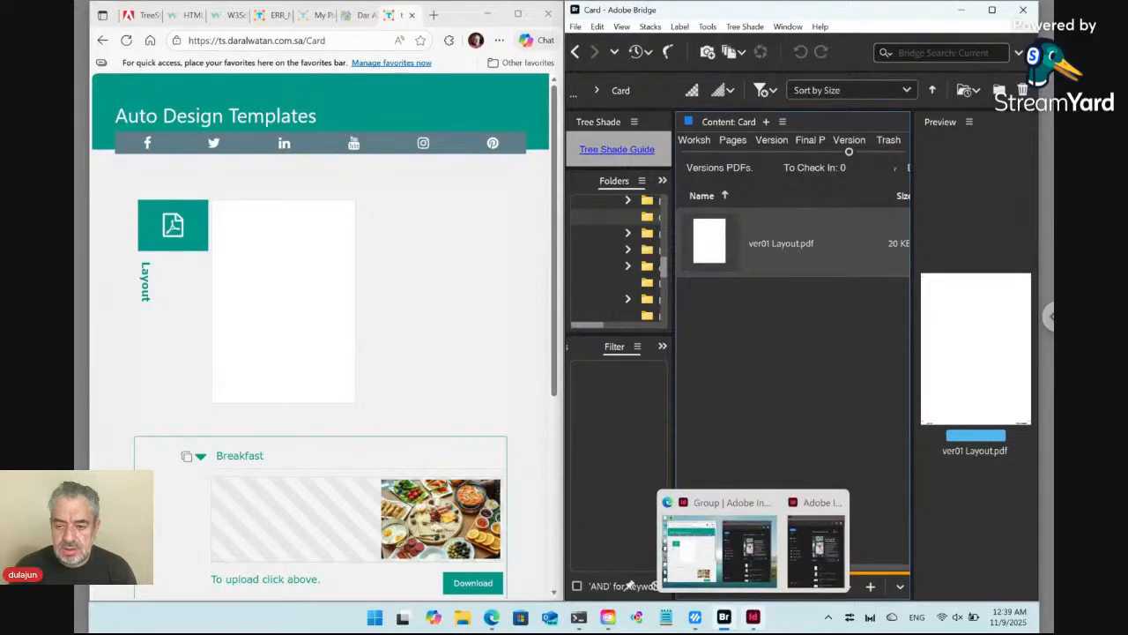
{"action": "left_click", "coordinate": [702, 155]}
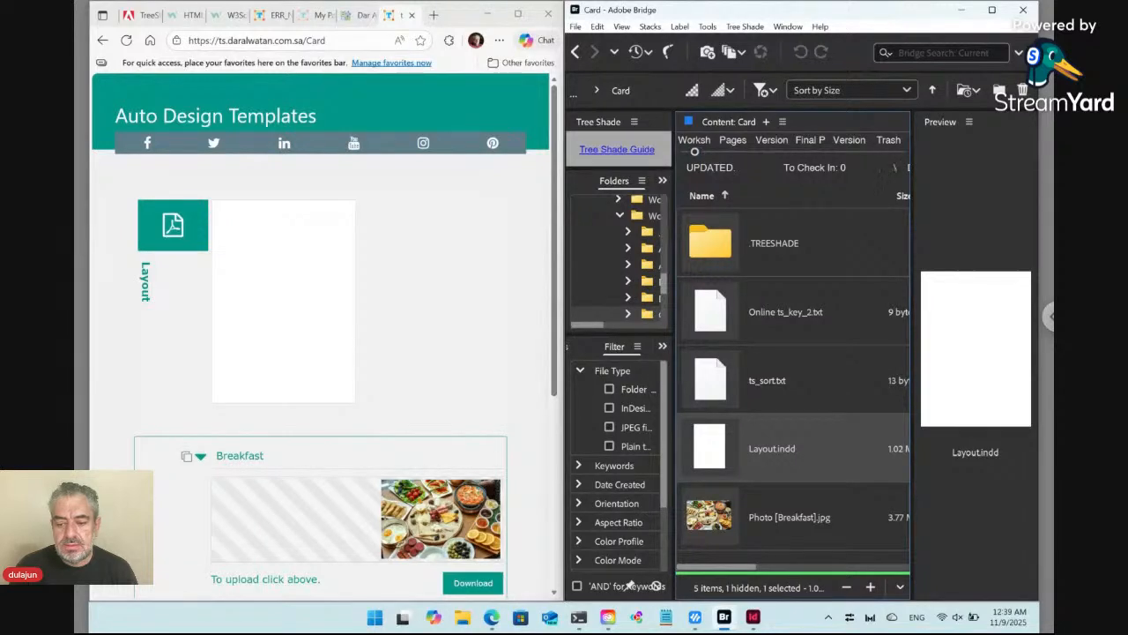
{"action": "double_click", "coordinate": [710, 447]}
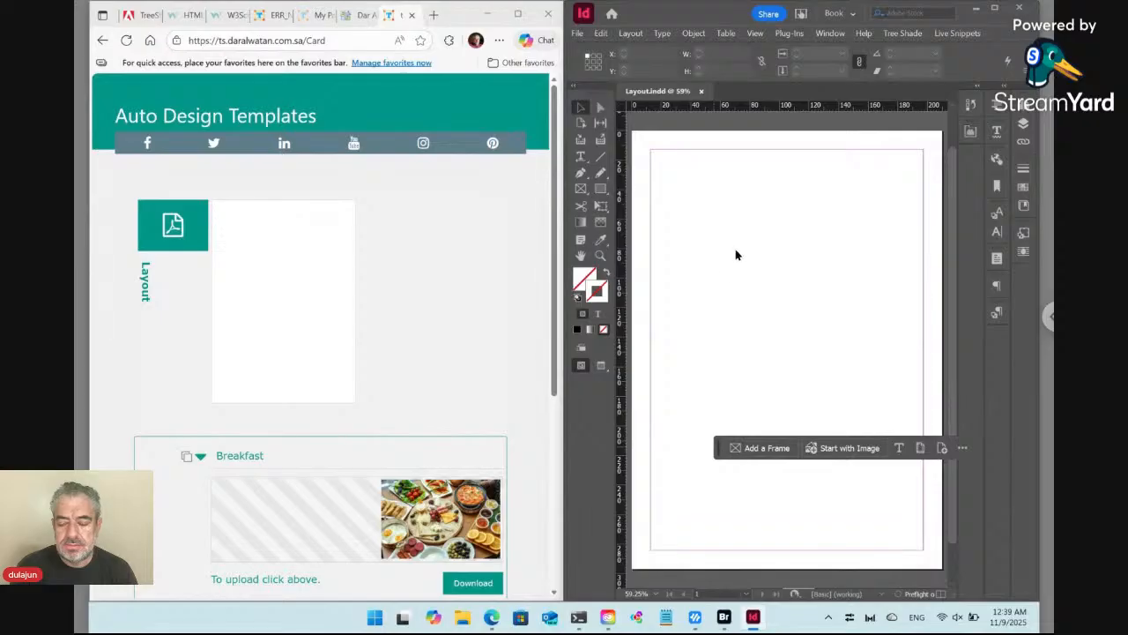
Draw a text frame across the upper part of the page between the margins and set its paragraph direction to left-to-right
{"action": "left_click", "coordinate": [580, 156]}
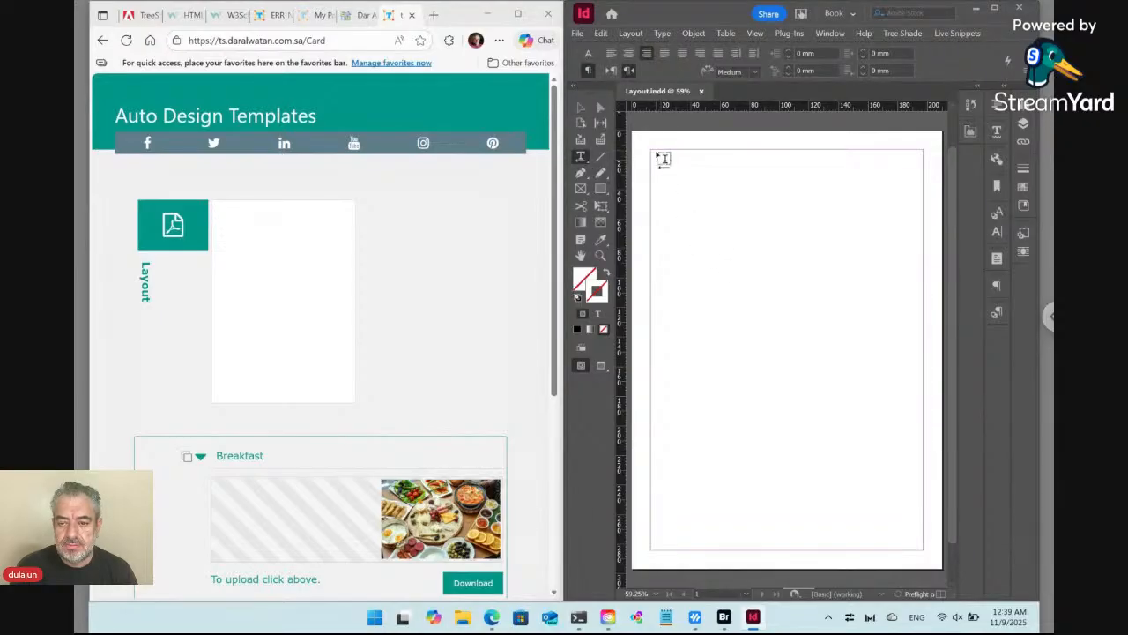
{"action": "left_click_drag", "start_coordinate": [657, 157], "coordinate": [922, 320]}
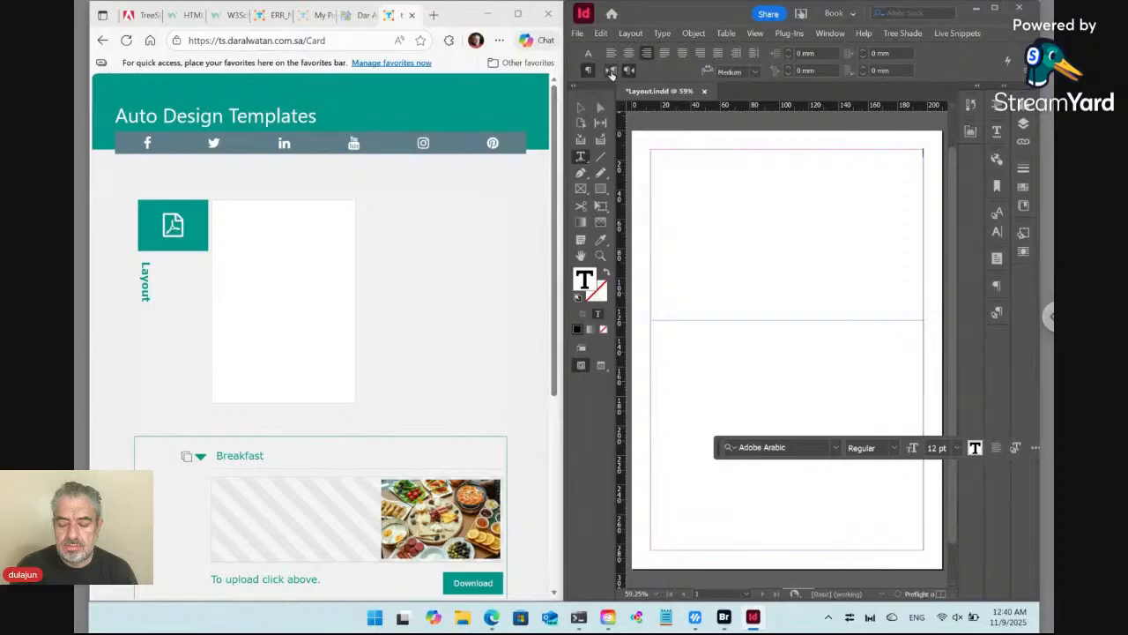
{"action": "left_click", "coordinate": [611, 72]}
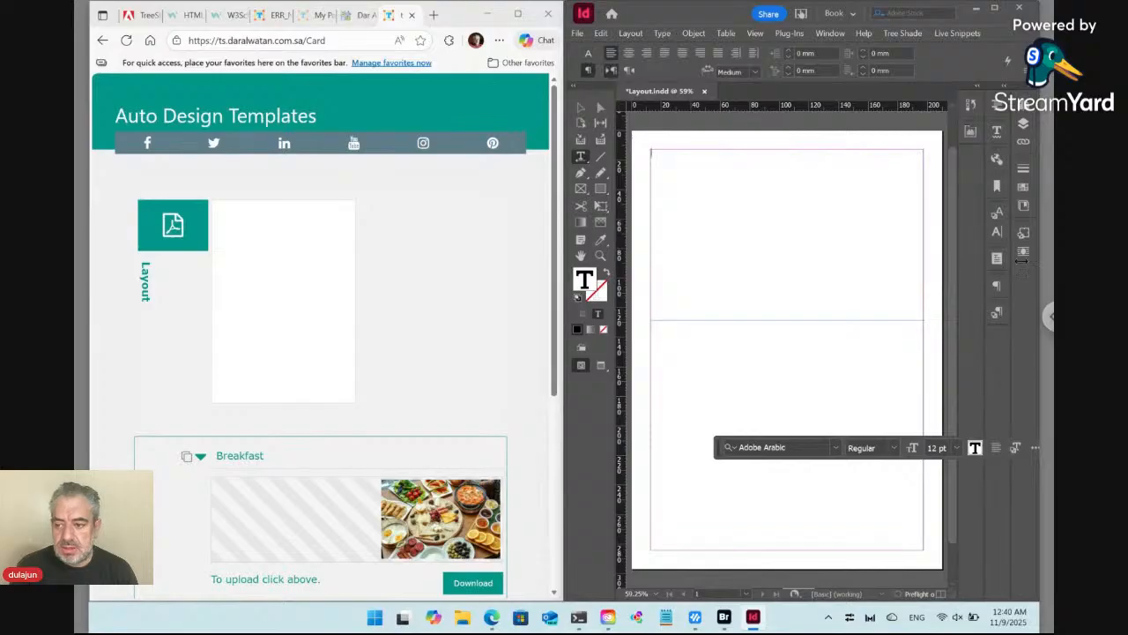
Create a paragraph style named Description and apply it to the text in the new frame
{"action": "left_click", "coordinate": [998, 315]}
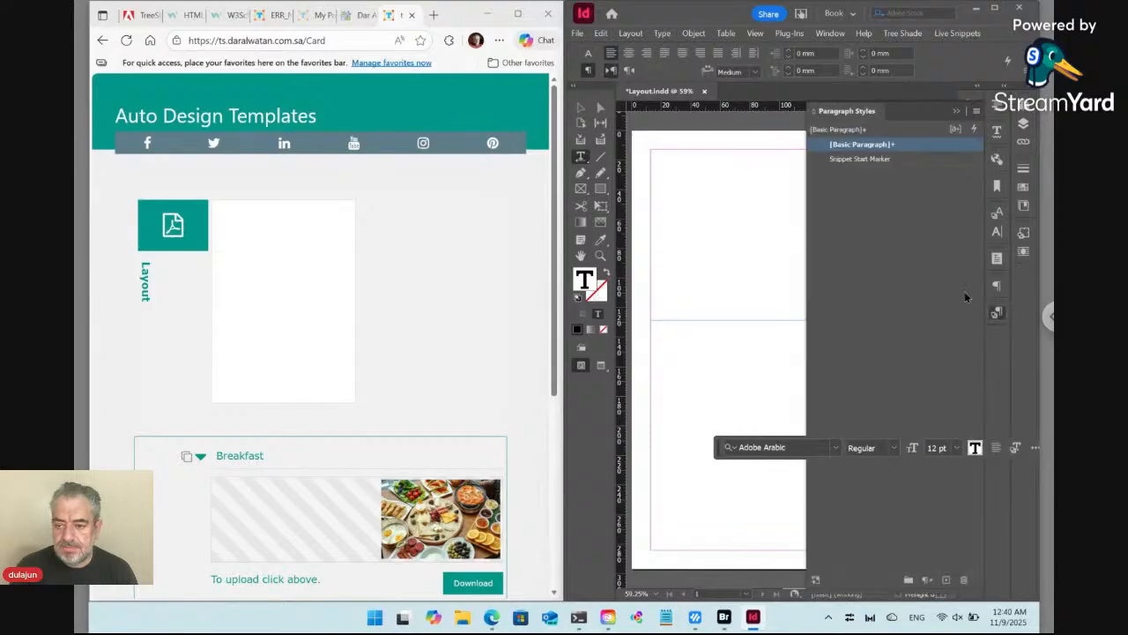
{"action": "left_click", "coordinate": [975, 111]}
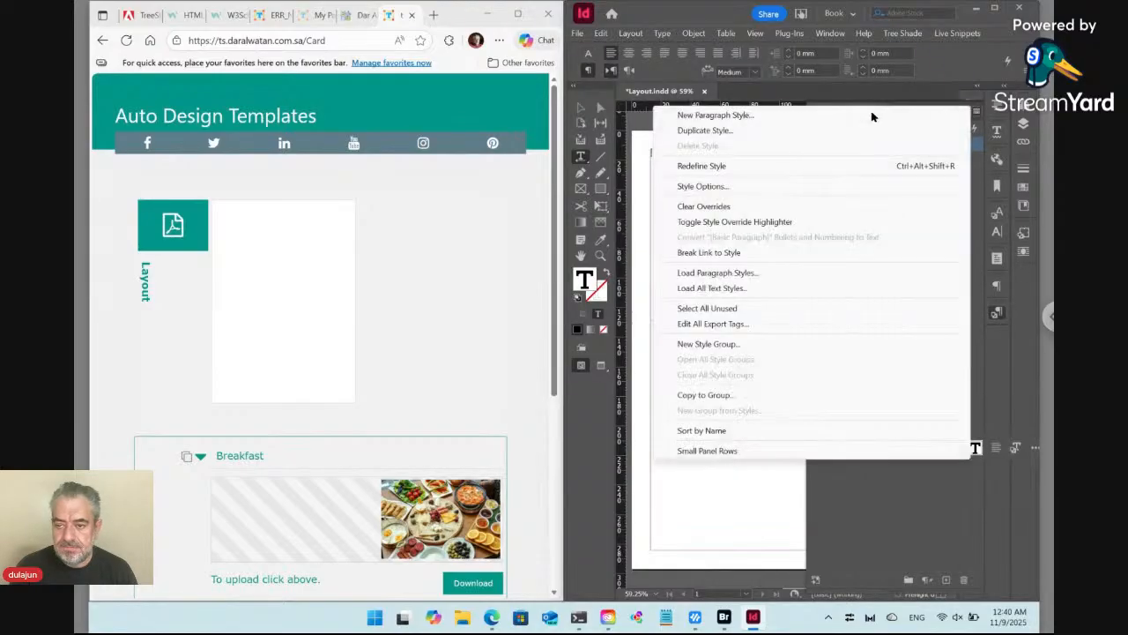
{"action": "key", "text": "Escape"}
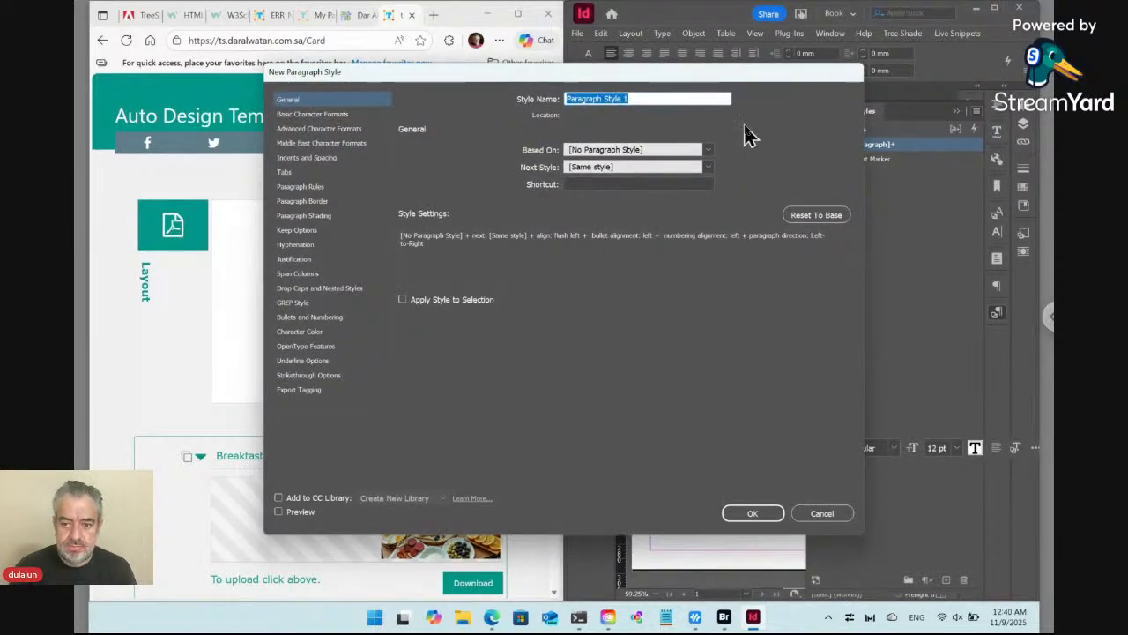
{"action": "type", "text": "Descrip"}
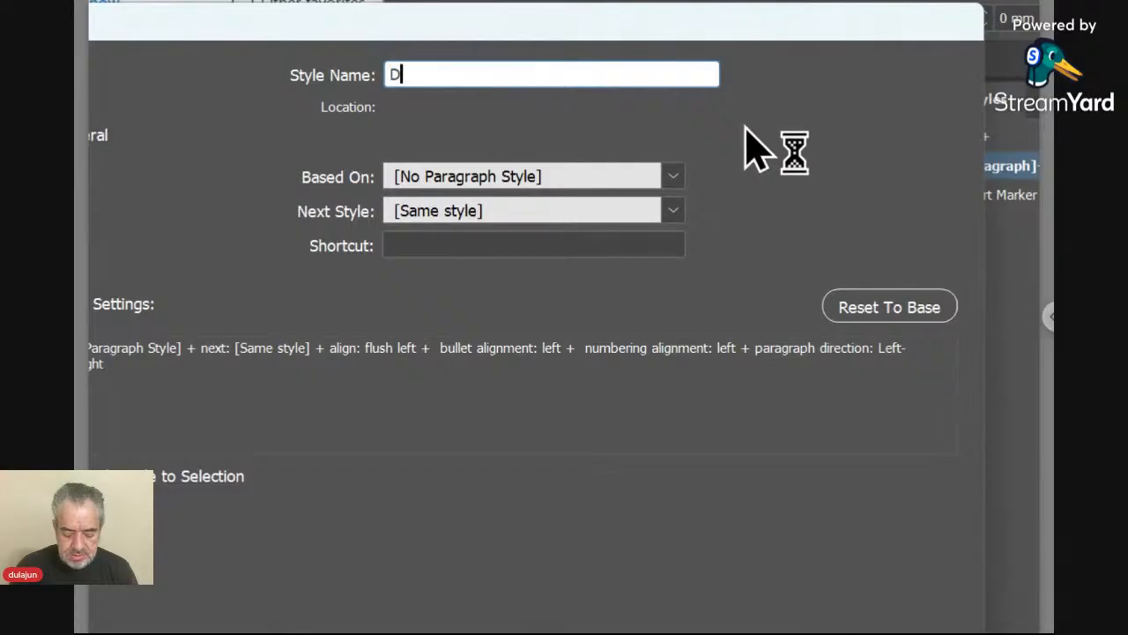
{"action": "type", "text": "tion"}
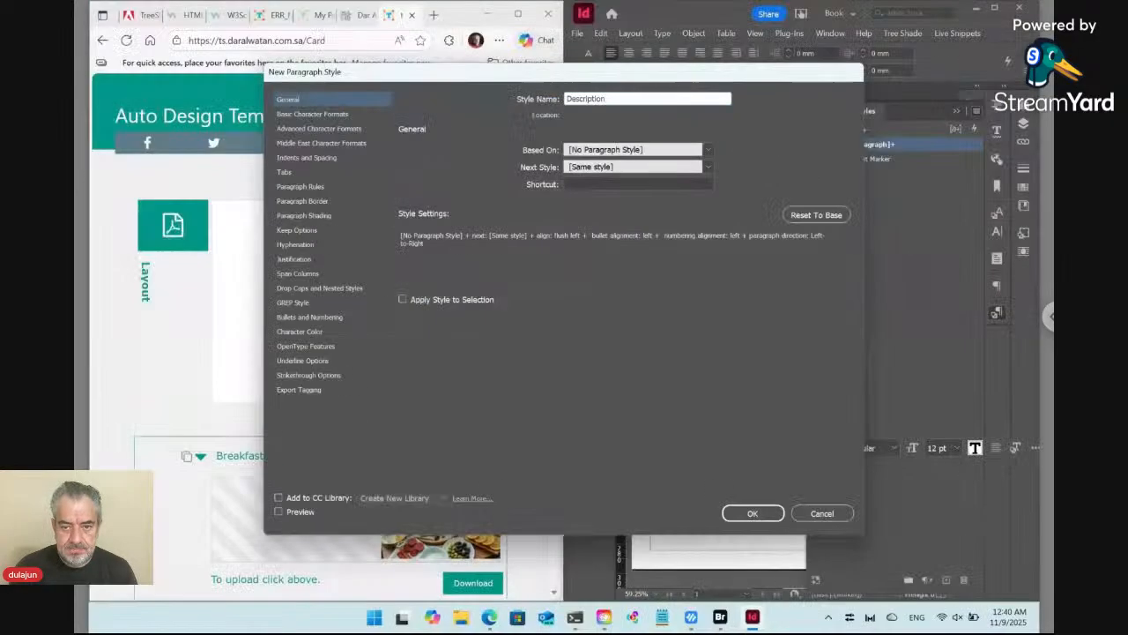
{"action": "left_click", "coordinate": [480, 301]}
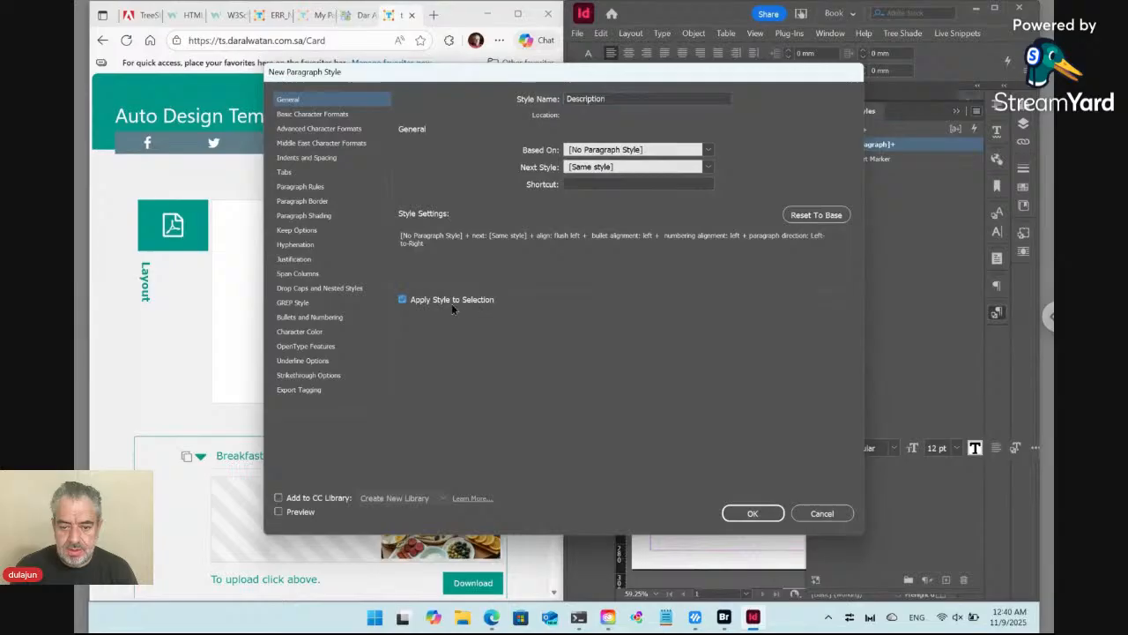
{"action": "left_click", "coordinate": [752, 512]}
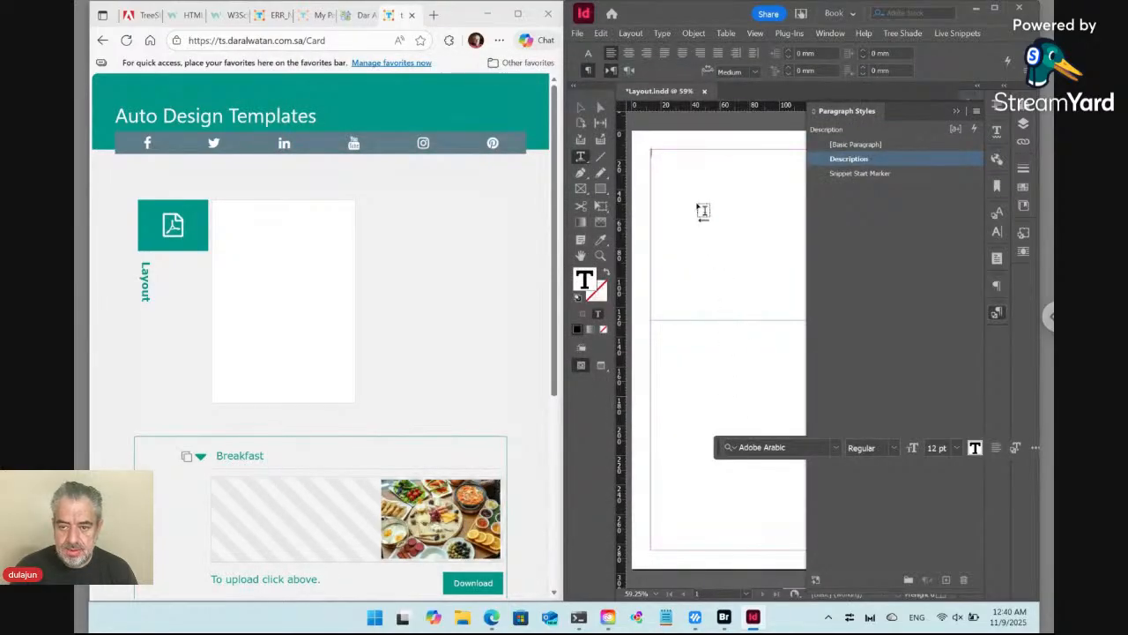
Set the text frame's font to Myriad Pro Bold at 48 pt
{"action": "left_click", "coordinate": [589, 54]}
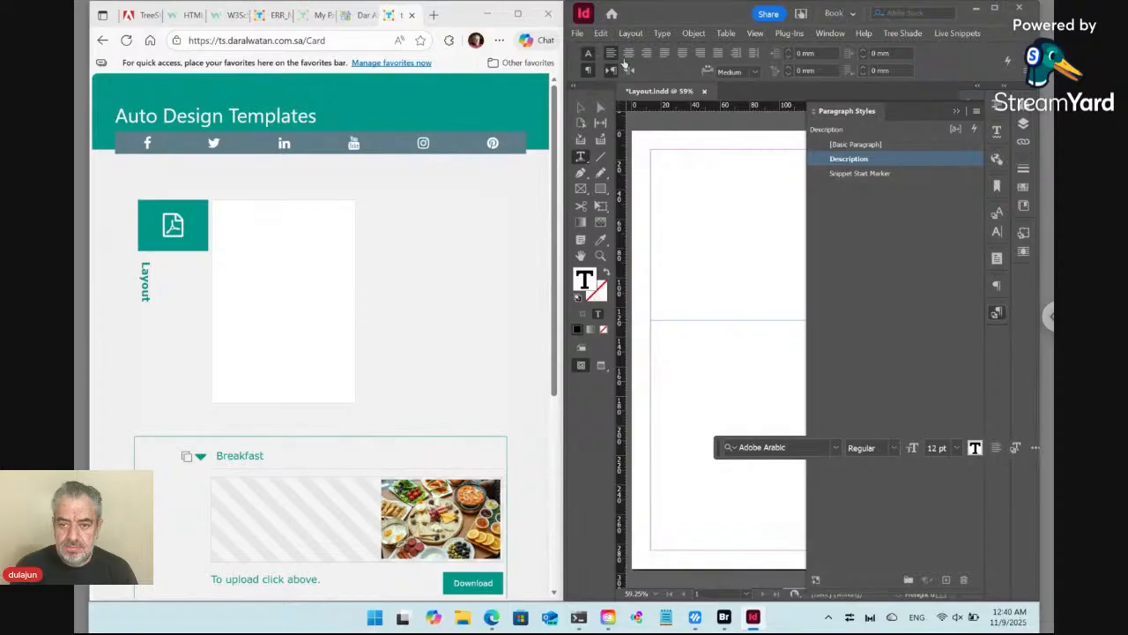
{"action": "left_click", "coordinate": [683, 55]}
{"action": "type", "text": "m"}
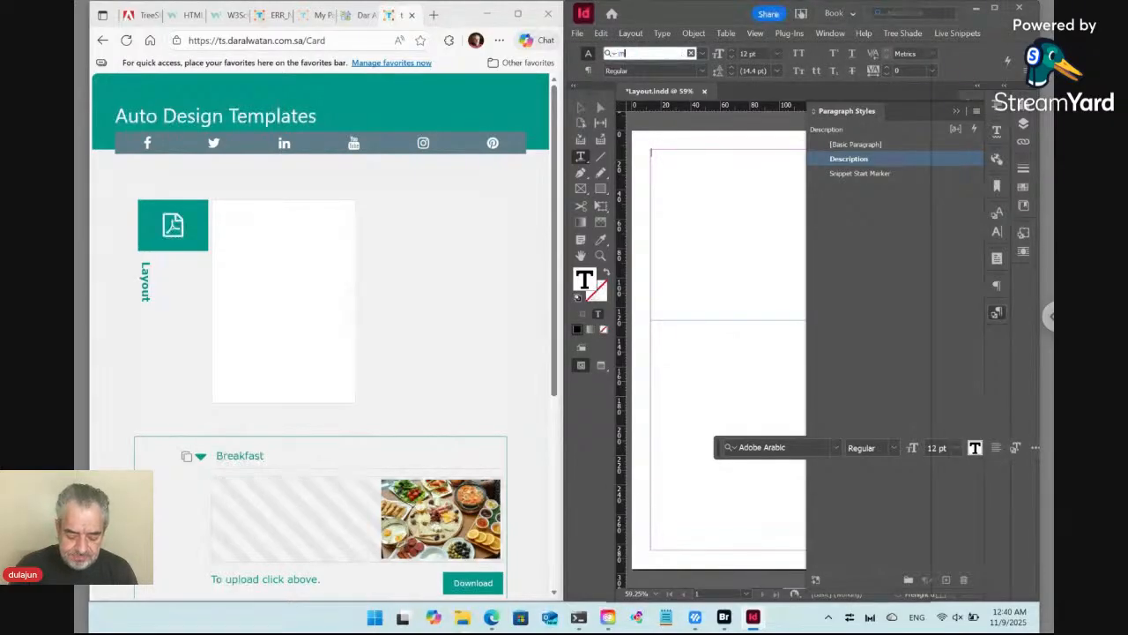
{"action": "type", "text": "yriad pro"}
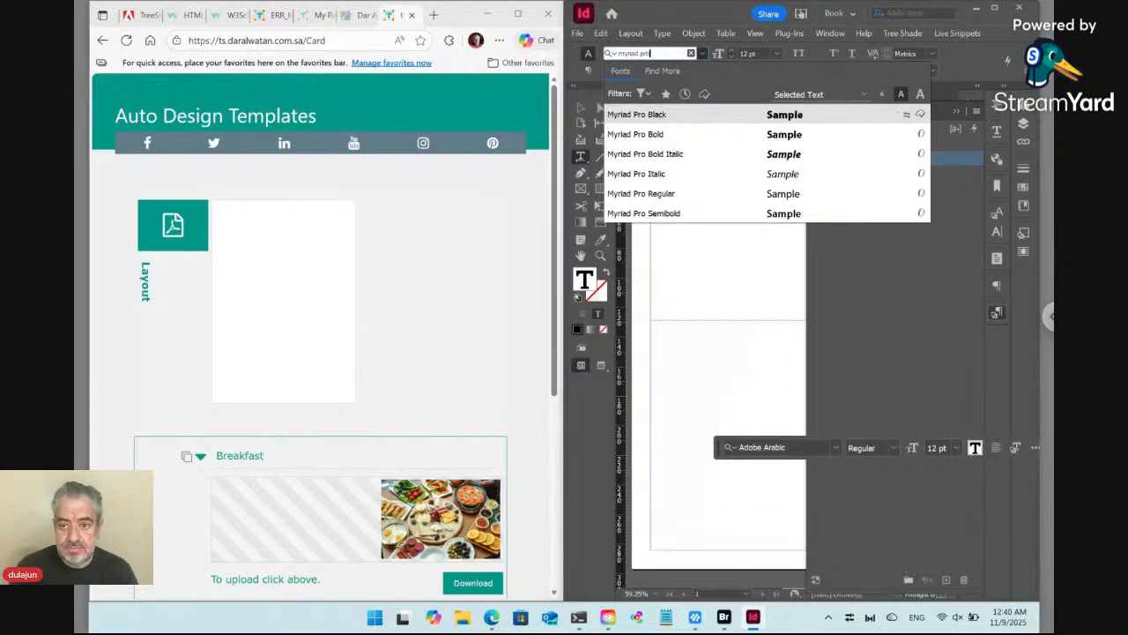
{"action": "key", "text": "Down"}
{"action": "key", "text": "Return"}
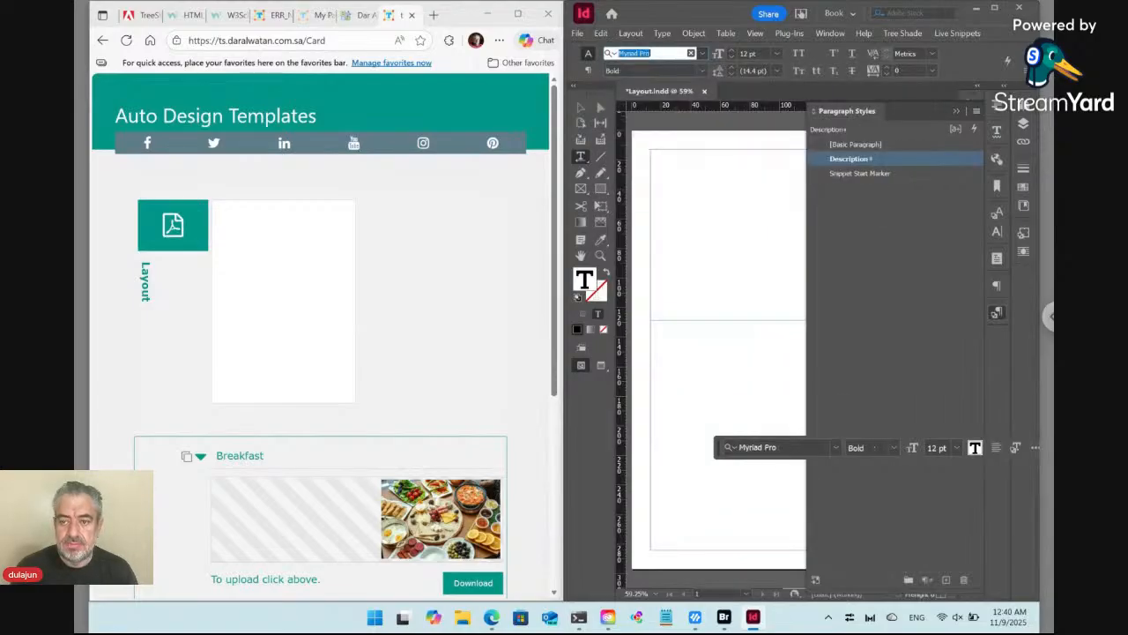
{"action": "left_click", "coordinate": [779, 55]}
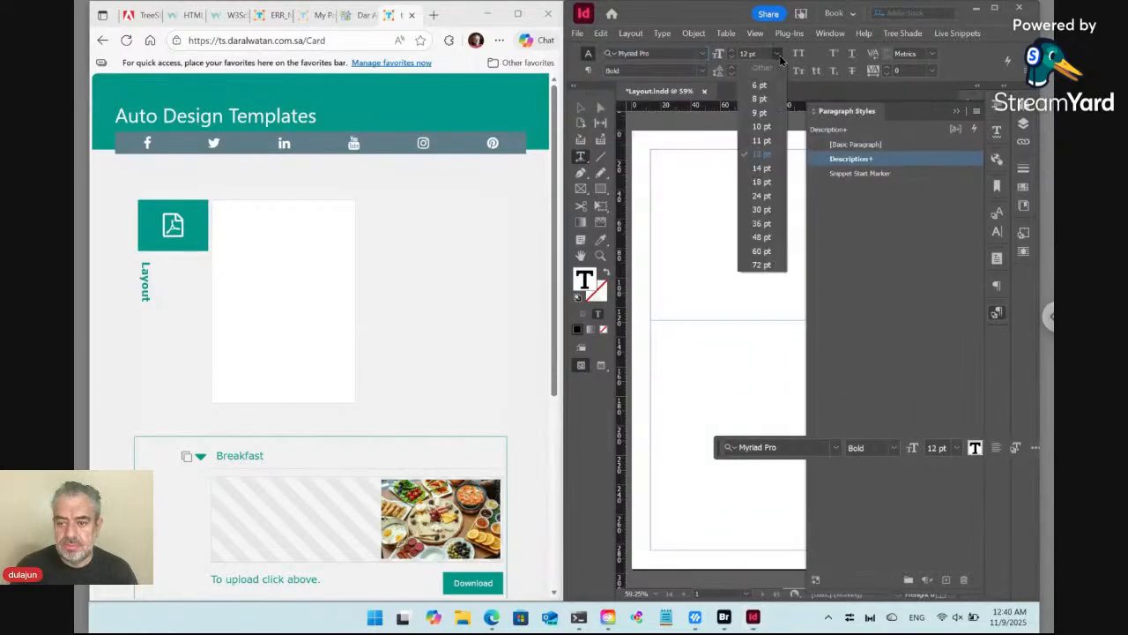
{"action": "left_click", "coordinate": [763, 238]}
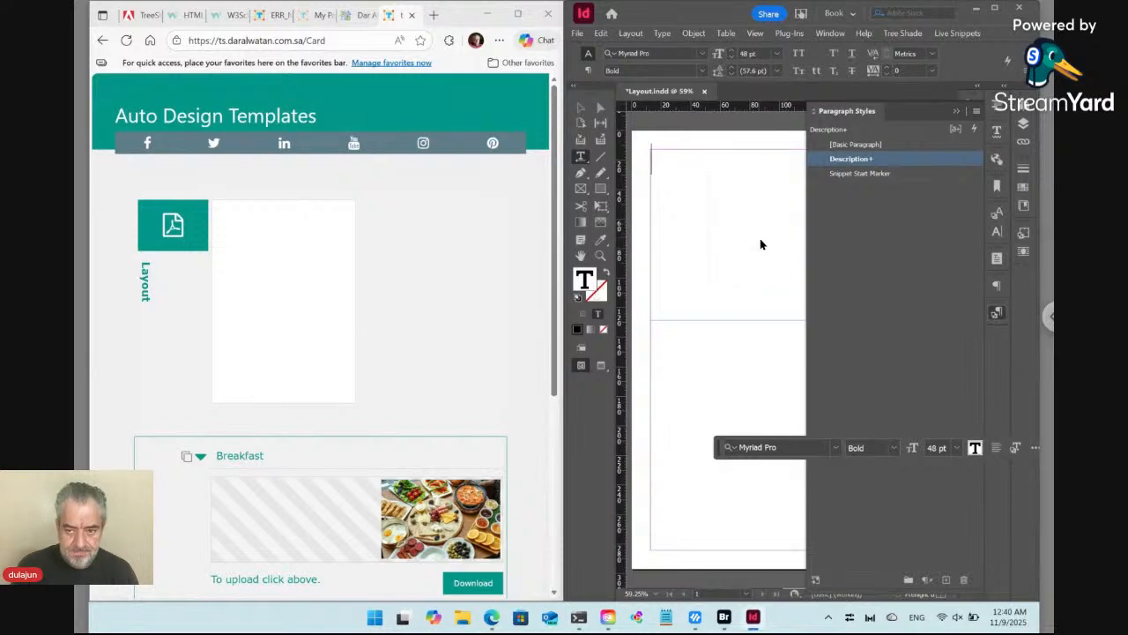
Enter "Some description" in the text frame and shorten the frame to about 109 mm high
{"action": "type", "text": "S"}
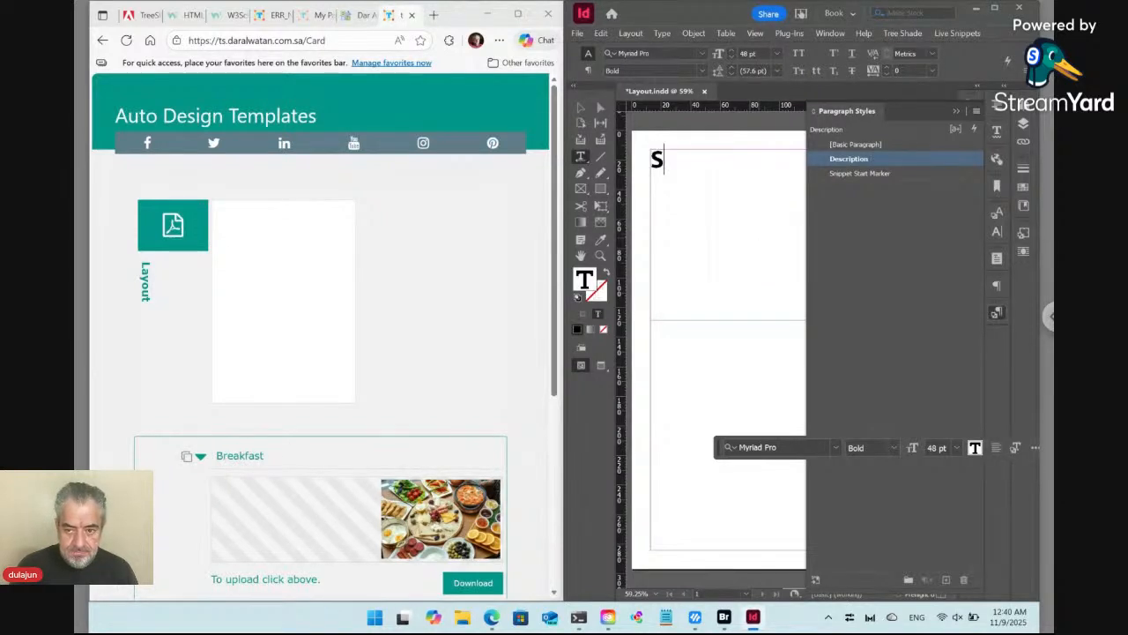
{"action": "type", "text": "ome des"}
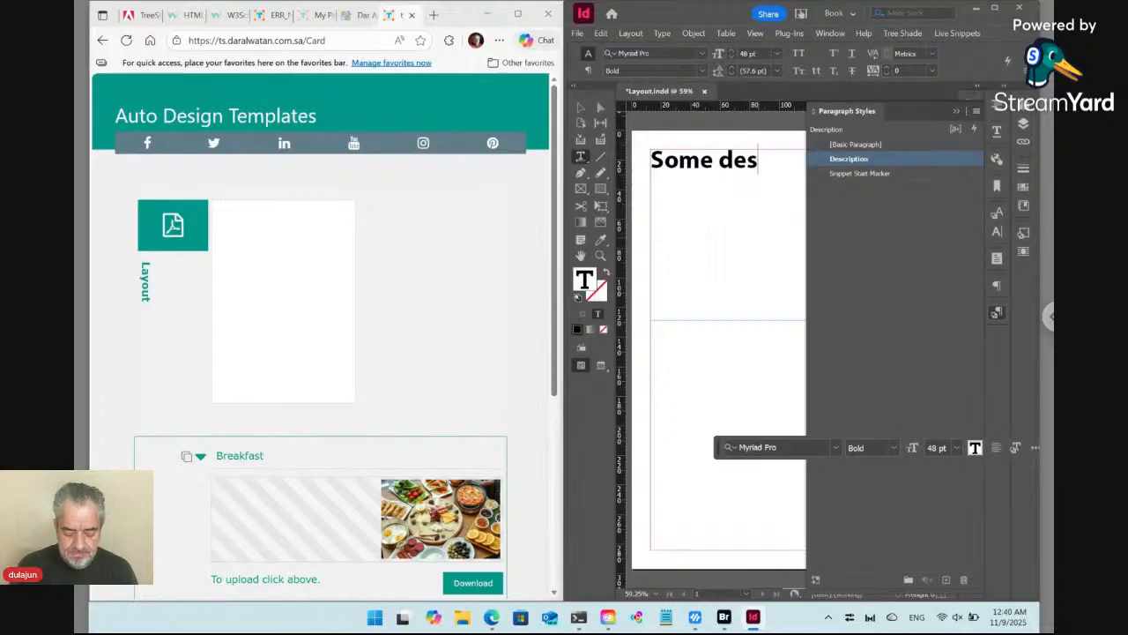
{"action": "type", "text": "cription"}
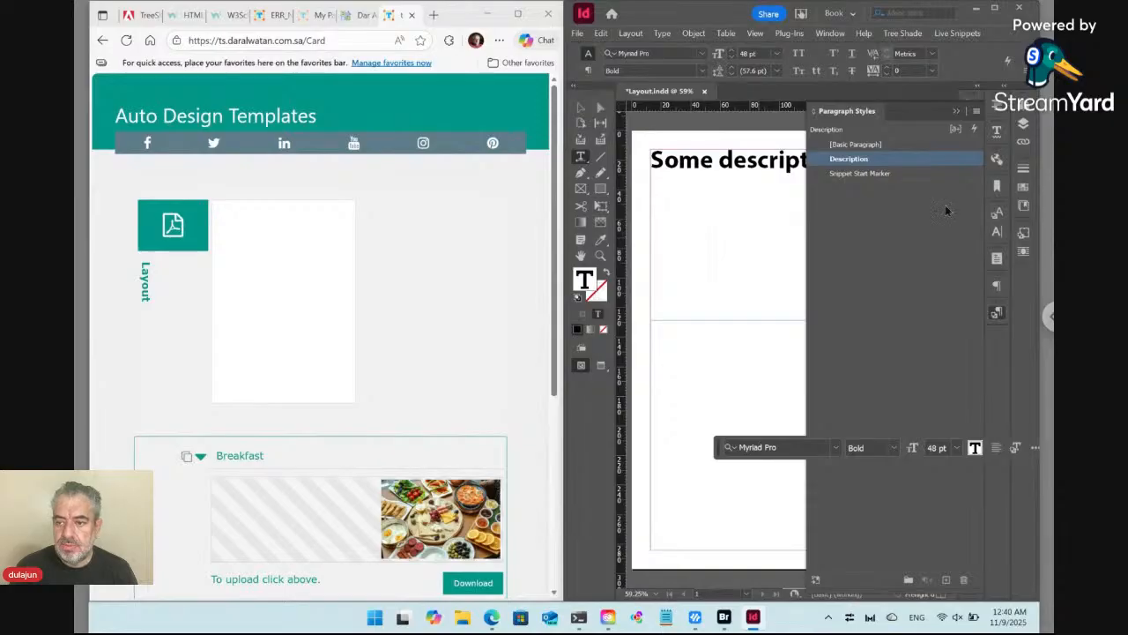
{"action": "left_click", "coordinate": [997, 314]}
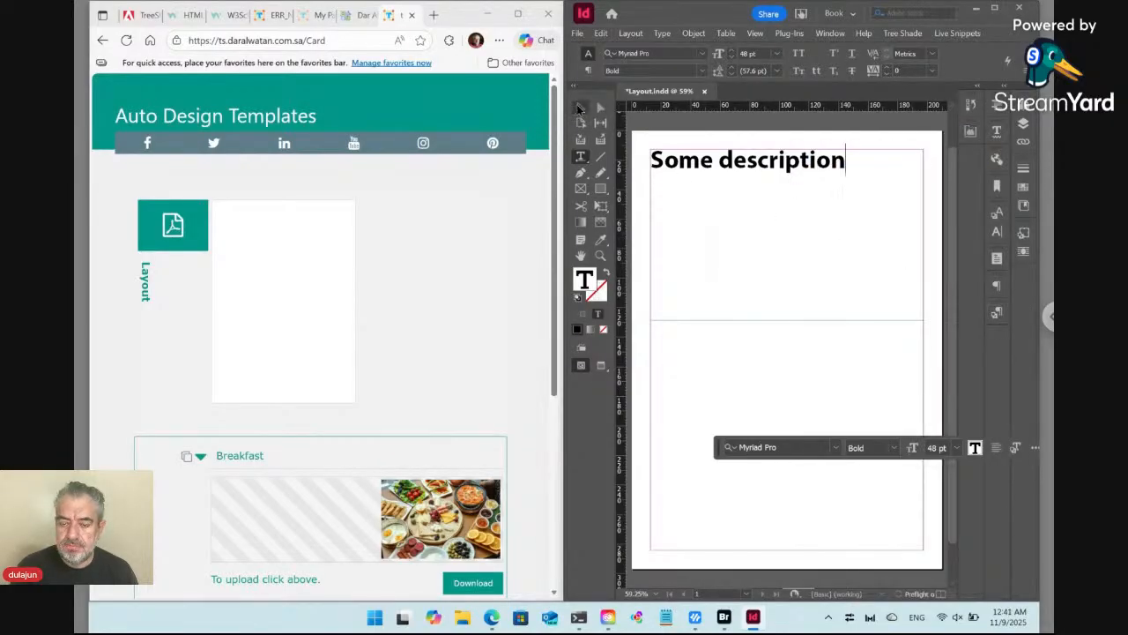
{"action": "left_click", "coordinate": [579, 107]}
{"action": "left_click_drag", "start_coordinate": [788, 317], "coordinate": [789, 305]}
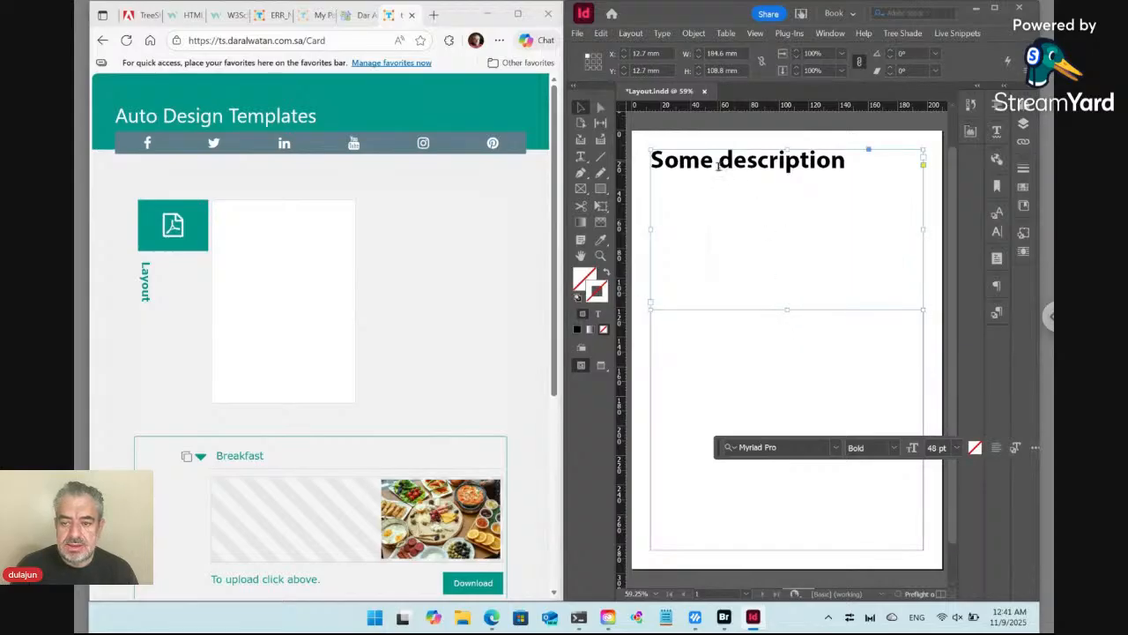
Turn the whole "Some description" text into a new live snippet with the phrase Content/Description
{"action": "double_click", "coordinate": [721, 167]}
{"action": "key", "text": "ctrl+a"}
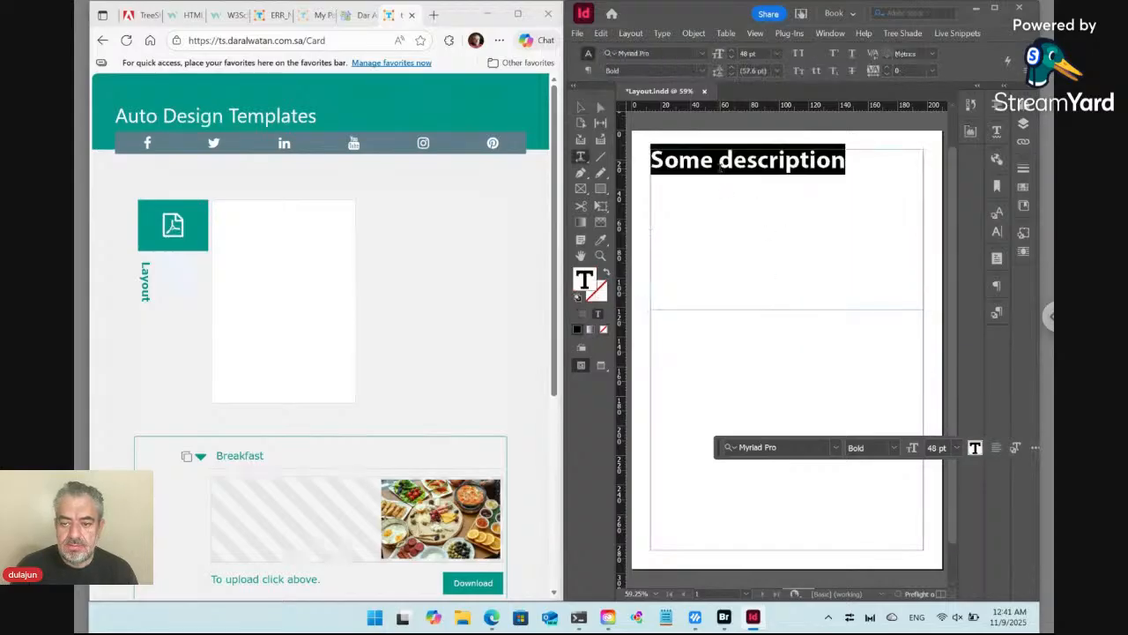
{"action": "left_click", "coordinate": [959, 34]}
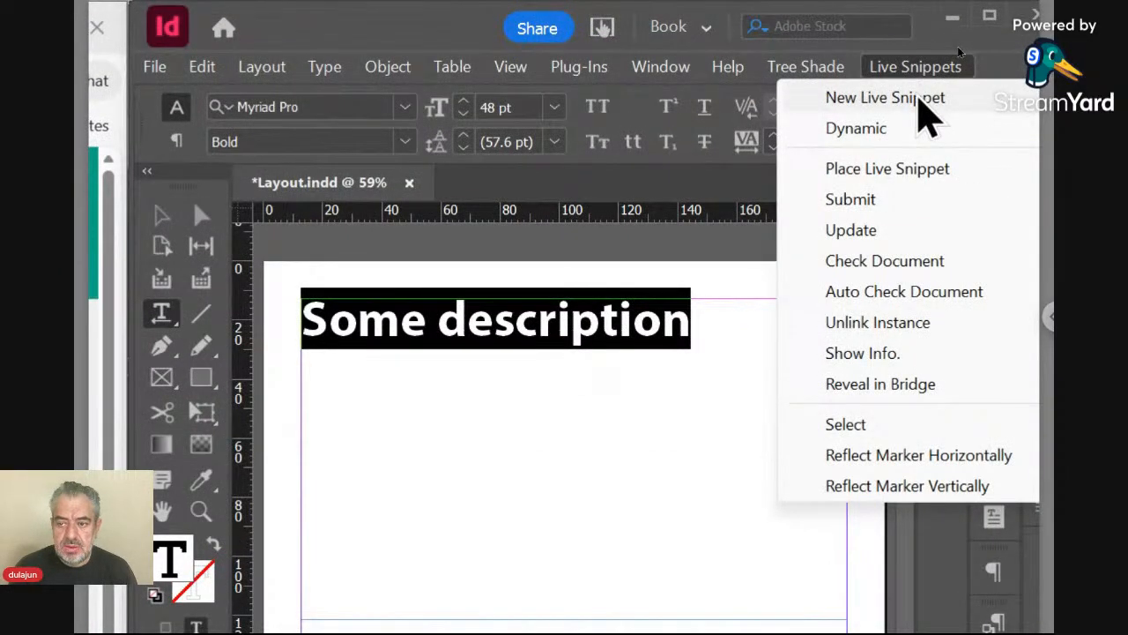
{"action": "left_click", "coordinate": [919, 100]}
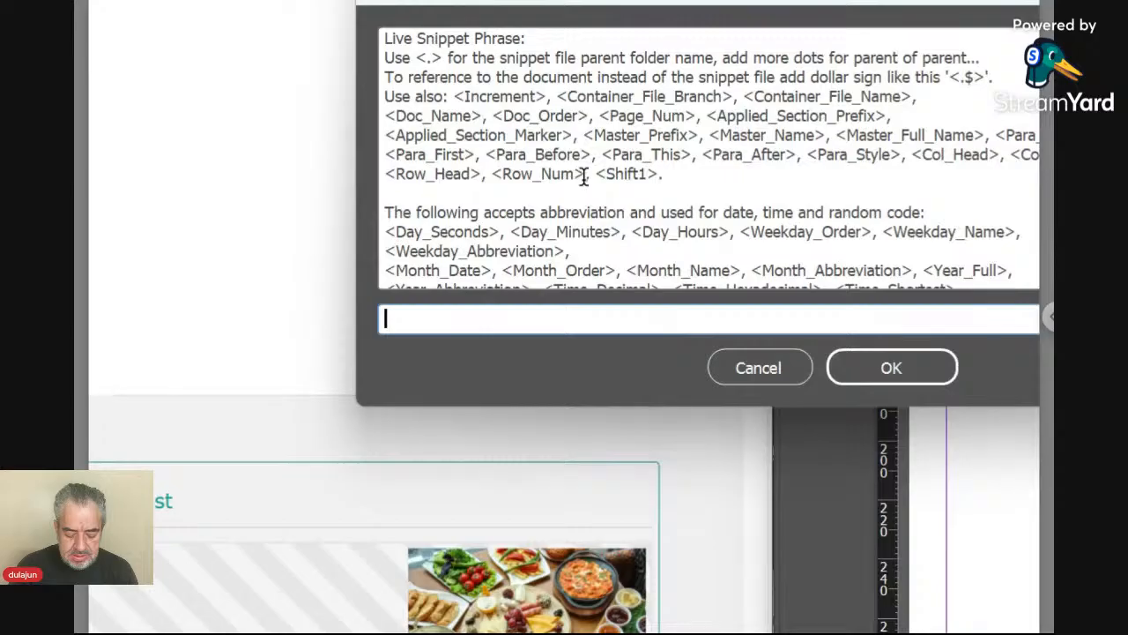
{"action": "type", "text": "Co"}
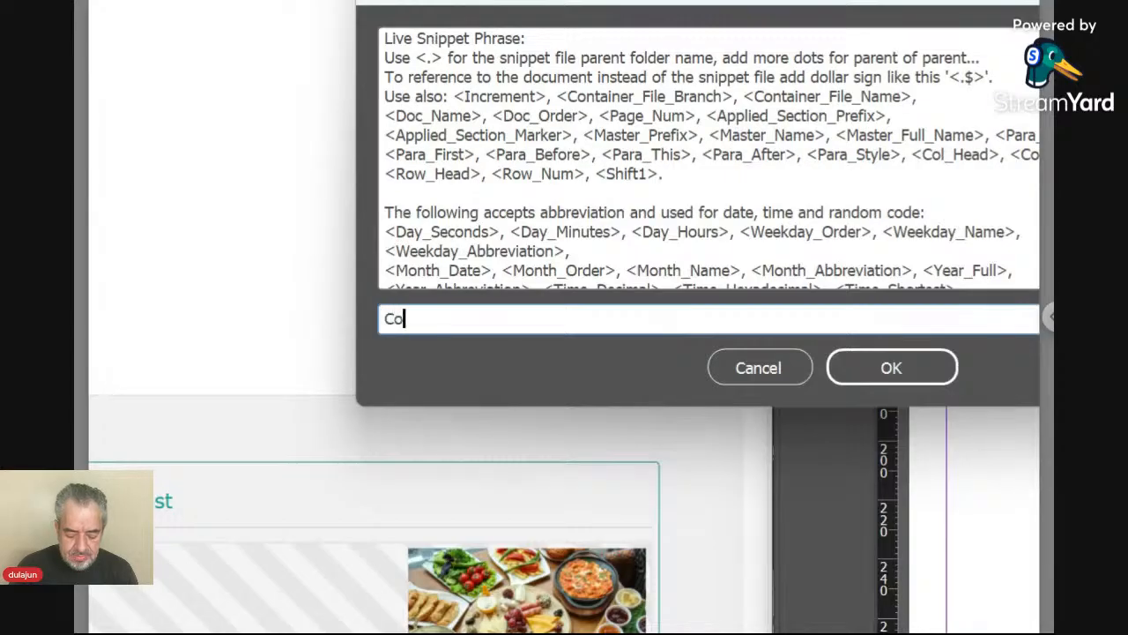
{"action": "type", "text": "ntent"}
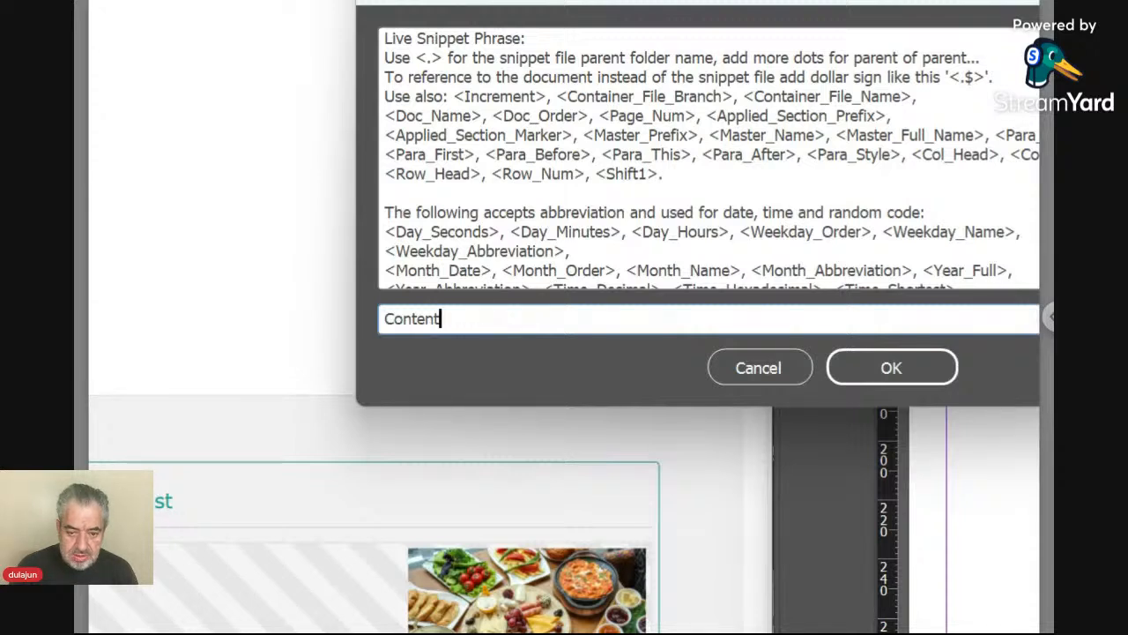
{"action": "type", "text": "/"}
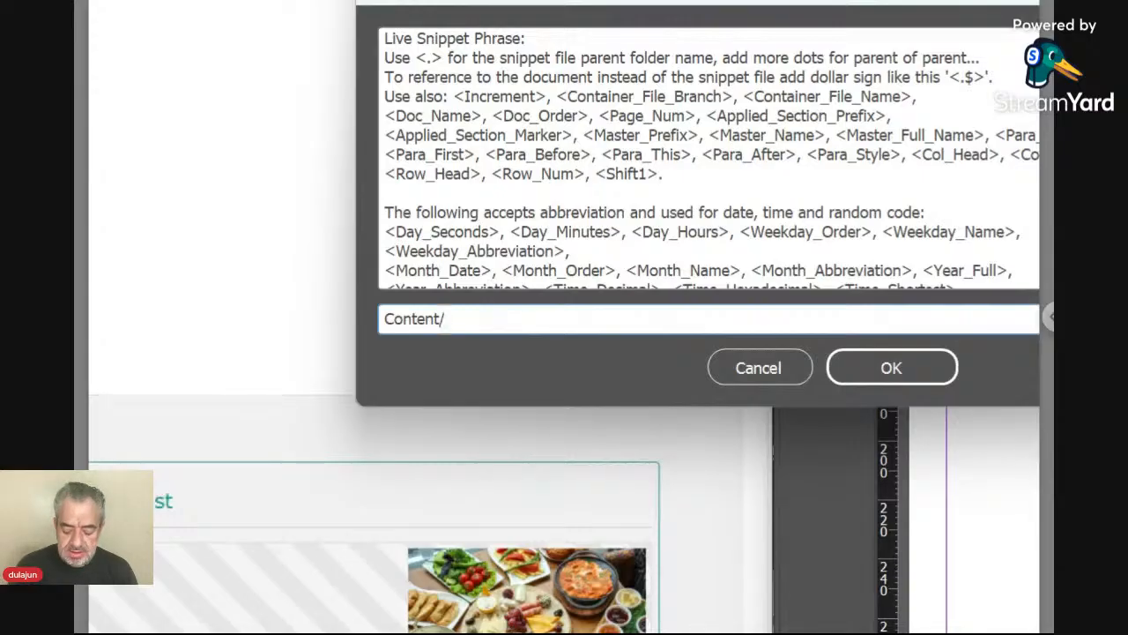
{"action": "type", "text": "Description"}
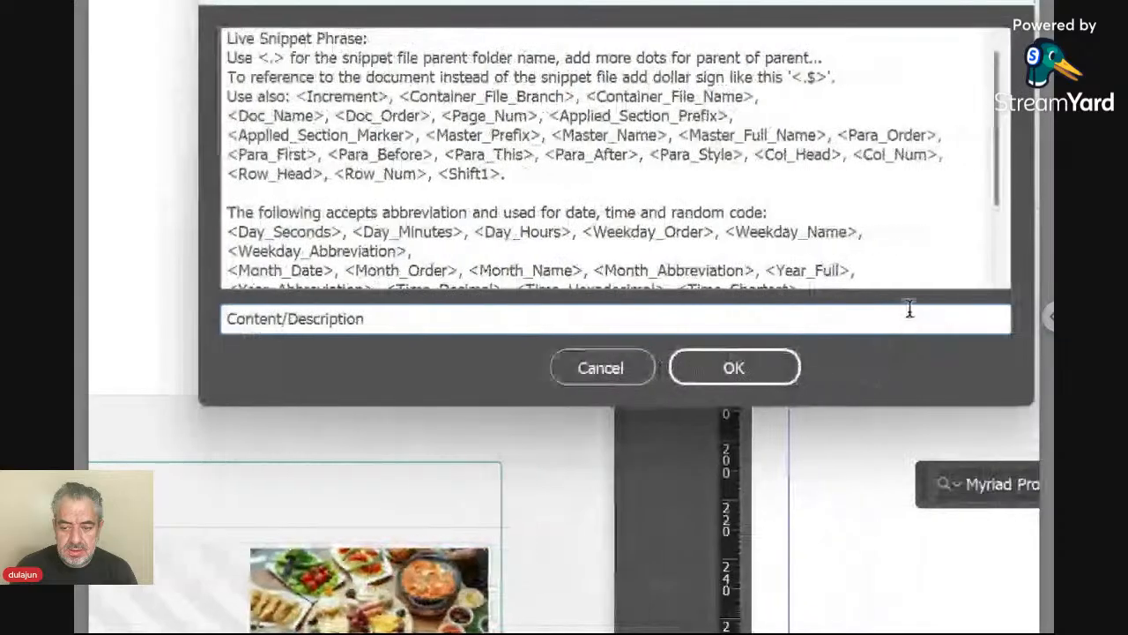
{"action": "left_click", "coordinate": [867, 375]}
{"action": "left_click", "coordinate": [768, 379]}
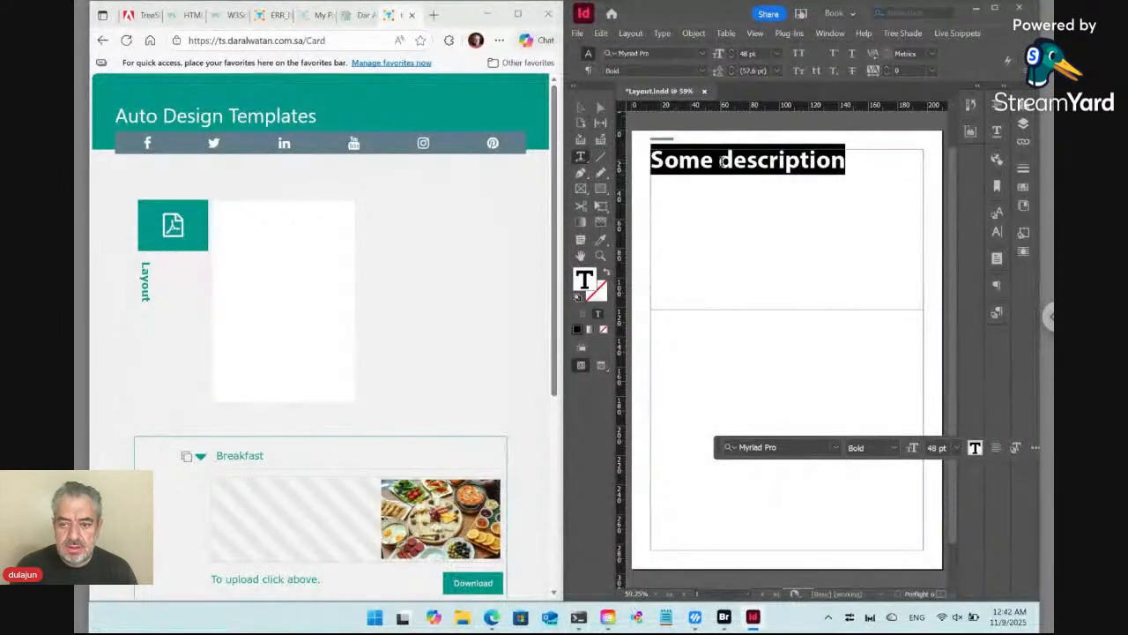
Show hidden characters, maximize the InDesign window and enlarge the snippet text with its marker for inspection
{"action": "left_click", "coordinate": [720, 167]}
{"action": "key", "text": "ctrl+alt+i"}
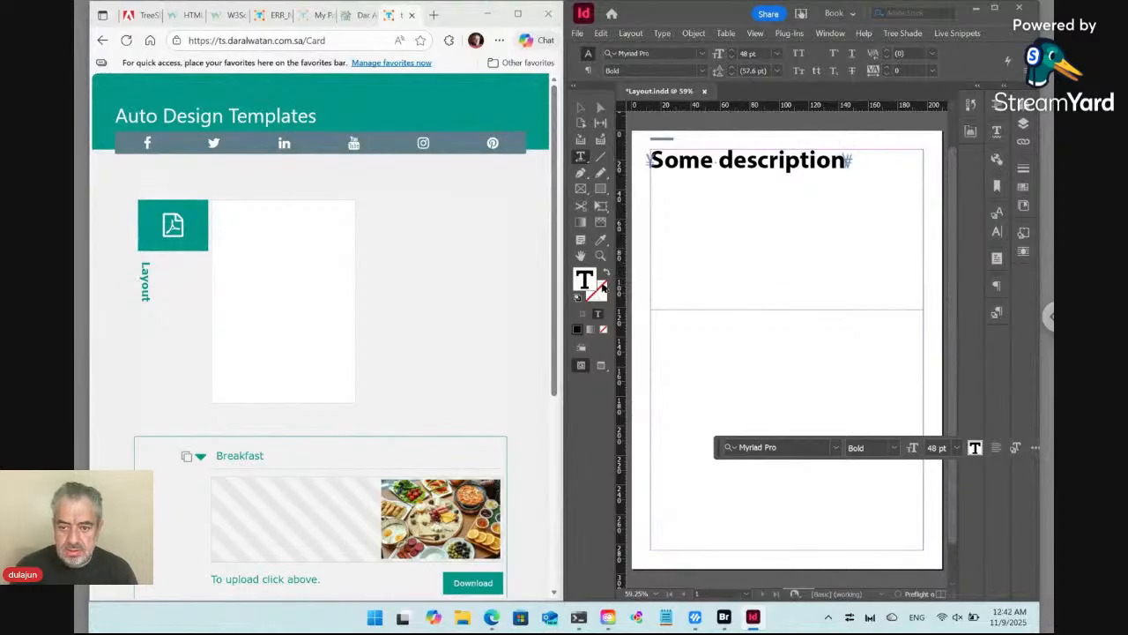
{"action": "left_click", "coordinate": [600, 255]}
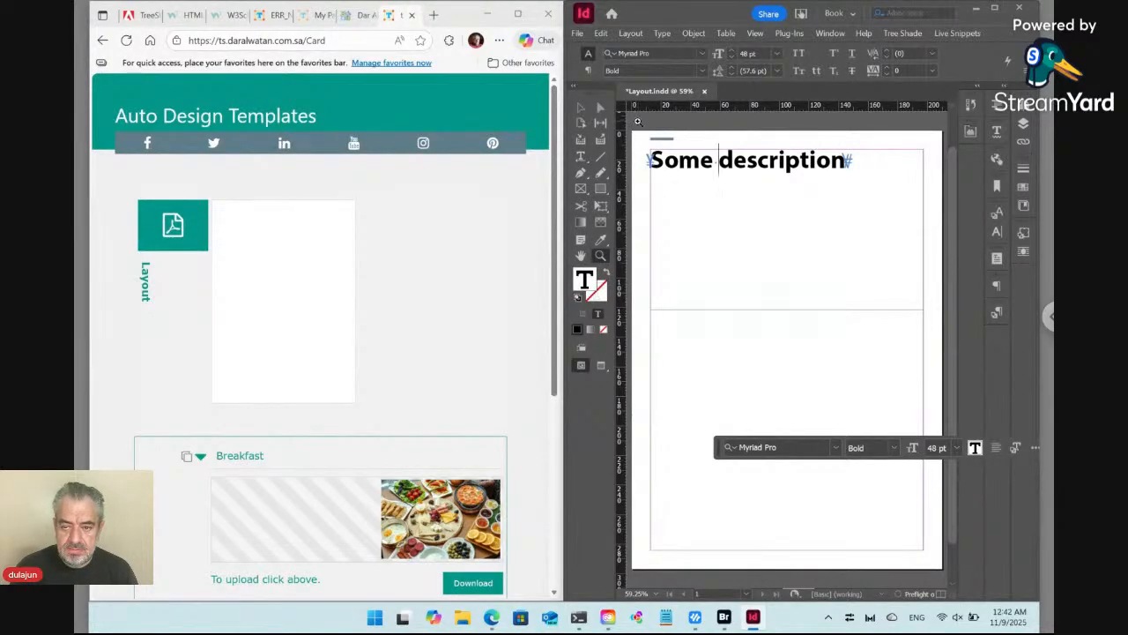
{"action": "left_click_drag", "start_coordinate": [636, 131], "coordinate": [860, 214]}
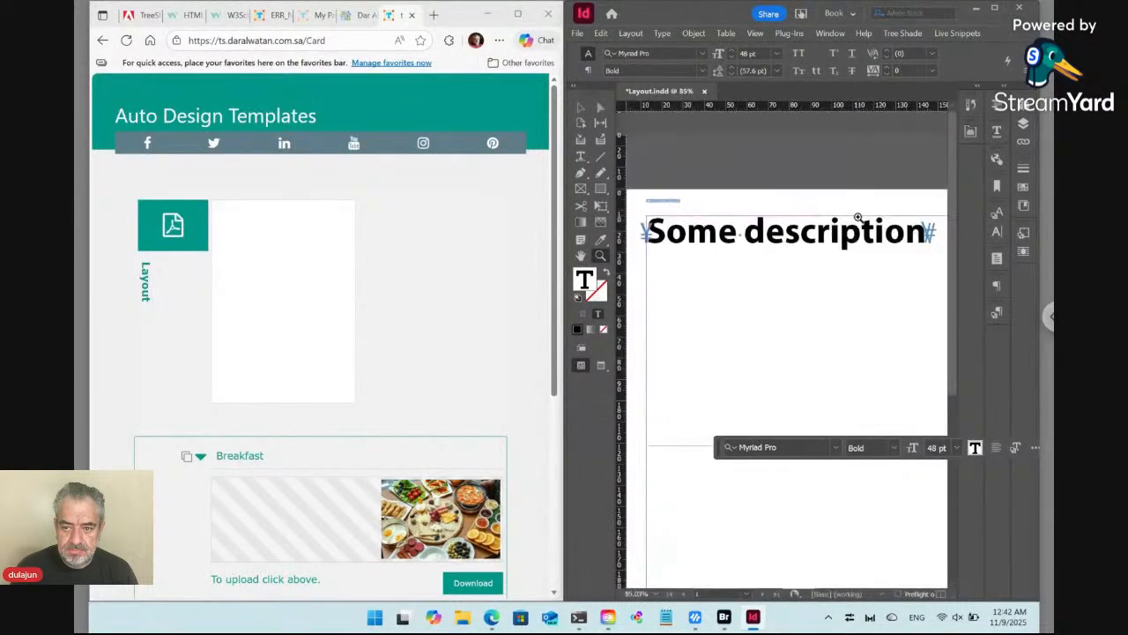
{"action": "left_click", "coordinate": [995, 9]}
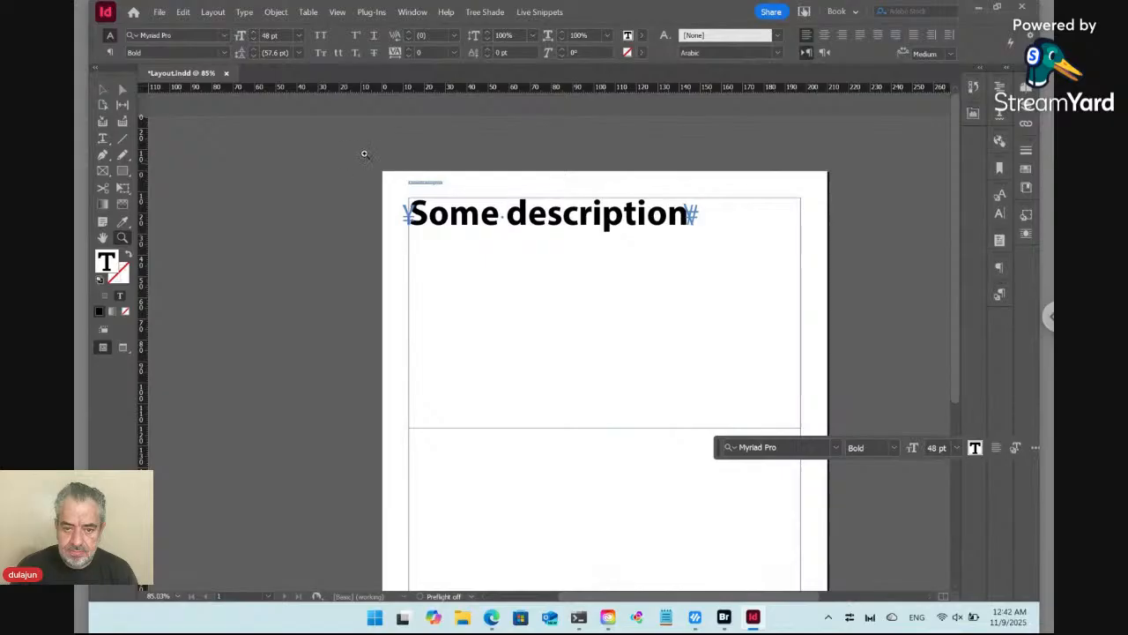
{"action": "left_click_drag", "start_coordinate": [661, 282], "coordinate": [732, 312]}
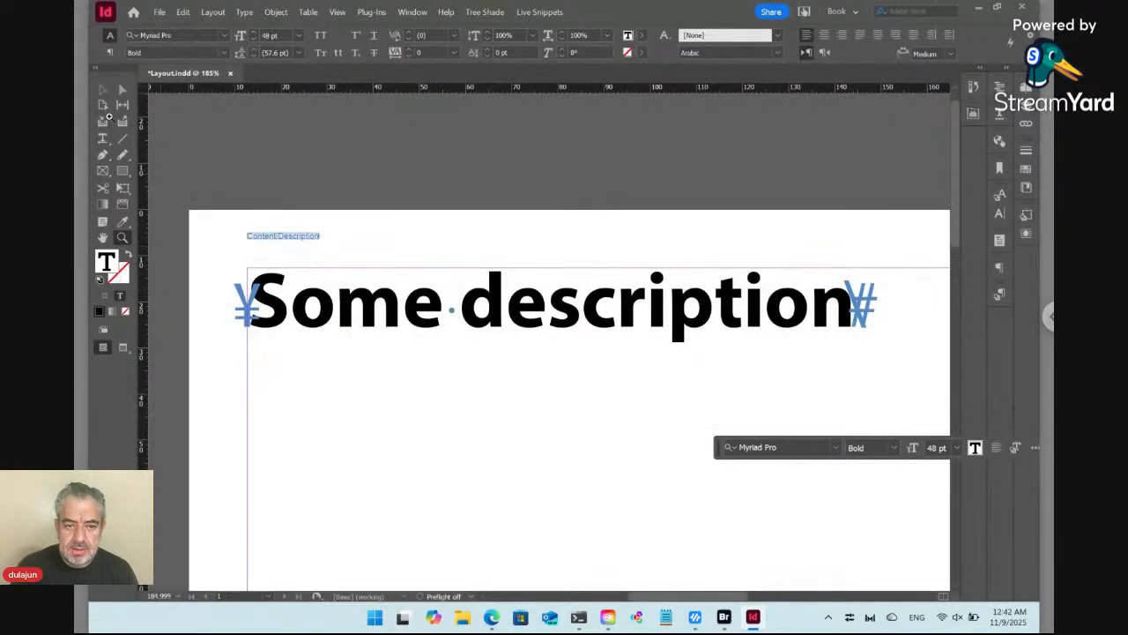
Select the Content/Description marker above the text and compare its display in Preview and Normal screen modes
{"action": "left_click", "coordinate": [102, 89]}
{"action": "left_click", "coordinate": [259, 244]}
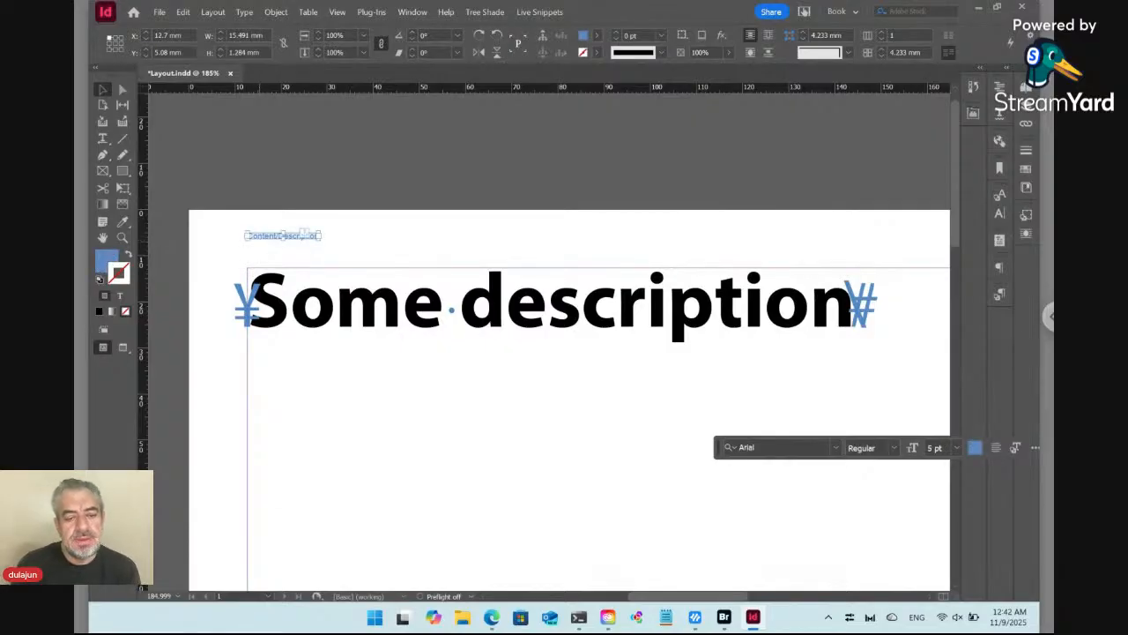
{"action": "key", "text": "w"}
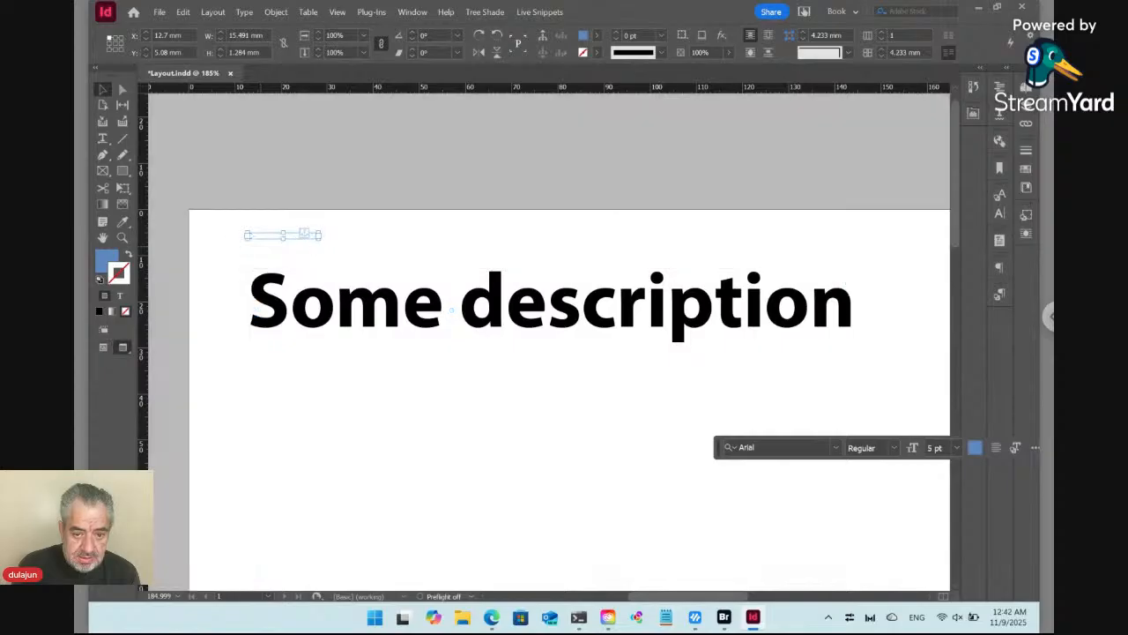
{"action": "key", "text": "w"}
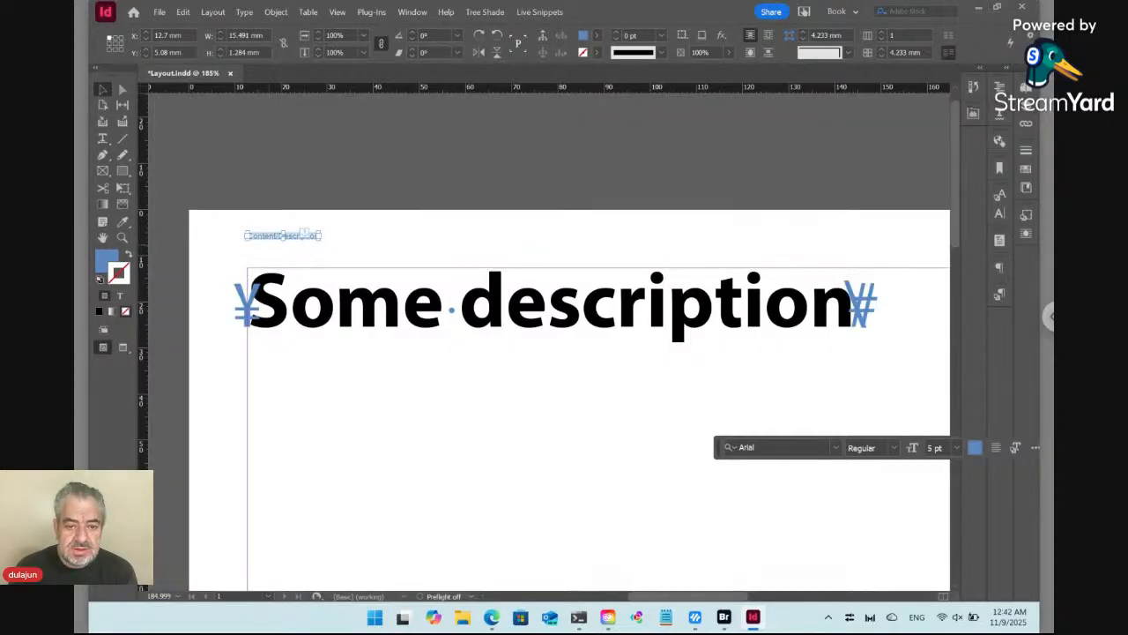
{"action": "left_click", "coordinate": [304, 183]}
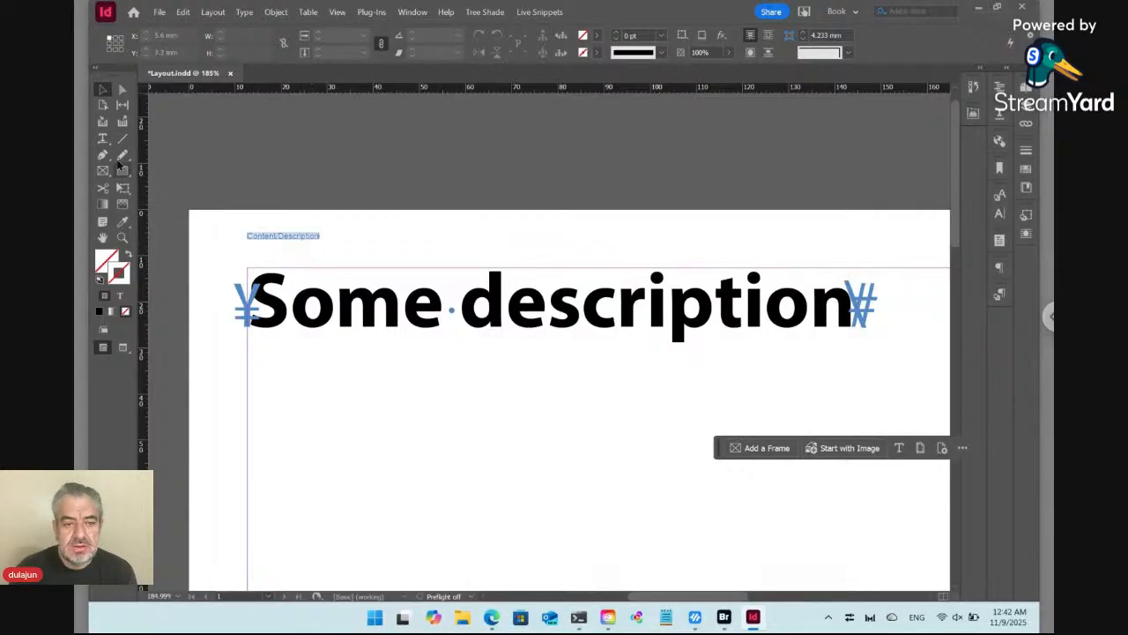
Set the Content/Description marker text to 10 pt and redefine its Snippet Start Marker paragraph style with that size
{"action": "left_click", "coordinate": [103, 139]}
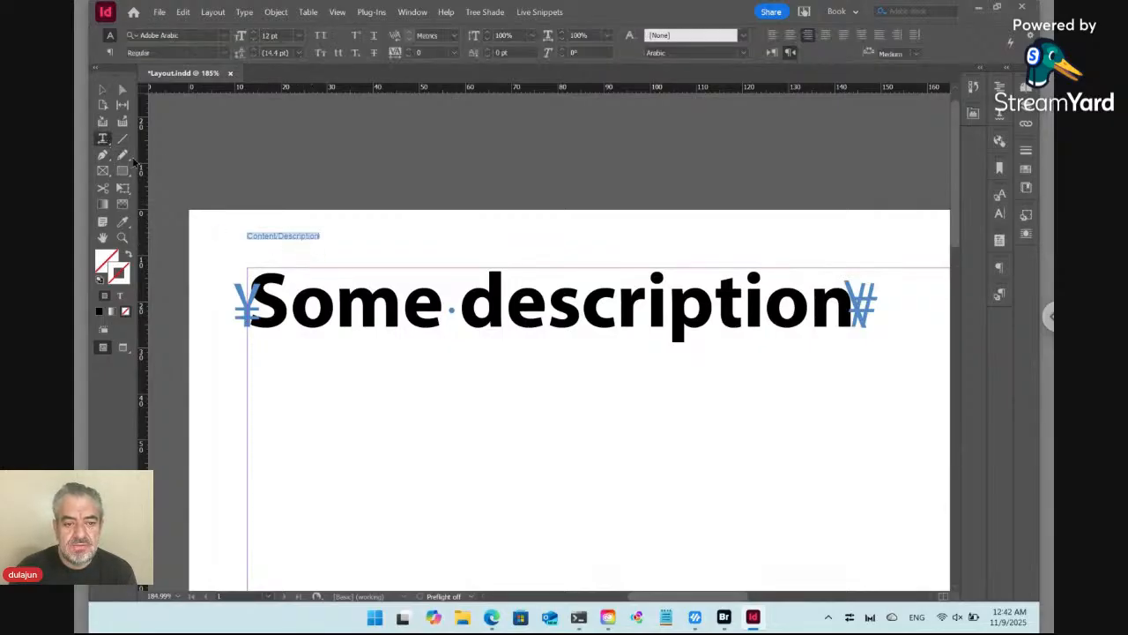
{"action": "left_click", "coordinate": [296, 234]}
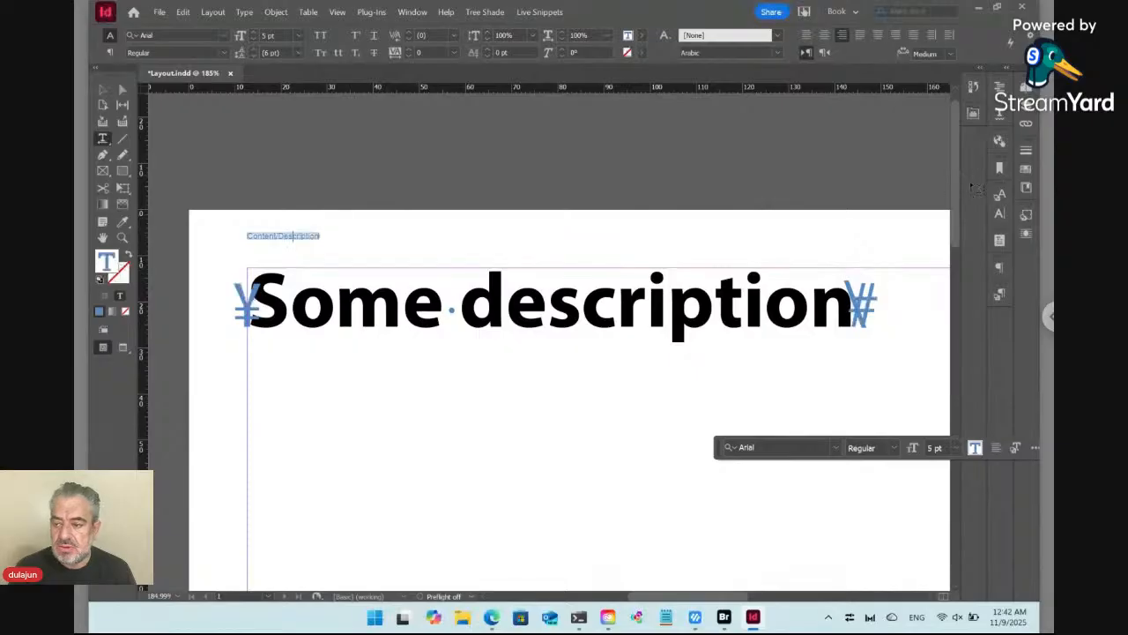
{"action": "left_click", "coordinate": [1032, 215]}
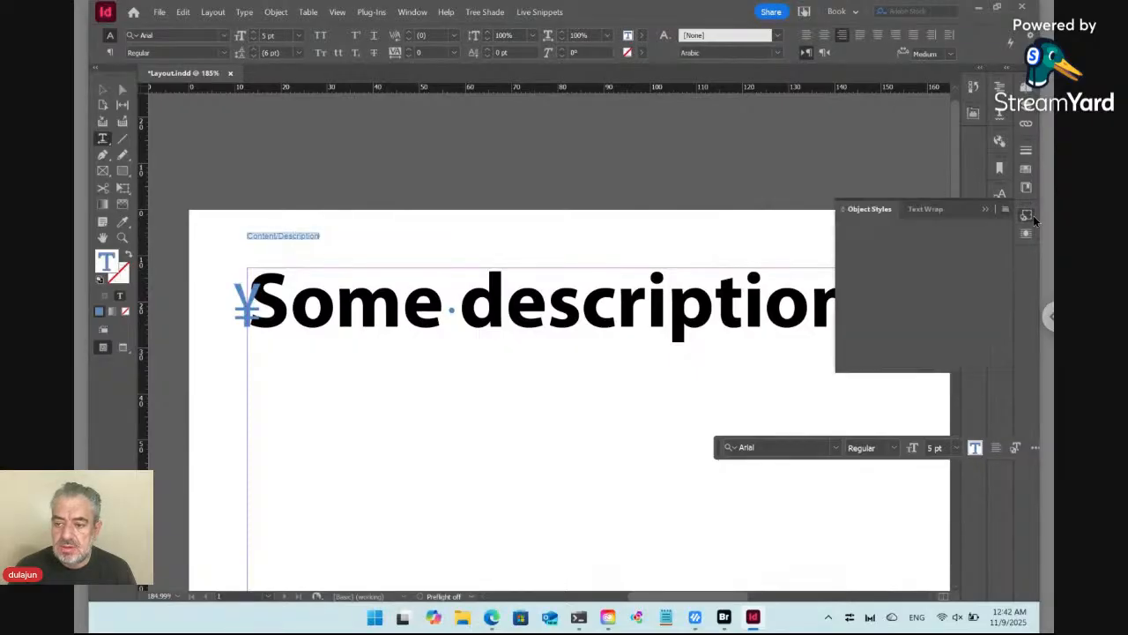
{"action": "left_click", "coordinate": [1031, 215]}
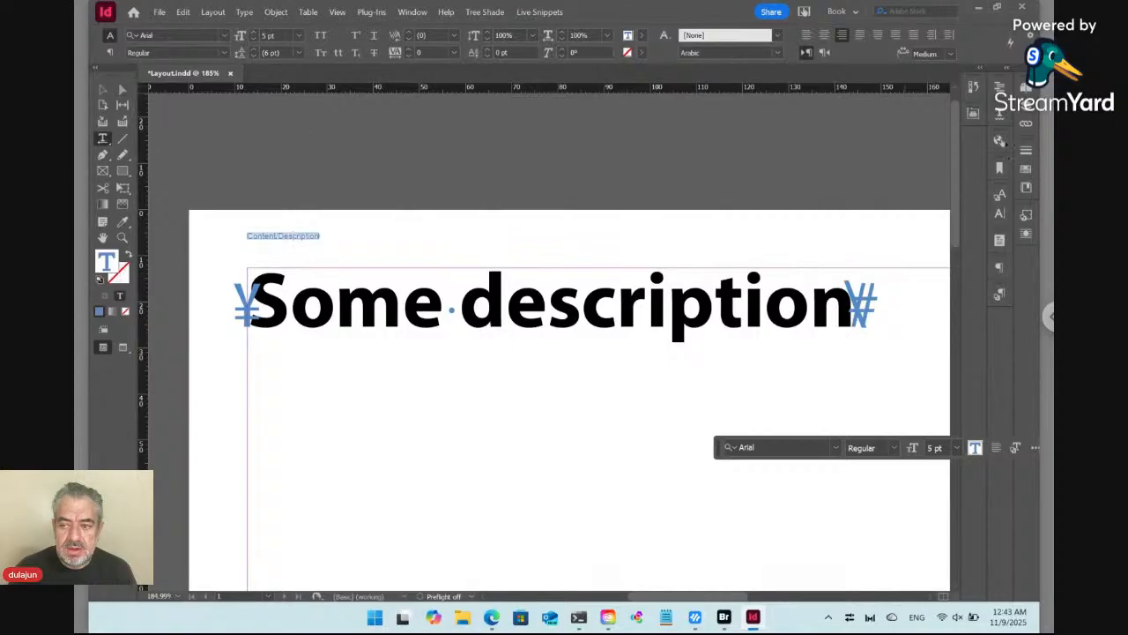
{"action": "left_click", "coordinate": [998, 295]}
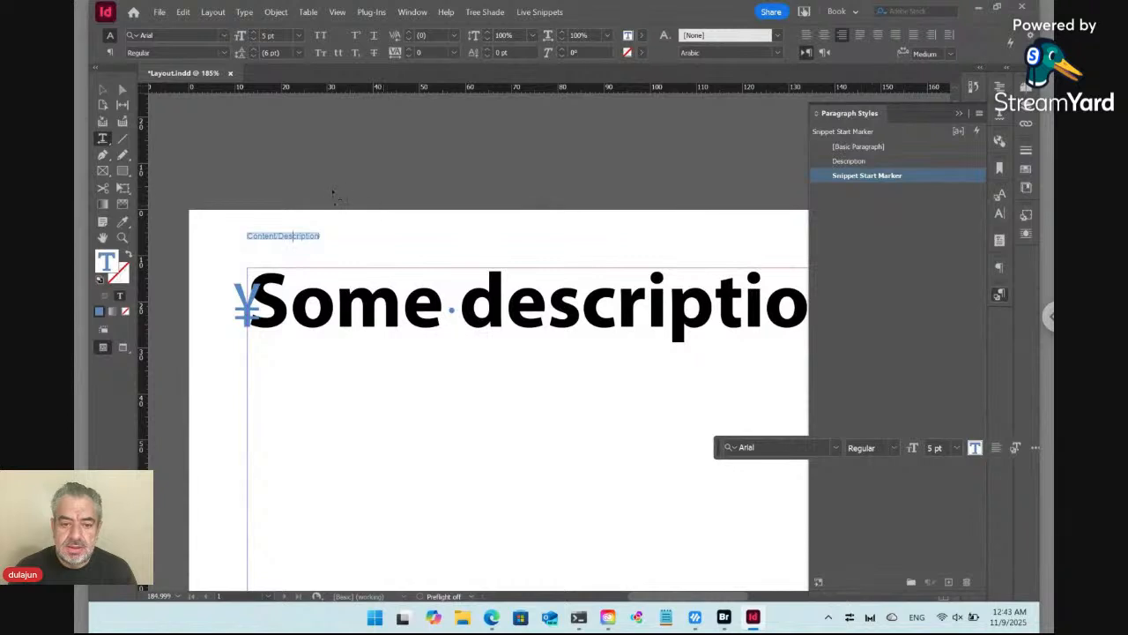
{"action": "left_click", "coordinate": [301, 36]}
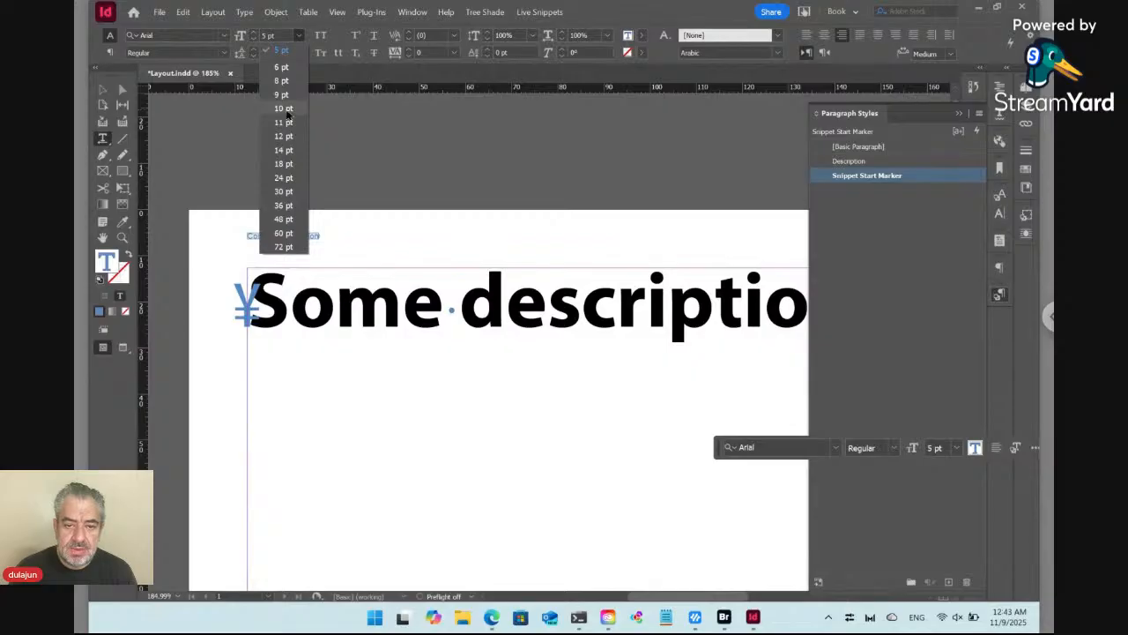
{"action": "left_click", "coordinate": [286, 110]}
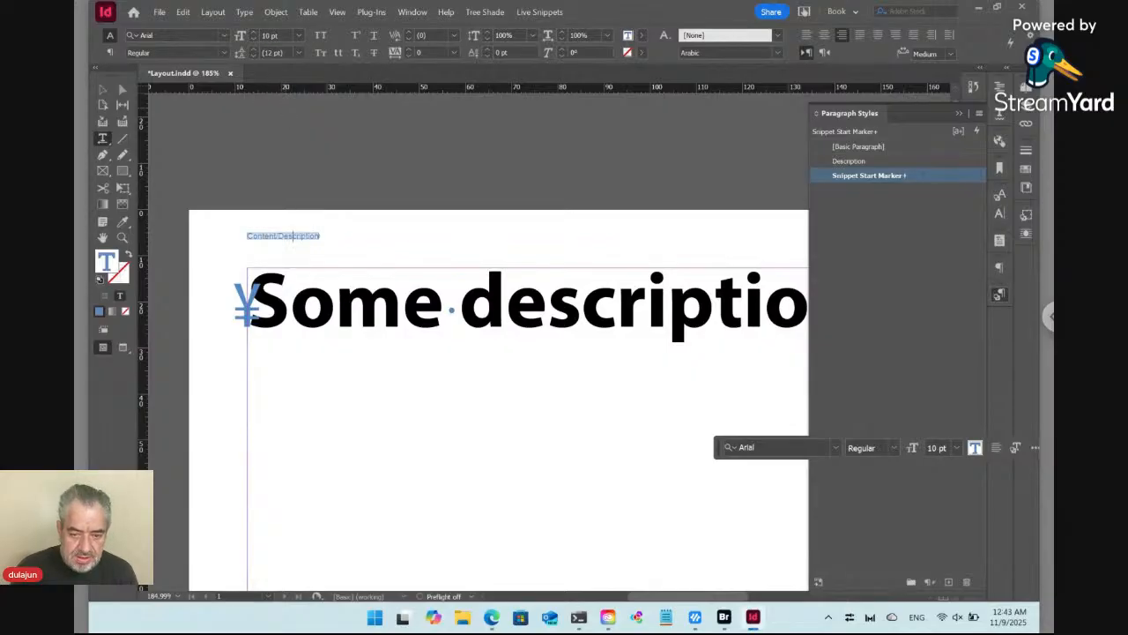
{"action": "key", "text": "ctrl+alt+shift+r"}
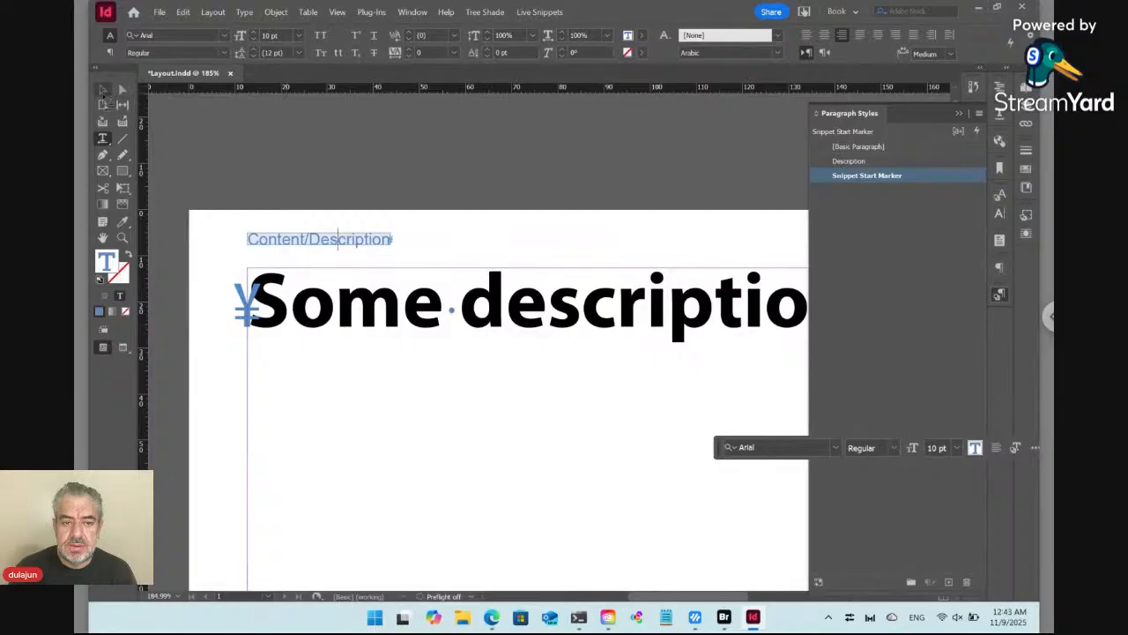
{"action": "left_click", "coordinate": [104, 92]}
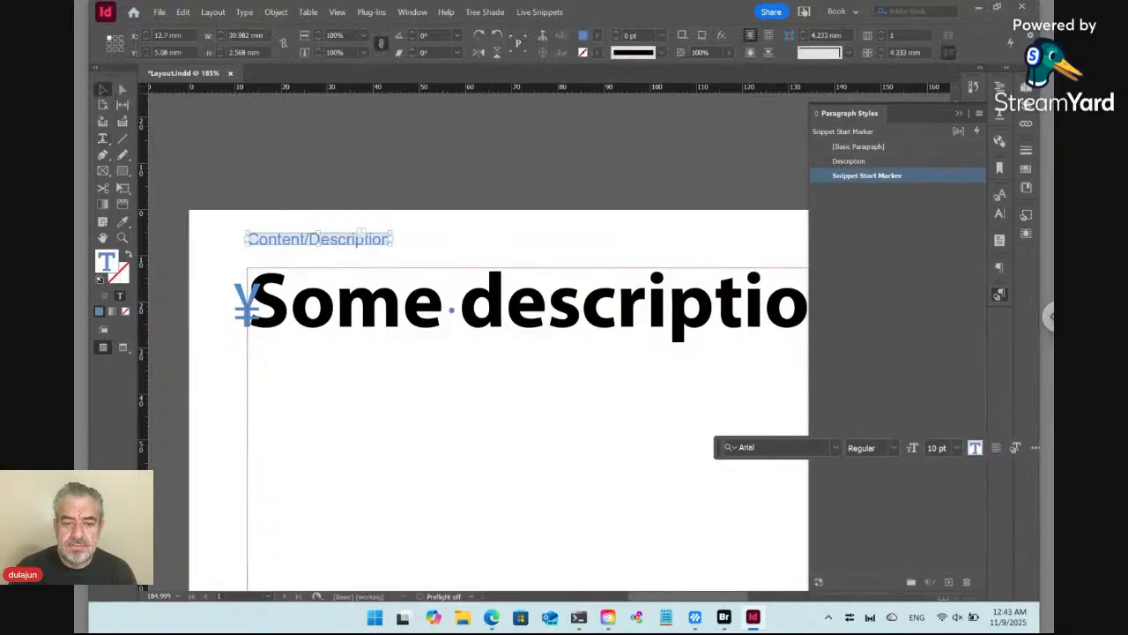
{"action": "left_click", "coordinate": [408, 174]}
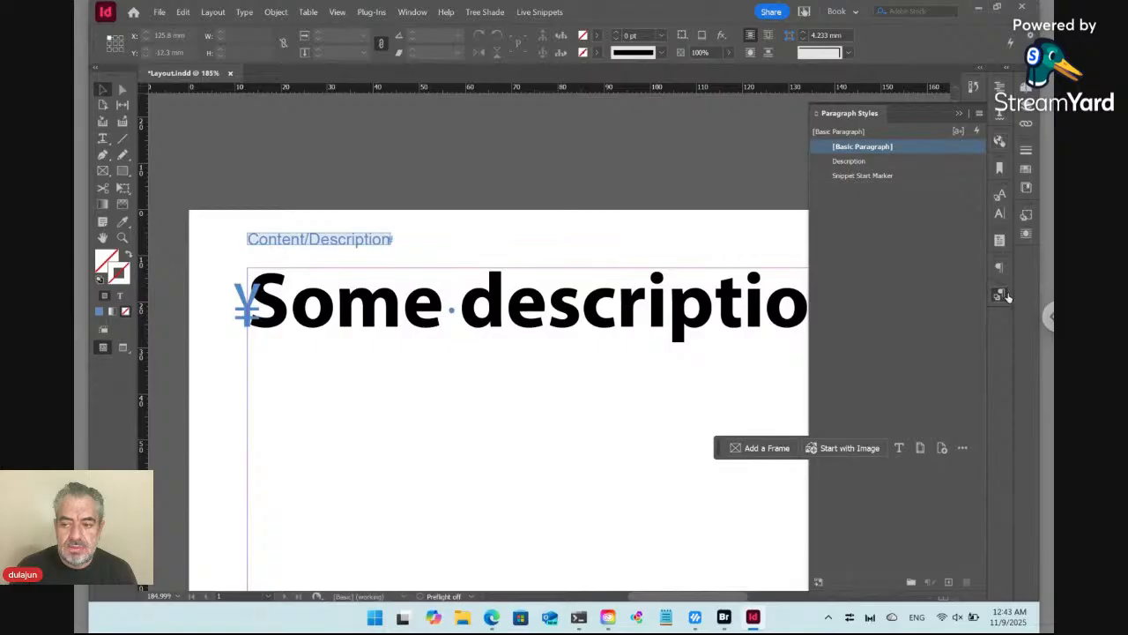
{"action": "left_click", "coordinate": [1007, 296]}
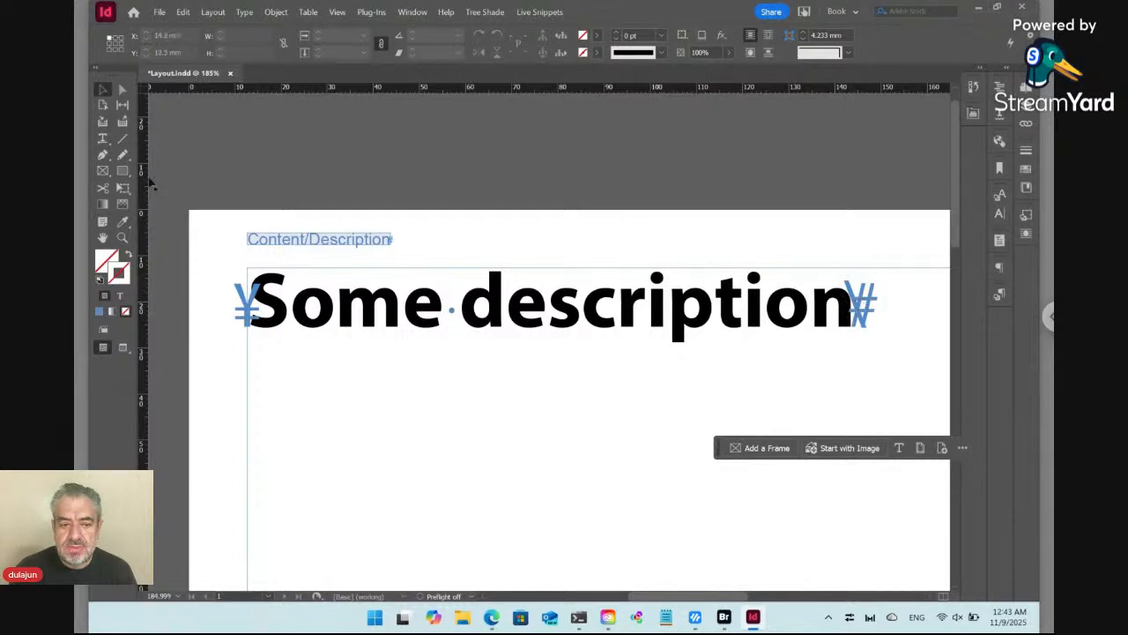
Select the live snippet's content with the Live Snippets selection command and replace it with "New text"
{"action": "left_click", "coordinate": [103, 139]}
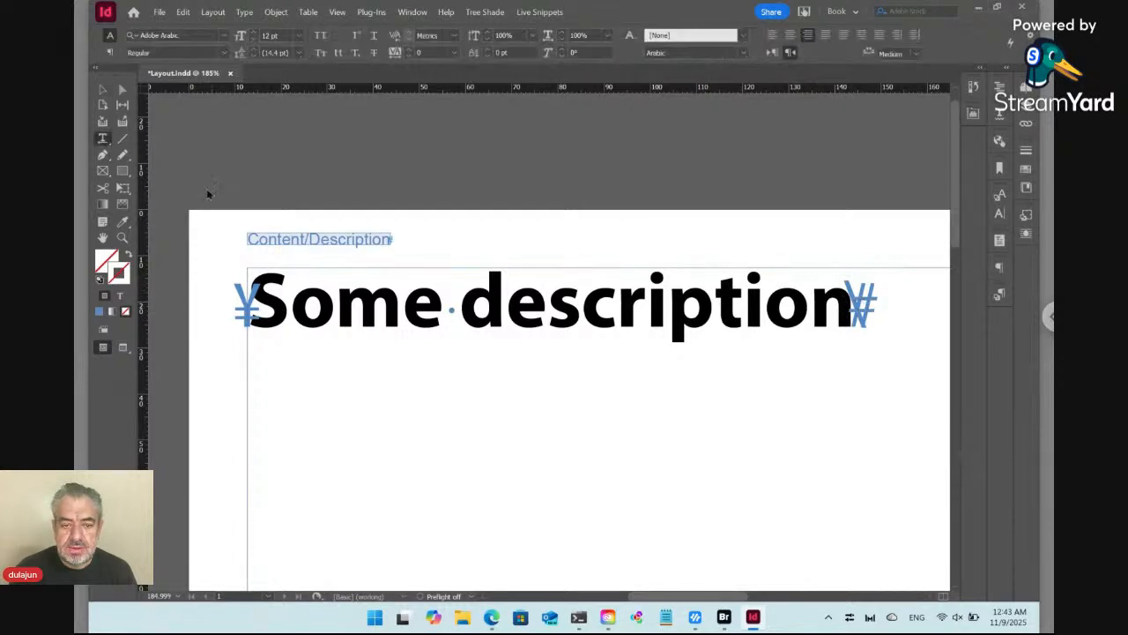
{"action": "left_click", "coordinate": [506, 301]}
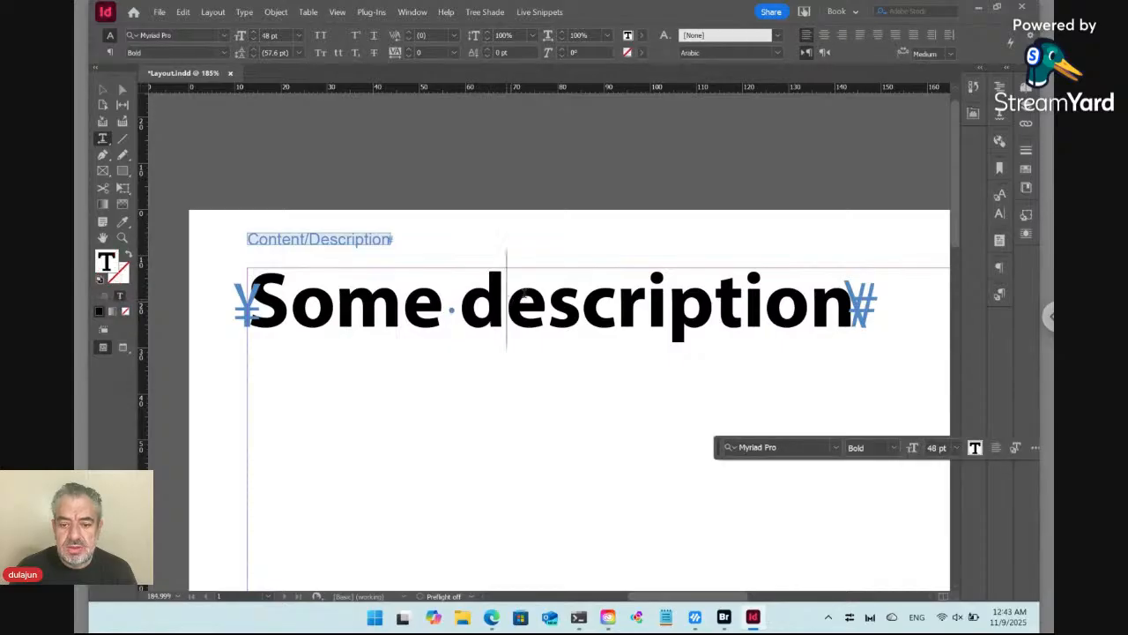
{"action": "left_click", "coordinate": [544, 15]}
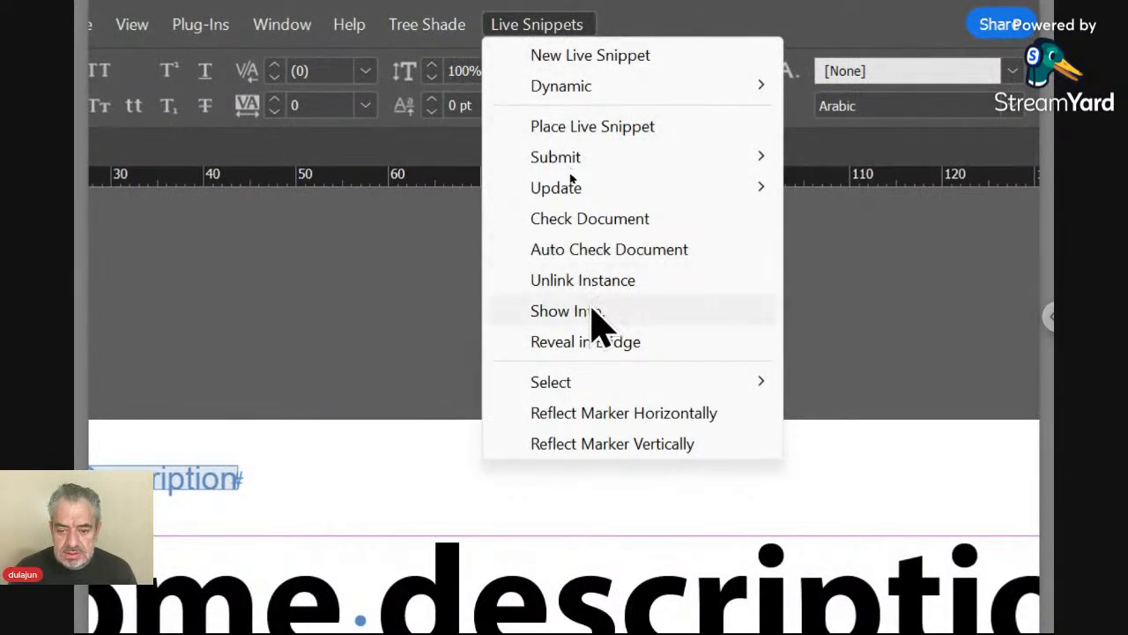
{"action": "mouse_move", "coordinate": [603, 388]}
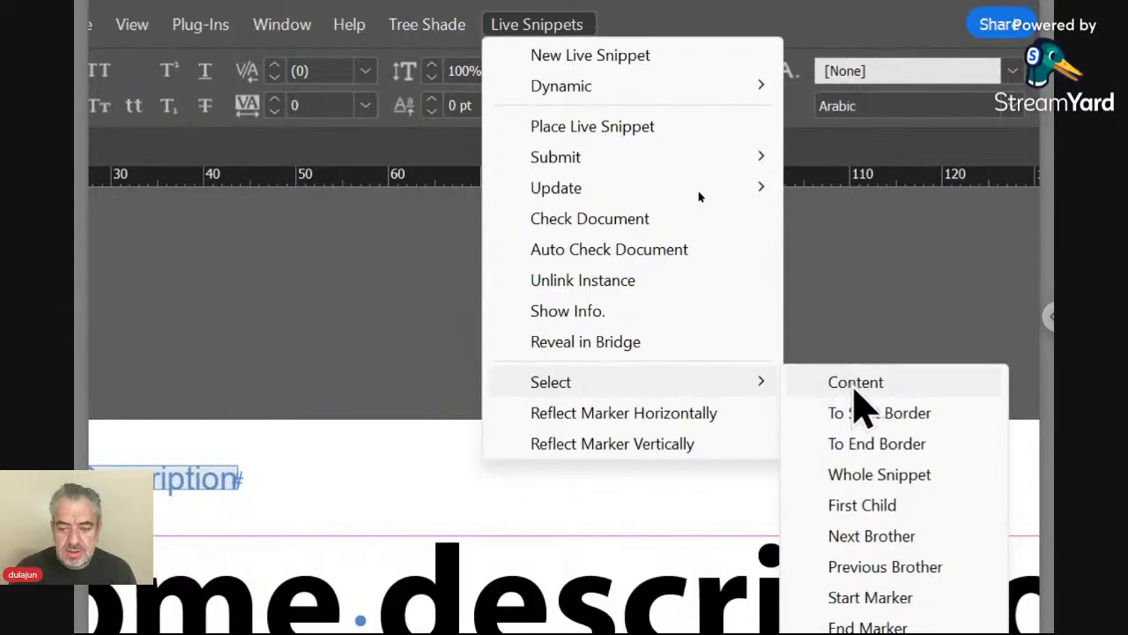
{"action": "left_click", "coordinate": [853, 388]}
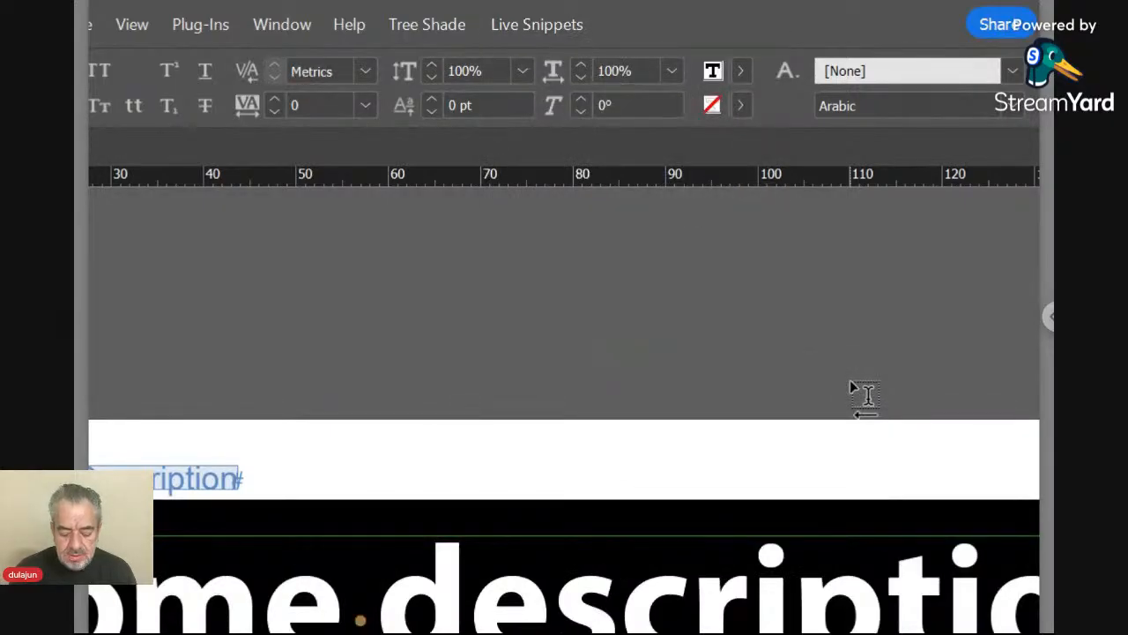
{"action": "key", "text": "ctrl+minus"}
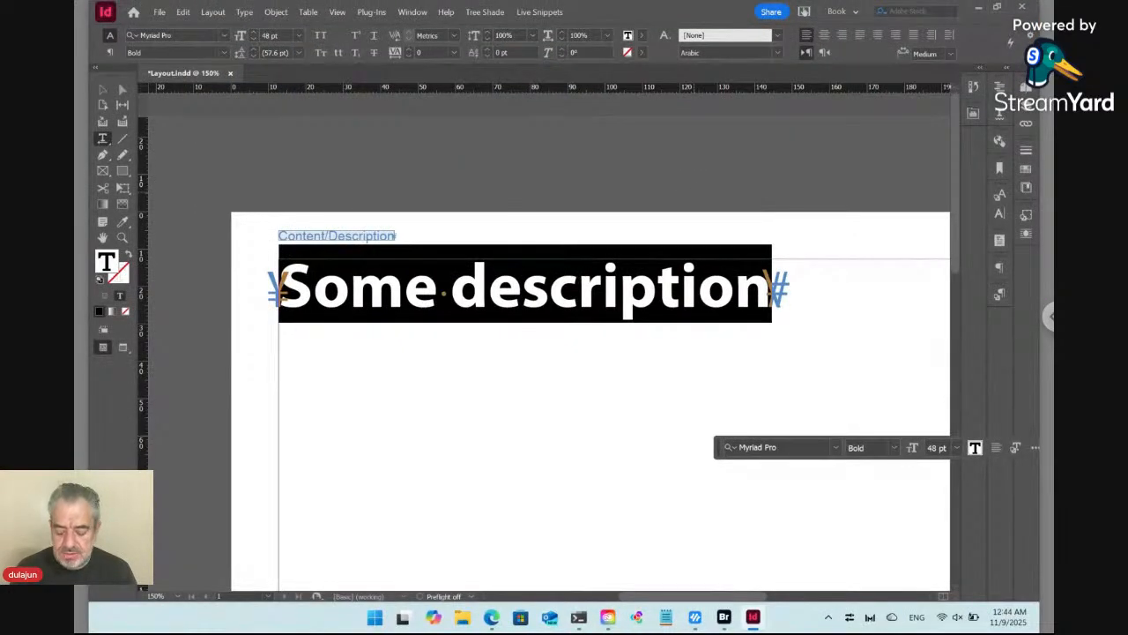
{"action": "key", "text": "BackSpace"}
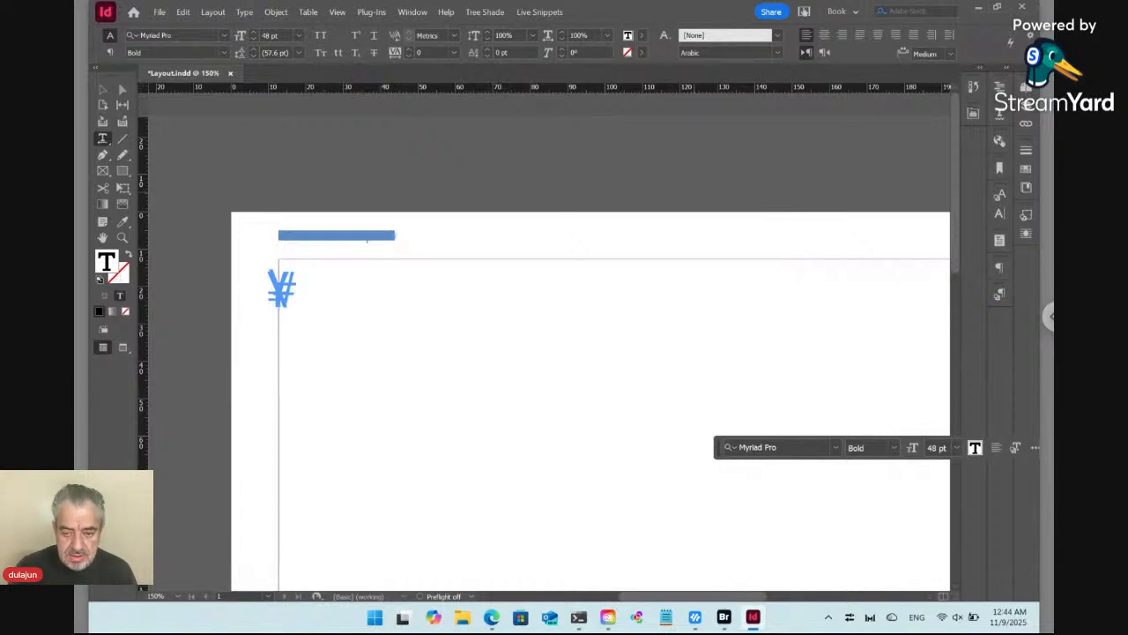
{"action": "type", "text": "New"}
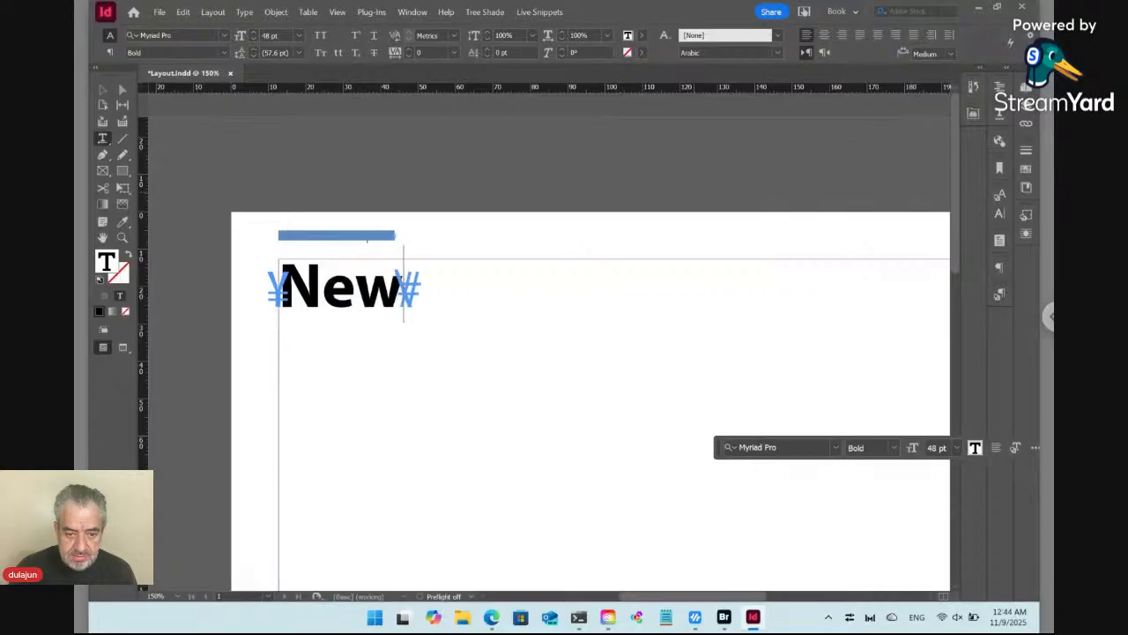
{"action": "type", "text": " text"}
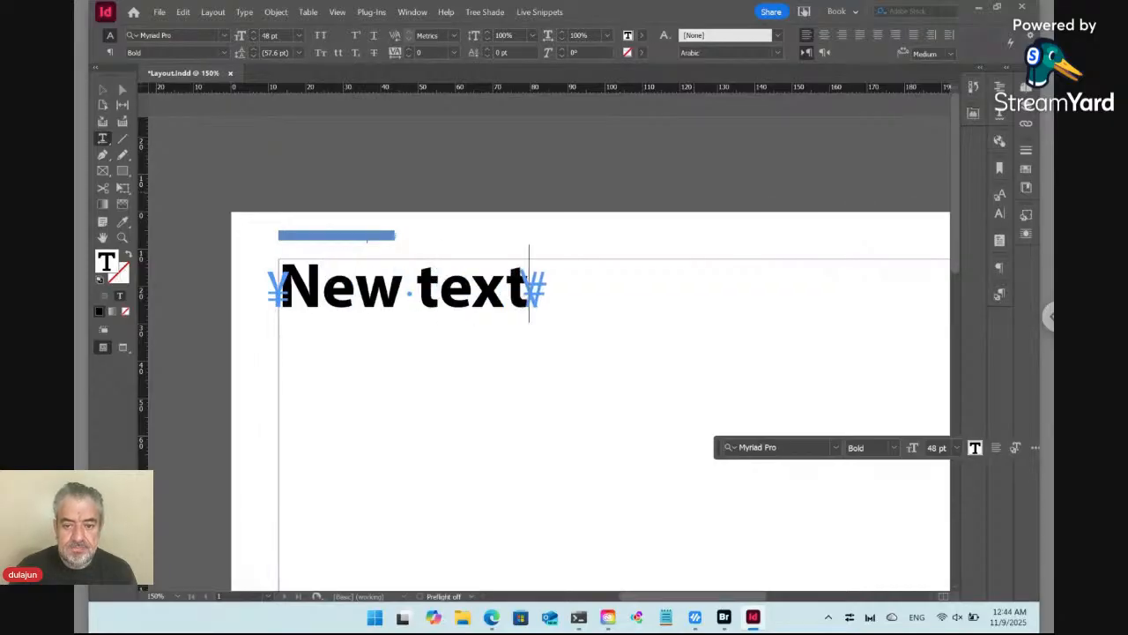
Select from before the word "text" to the snippet's end border and replace that part with "paragraph"
{"action": "left_click", "coordinate": [416, 284]}
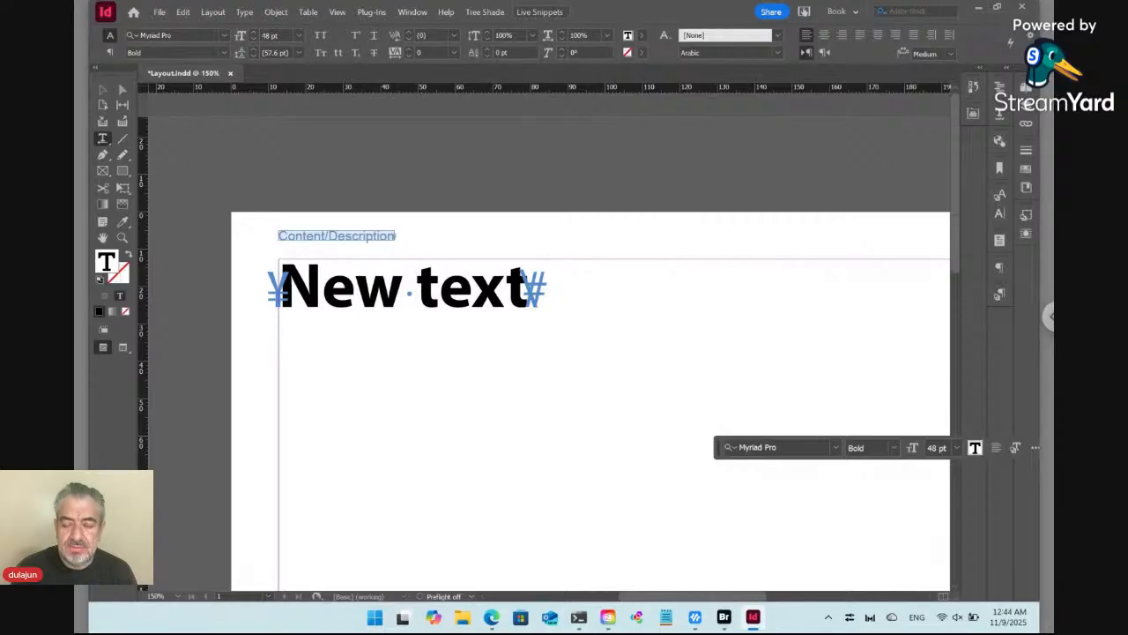
{"action": "left_click", "coordinate": [539, 13]}
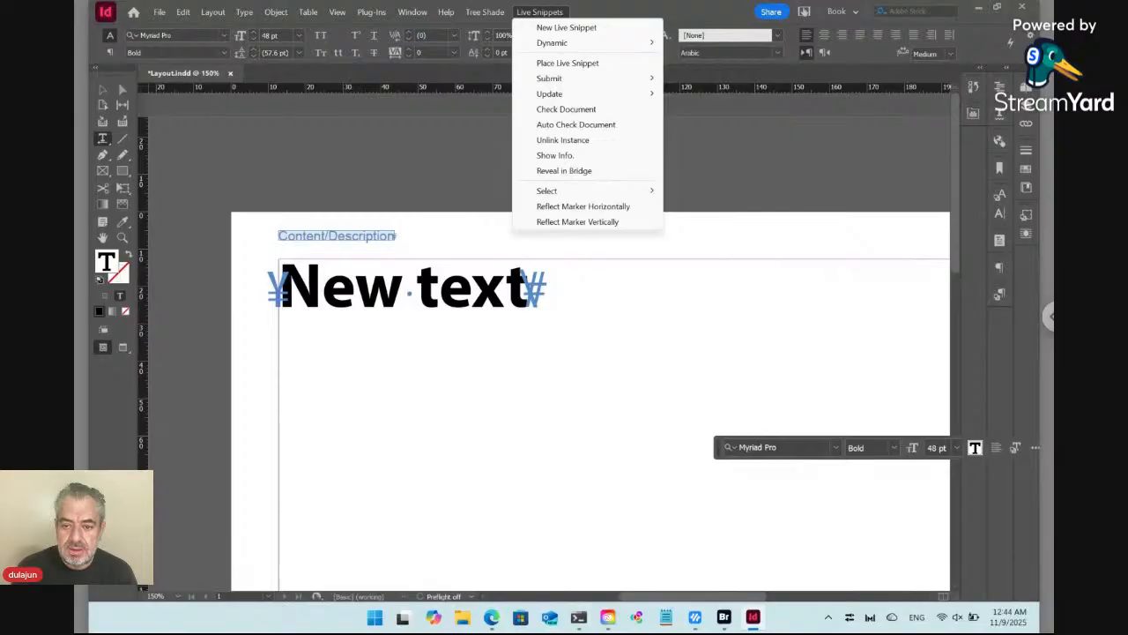
{"action": "mouse_move", "coordinate": [602, 196]}
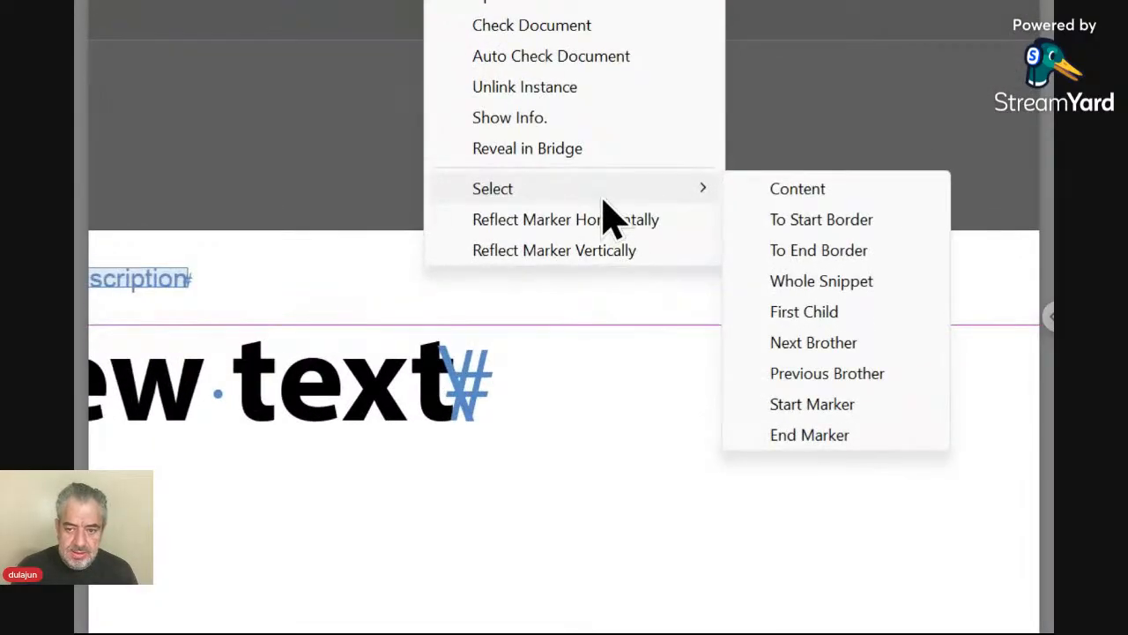
{"action": "left_click", "coordinate": [825, 254]}
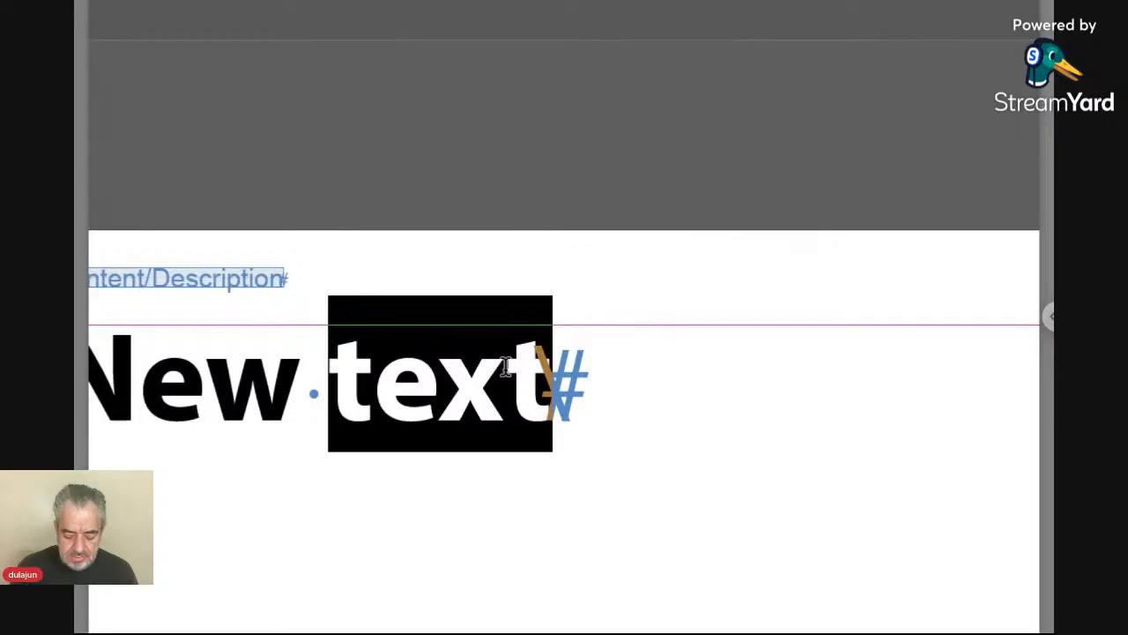
{"action": "type", "text": "para"}
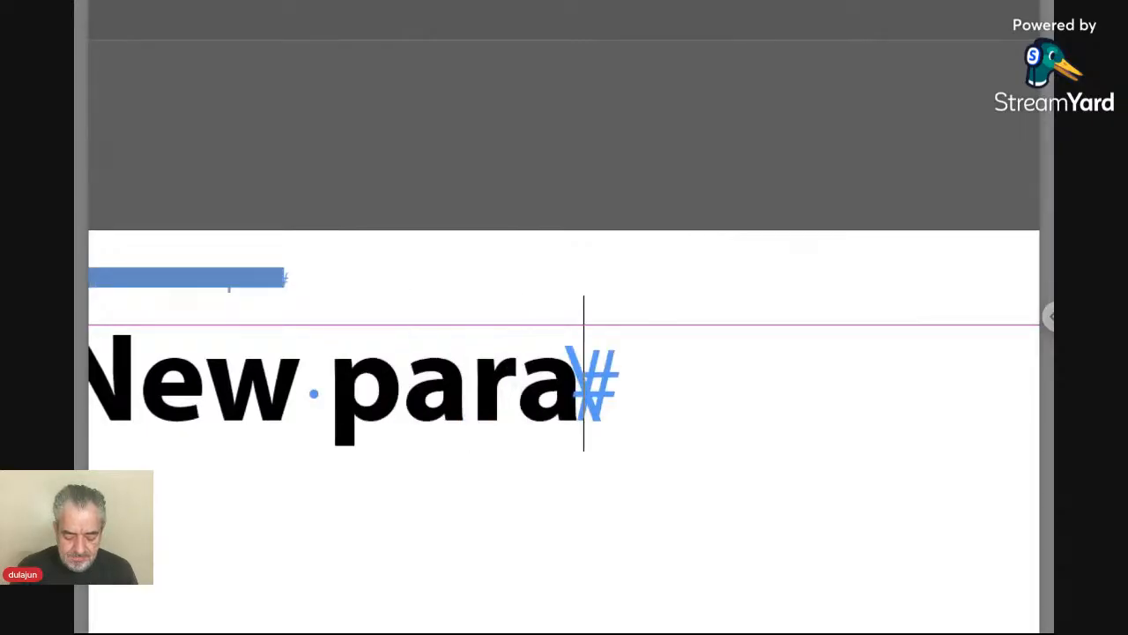
{"action": "type", "text": "graph"}
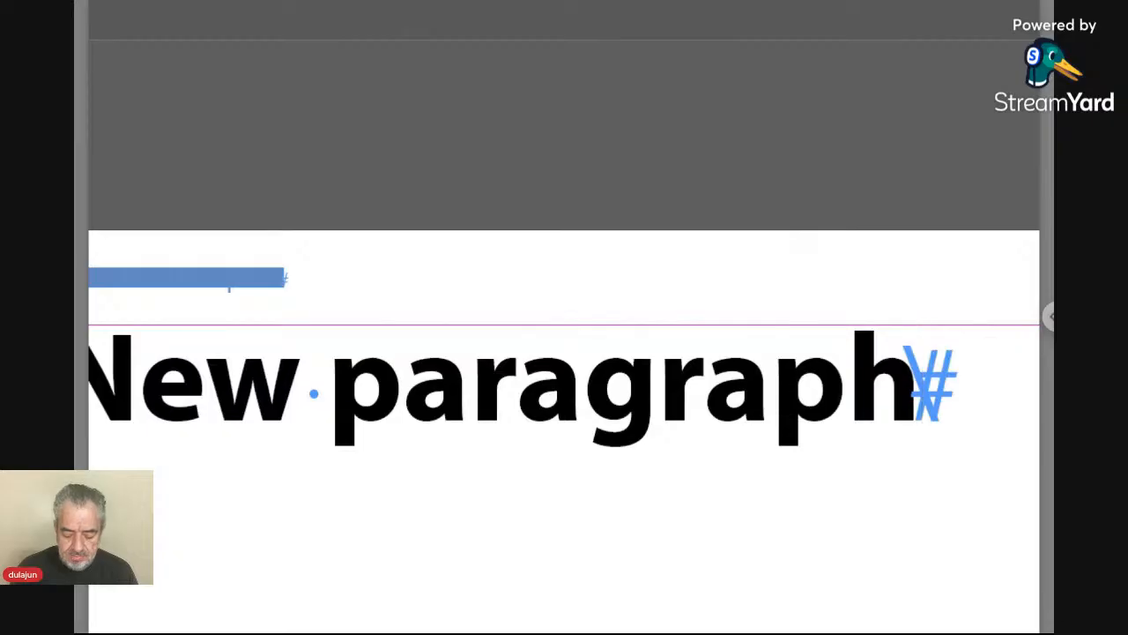
Open the Keyboard Shortcuts settings and choose the Content command in the Scripts product area
{"action": "key", "text": "ctrl+minus"}
{"action": "key", "text": "ctrl+minus"}
{"action": "key", "text": "ctrl+minus"}
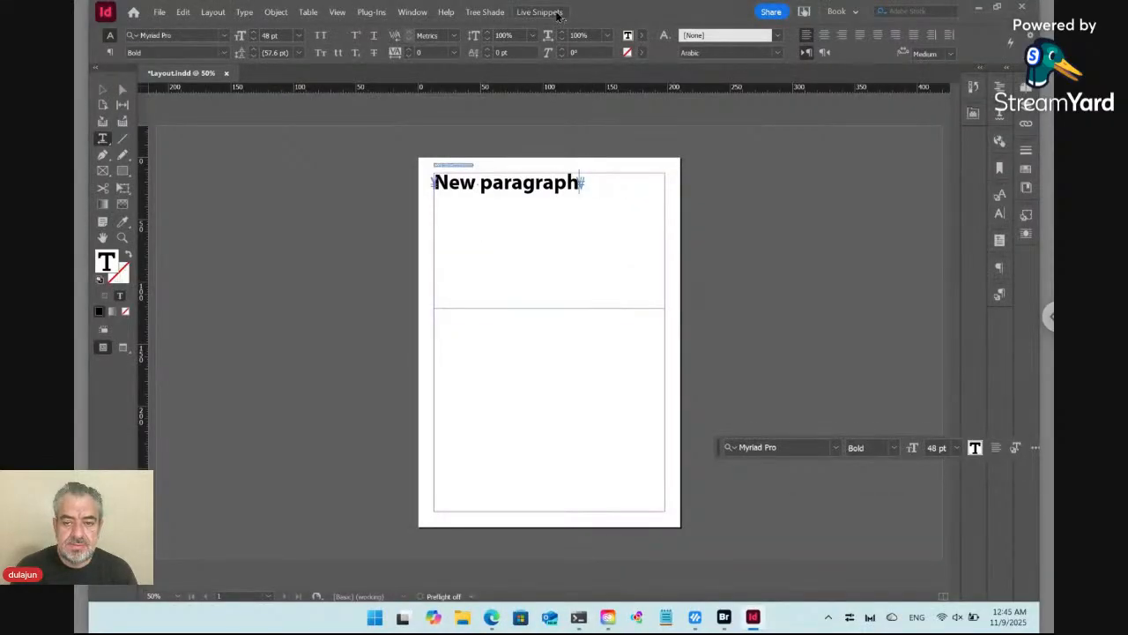
{"action": "left_click", "coordinate": [556, 13]}
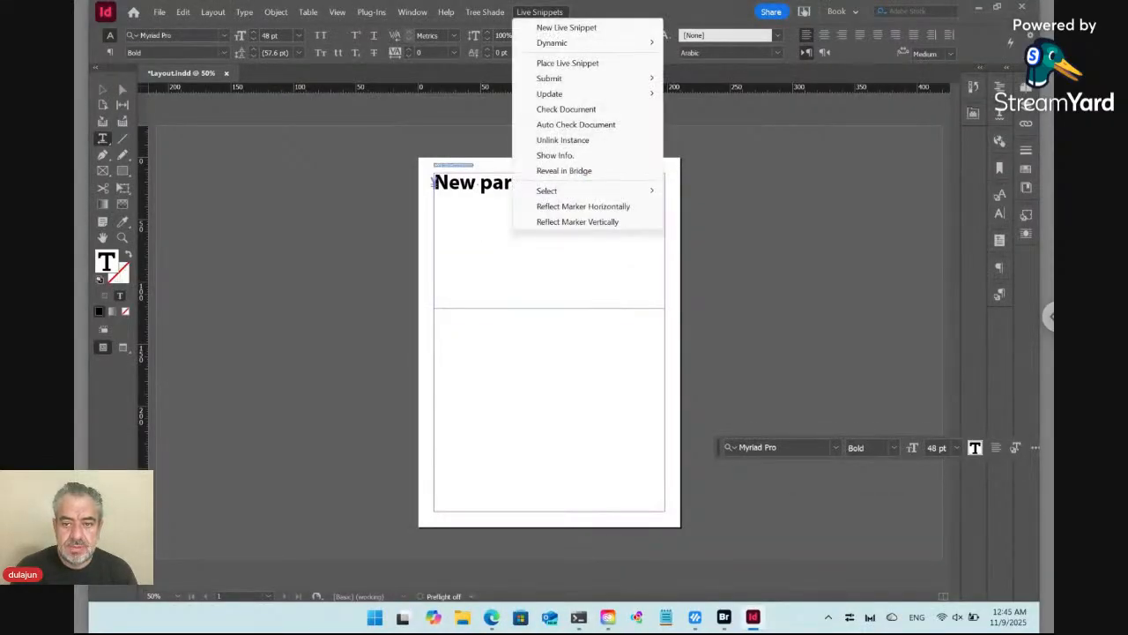
{"action": "left_click", "coordinate": [555, 14]}
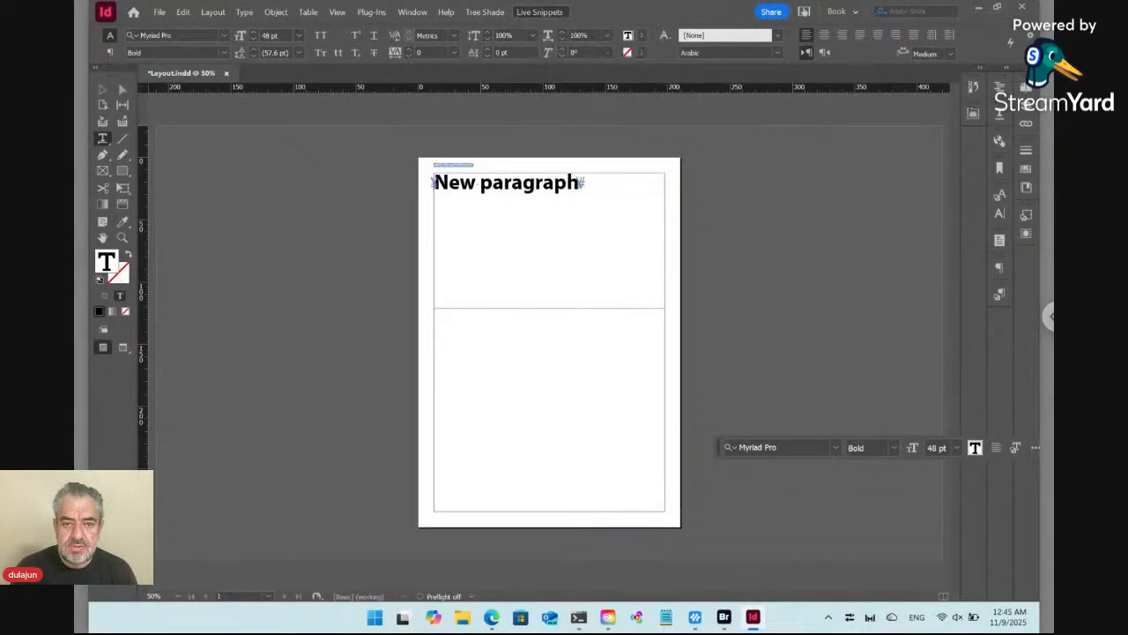
{"action": "left_click", "coordinate": [183, 12]}
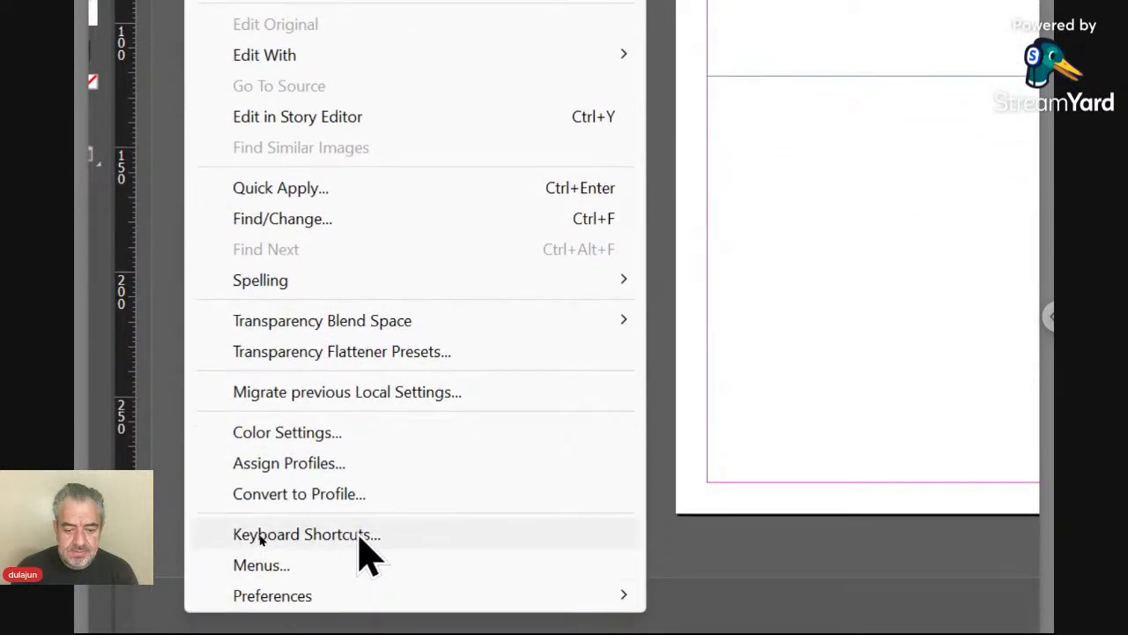
{"action": "left_click", "coordinate": [261, 539]}
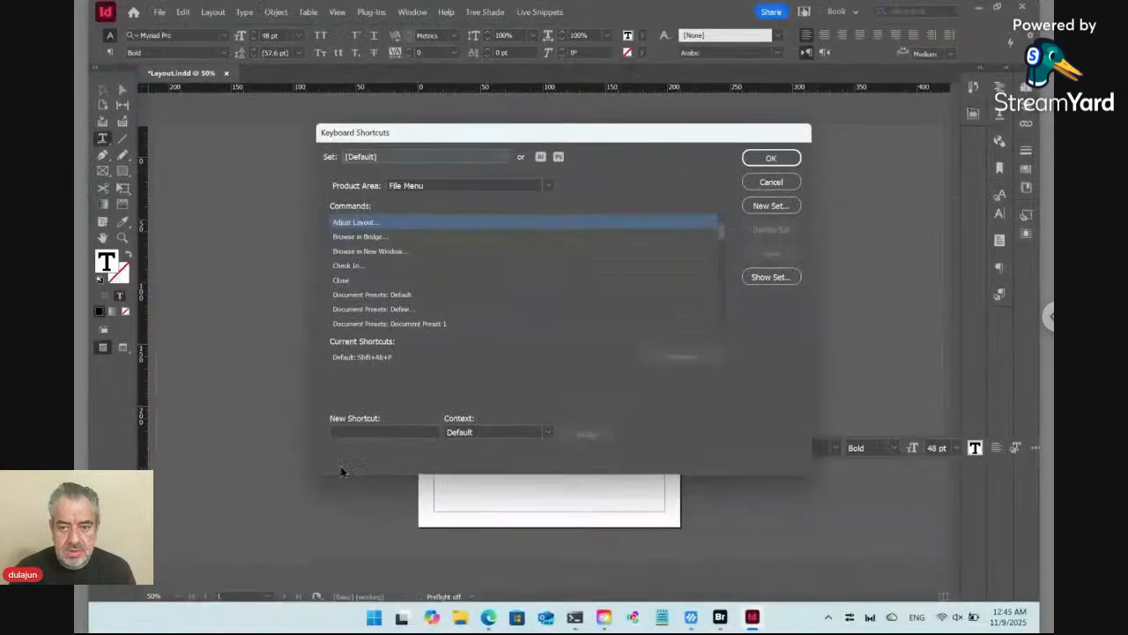
{"action": "left_click", "coordinate": [428, 185]}
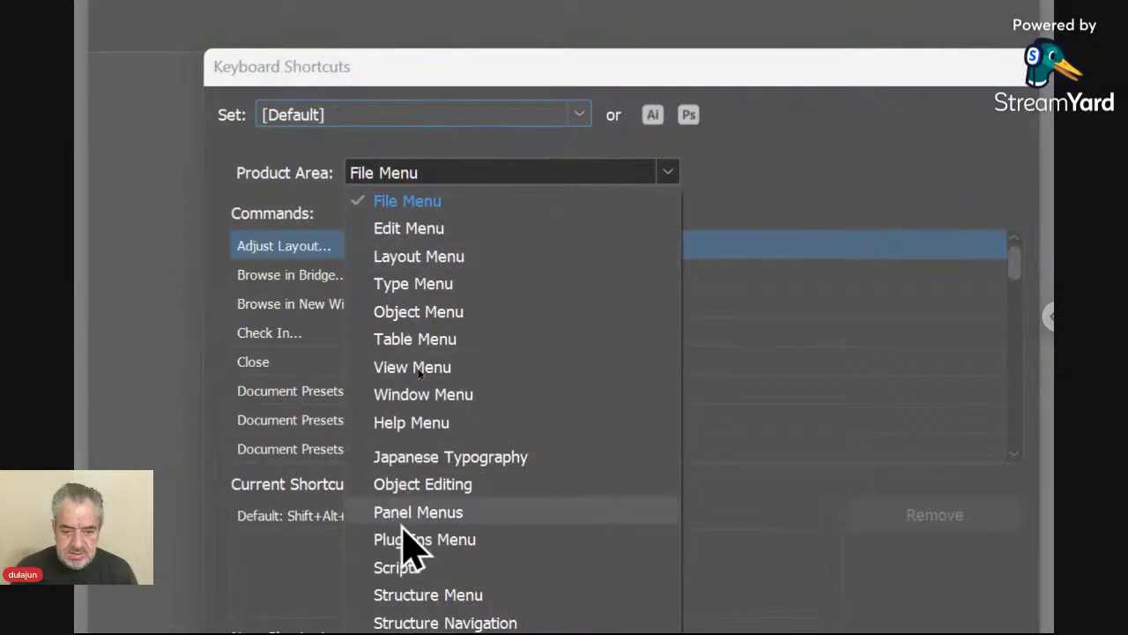
{"action": "left_click", "coordinate": [421, 560]}
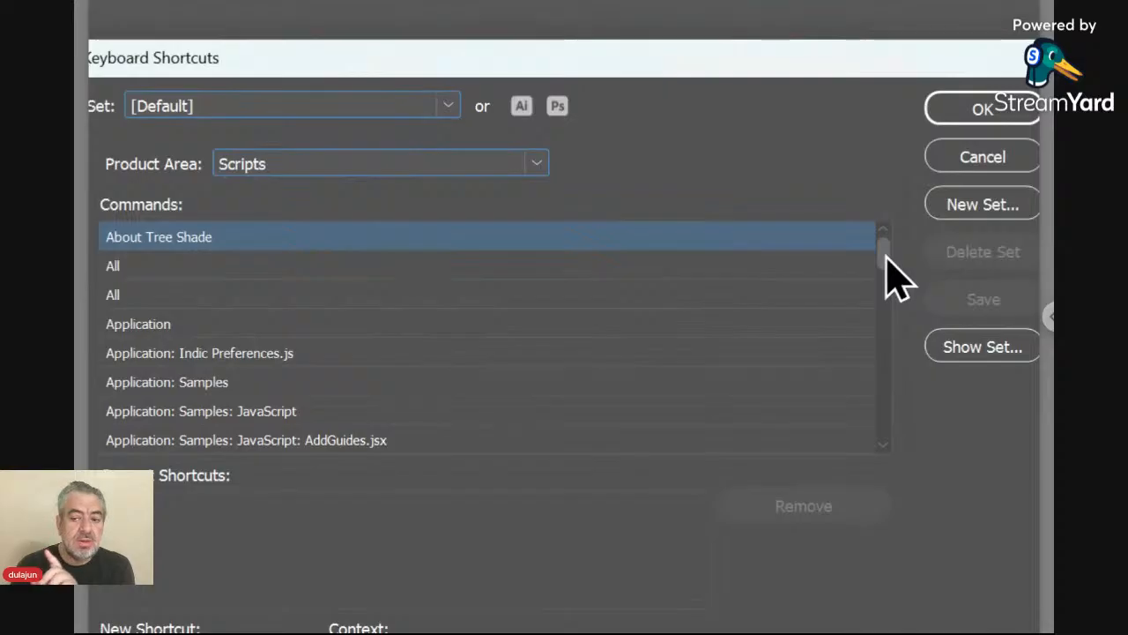
{"action": "left_click_drag", "start_coordinate": [887, 257], "coordinate": [877, 377]}
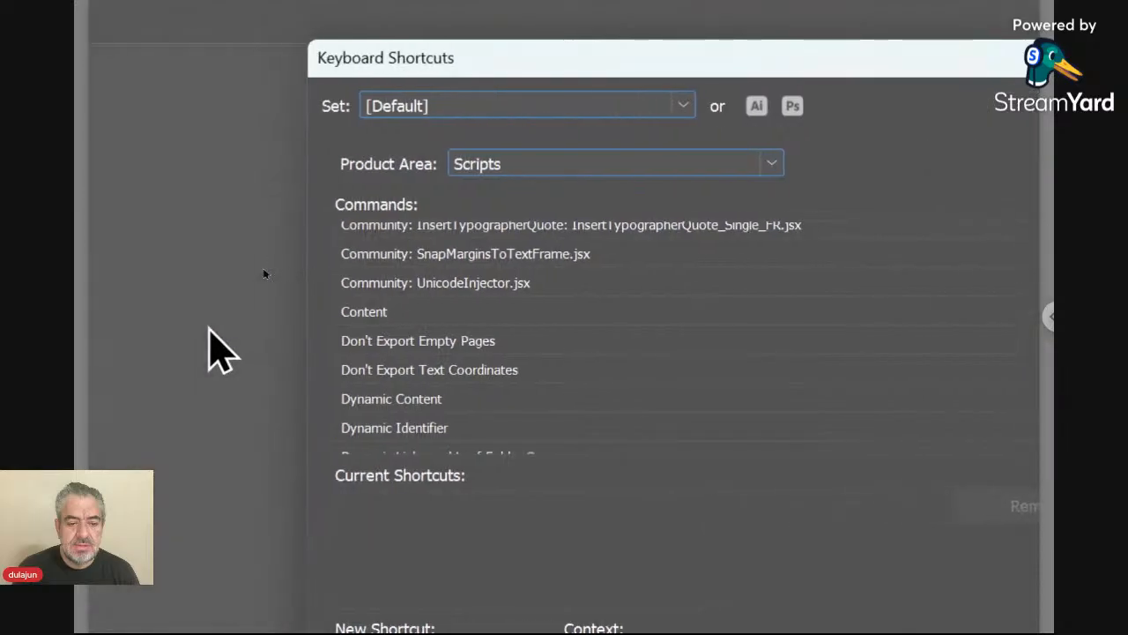
{"action": "left_click", "coordinate": [380, 319]}
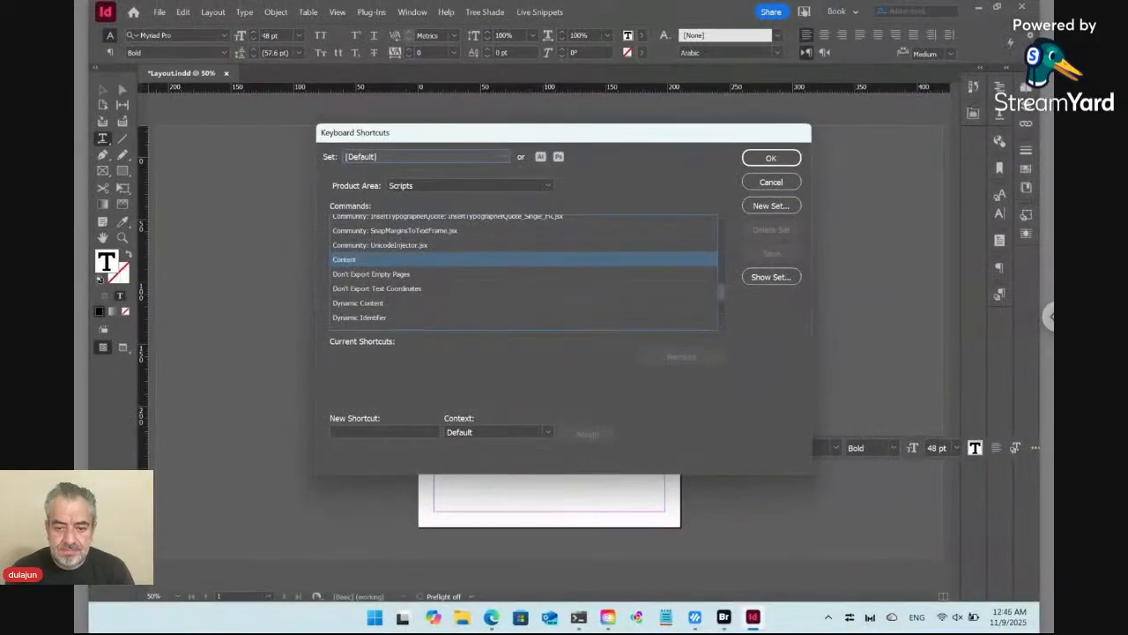
Assign the new shortcut Shift+Alt+C to the Content command in the Text context
{"action": "left_click", "coordinate": [370, 434]}
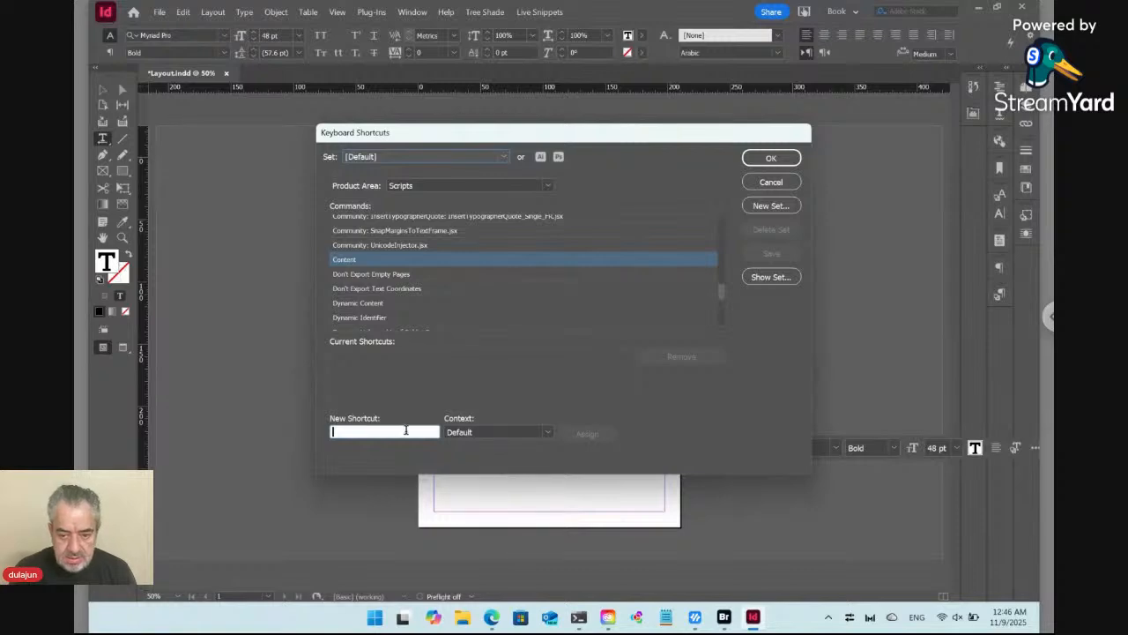
{"action": "left_click", "coordinate": [456, 433]}
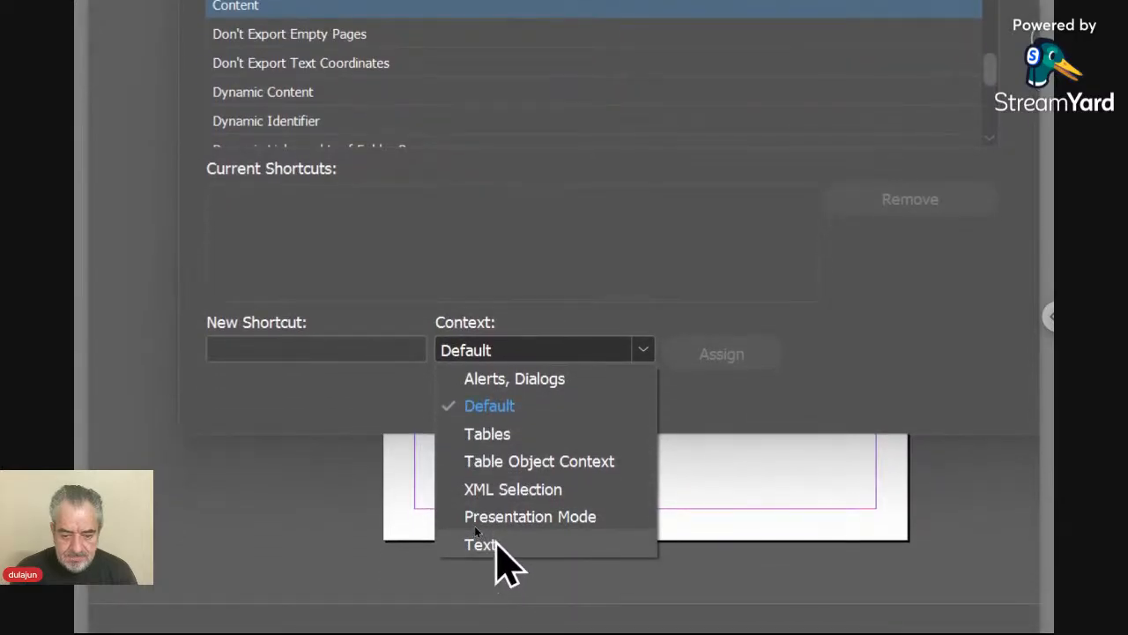
{"action": "left_click", "coordinate": [481, 624]}
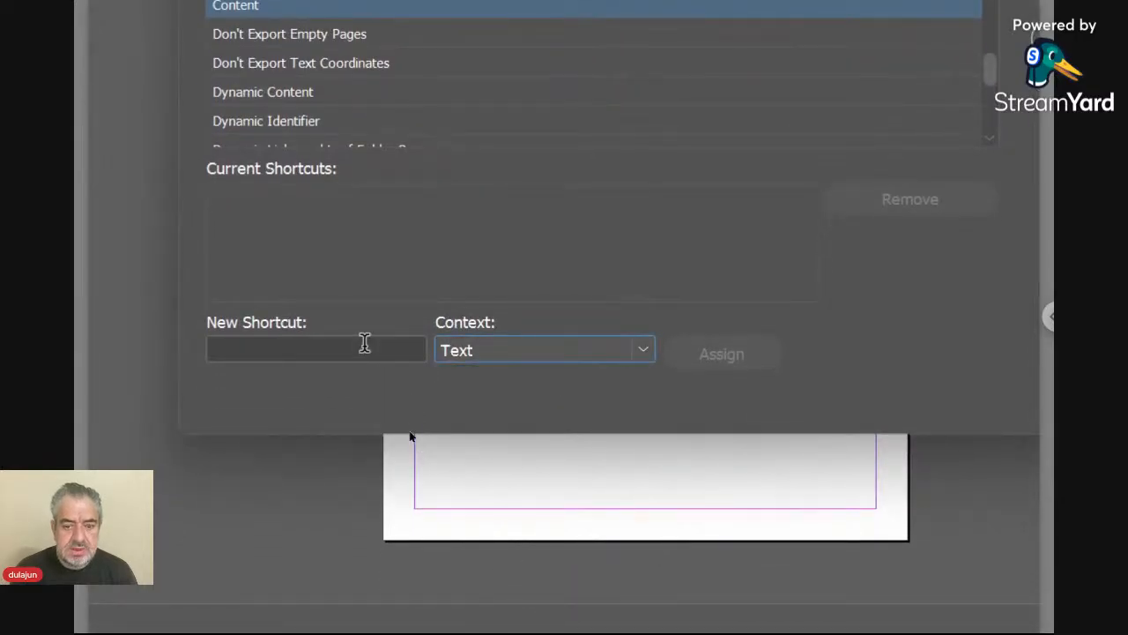
{"action": "left_click", "coordinate": [364, 342]}
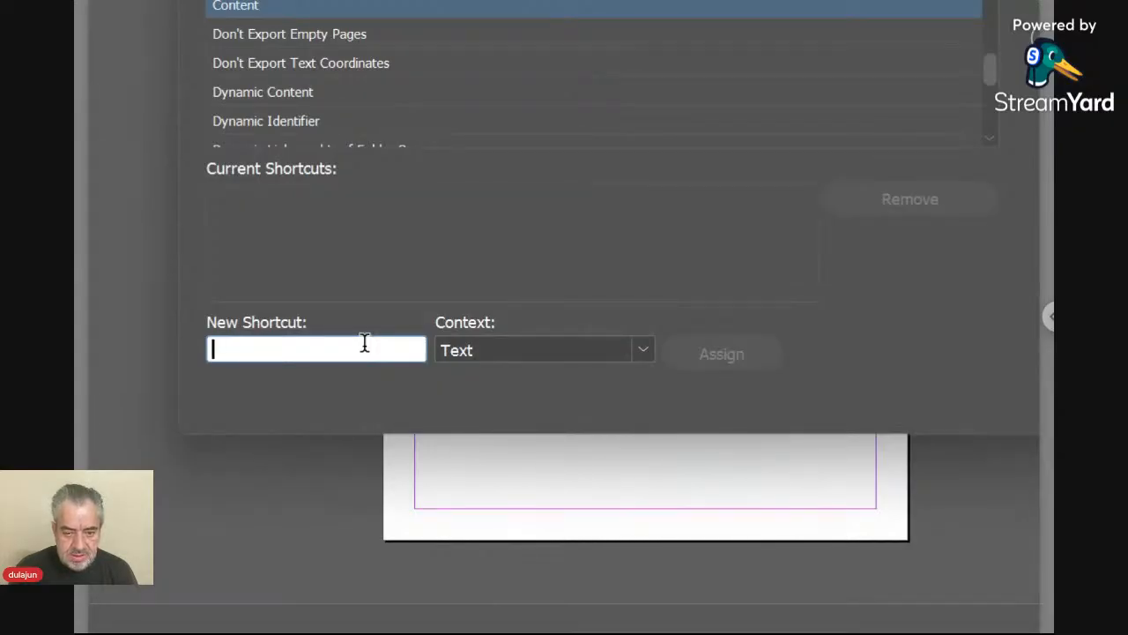
{"action": "key", "text": "shift+alt+s"}
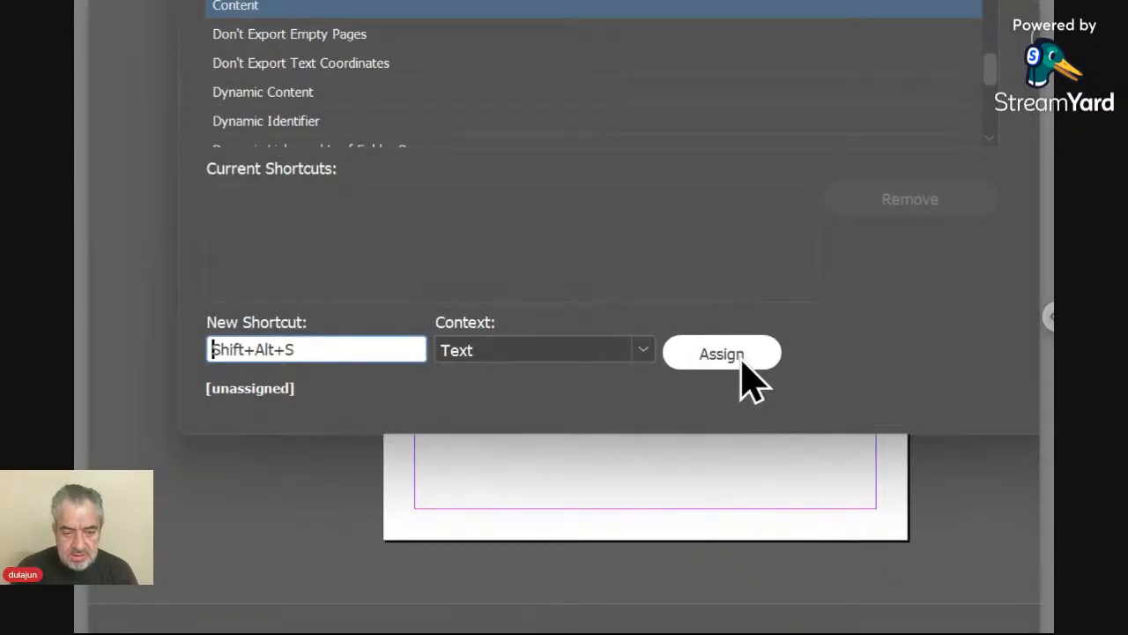
{"action": "key", "text": "shift+alt+c"}
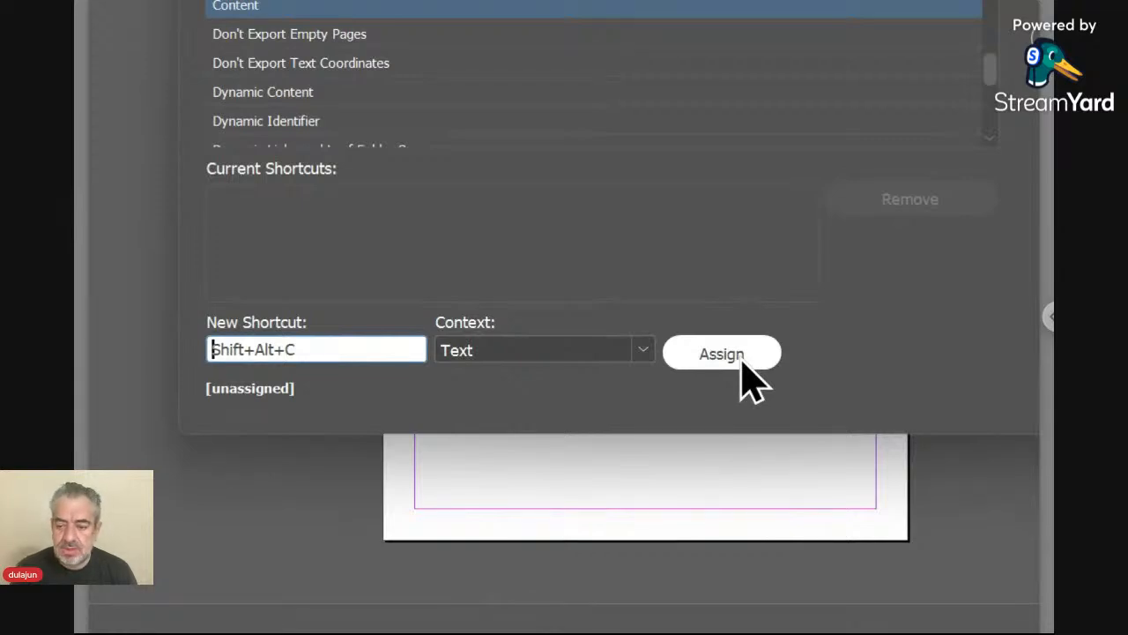
{"action": "left_click", "coordinate": [742, 360]}
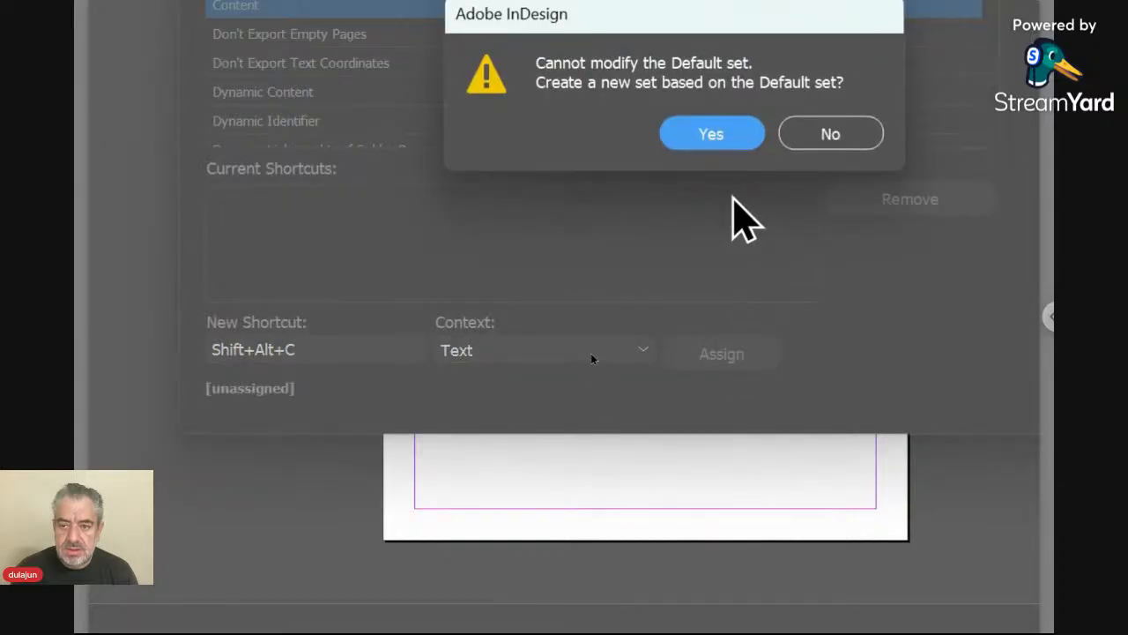
Create a shortcut set named "Tree Shade" based on the Default set and confirm the keyboard shortcut settings
{"action": "left_click", "coordinate": [733, 137]}
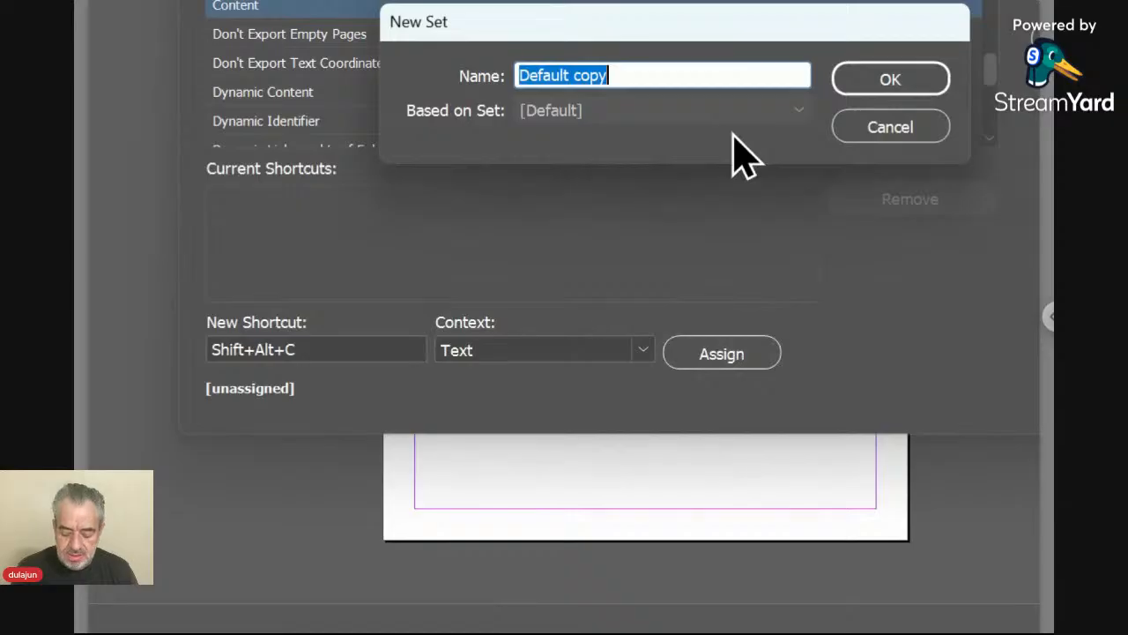
{"action": "type", "text": "Tree "}
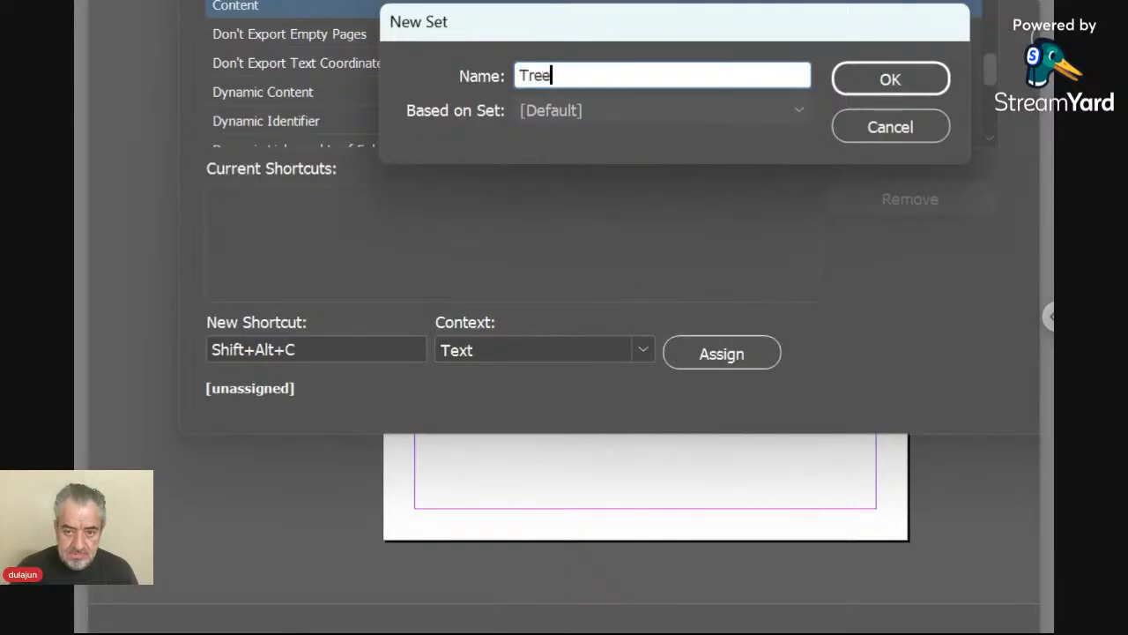
{"action": "type", "text": "Shade"}
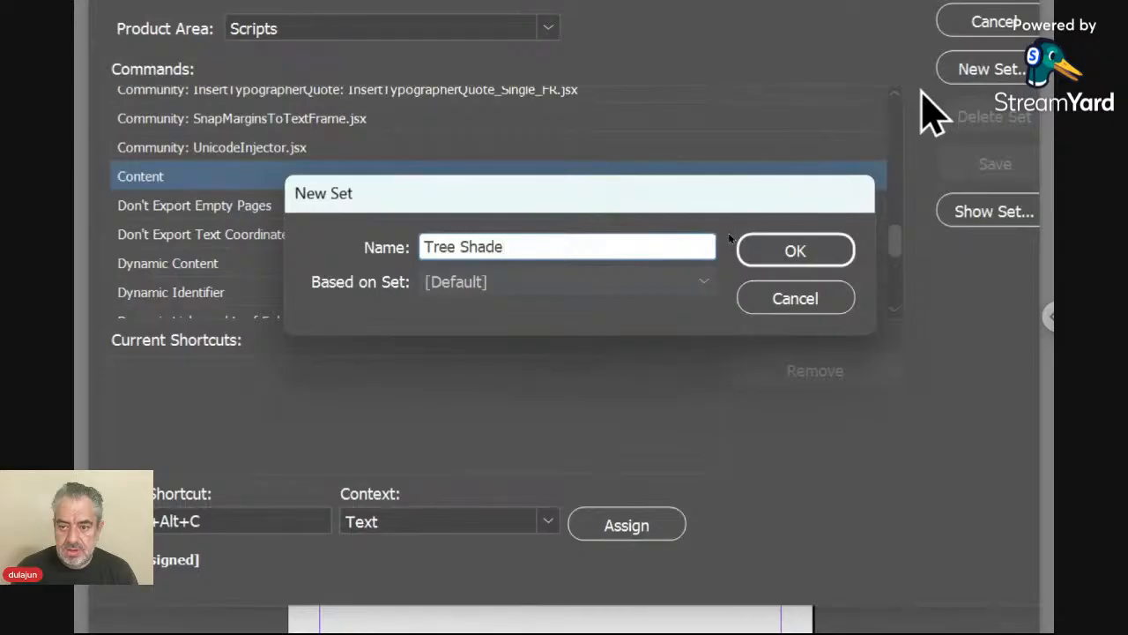
{"action": "left_click", "coordinate": [836, 250]}
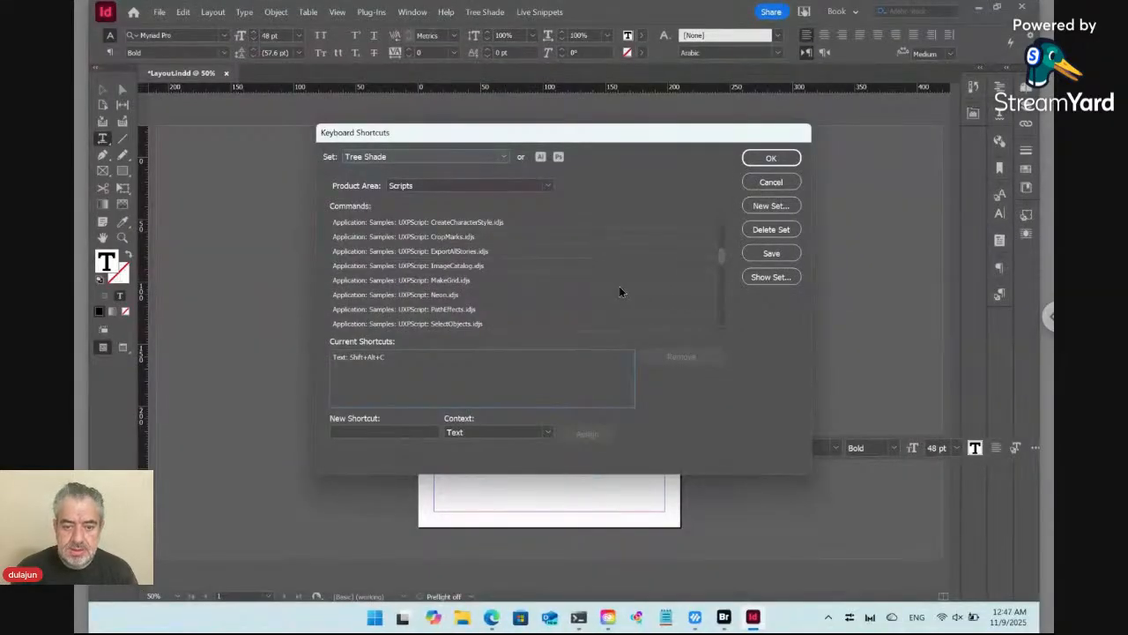
{"action": "left_click", "coordinate": [765, 158]}
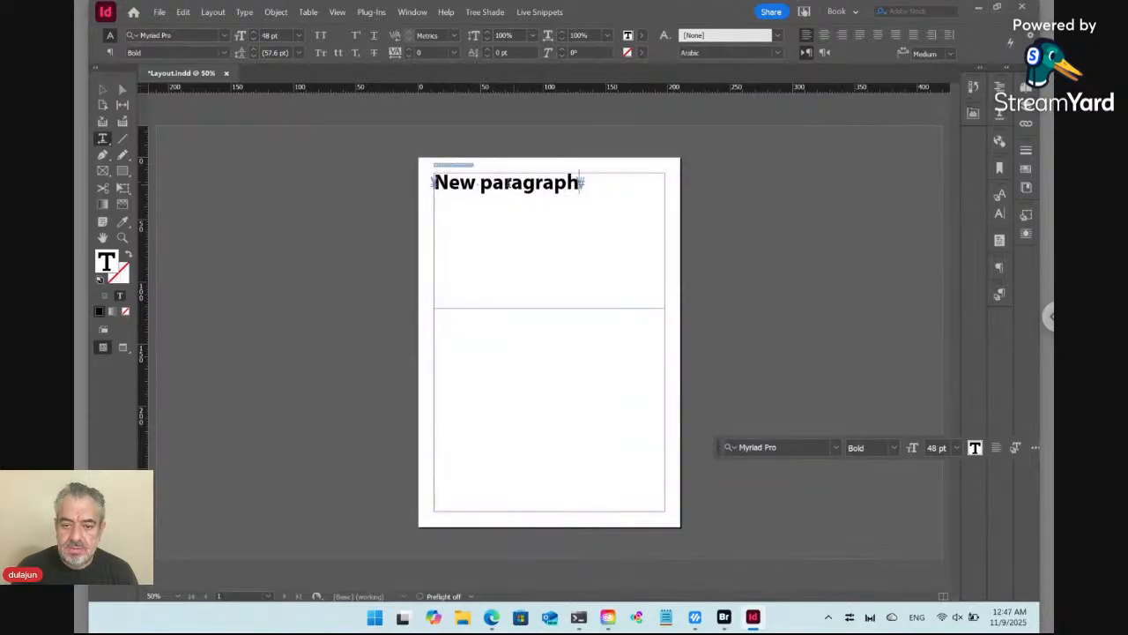
Test the newly assigned Content selection shortcut from two cursor positions inside the "New paragraph" snippet
{"action": "left_click", "coordinate": [506, 182]}
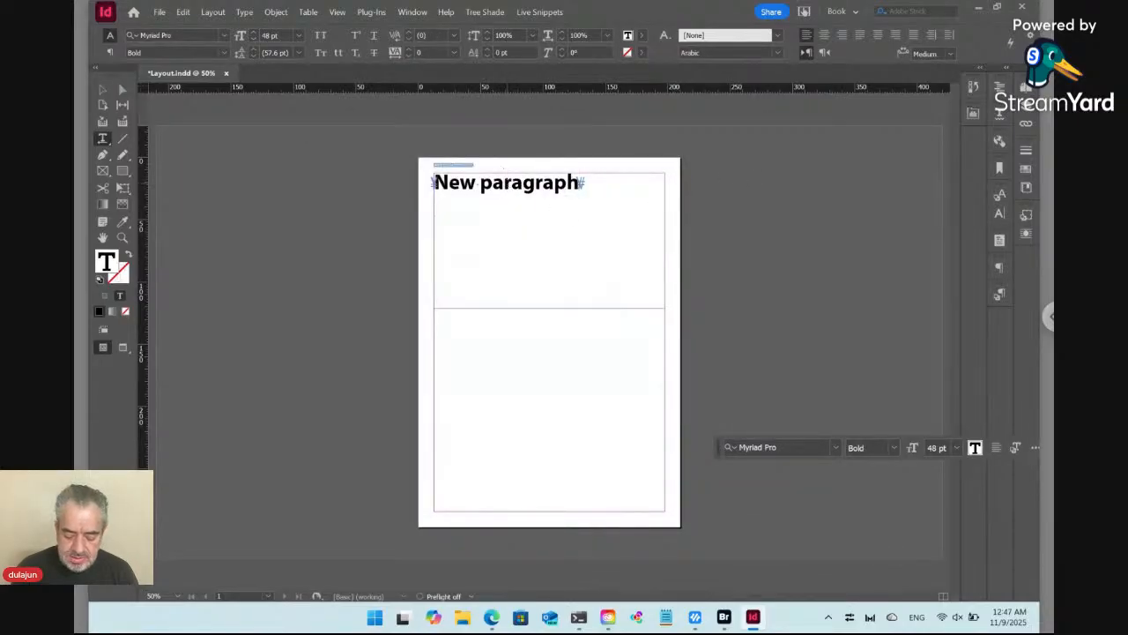
{"action": "key", "text": "ctrl+equal"}
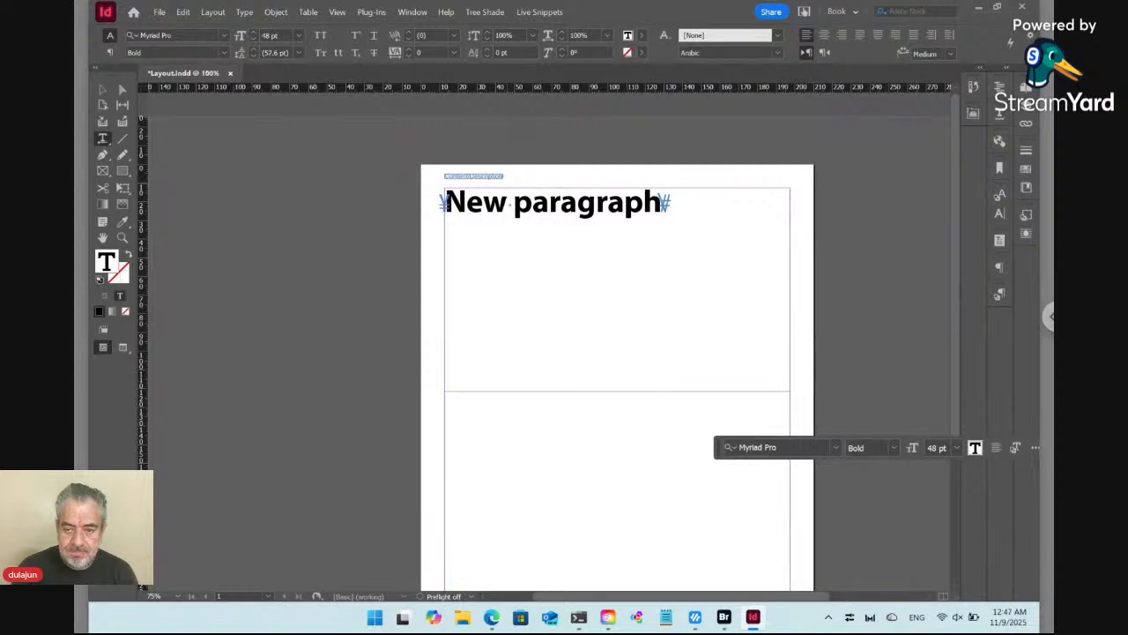
{"action": "key", "text": "ctrl+equal"}
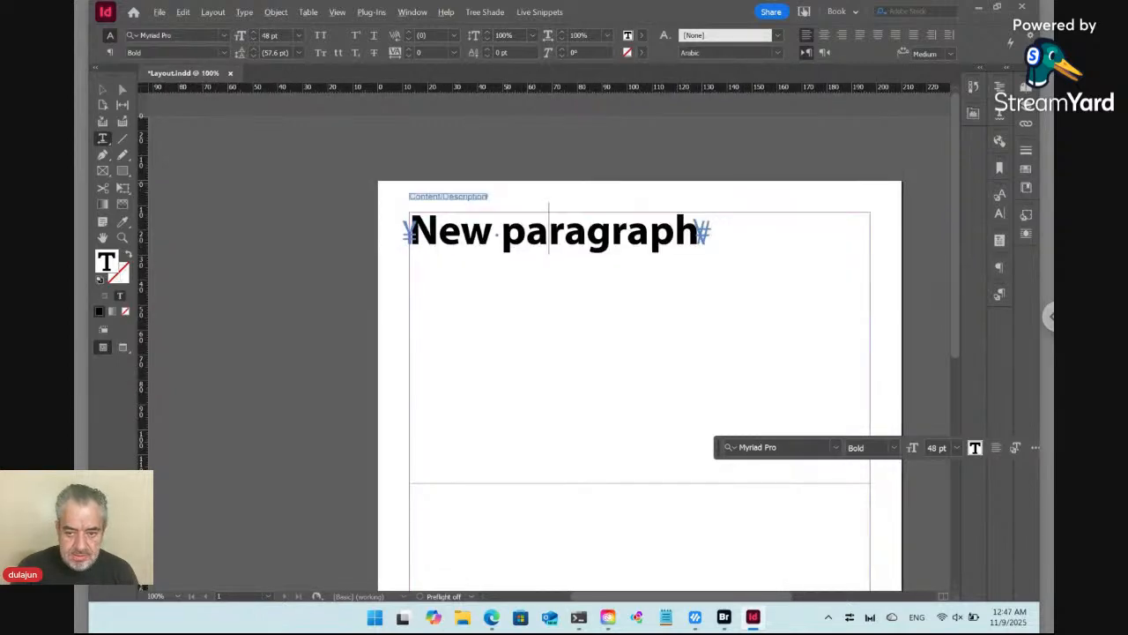
{"action": "key", "text": "ctrl+a"}
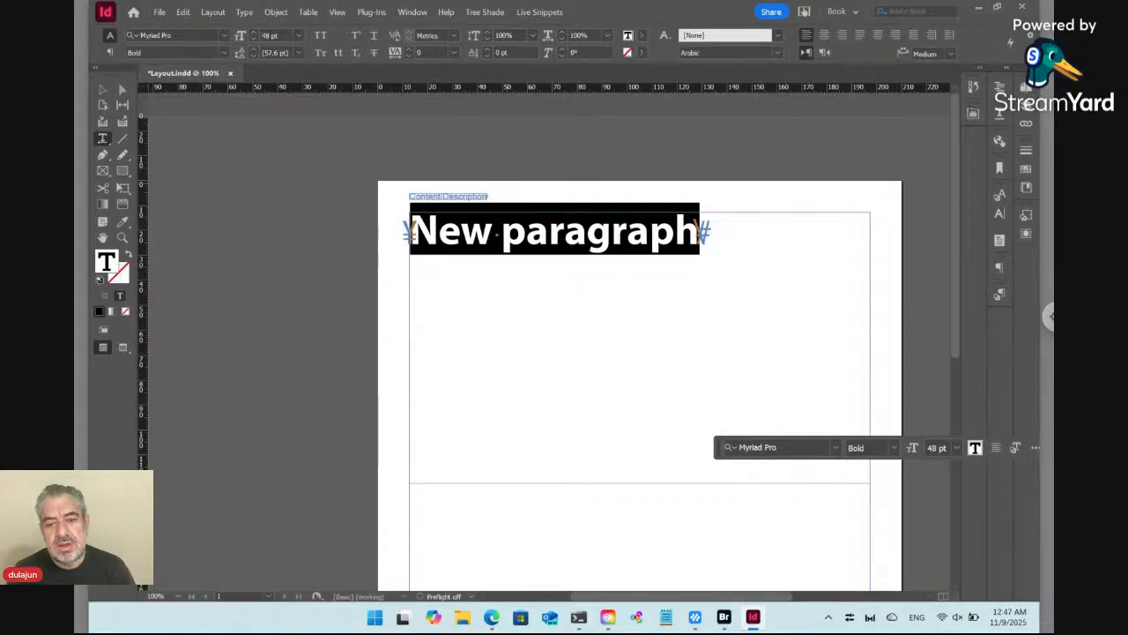
{"action": "left_click", "coordinate": [492, 228]}
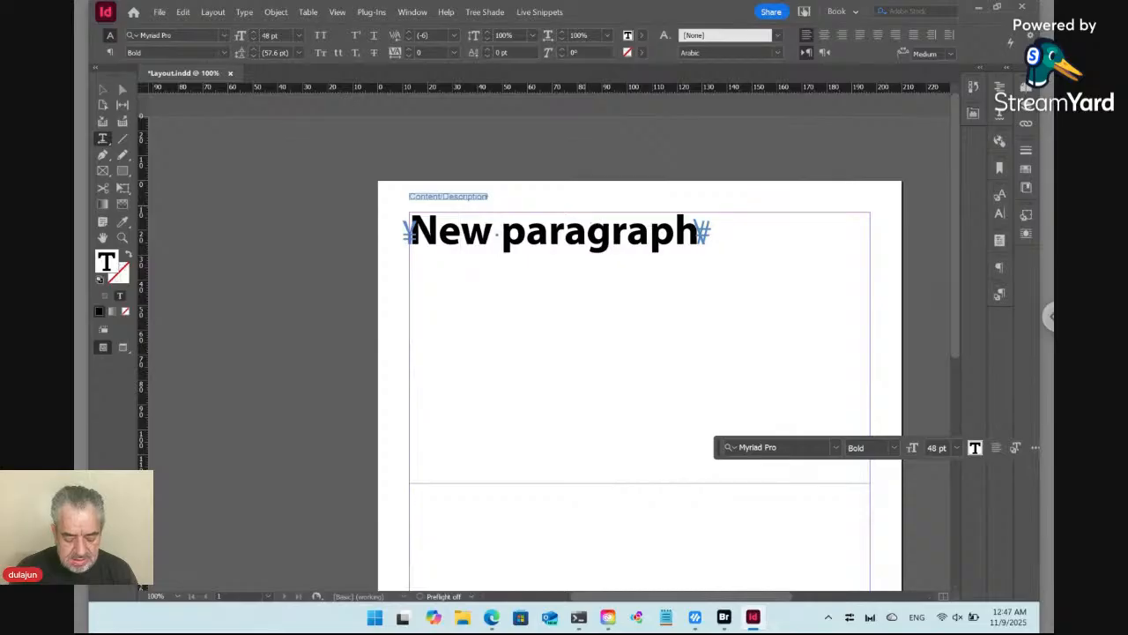
{"action": "key", "text": "ctrl+a"}
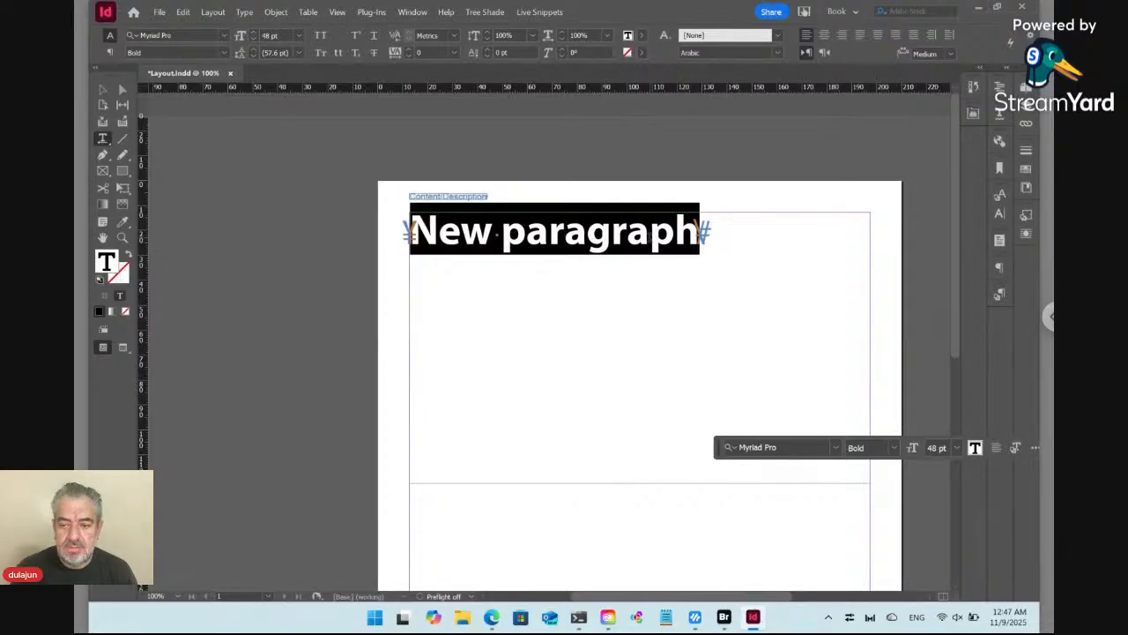
Append the word "text" after "New paragraph" inside the snippet's end border, checking the content selection
{"action": "key", "text": "Right"}
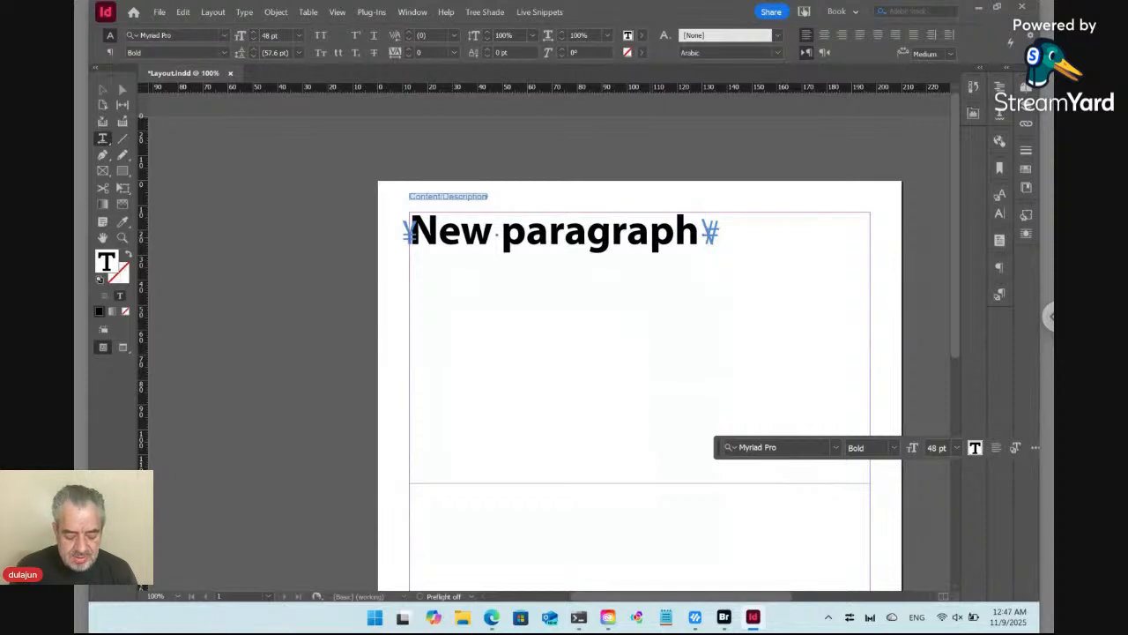
{"action": "key", "text": "ctrl+a"}
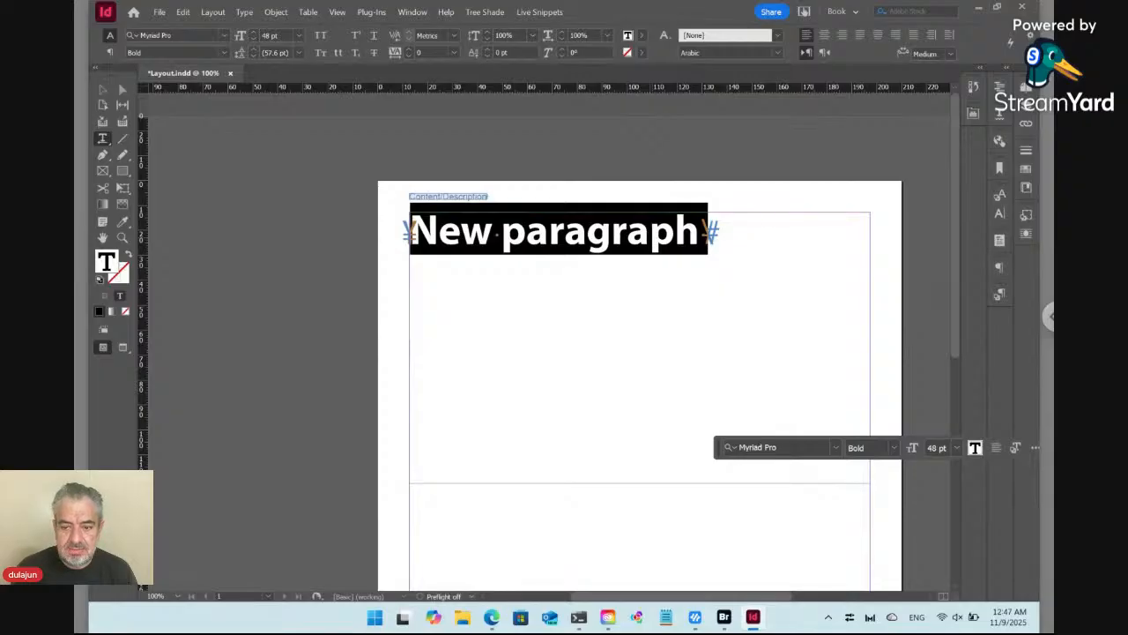
{"action": "key", "text": "Right"}
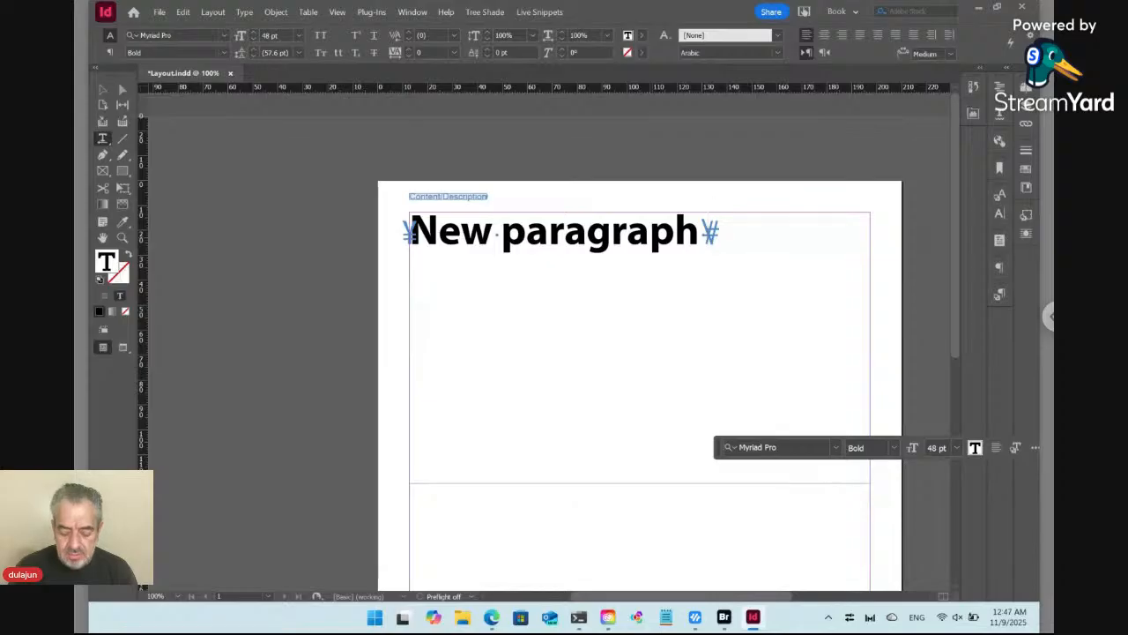
{"action": "type", "text": "text"}
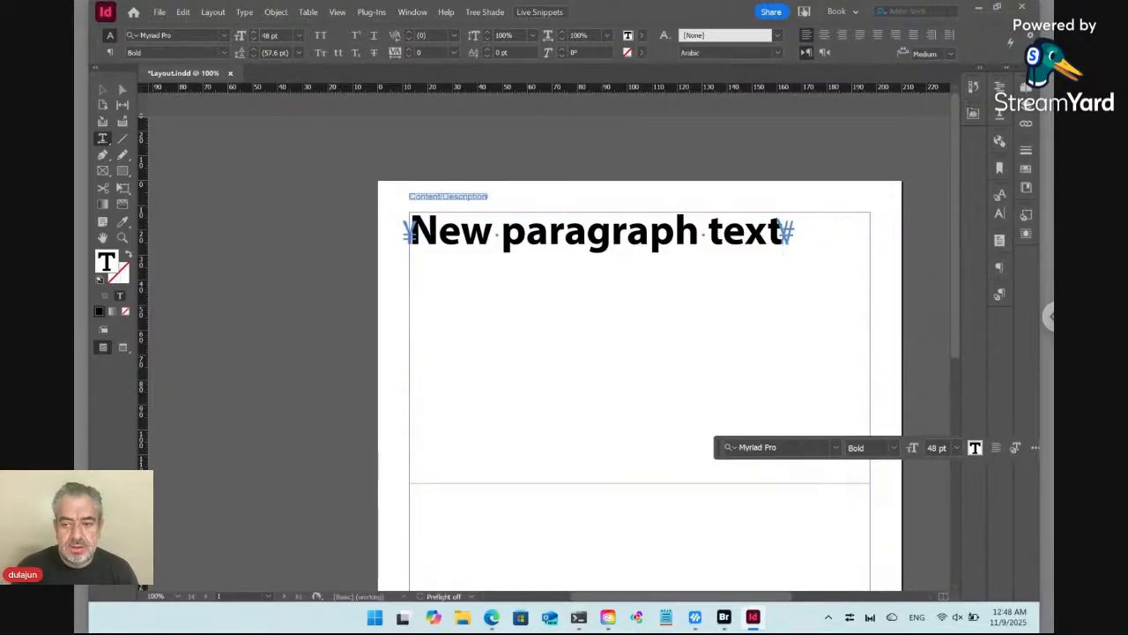
Submit the selected "New paragraph text" live snippet and save Layout.indd without checking it in
{"action": "left_click", "coordinate": [540, 12]}
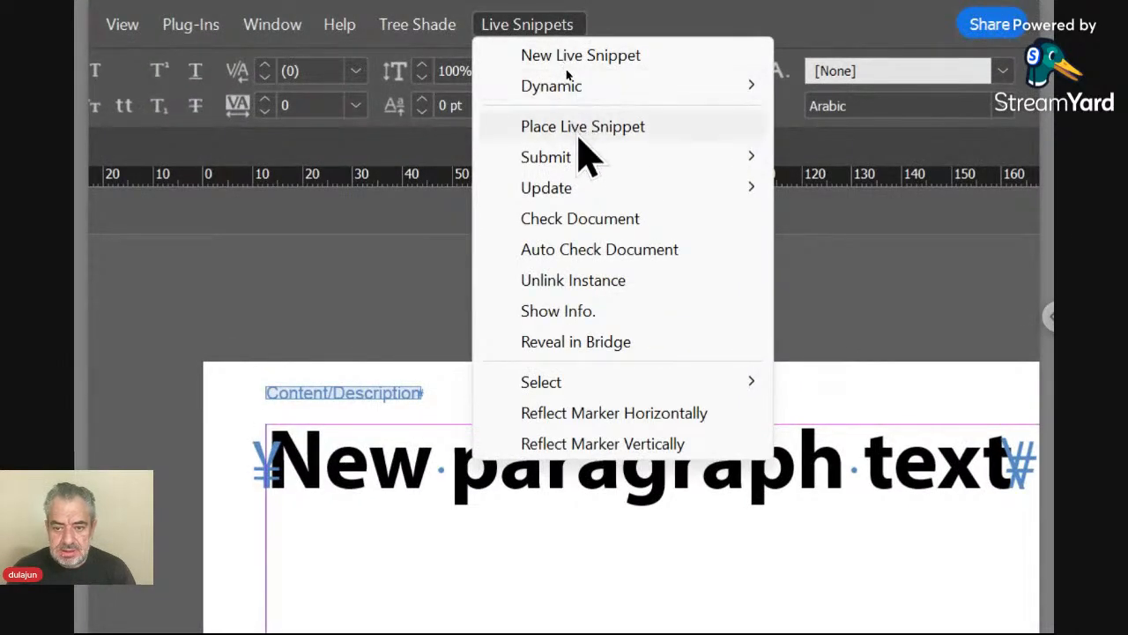
{"action": "mouse_move", "coordinate": [578, 157]}
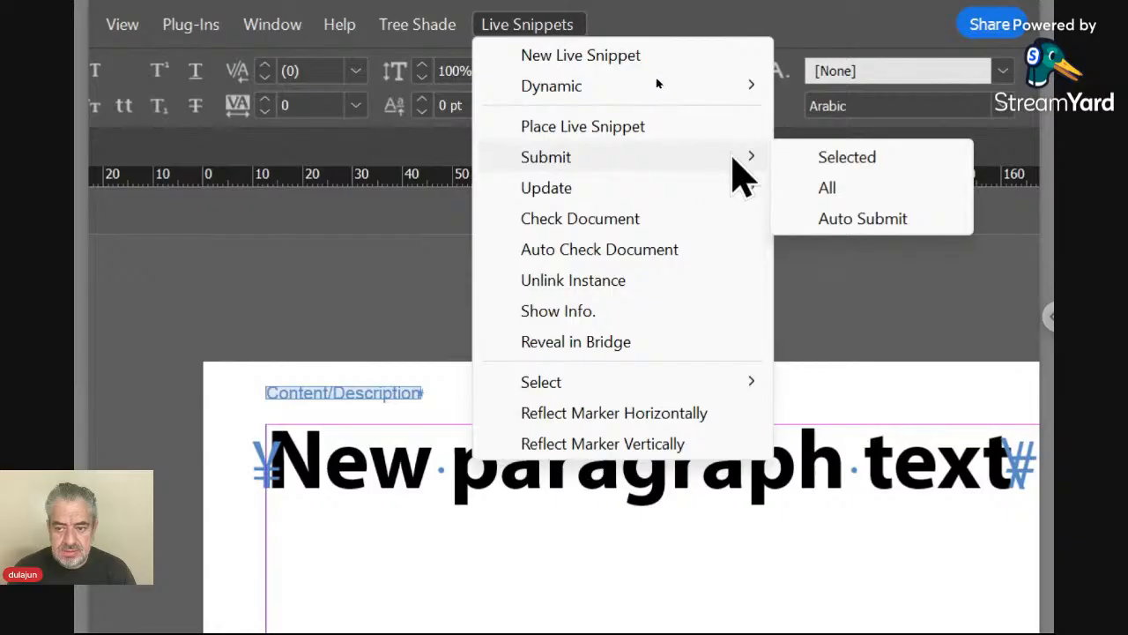
{"action": "left_click", "coordinate": [804, 161]}
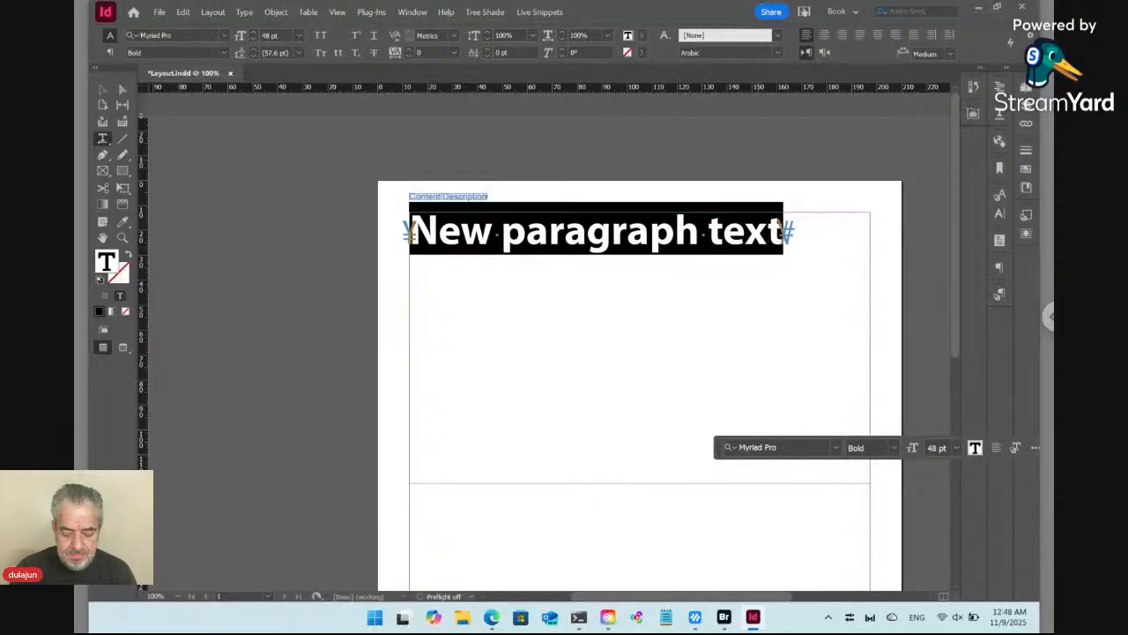
{"action": "key", "text": "ctrl+s"}
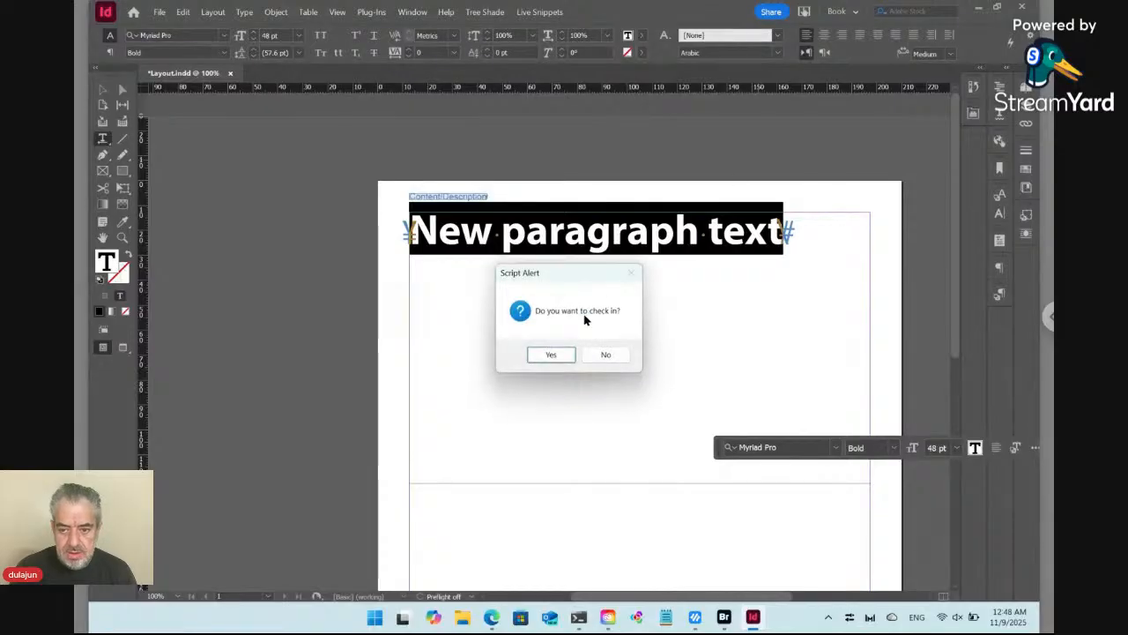
{"action": "left_click", "coordinate": [613, 360]}
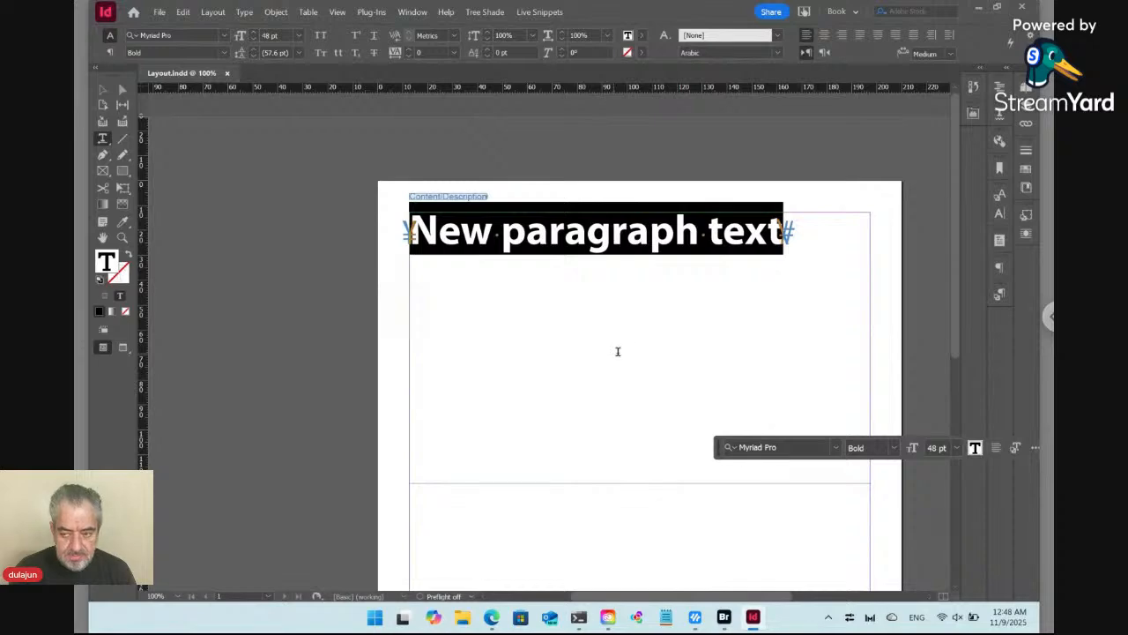
Arrange InDesign beside Bridge and place Photo [Breakfast].jpg from the Card folder into the layout at about 117 × 78 mm
{"action": "left_click", "coordinate": [998, 9]}
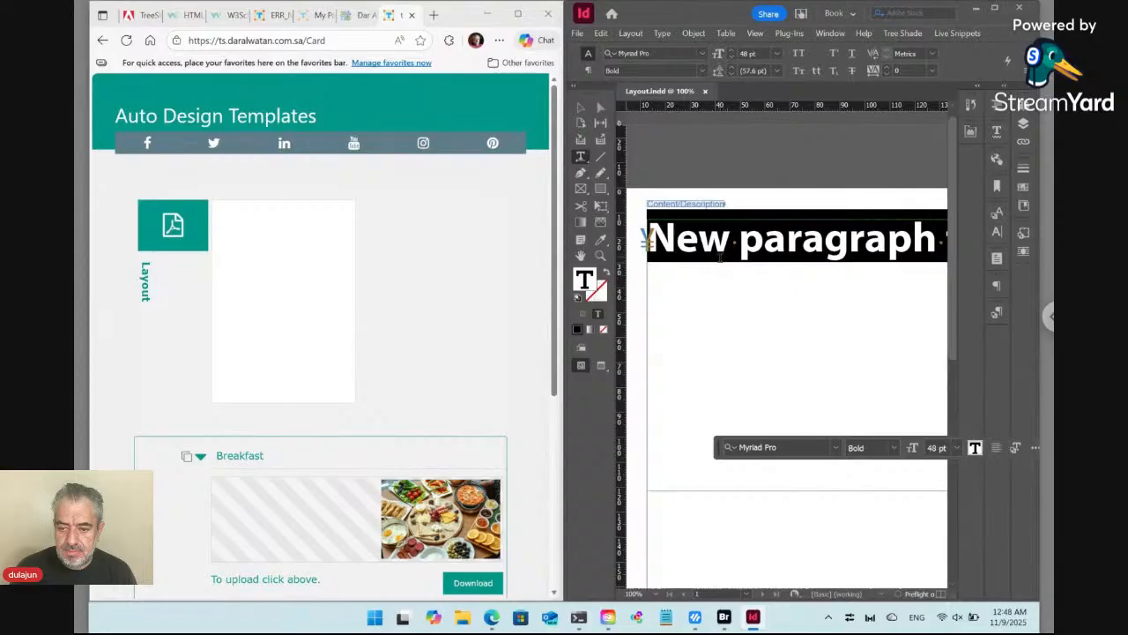
{"action": "left_click_drag", "start_coordinate": [716, 20], "coordinate": [229, 36]}
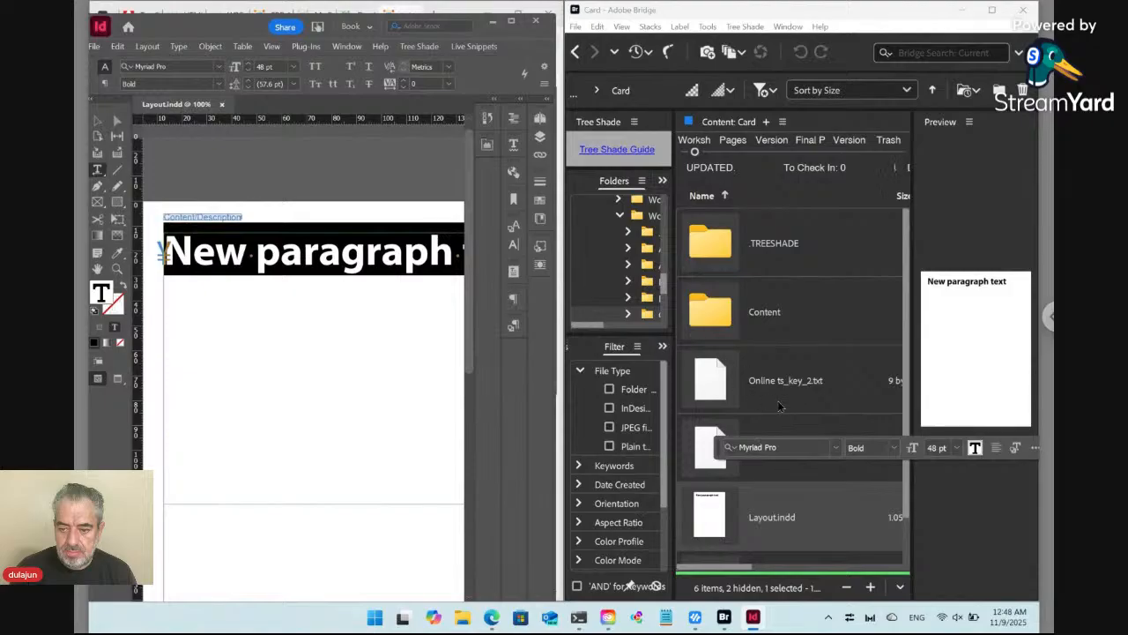
{"action": "left_click", "coordinate": [908, 376]}
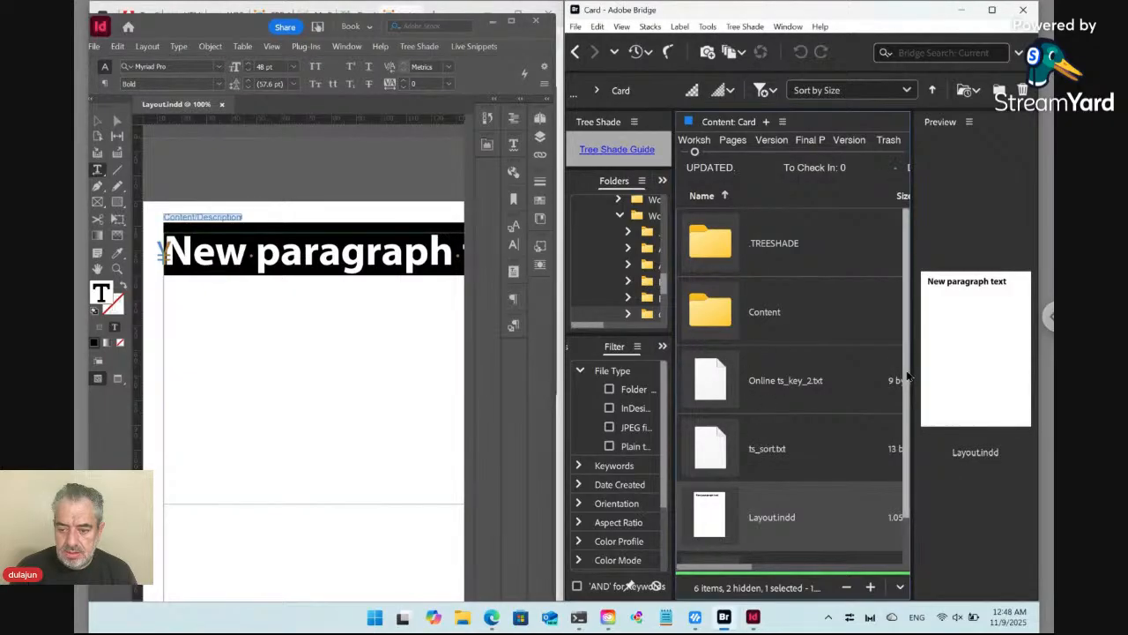
{"action": "scroll", "coordinate": [900, 445], "scroll_direction": "down", "scroll_amount": 1}
{"action": "left_click_drag", "start_coordinate": [714, 540], "coordinate": [391, 538]}
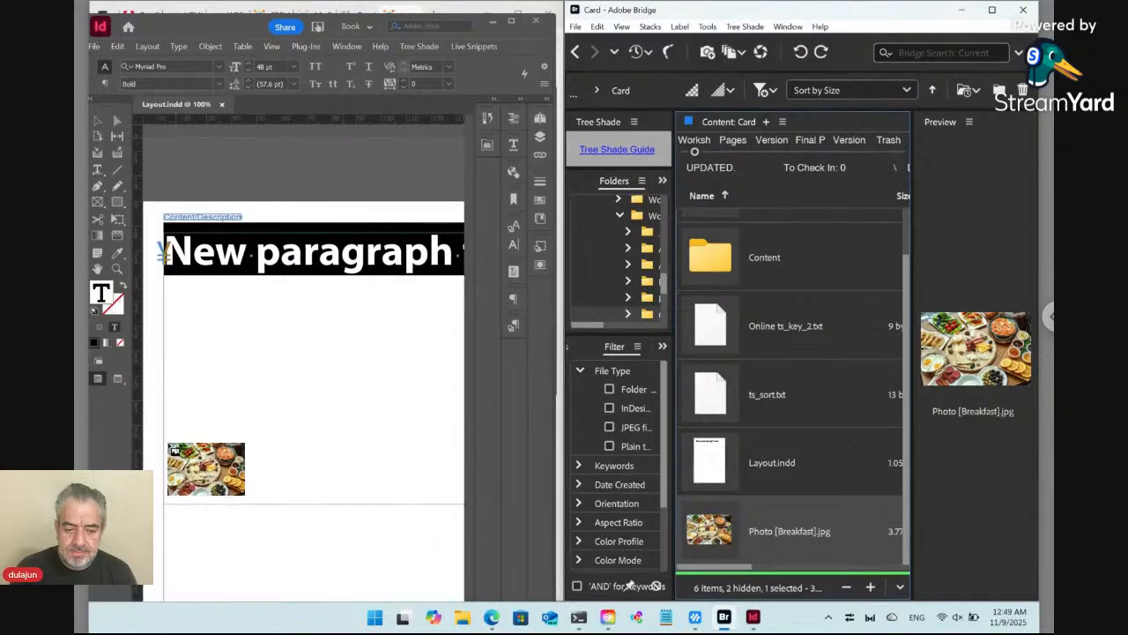
{"action": "mouse_move", "coordinate": [164, 439]}
{"action": "left_mouse_down"}
{"action": "mouse_move", "coordinate": [313, 533]}
{"action": "mouse_move", "coordinate": [472, 582]}
{"action": "mouse_move", "coordinate": [458, 575]}
{"action": "left_mouse_up"}
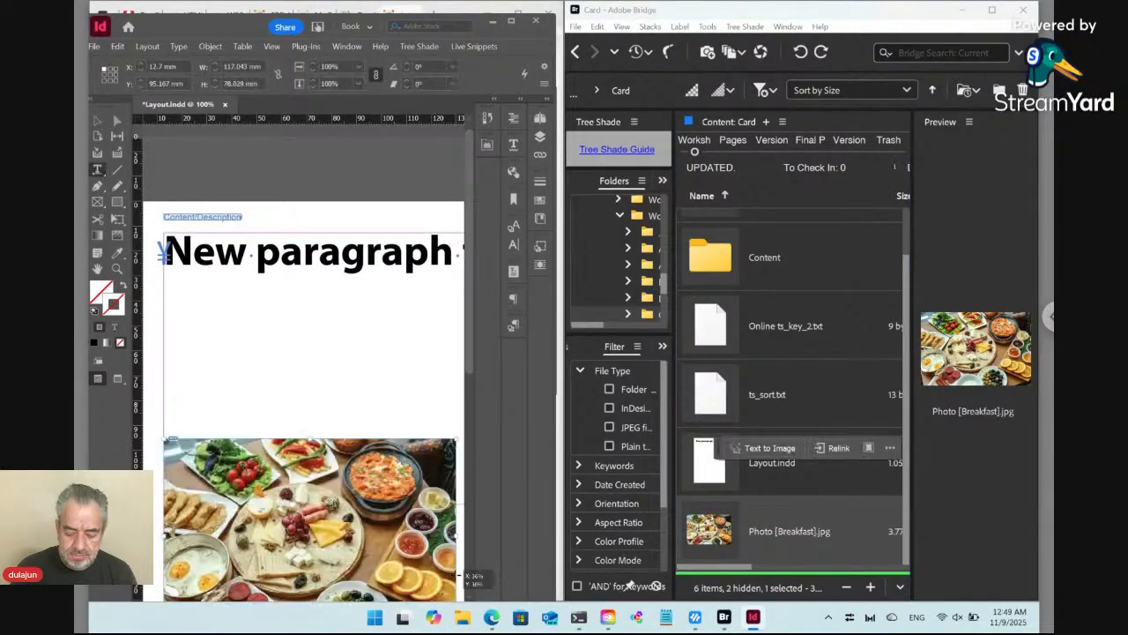
Enlarge the photo frame to the full margin width, about 184.6 × 123 mm, and make the image fill the frame
{"action": "key", "text": "ctrl+0"}
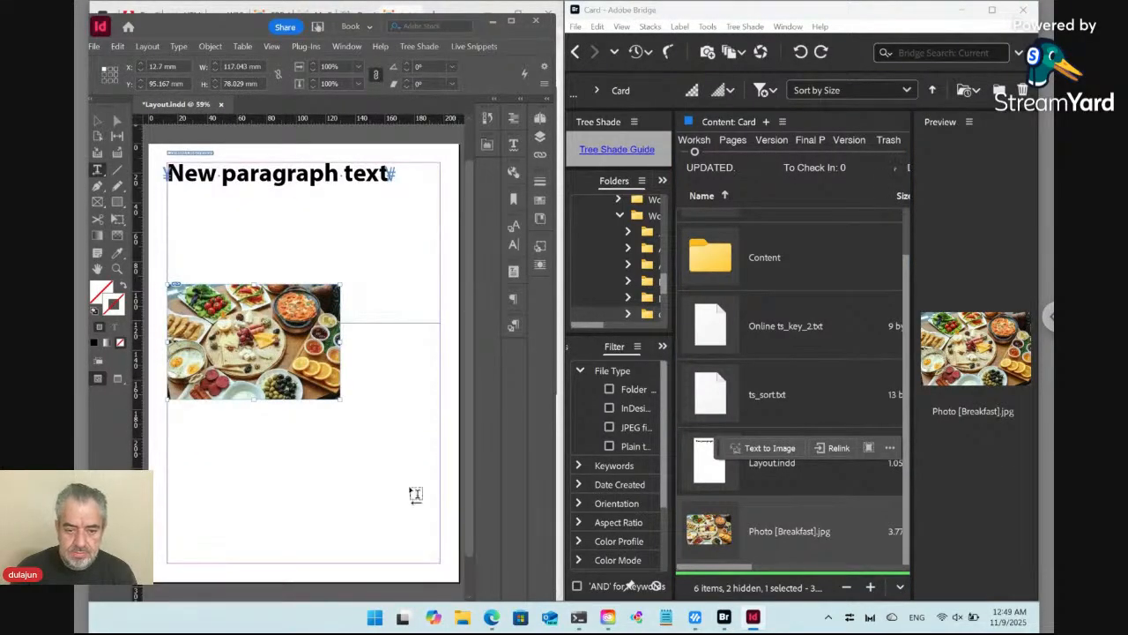
{"action": "left_click_drag", "start_coordinate": [340, 399], "coordinate": [438, 461]}
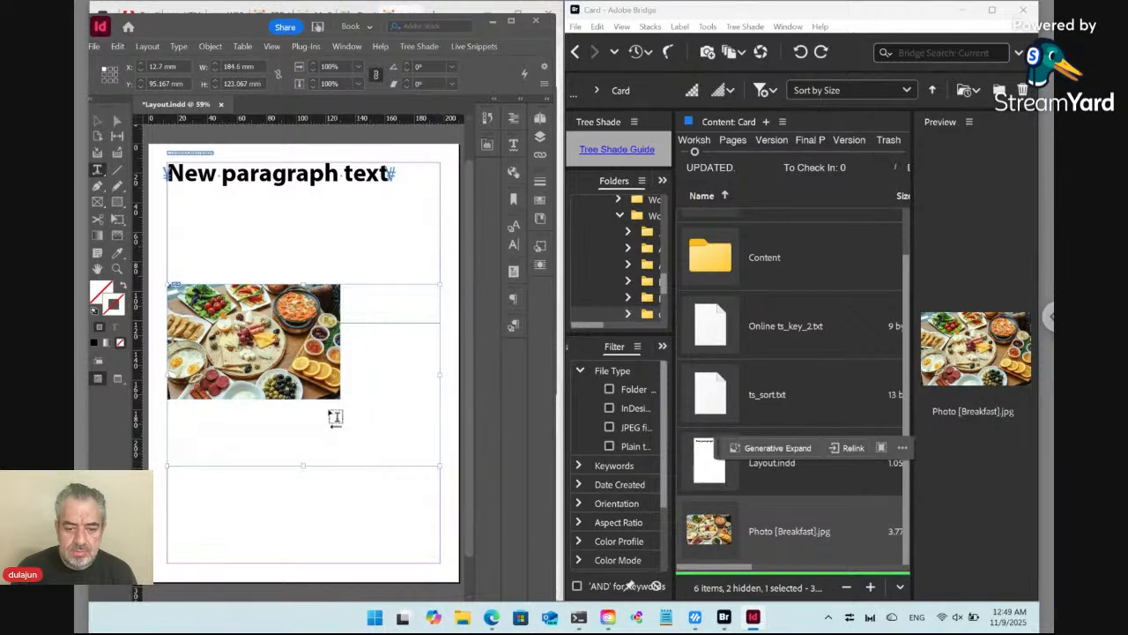
{"action": "key", "text": "ctrl+alt+shift+c"}
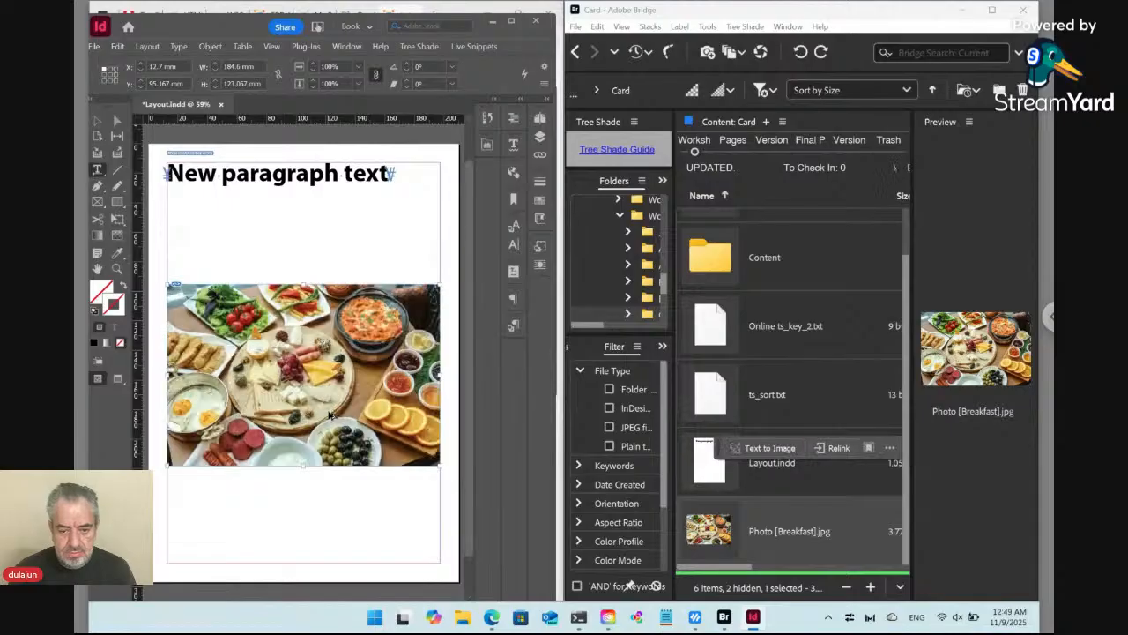
Shorten the "New paragraph text" frame to about 37 mm high and move it below the breakfast photo
{"action": "left_click", "coordinate": [365, 500]}
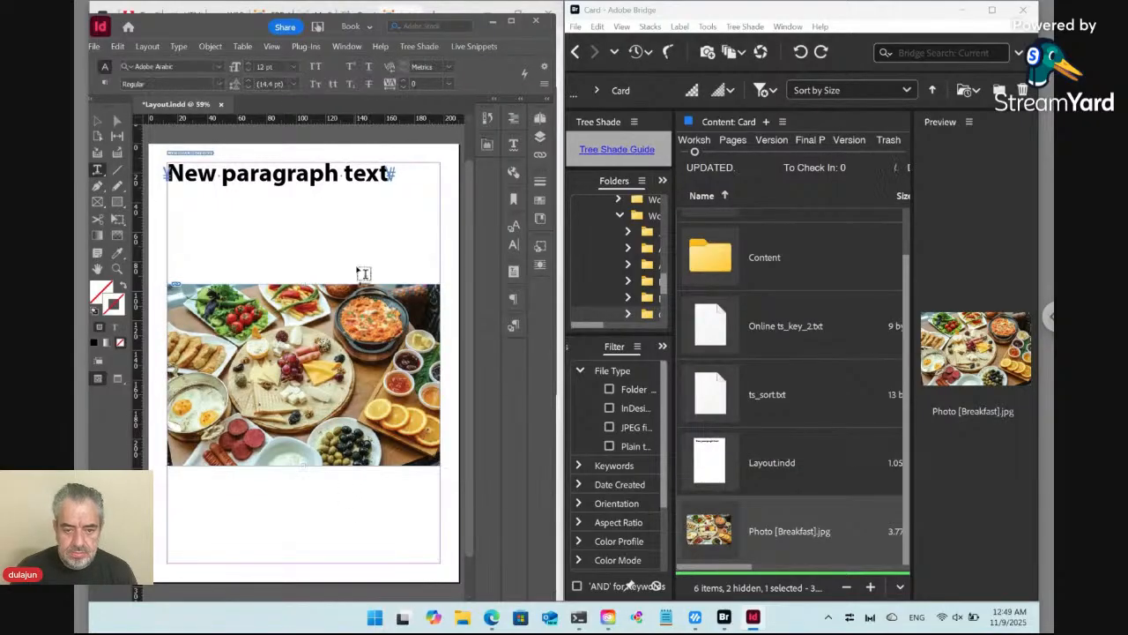
{"action": "left_click", "coordinate": [353, 264]}
{"action": "left_click", "coordinate": [98, 119]}
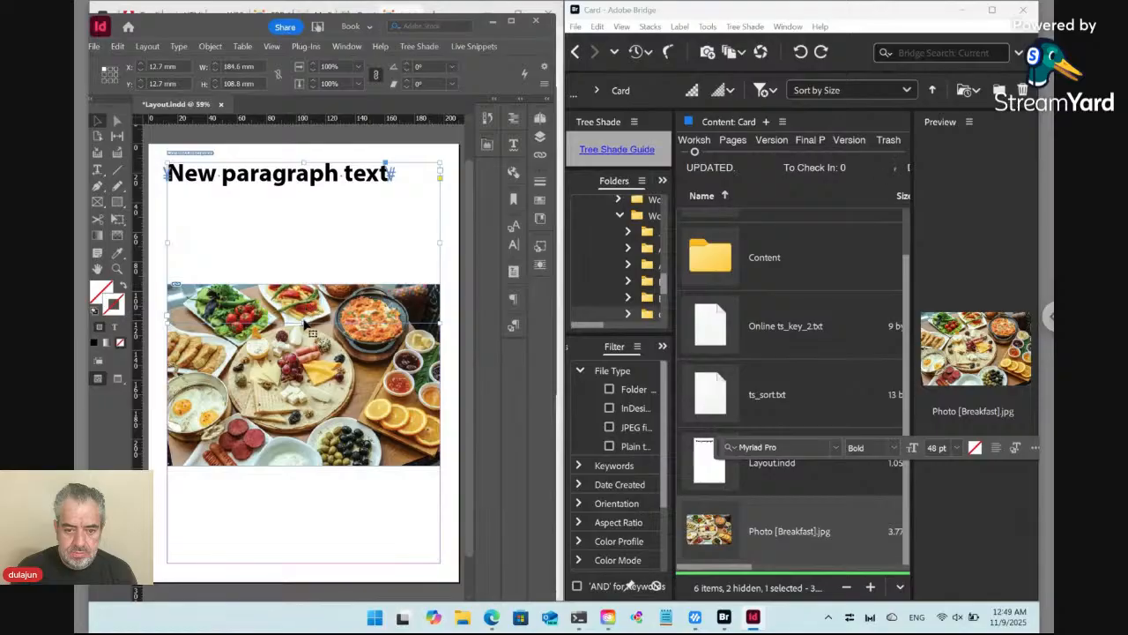
{"action": "left_click_drag", "start_coordinate": [303, 322], "coordinate": [298, 217]}
{"action": "left_click_drag", "start_coordinate": [287, 474], "coordinate": [297, 514]}
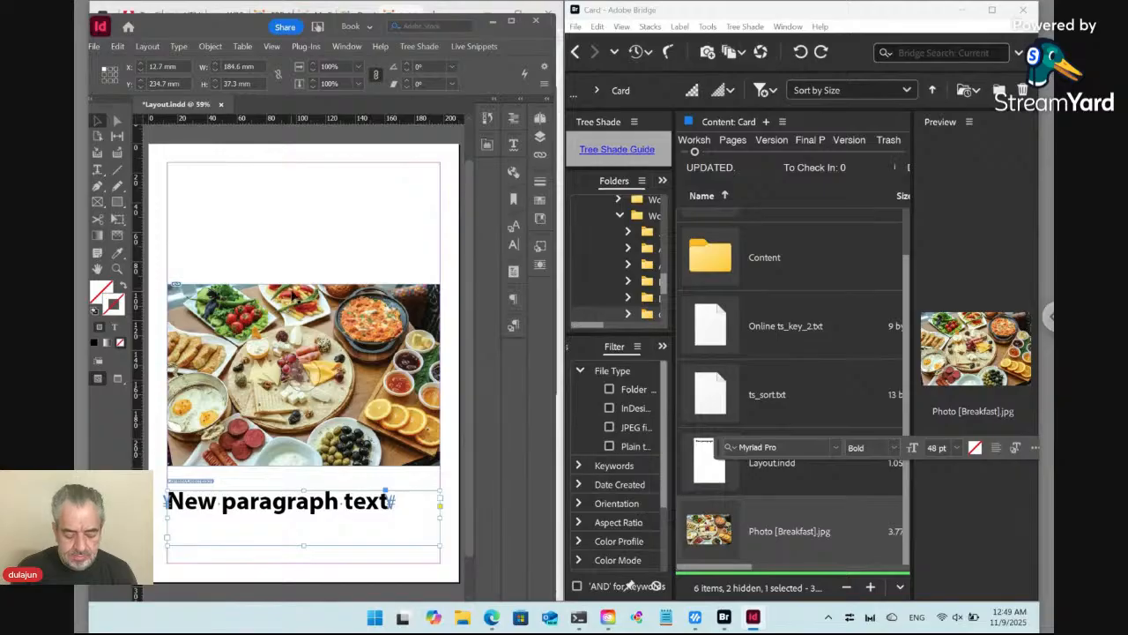
Save the layout with check-in and switch the maximized Bridge window from Versions PDFs to the Card folder's Workshop stage
{"action": "key", "text": "ctrl+s"}
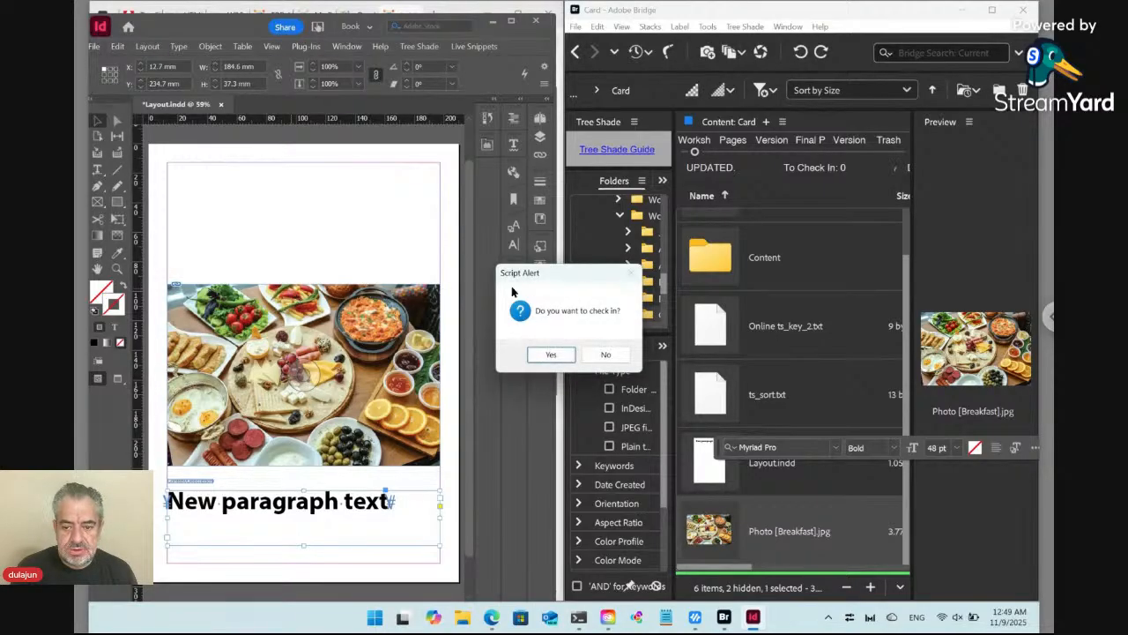
{"action": "left_click", "coordinate": [569, 358]}
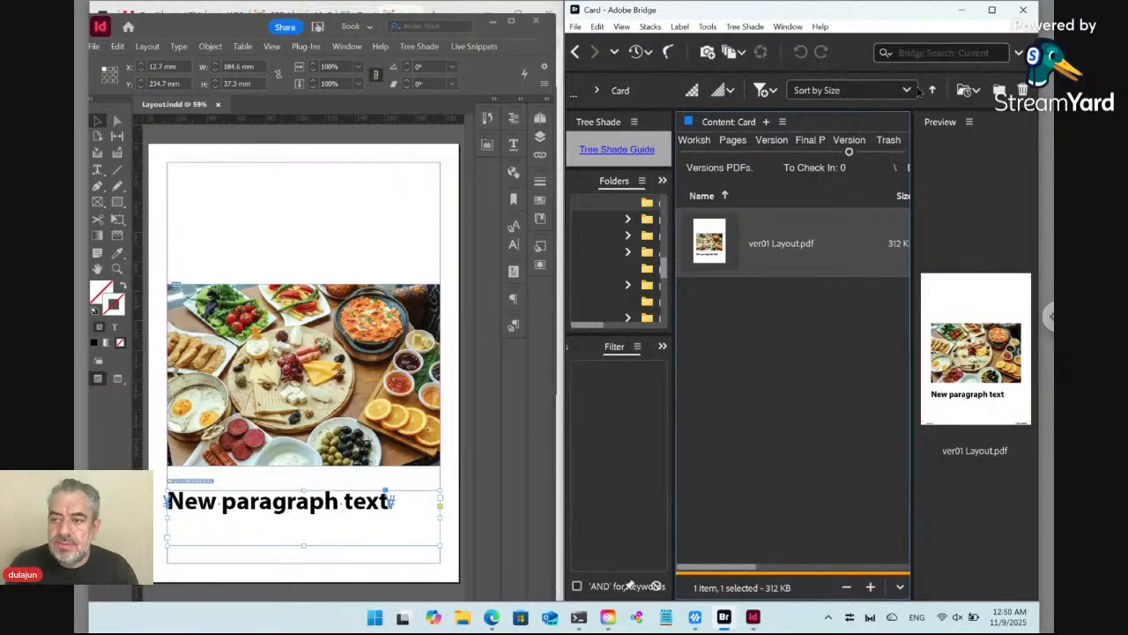
{"action": "left_click", "coordinate": [993, 13]}
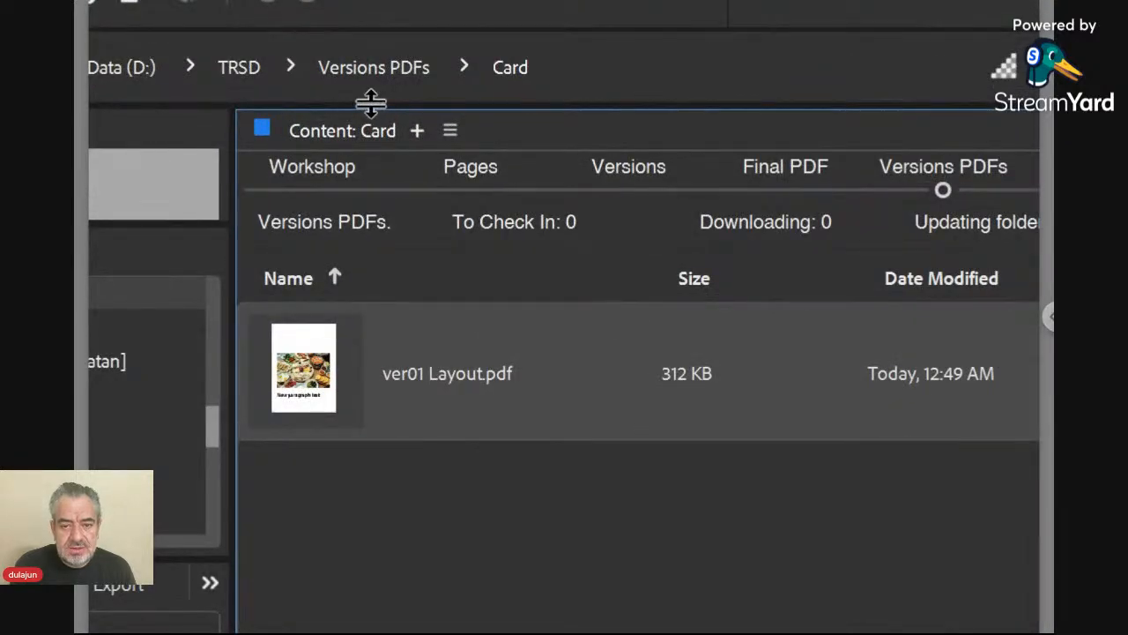
{"action": "left_click", "coordinate": [317, 189]}
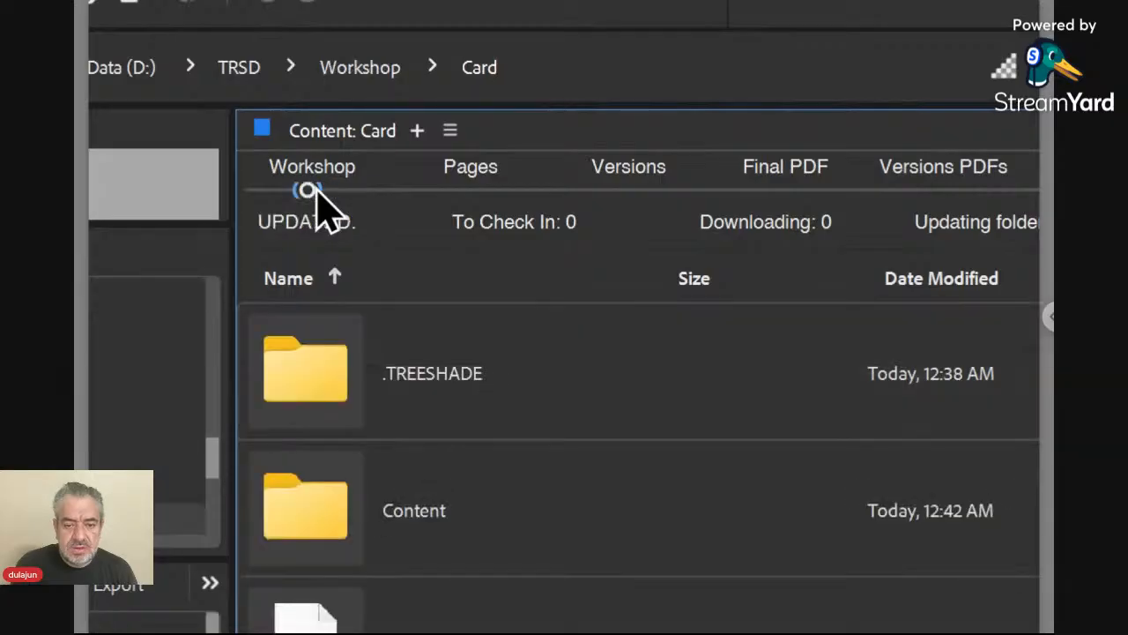
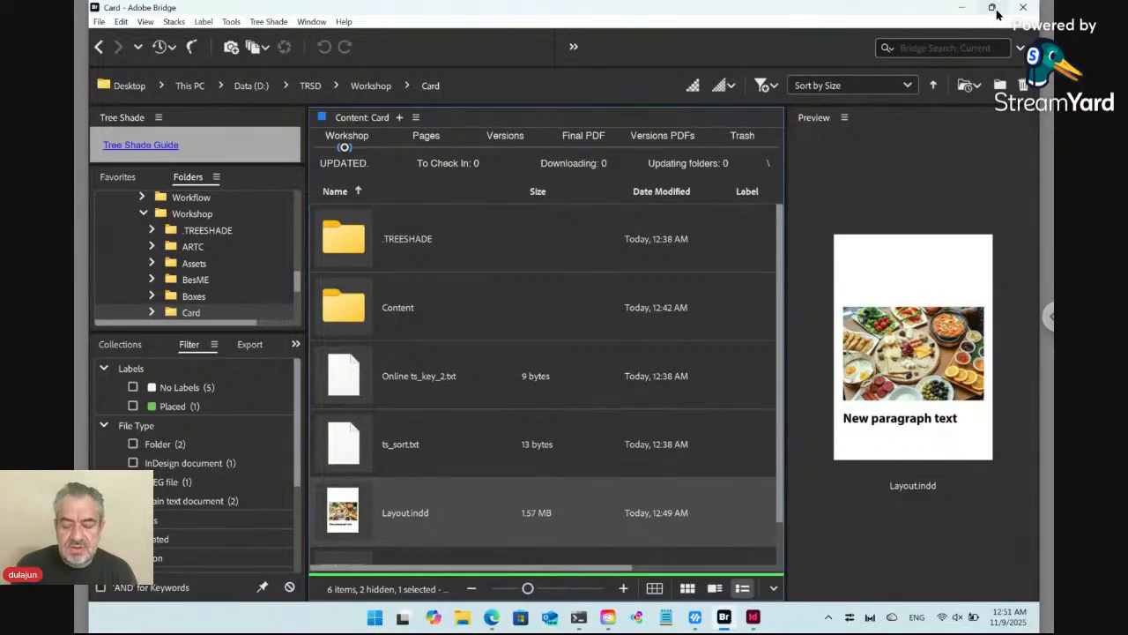
Arrange Bridge beside the browser and reload the Card web page to examine the layout preview and the Breakfast item
{"action": "mouse_move", "coordinate": [999, 13]}
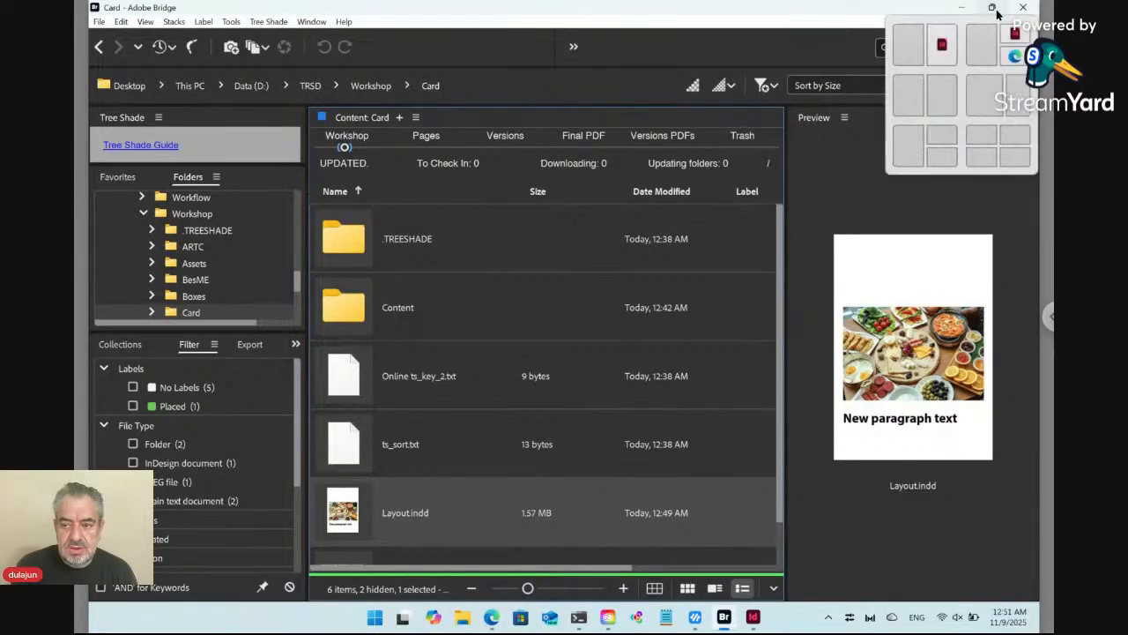
{"action": "left_click", "coordinate": [943, 98]}
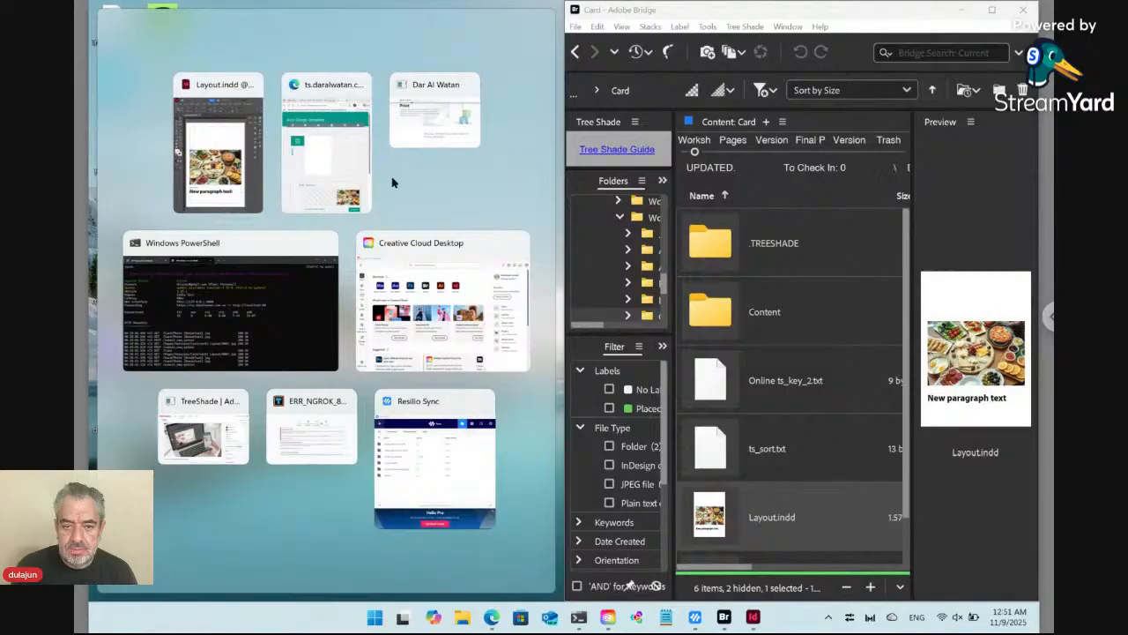
{"action": "left_click", "coordinate": [348, 183]}
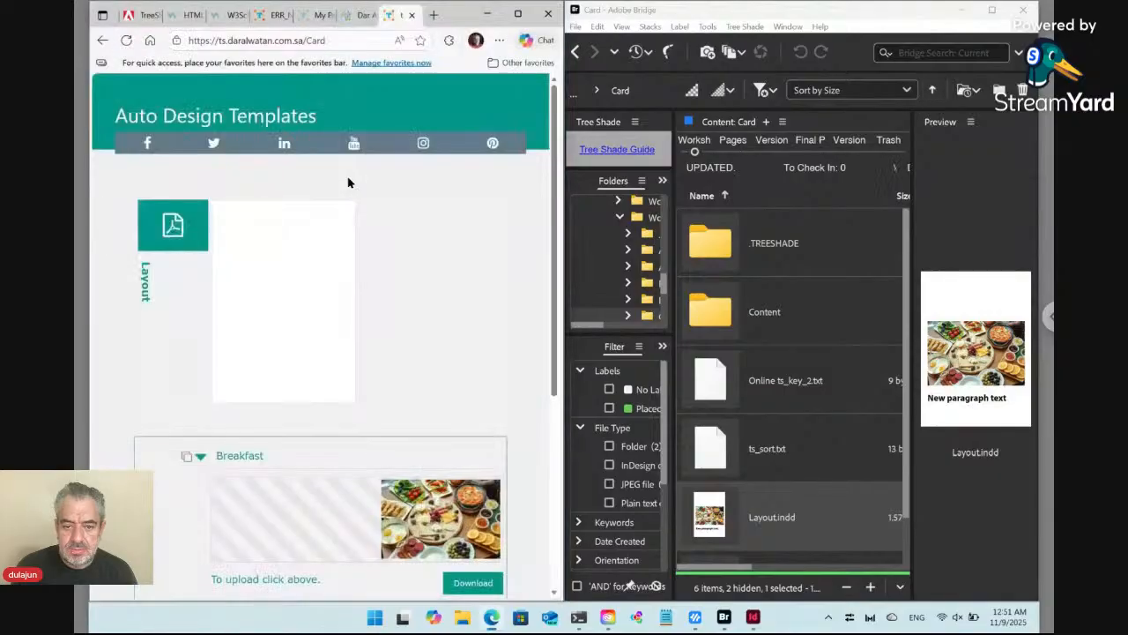
{"action": "left_click", "coordinate": [127, 40]}
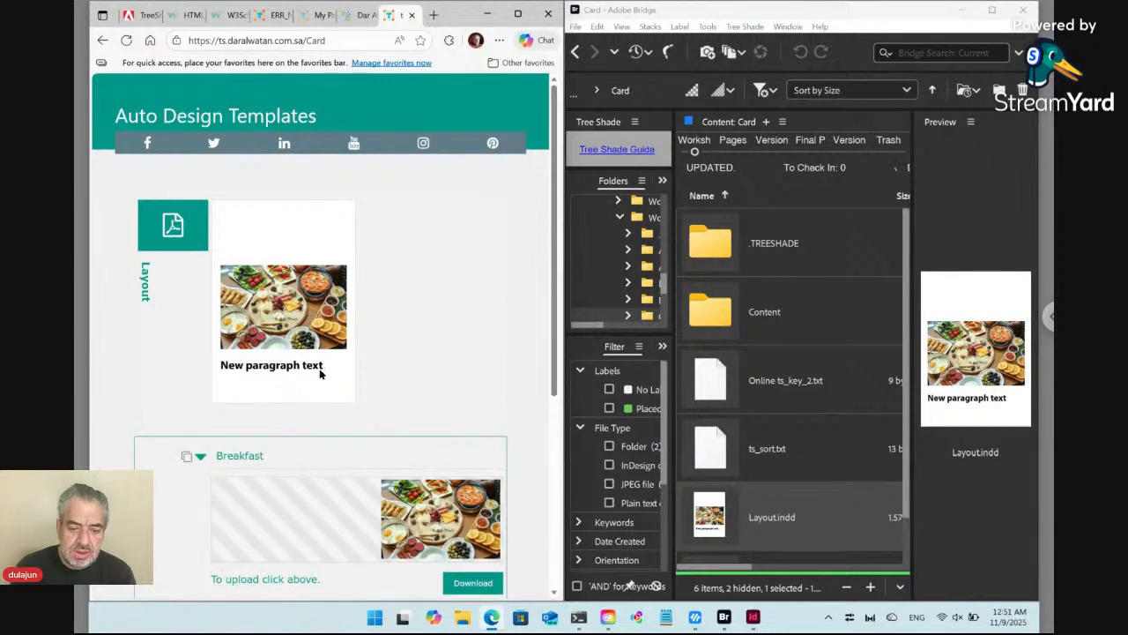
{"action": "scroll", "coordinate": [321, 370], "scroll_direction": "down", "scroll_amount": 3}
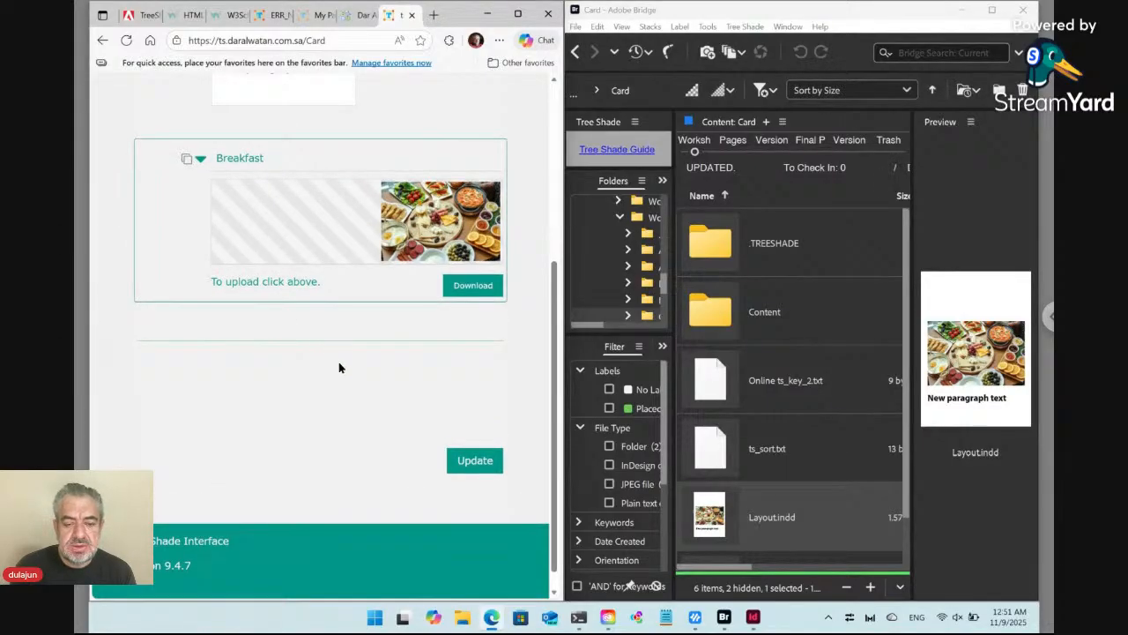
Create a Tree Shade text file named "Content" in the Card folder and arrange Bridge beside the browser again
{"action": "left_click", "coordinate": [807, 321]}
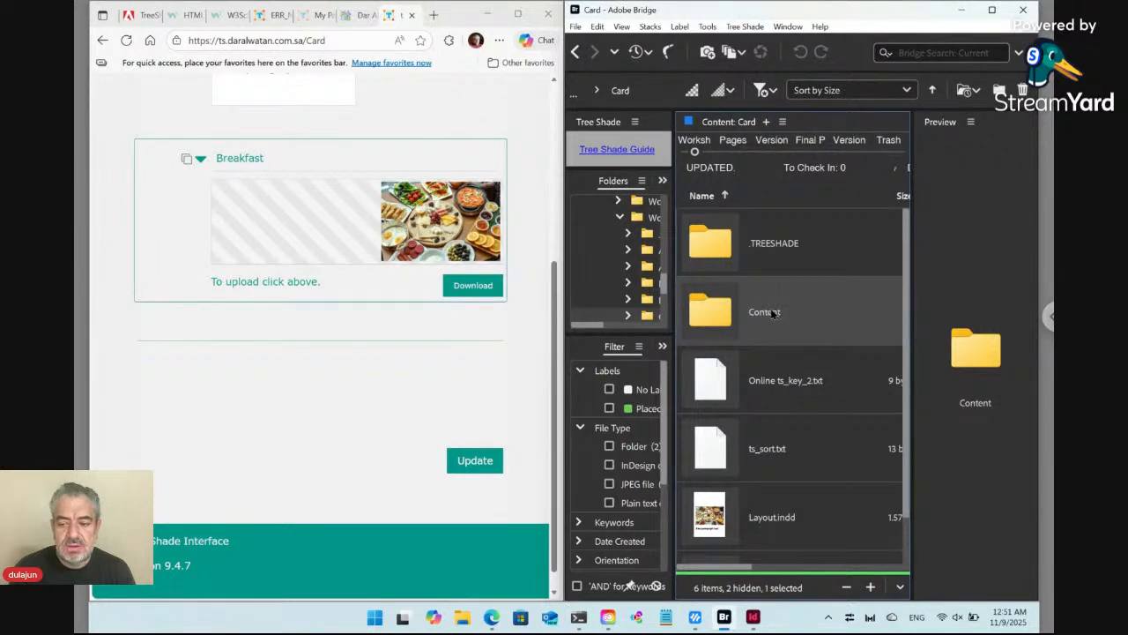
{"action": "left_click", "coordinate": [991, 12]}
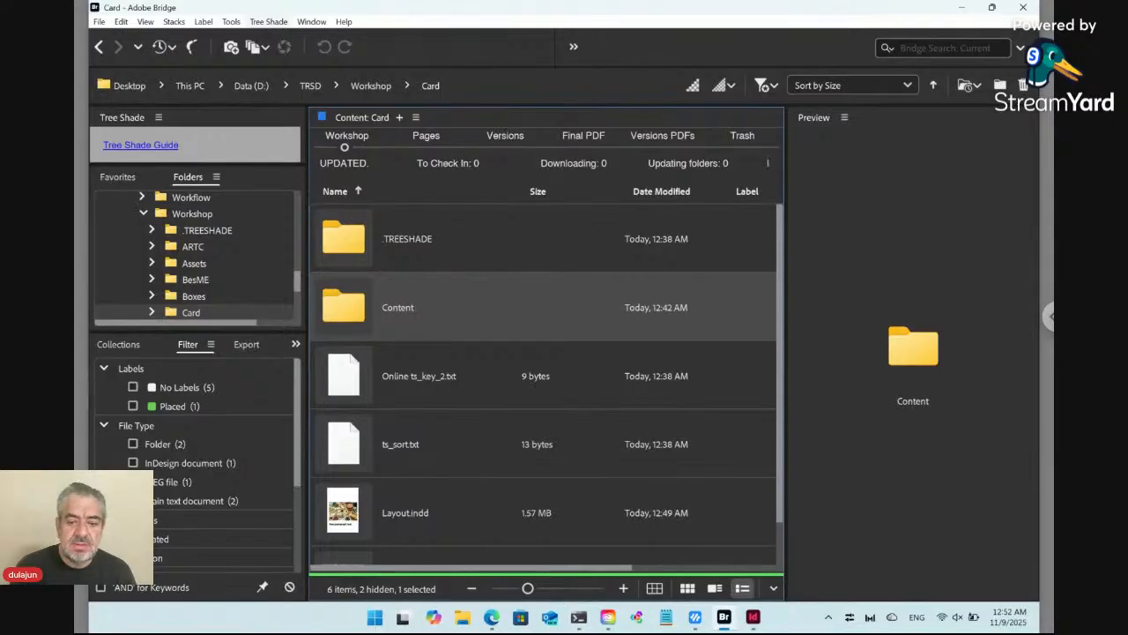
{"action": "left_click", "coordinate": [269, 22]}
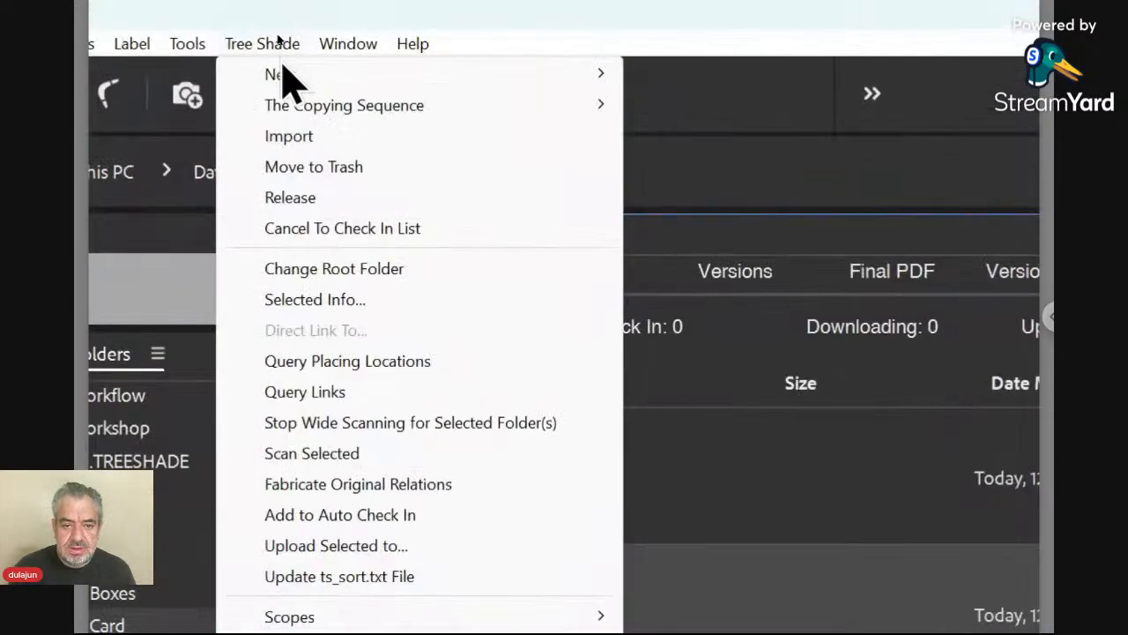
{"action": "mouse_move", "coordinate": [280, 76]}
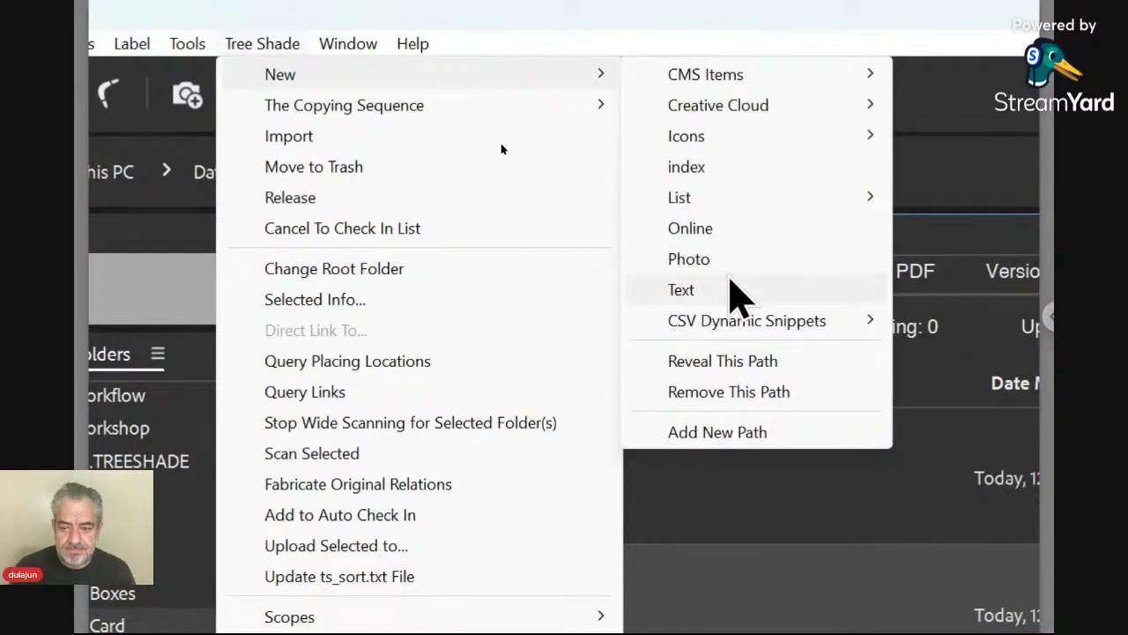
{"action": "left_click", "coordinate": [730, 295]}
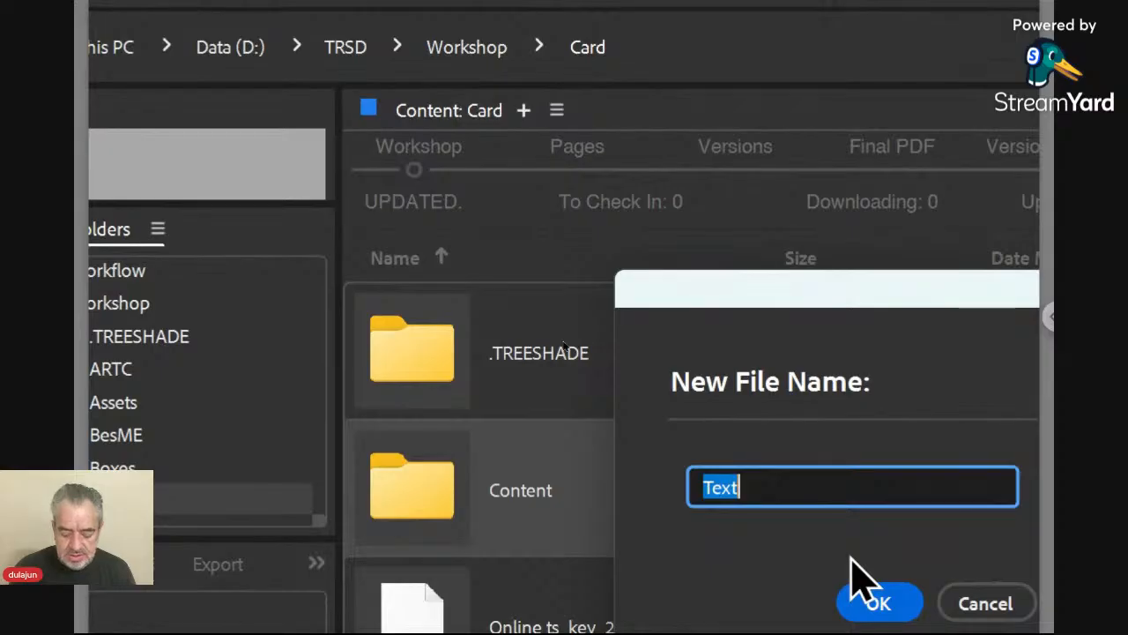
{"action": "type", "text": "Content"}
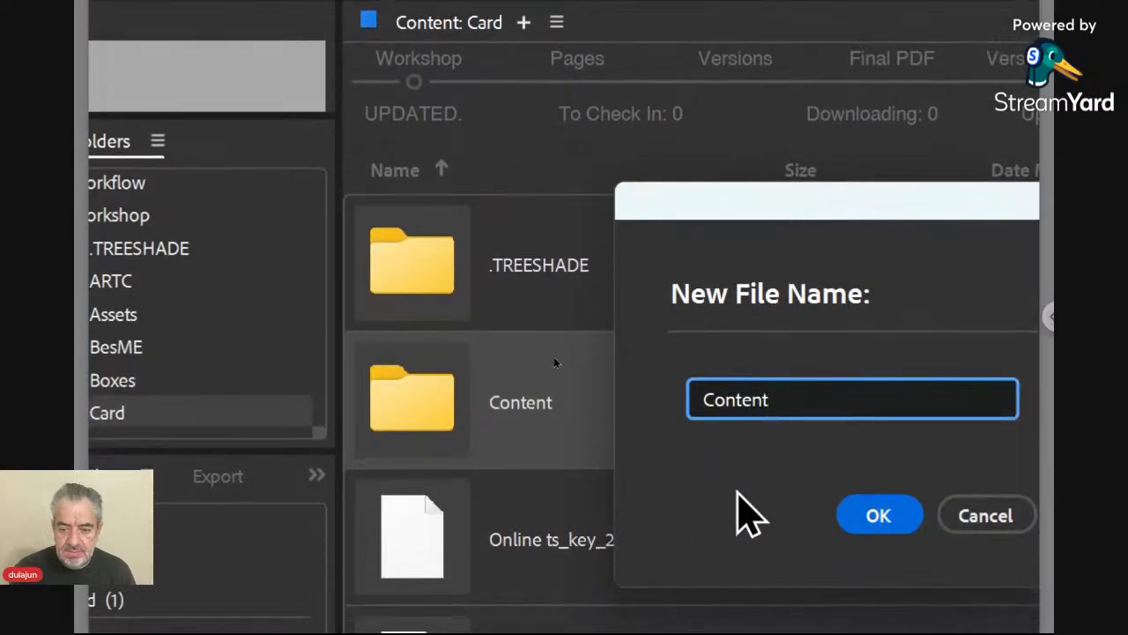
{"action": "left_click", "coordinate": [890, 523]}
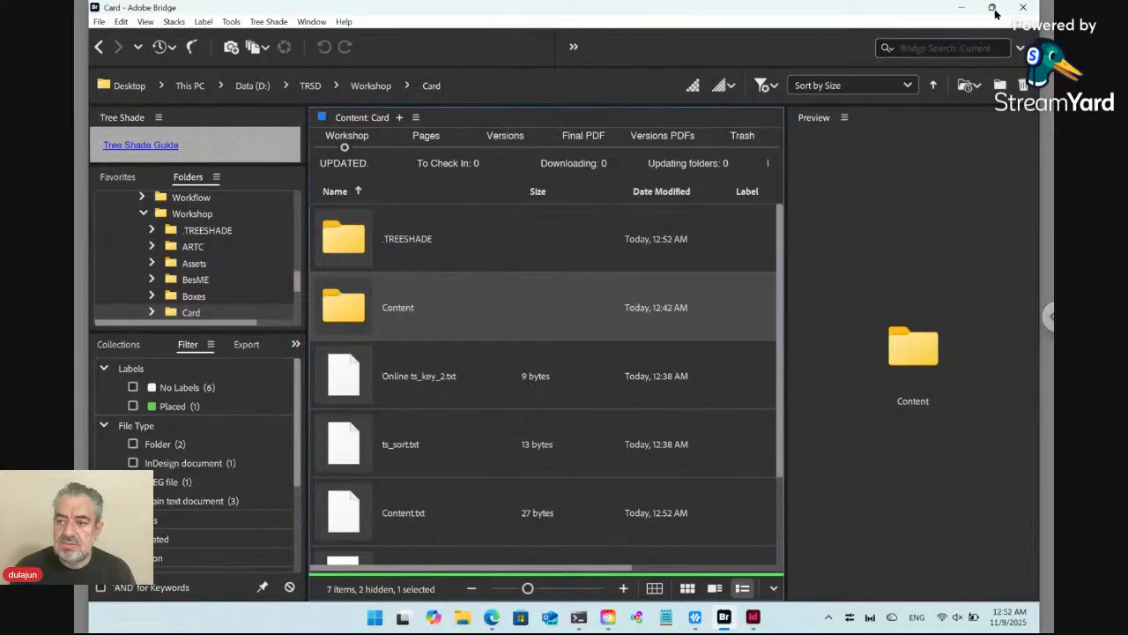
{"action": "mouse_move", "coordinate": [993, 8]}
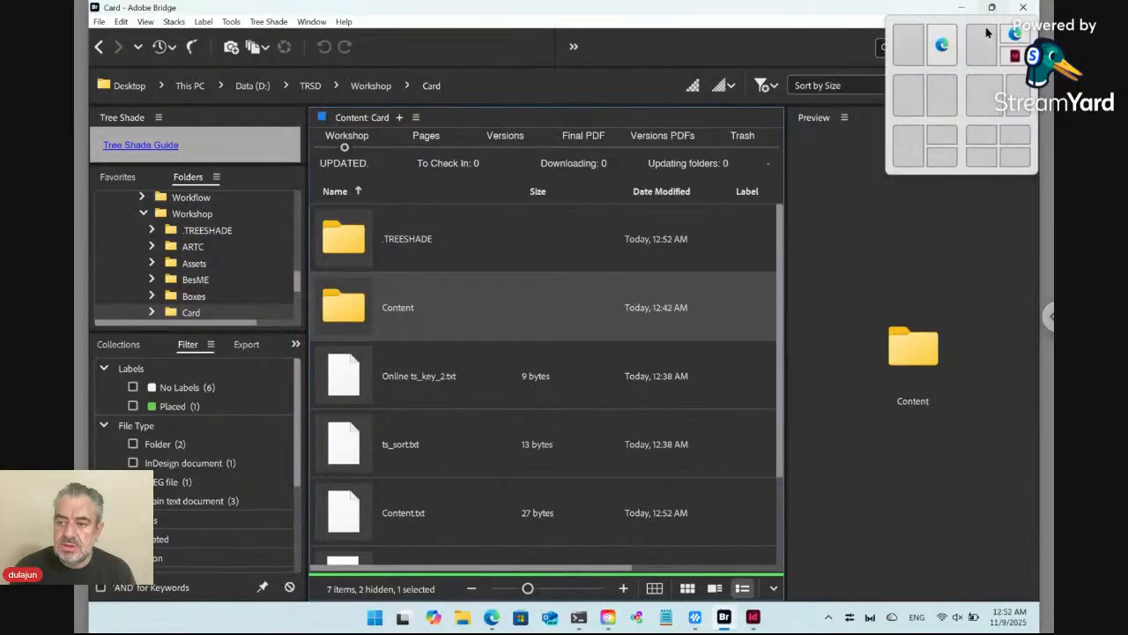
{"action": "left_click", "coordinate": [942, 96]}
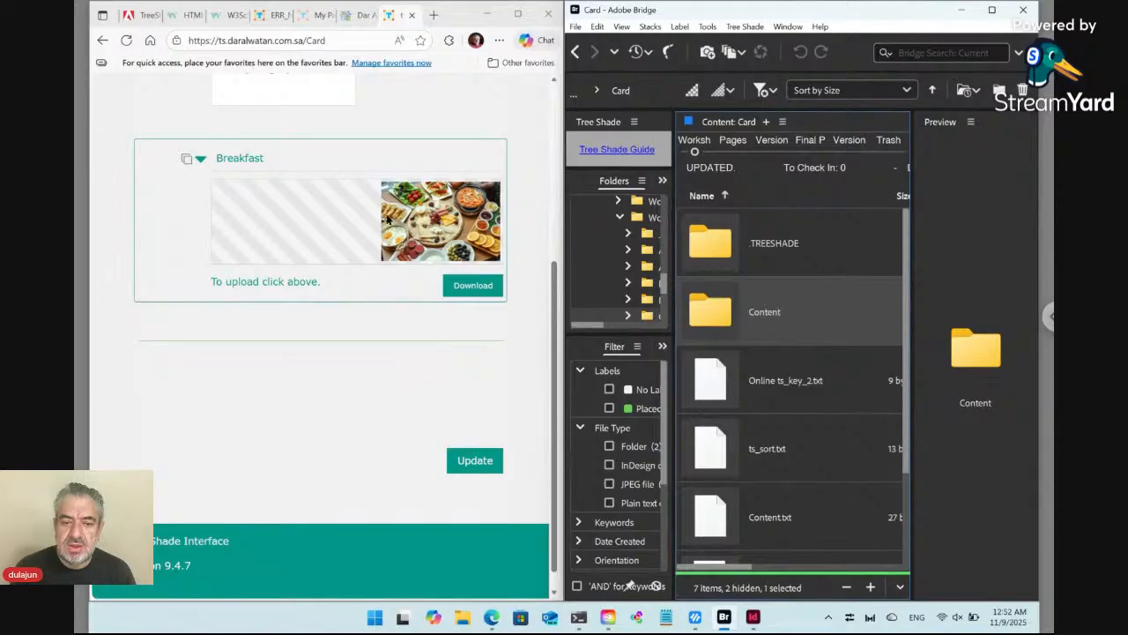
Reload the Card web page and expand the new Content item, selecting its "New paragraph text"
{"action": "left_click", "coordinate": [127, 41]}
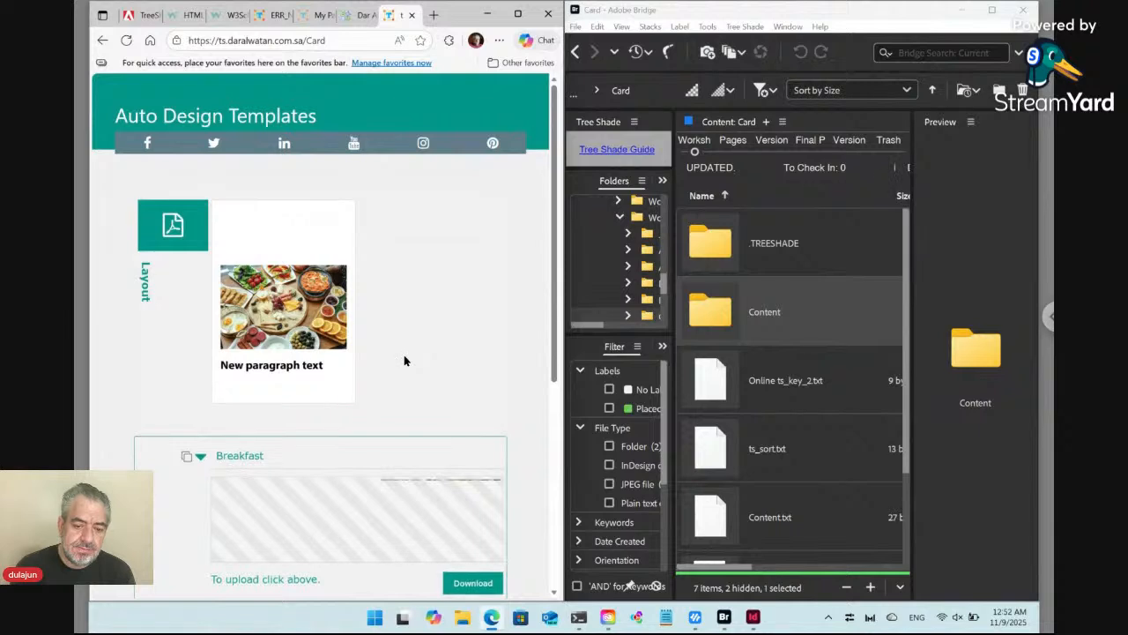
{"action": "scroll", "coordinate": [401, 352], "scroll_direction": "down", "scroll_amount": 2}
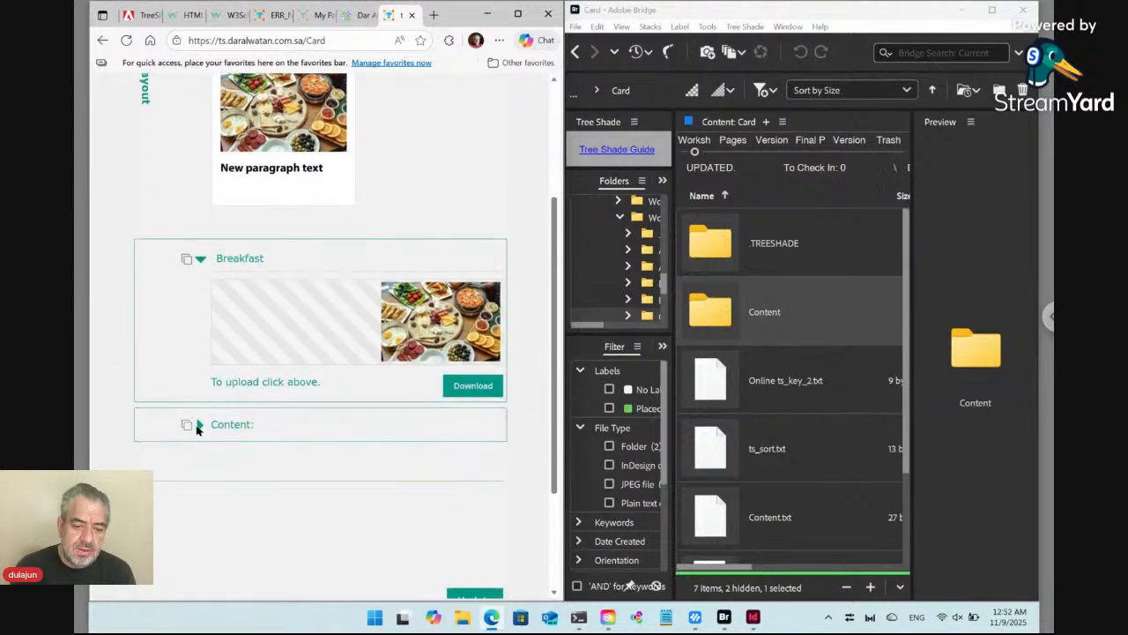
{"action": "left_click", "coordinate": [199, 425]}
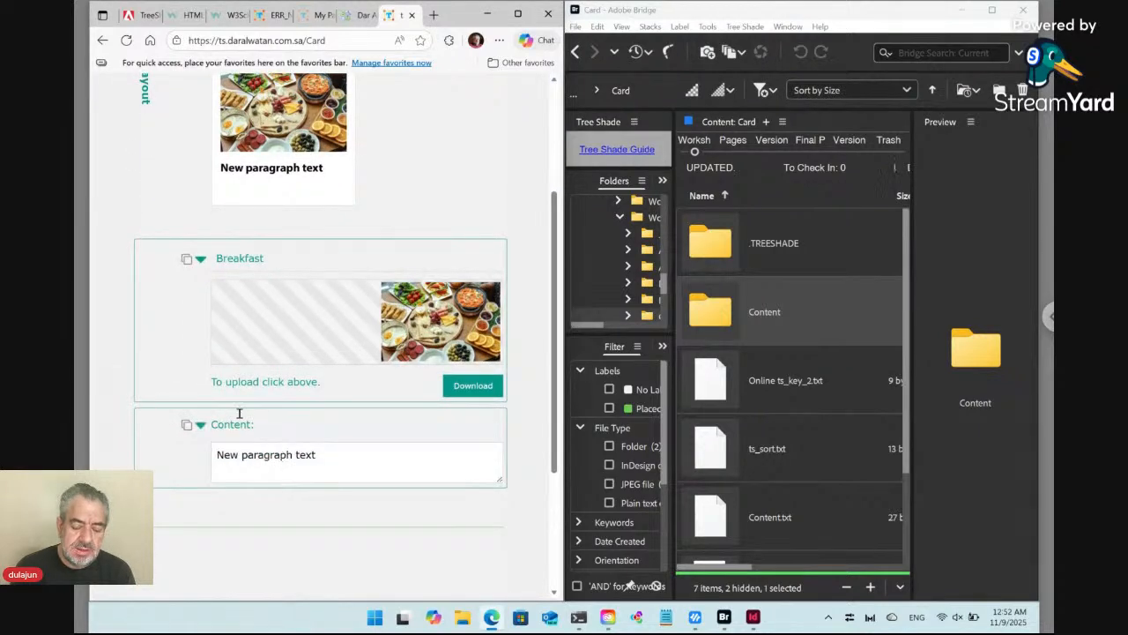
{"action": "left_click", "coordinate": [289, 456]}
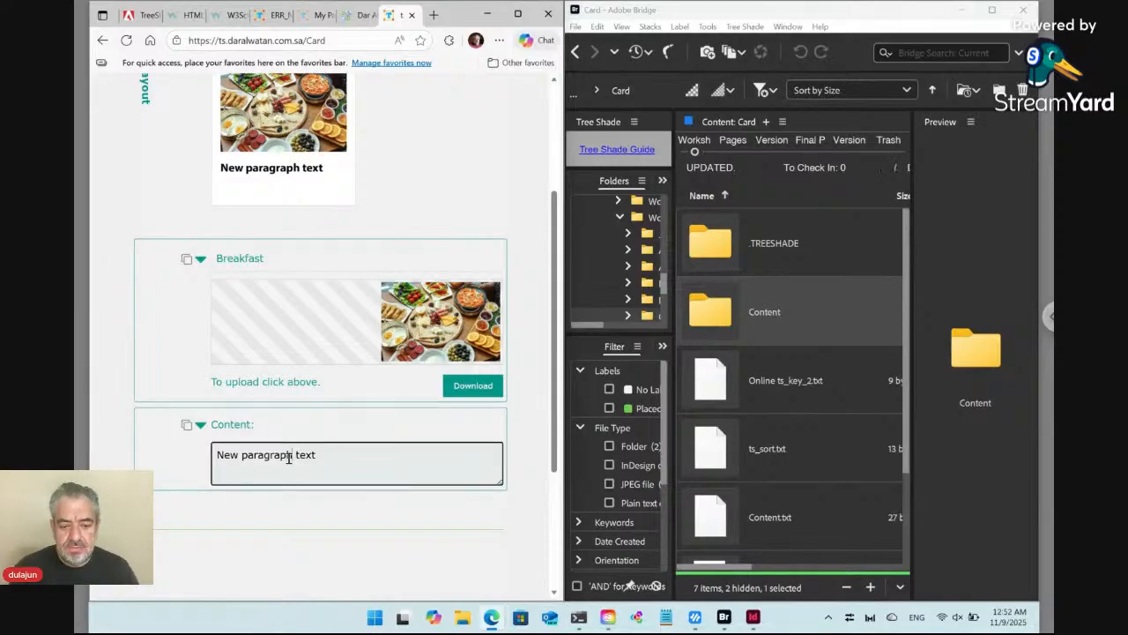
{"action": "key", "text": "ctrl+a"}
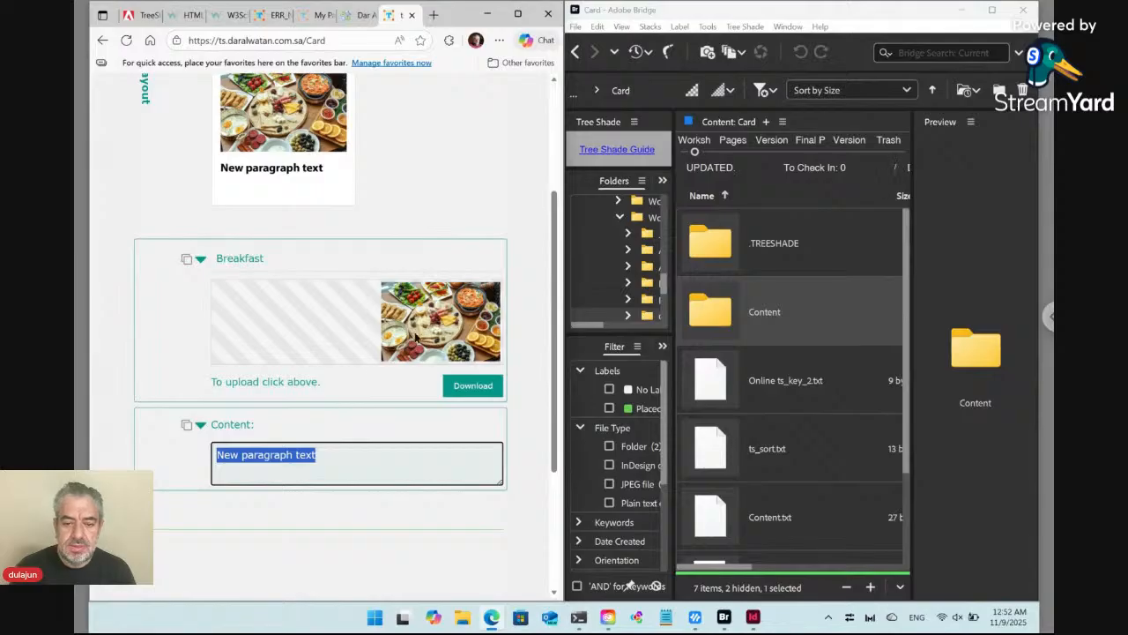
Replace the Breakfast photo on the Card web page with the Pexels elephant JPG from the Downloads folder
{"action": "left_click", "coordinate": [435, 327]}
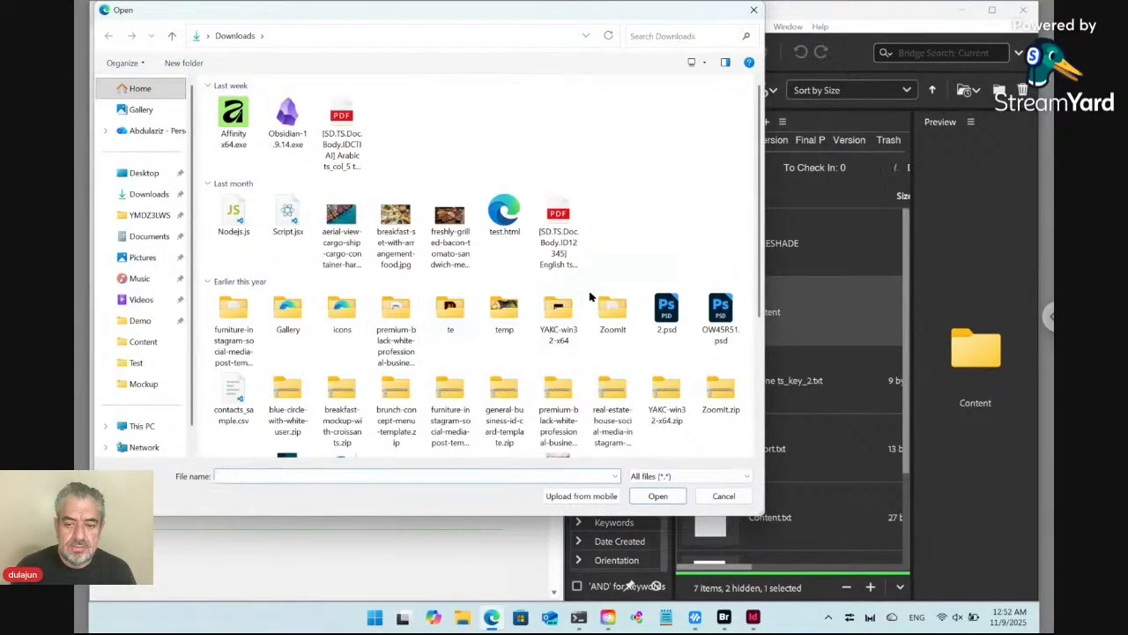
{"action": "scroll", "coordinate": [590, 297], "scroll_direction": "down", "scroll_amount": 5}
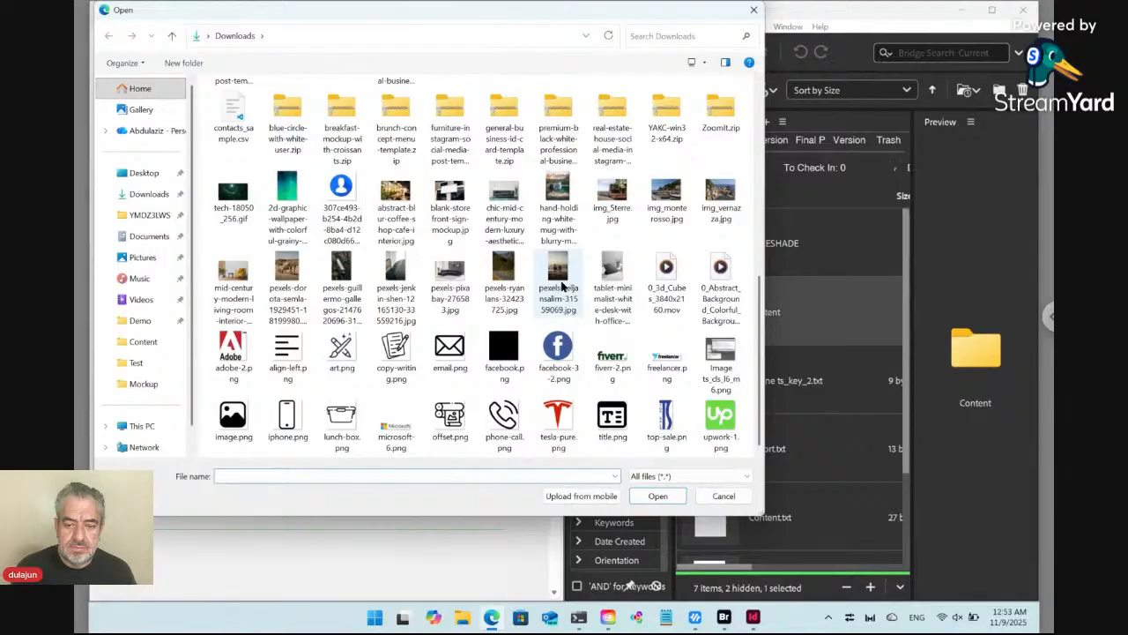
{"action": "left_click", "coordinate": [296, 271]}
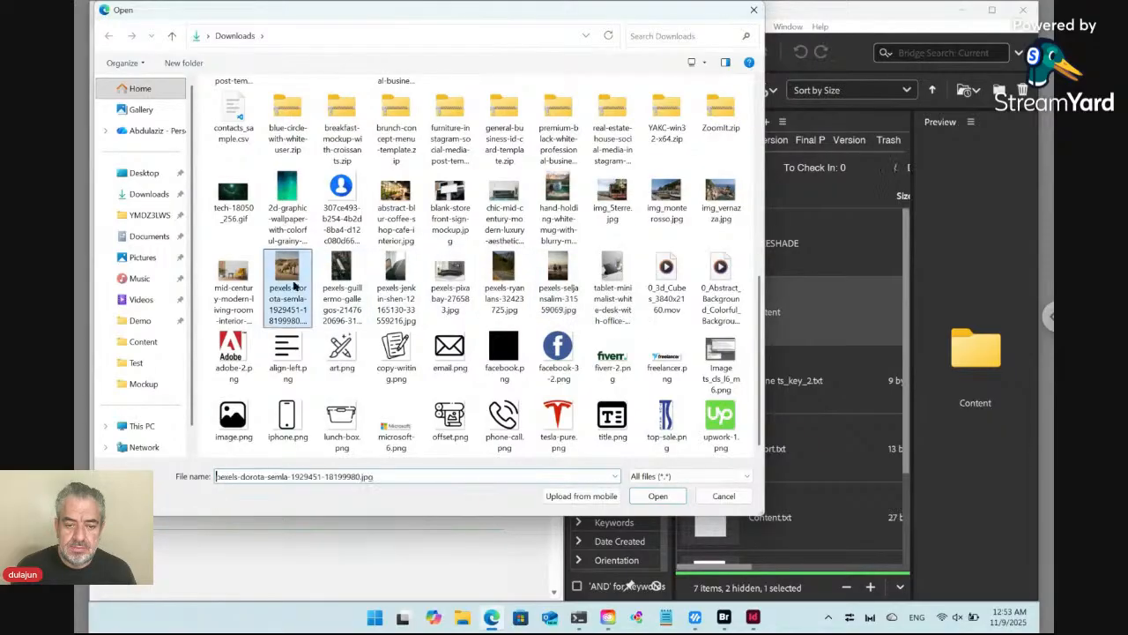
{"action": "left_click", "coordinate": [630, 496]}
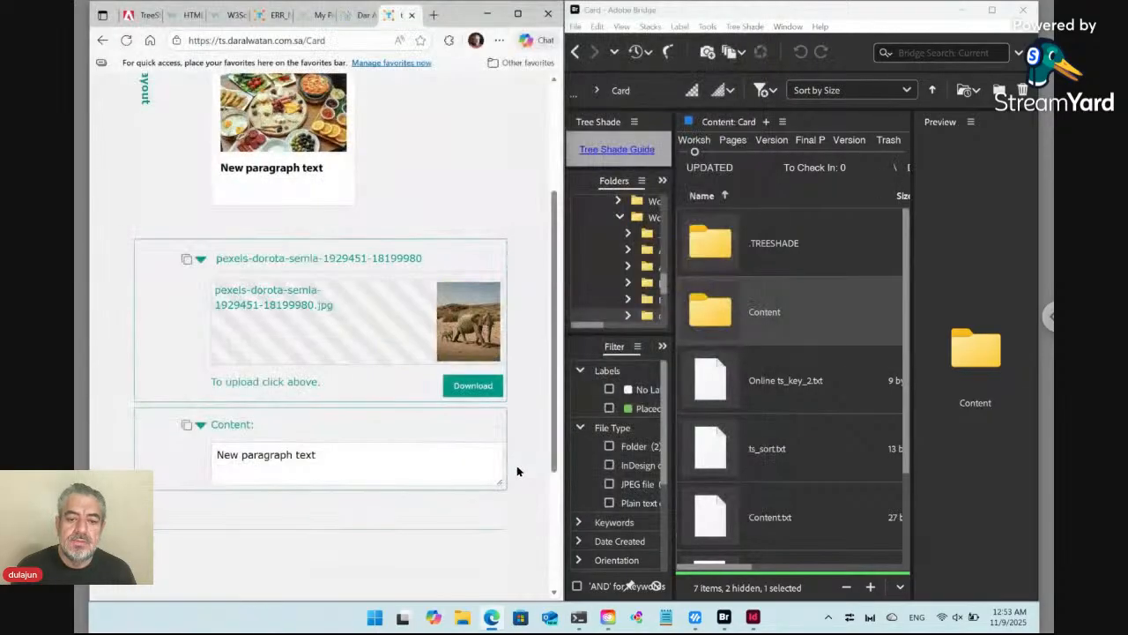
Replace the Content item's text on the Card web page with "Elephants"
{"action": "left_click", "coordinate": [278, 454]}
{"action": "triple_click", "coordinate": [278, 454]}
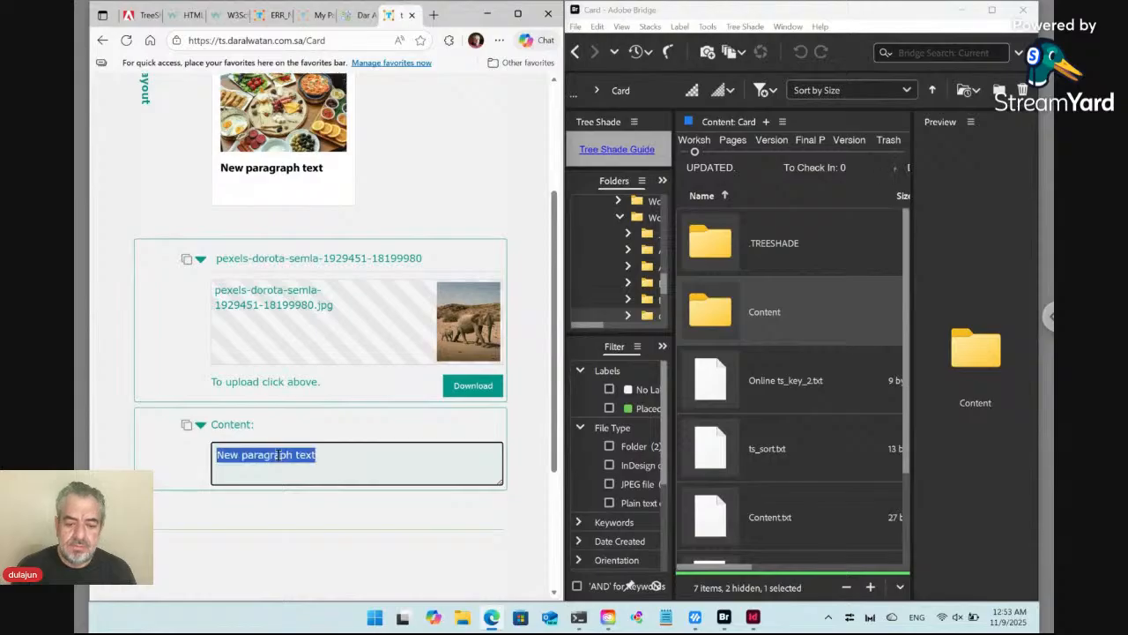
{"action": "type", "text": "El"}
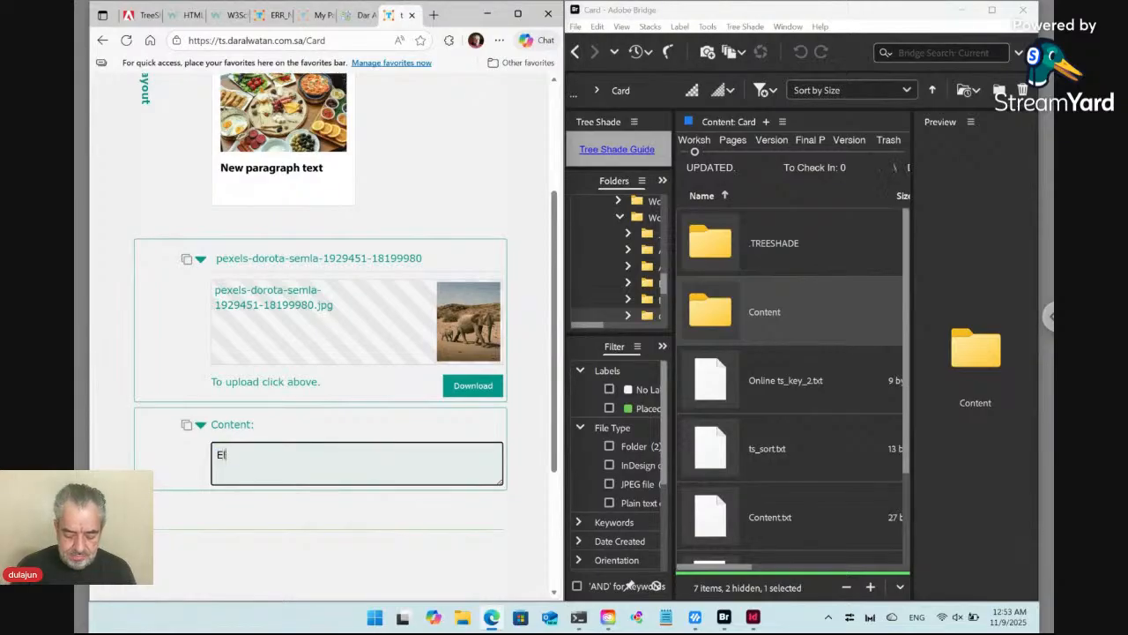
{"action": "type", "text": "ephants"}
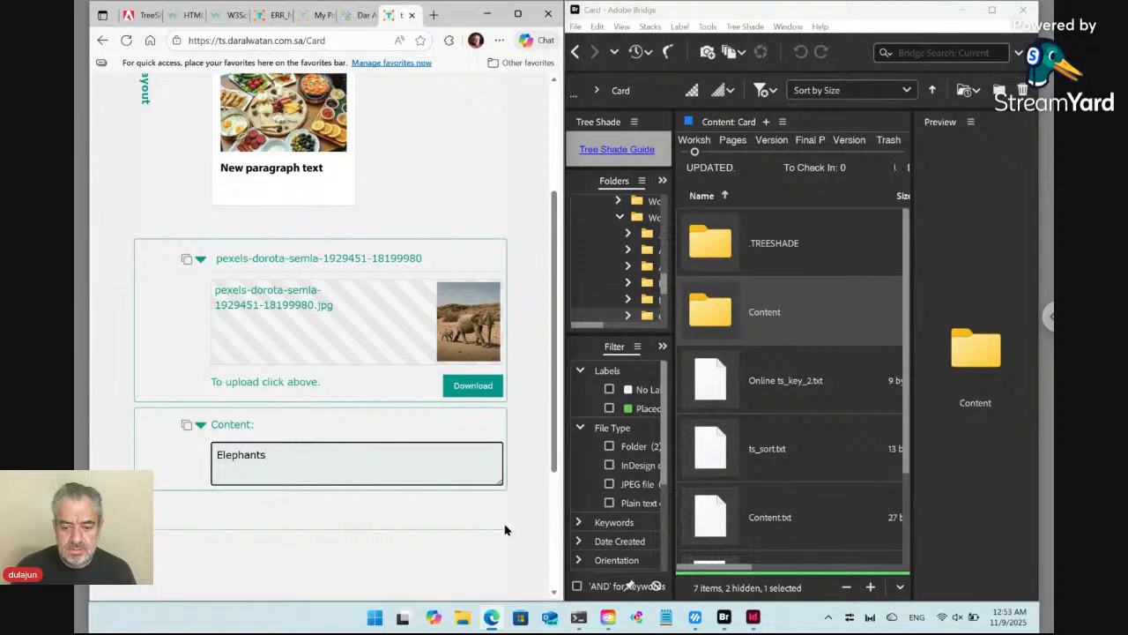
{"action": "scroll", "coordinate": [505, 529], "scroll_direction": "down", "scroll_amount": 3}
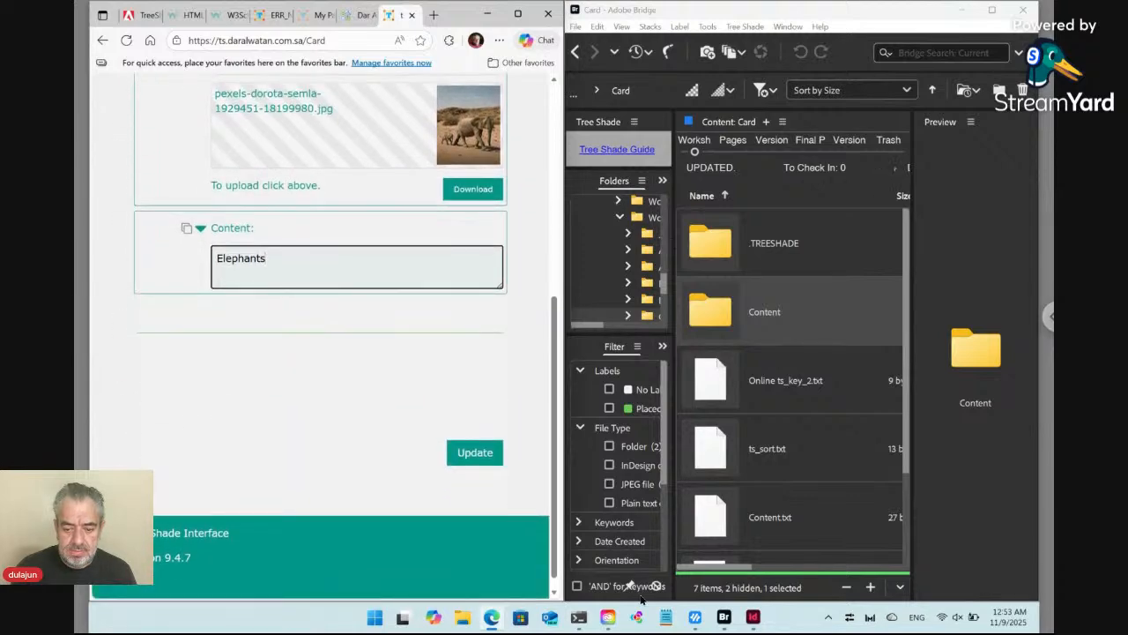
Arrange the InDesign window beside the browser and submit the Card web page's changes with Update
{"action": "left_click", "coordinate": [754, 621]}
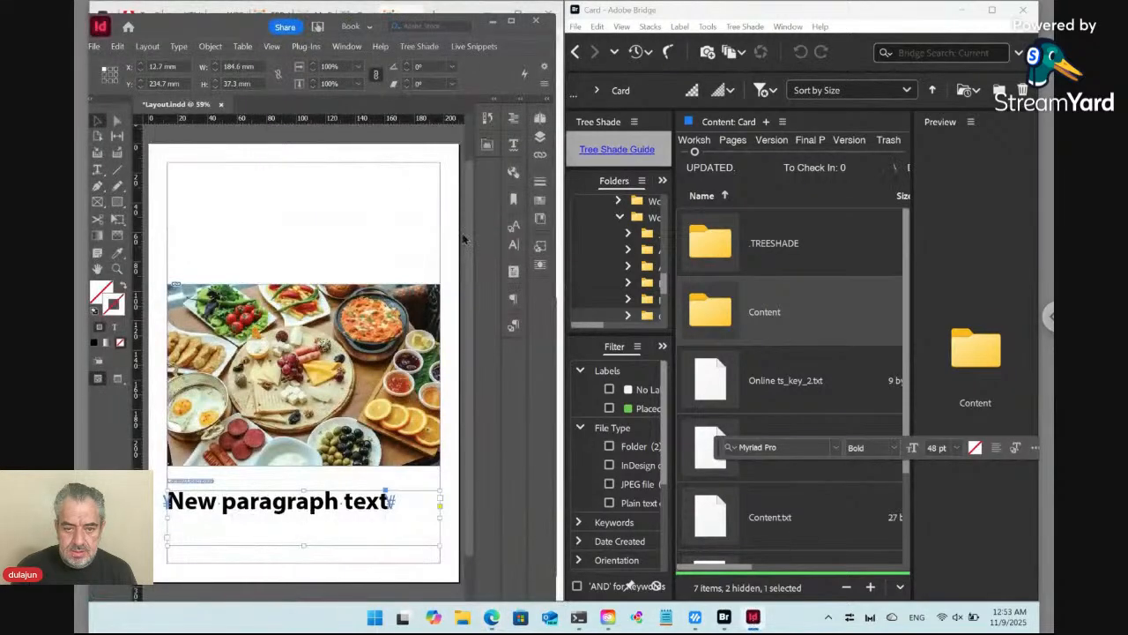
{"action": "left_click_drag", "start_coordinate": [201, 42], "coordinate": [692, 39]}
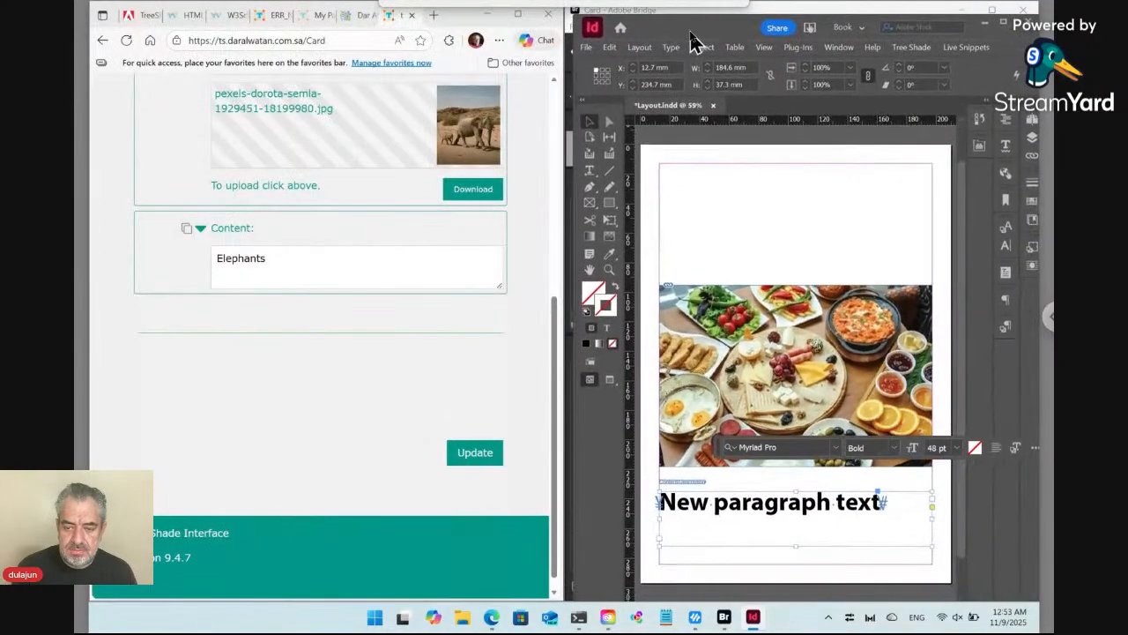
{"action": "left_click", "coordinate": [475, 454]}
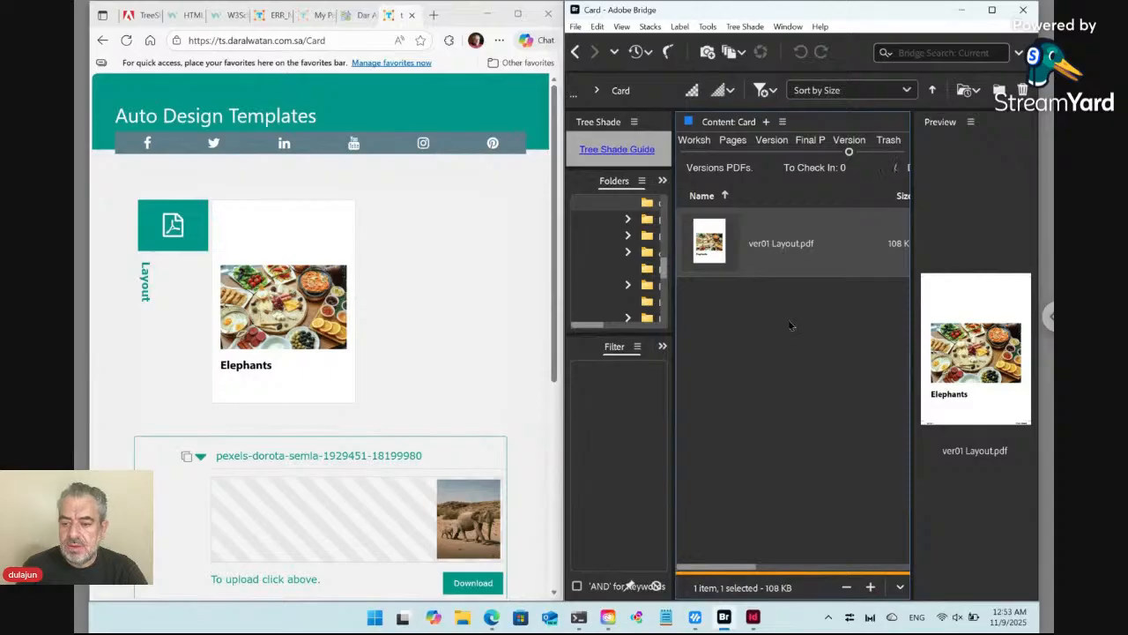
Maximize Bridge, switch the Card folder from Versions PDFs to the Workshop stage, and open Layout.indd
{"action": "left_click", "coordinate": [763, 324]}
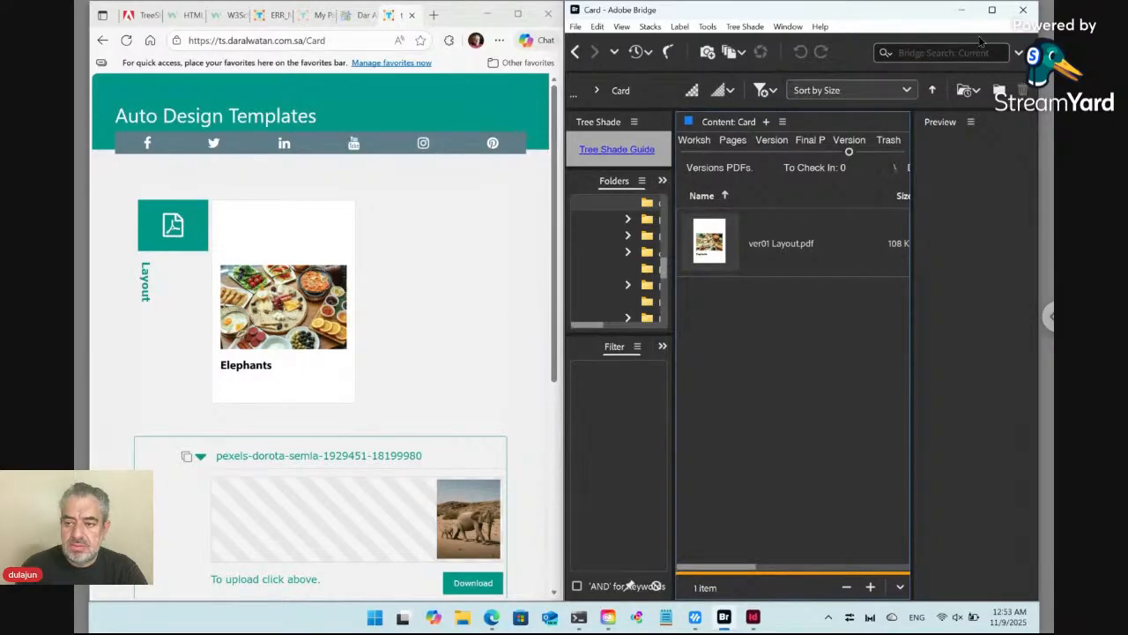
{"action": "left_click", "coordinate": [992, 10]}
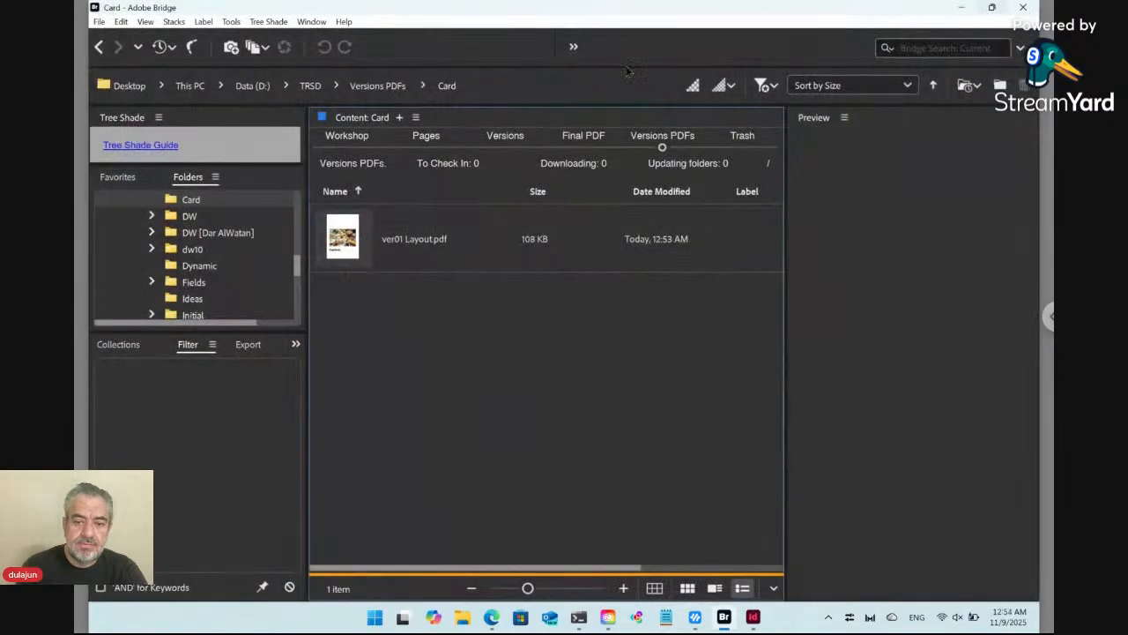
{"action": "left_click", "coordinate": [348, 148]}
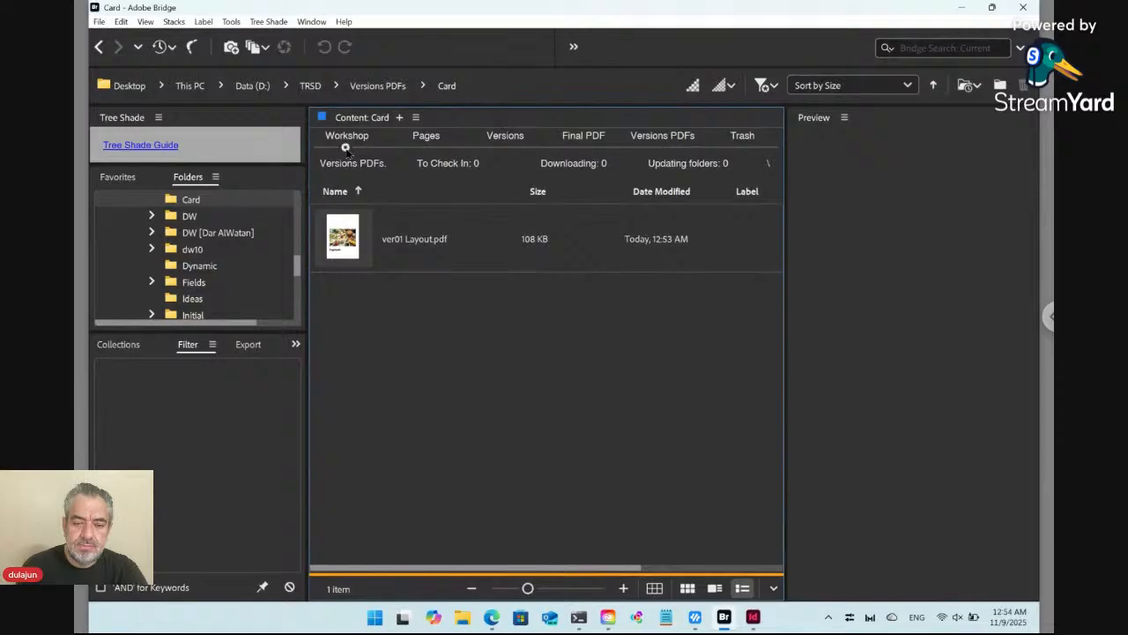
{"action": "scroll", "coordinate": [509, 362], "scroll_direction": "down", "scroll_amount": 2}
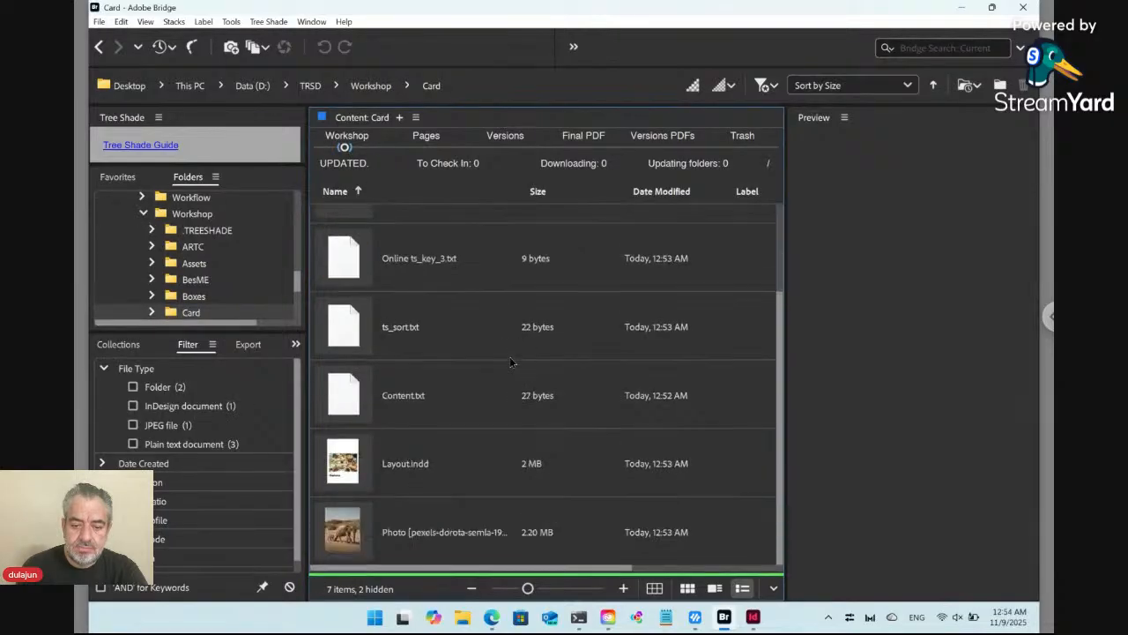
{"action": "left_click", "coordinate": [348, 465]}
{"action": "double_click", "coordinate": [348, 465]}
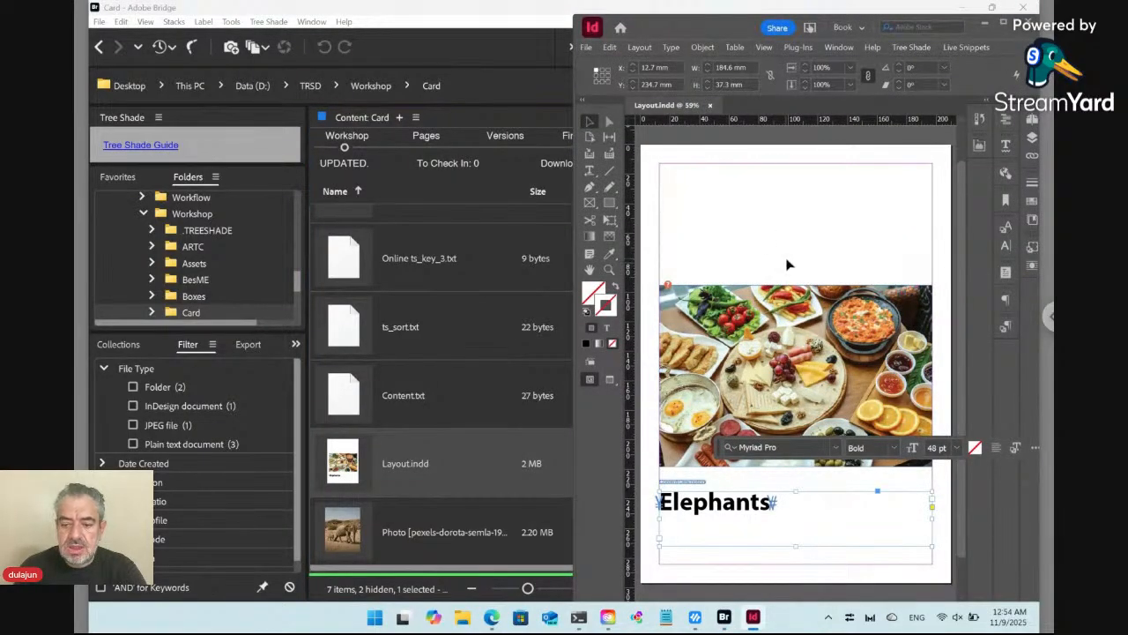
Show the Card web page beside the layout and check the layout's photo link and the Tree Shade root path
{"action": "left_click", "coordinate": [494, 620]}
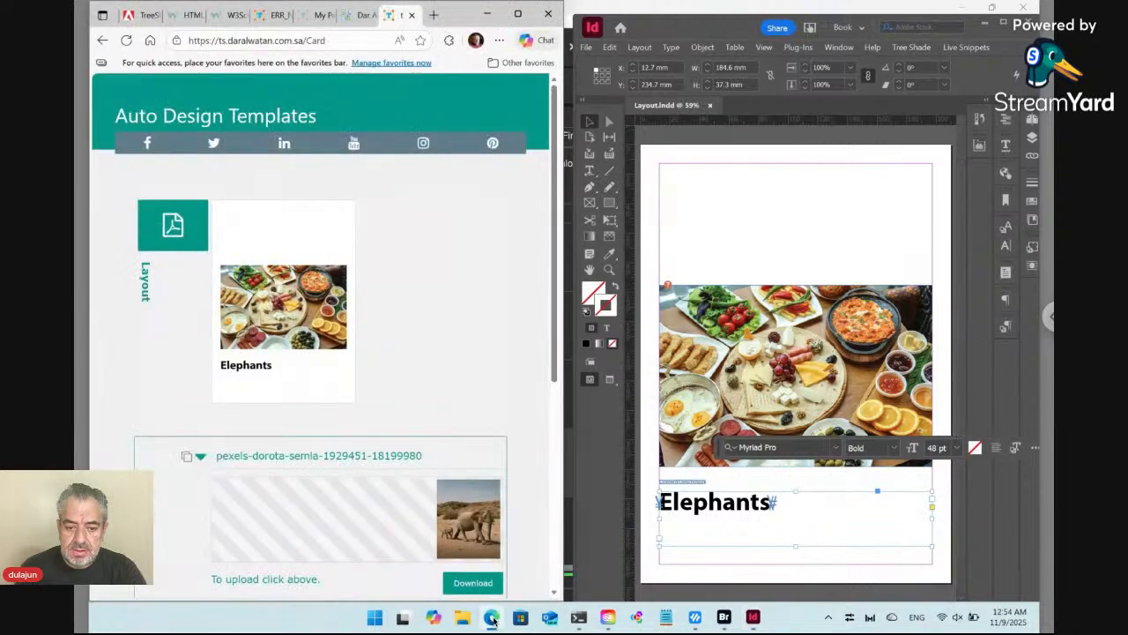
{"action": "left_click", "coordinate": [1032, 156]}
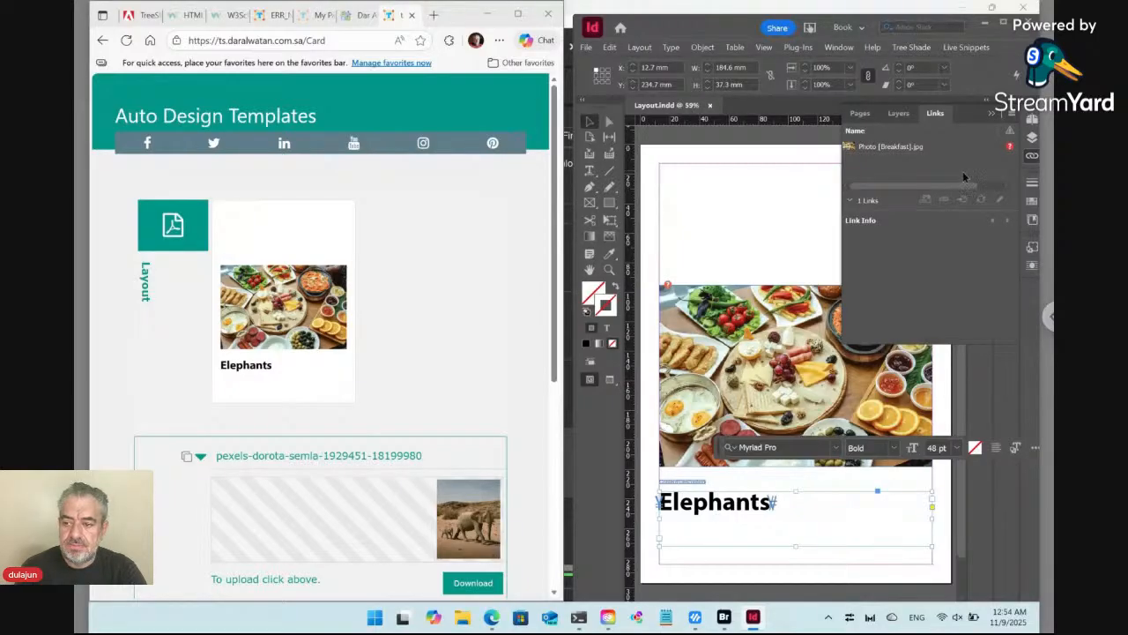
{"action": "left_click", "coordinate": [1031, 158]}
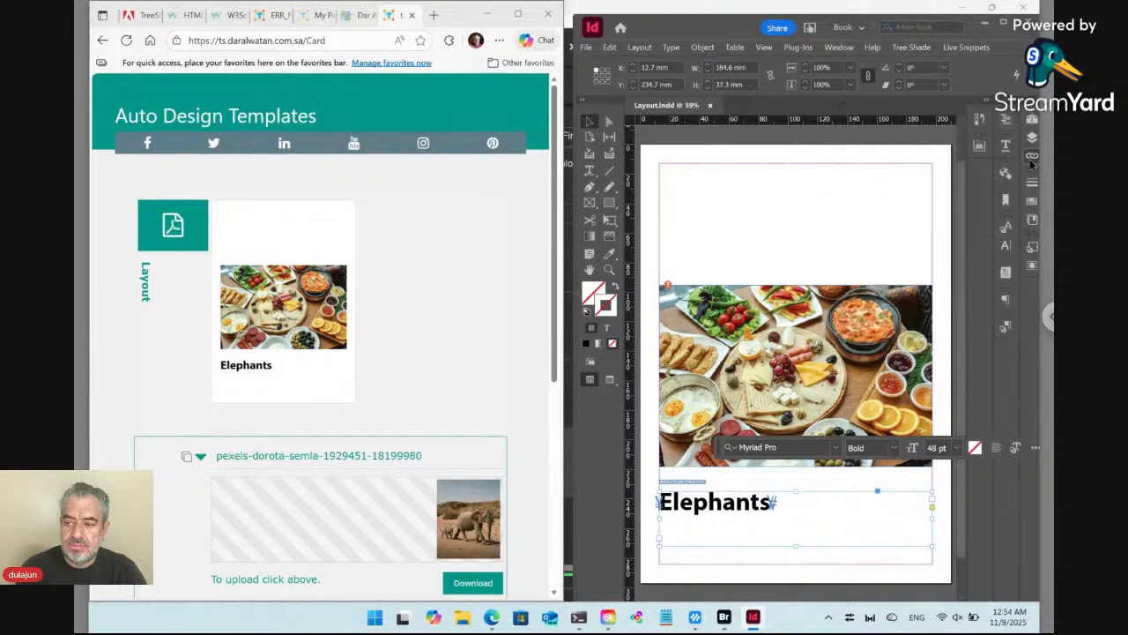
{"action": "left_click", "coordinate": [980, 146]}
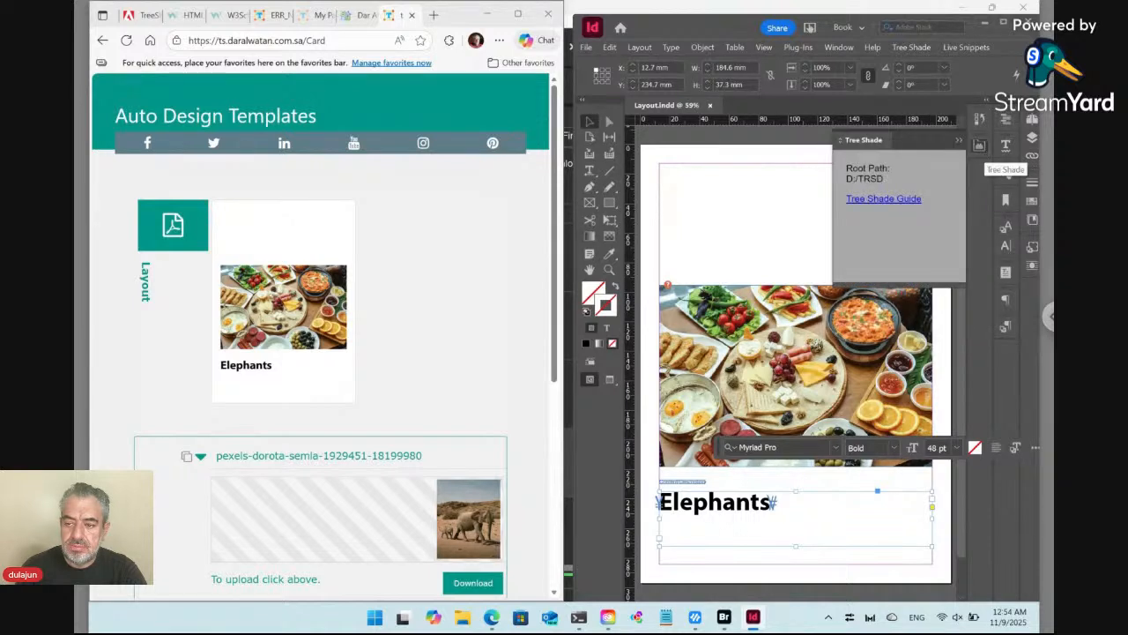
{"action": "left_click", "coordinate": [979, 148]}
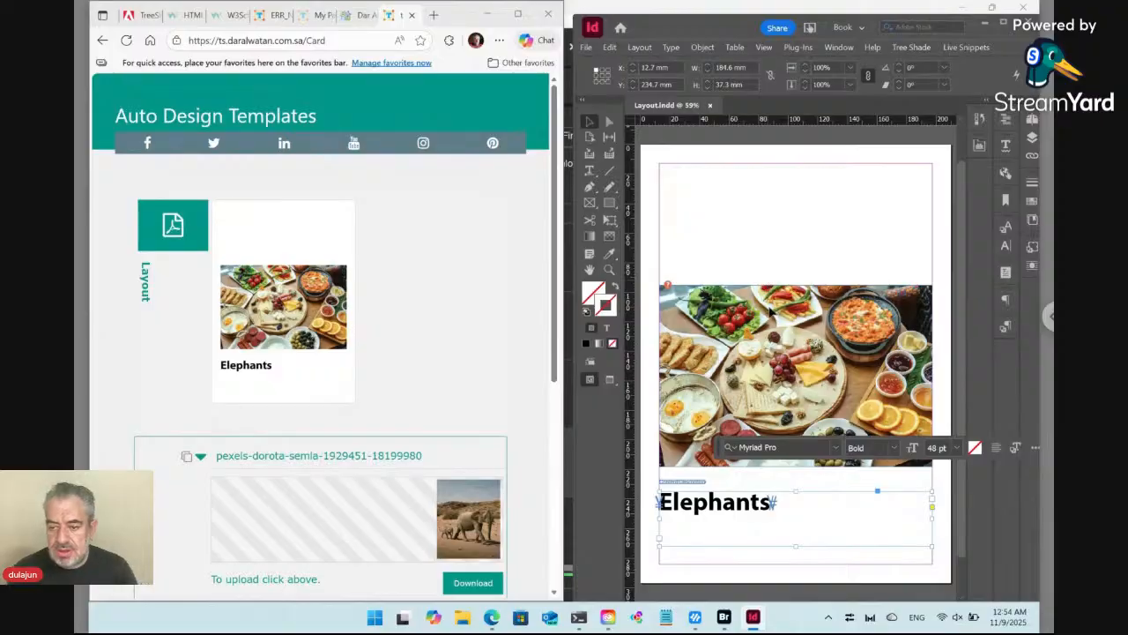
Replace the breakfast image in the layout's photo frame with the elephant photo from the Card Workshop folder in Bridge
{"action": "left_click", "coordinate": [758, 331]}
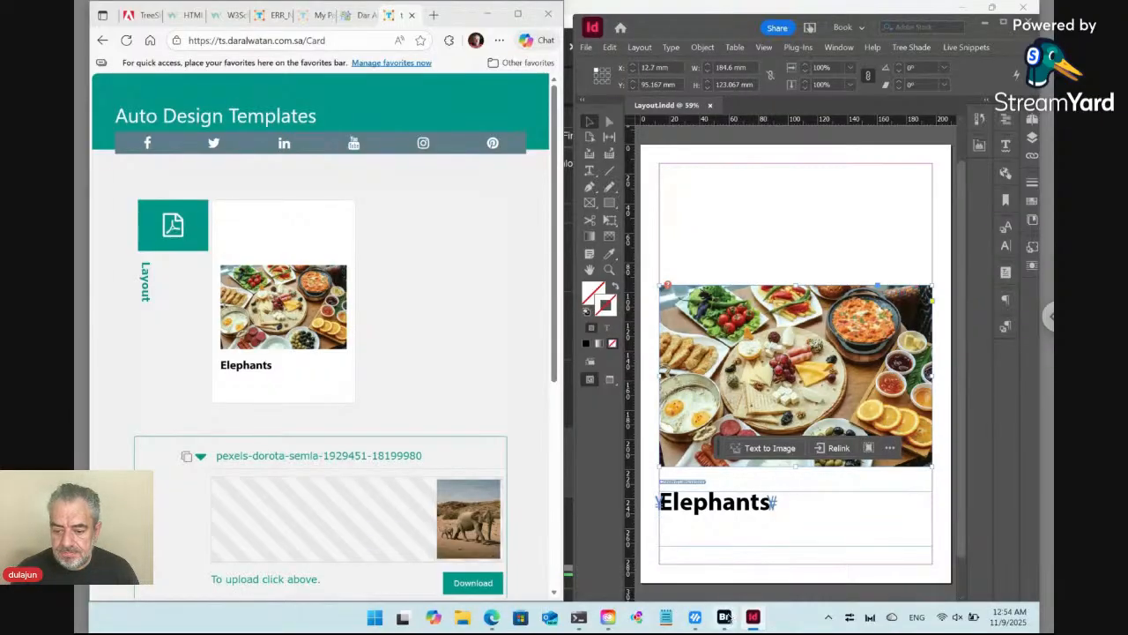
{"action": "left_click", "coordinate": [725, 616]}
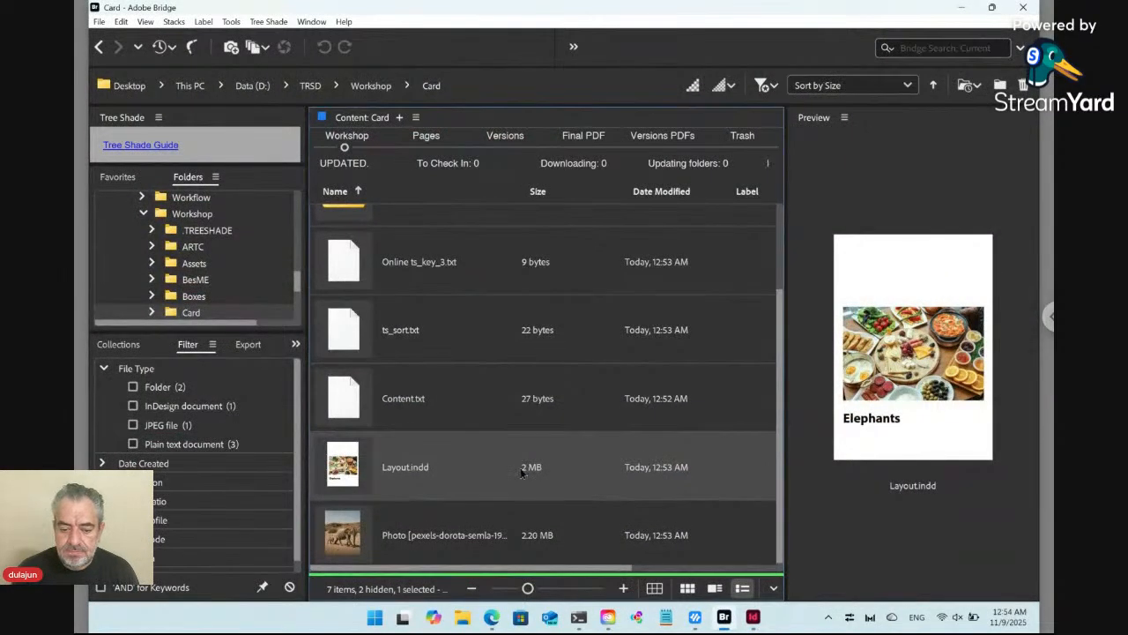
{"action": "left_click_drag", "start_coordinate": [357, 535], "coordinate": [738, 394]}
{"action": "key", "text": "super+Tab"}
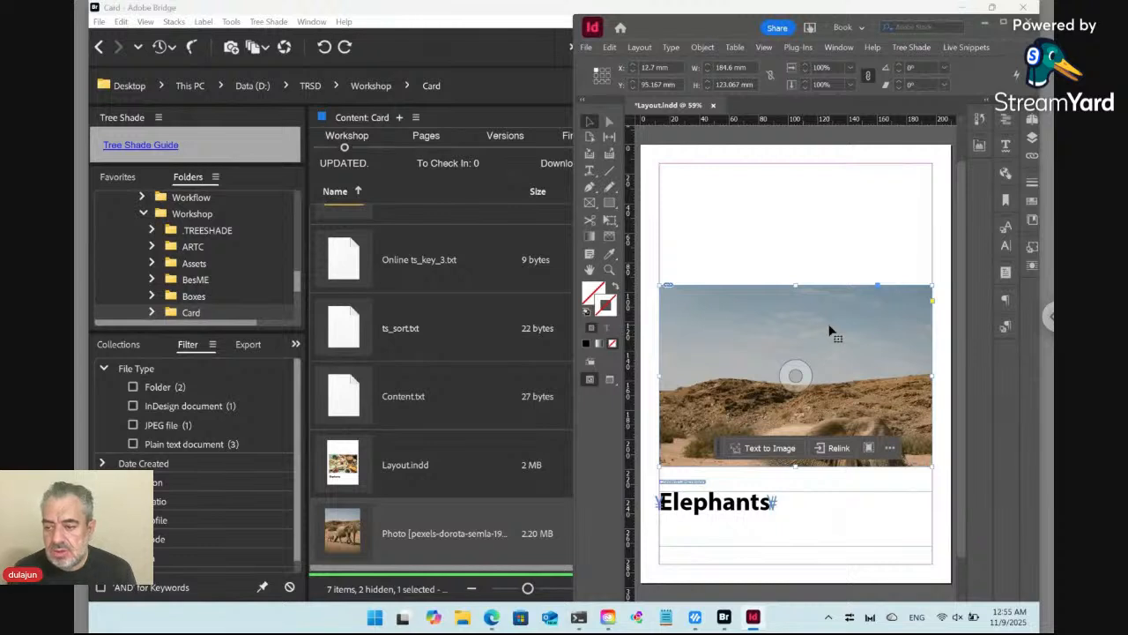
Create a new object style named "Photo" from the selected photo frame
{"action": "left_click", "coordinate": [1033, 249]}
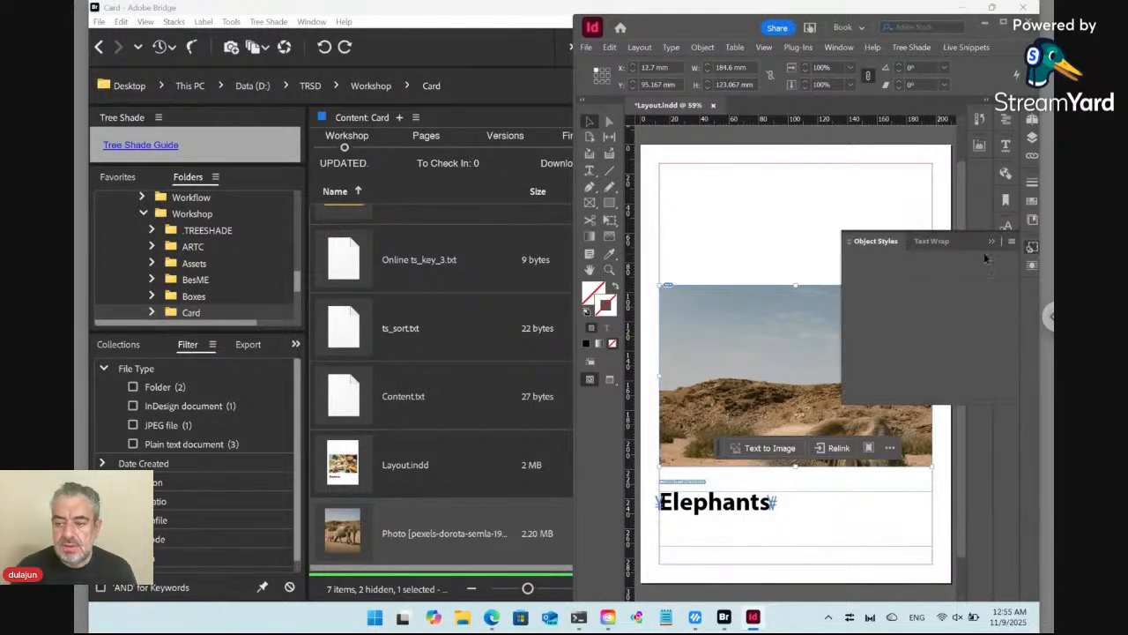
{"action": "left_click", "coordinate": [1011, 242]}
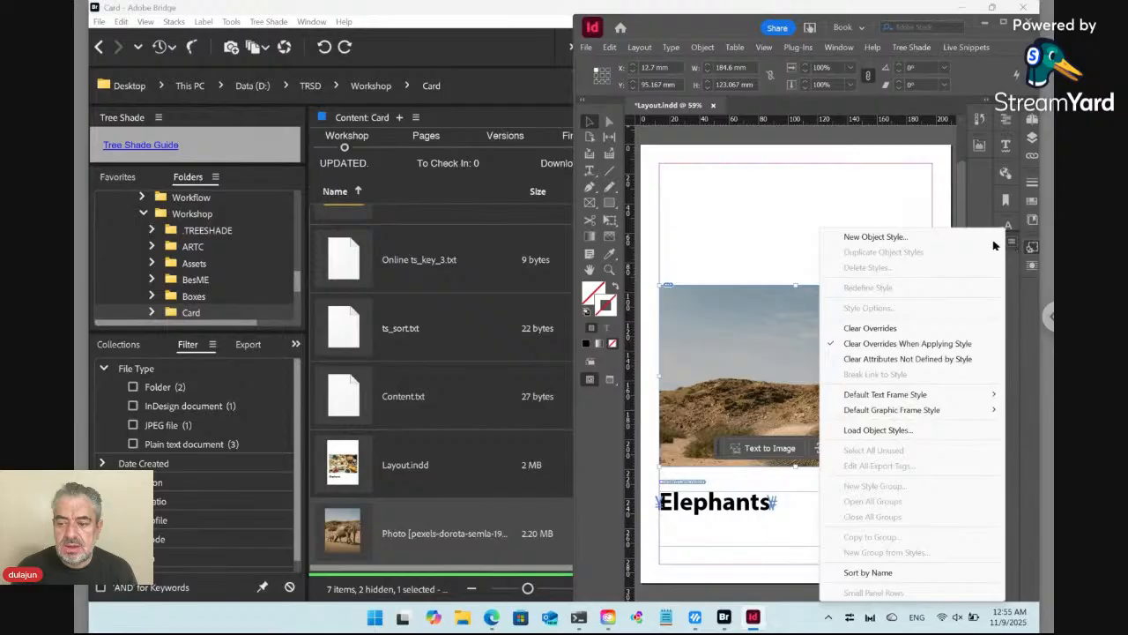
{"action": "left_click", "coordinate": [875, 236]}
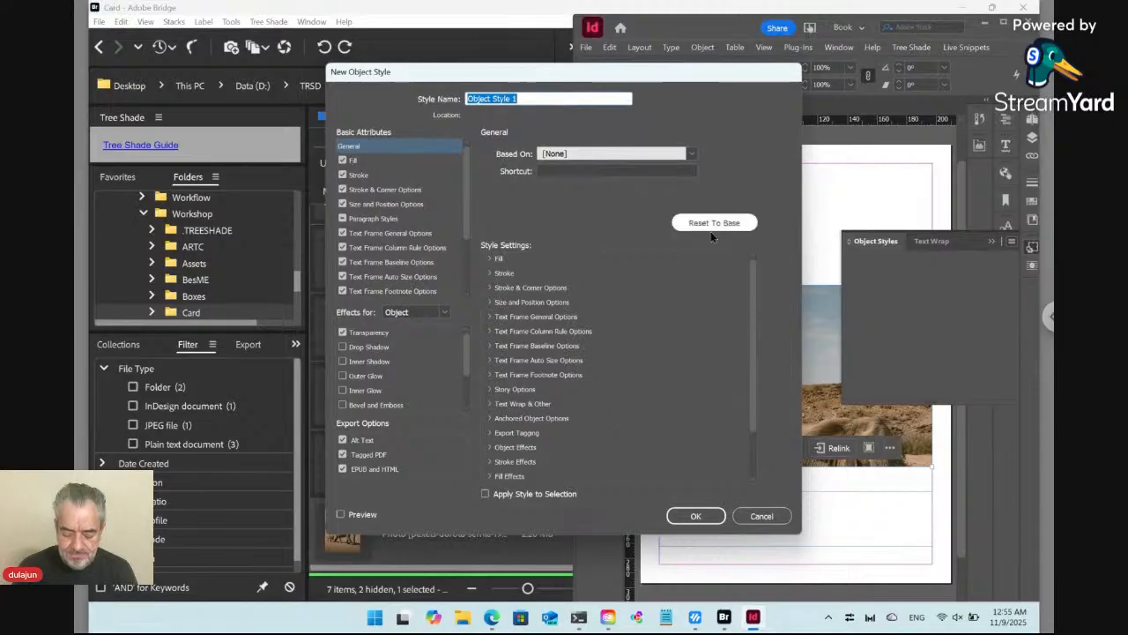
{"action": "type", "text": "Photo"}
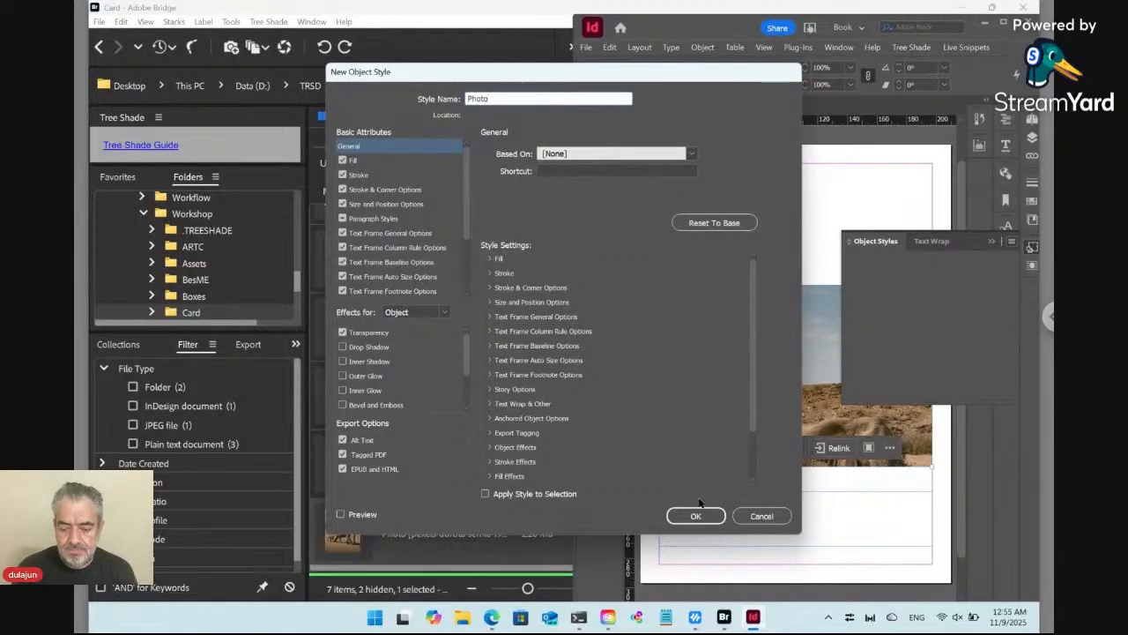
{"action": "left_click", "coordinate": [701, 517]}
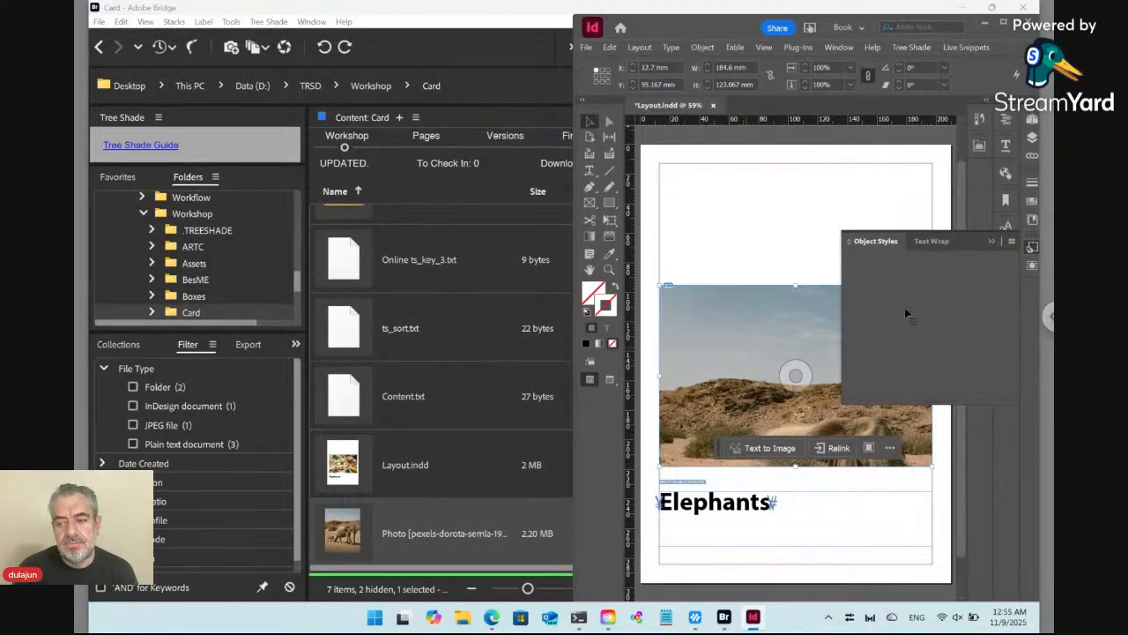
{"action": "mouse_move", "coordinate": [941, 406]}
{"action": "left_mouse_down"}
{"action": "mouse_move", "coordinate": [937, 433]}
{"action": "mouse_move", "coordinate": [924, 322]}
{"action": "mouse_move", "coordinate": [925, 393]}
{"action": "left_mouse_up"}
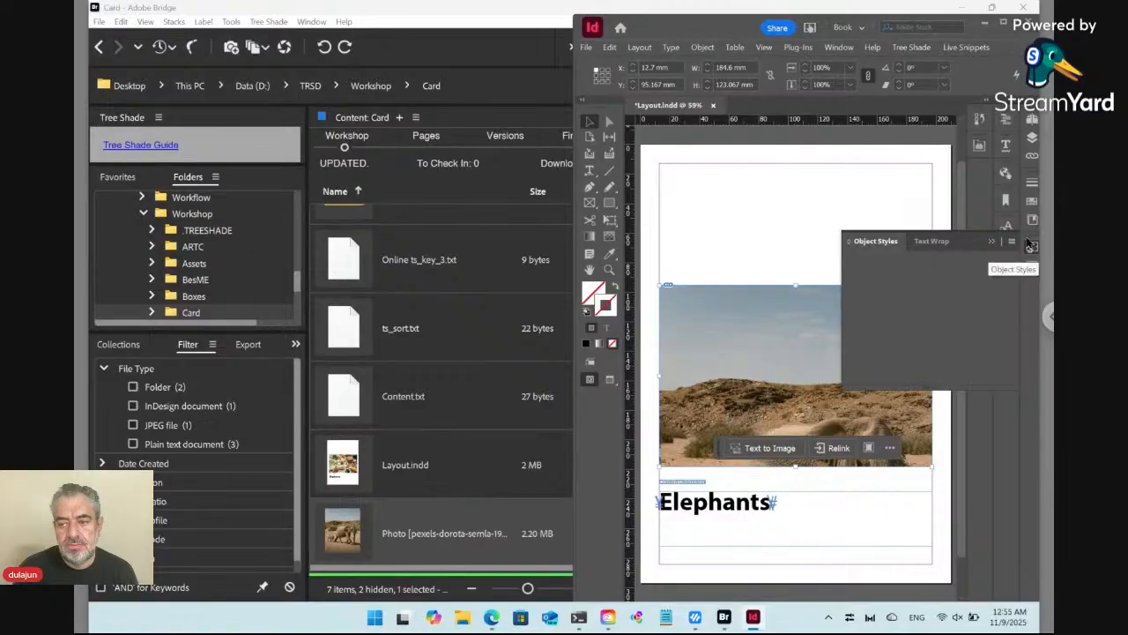
Try to create another object style named "Photo" from the selected elephant photo frame
{"action": "left_click_drag", "start_coordinate": [817, 10], "coordinate": [754, 19]}
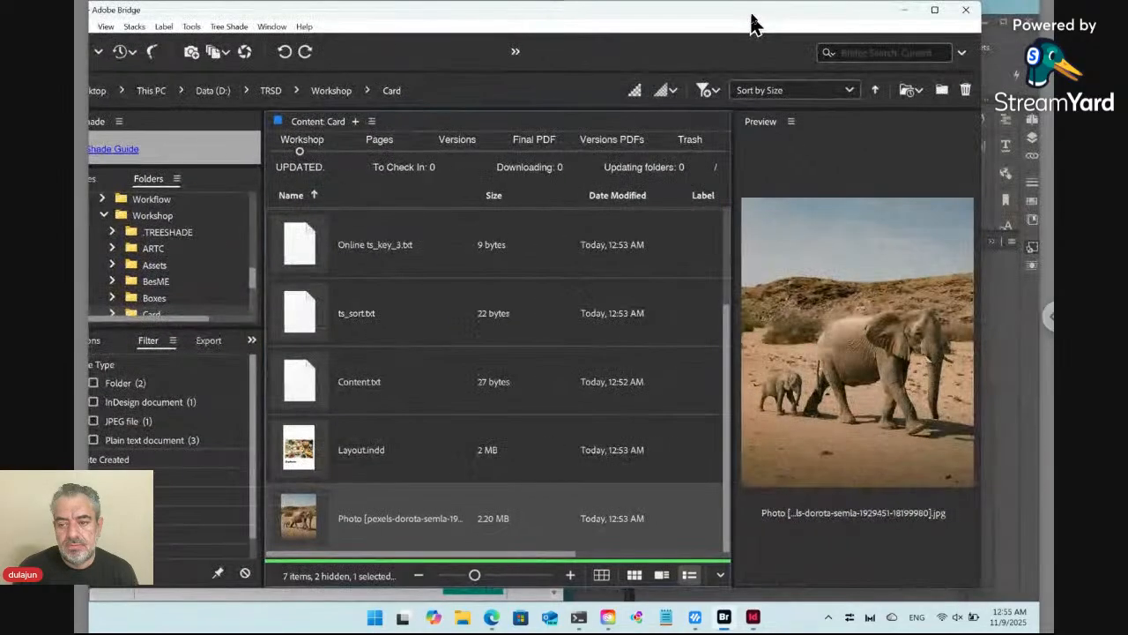
{"action": "left_click", "coordinate": [1028, 338]}
{"action": "left_click", "coordinate": [1012, 242]}
{"action": "left_click", "coordinate": [929, 240]}
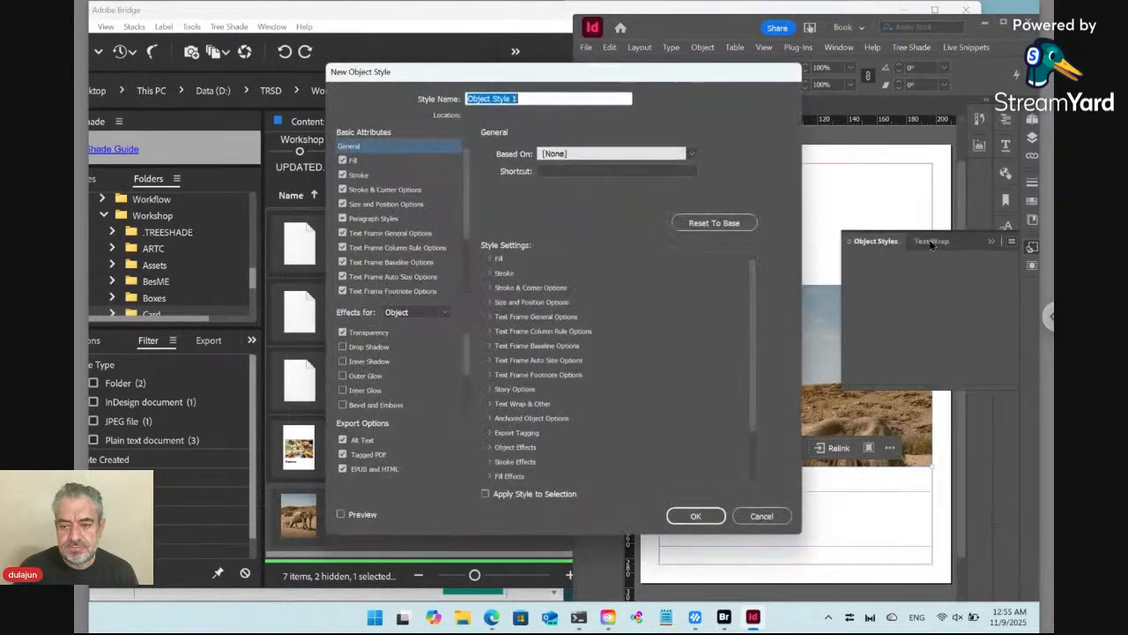
{"action": "type", "text": "Photo"}
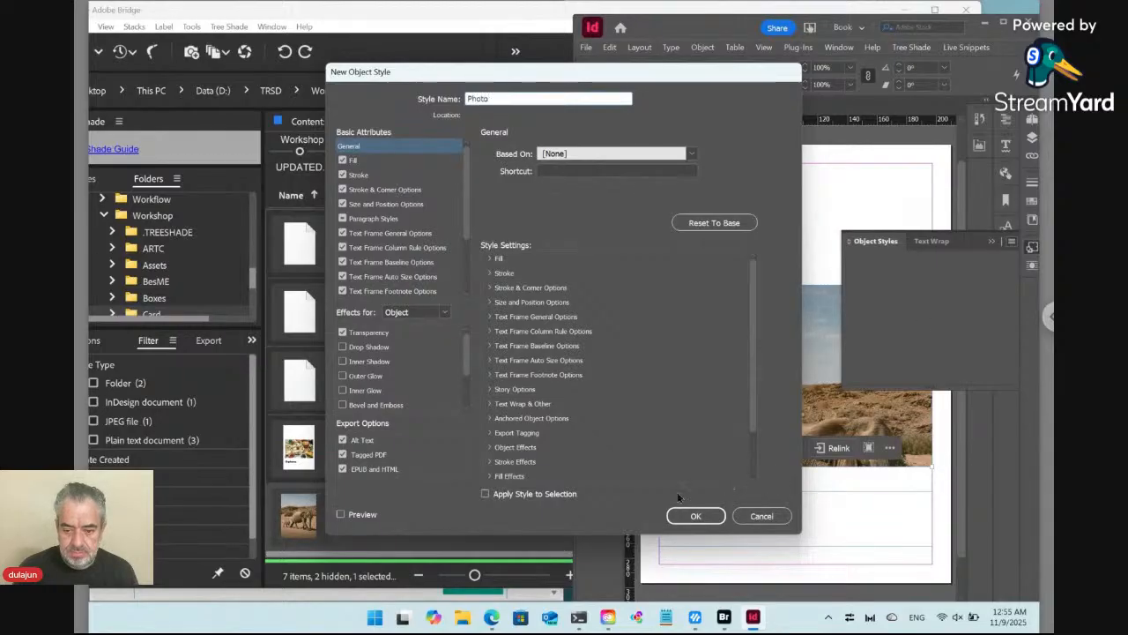
{"action": "key", "text": "Return"}
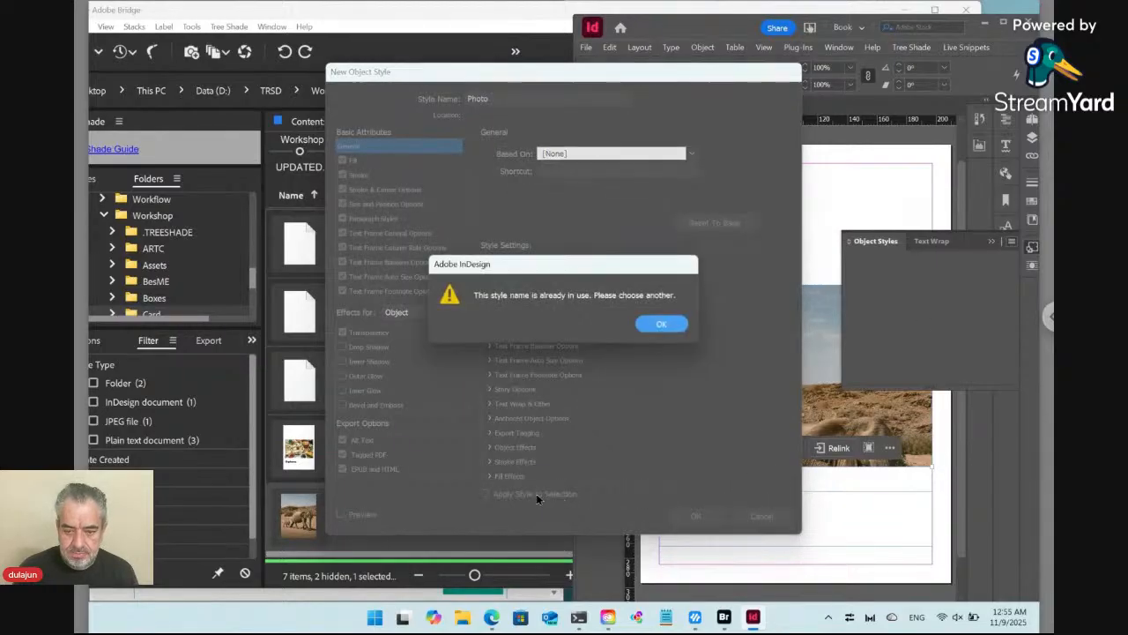
{"action": "left_click", "coordinate": [659, 324]}
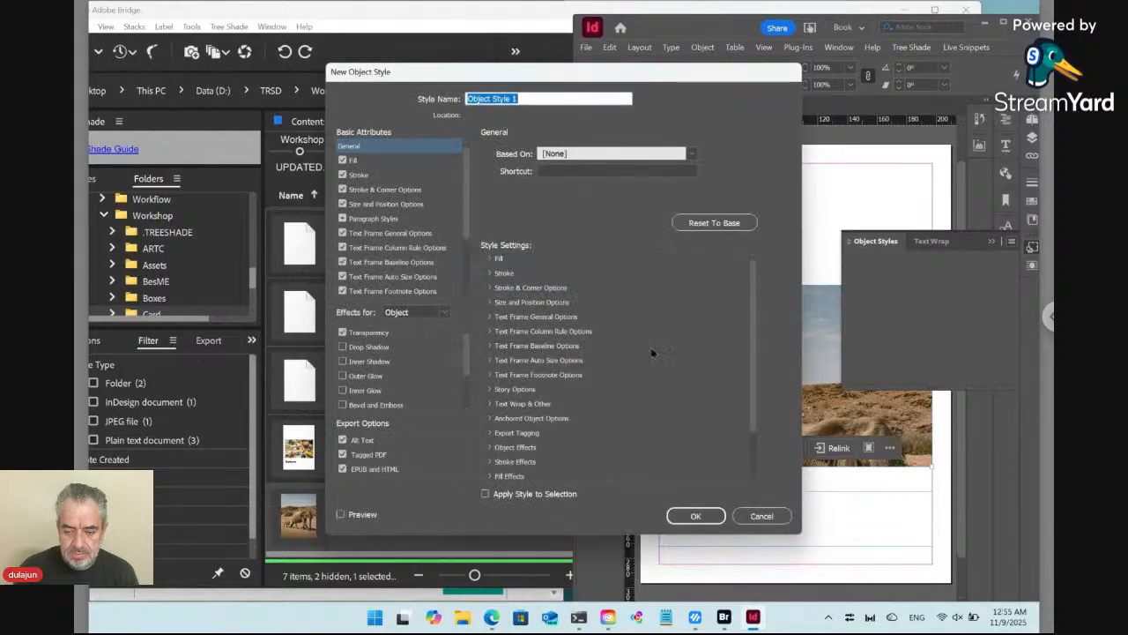
{"action": "left_click", "coordinate": [774, 522]}
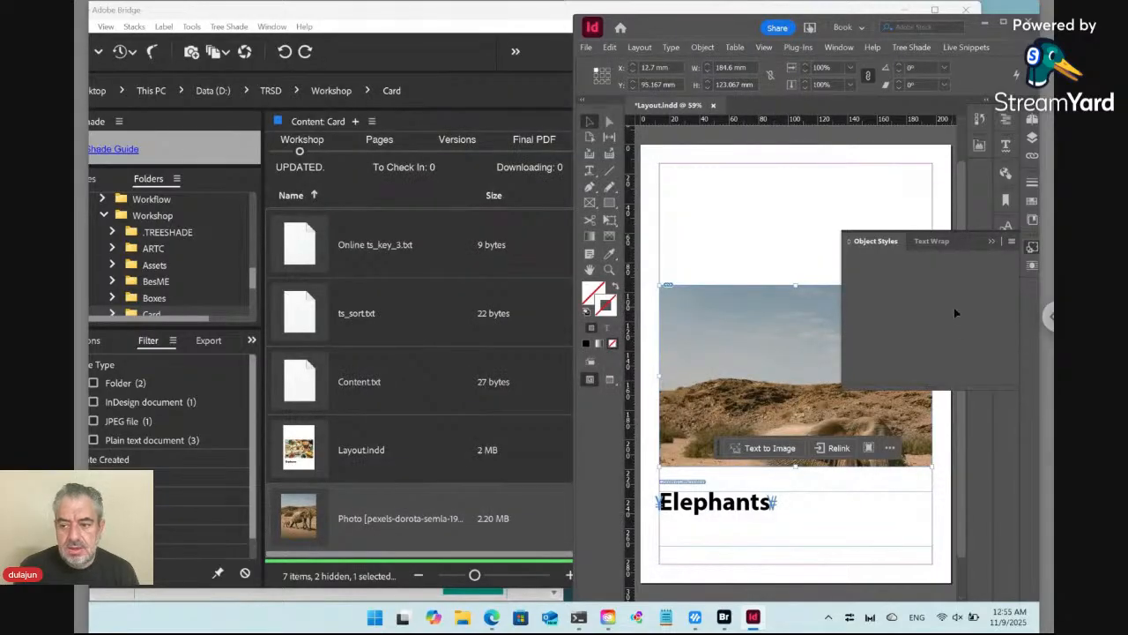
Detach the Object Styles list, reselect the elephant photo frame, and retry adding an object style named "Photo"
{"action": "left_click", "coordinate": [1034, 248]}
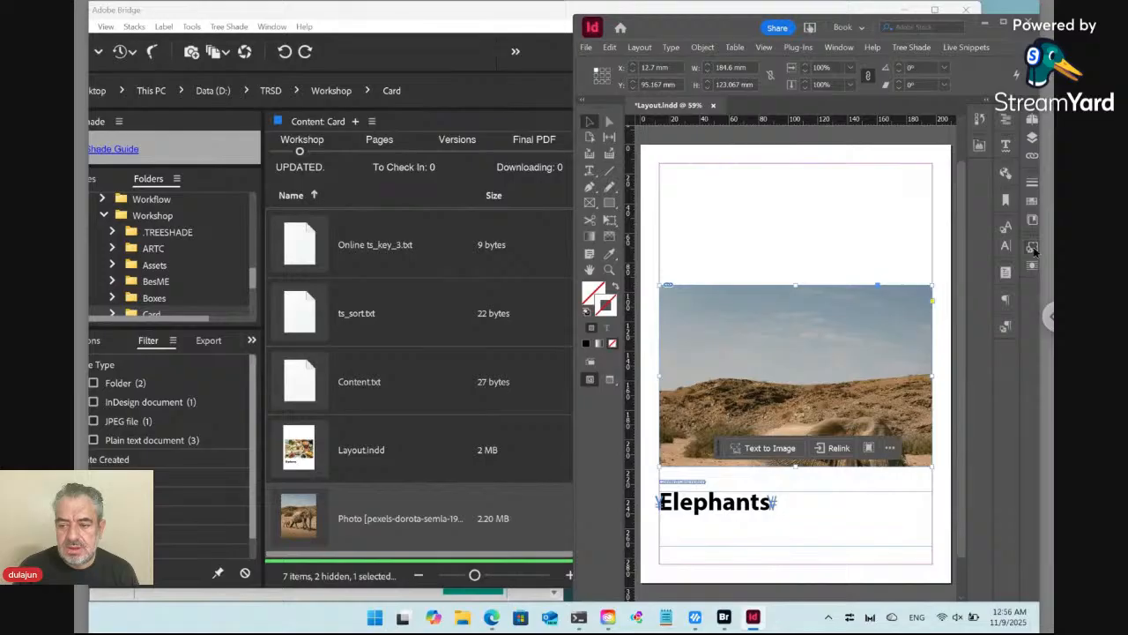
{"action": "left_click", "coordinate": [1033, 249]}
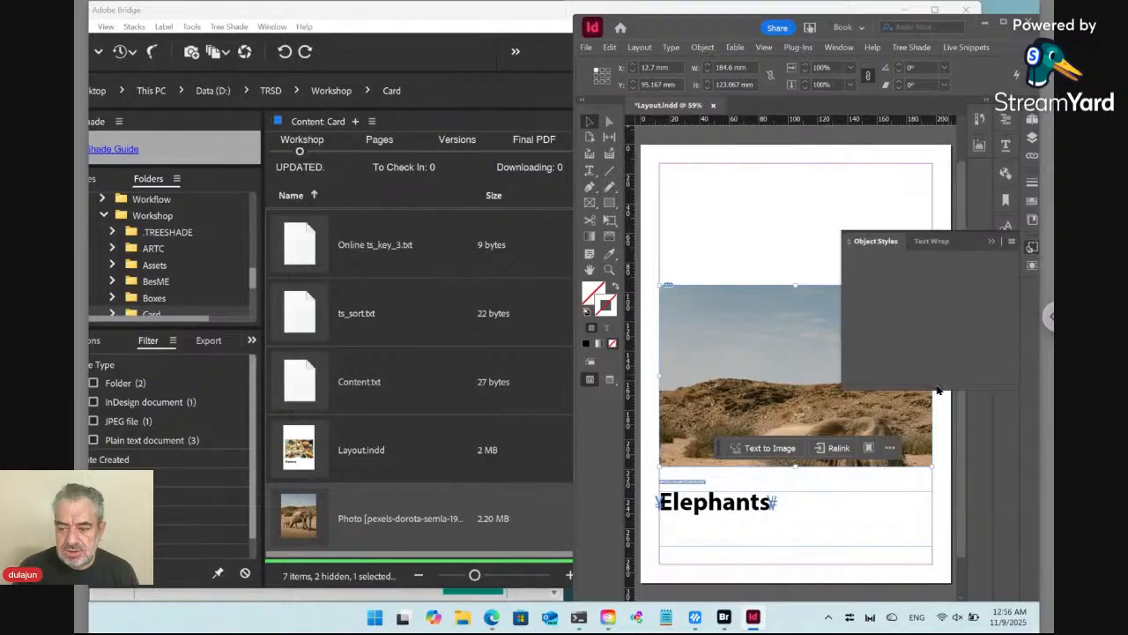
{"action": "left_click", "coordinate": [770, 246]}
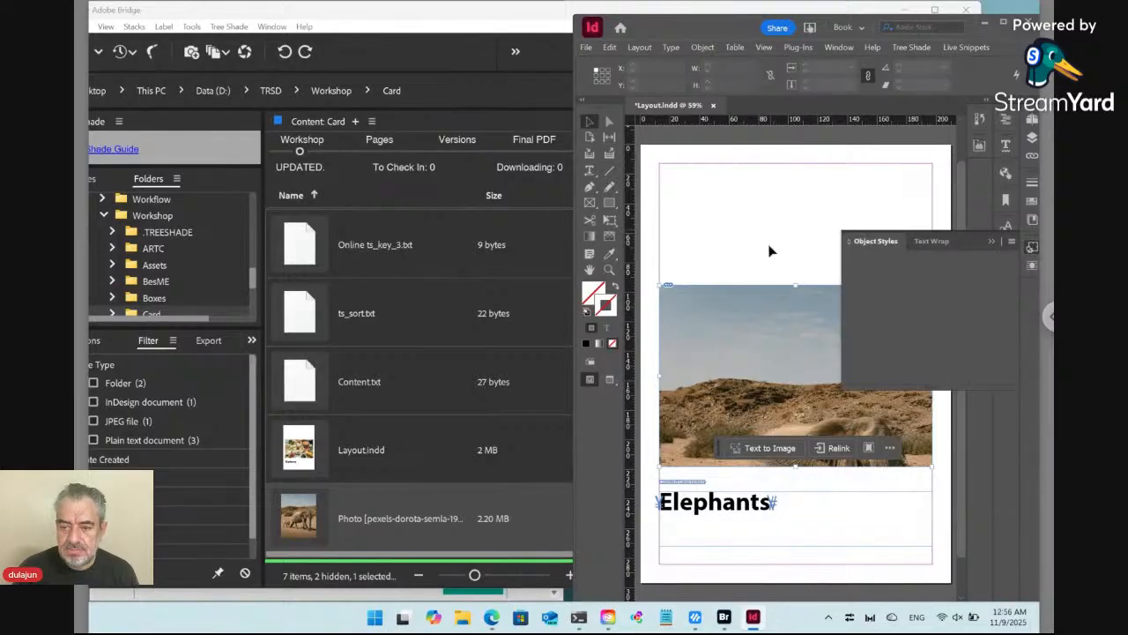
{"action": "left_click", "coordinate": [772, 313]}
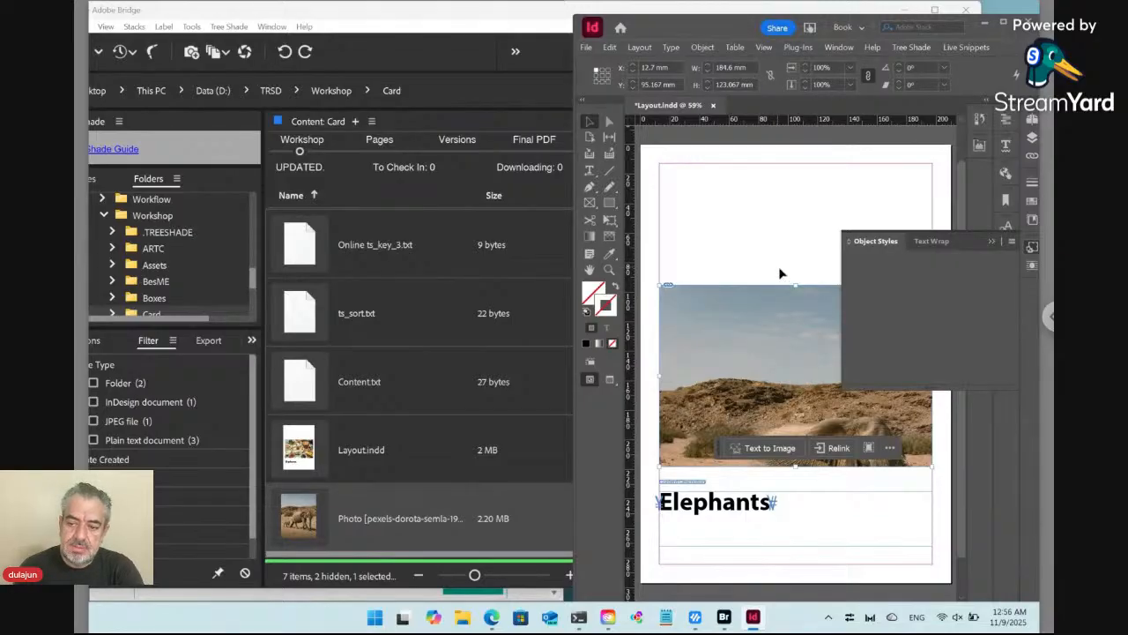
{"action": "left_click_drag", "start_coordinate": [886, 249], "coordinate": [745, 190]}
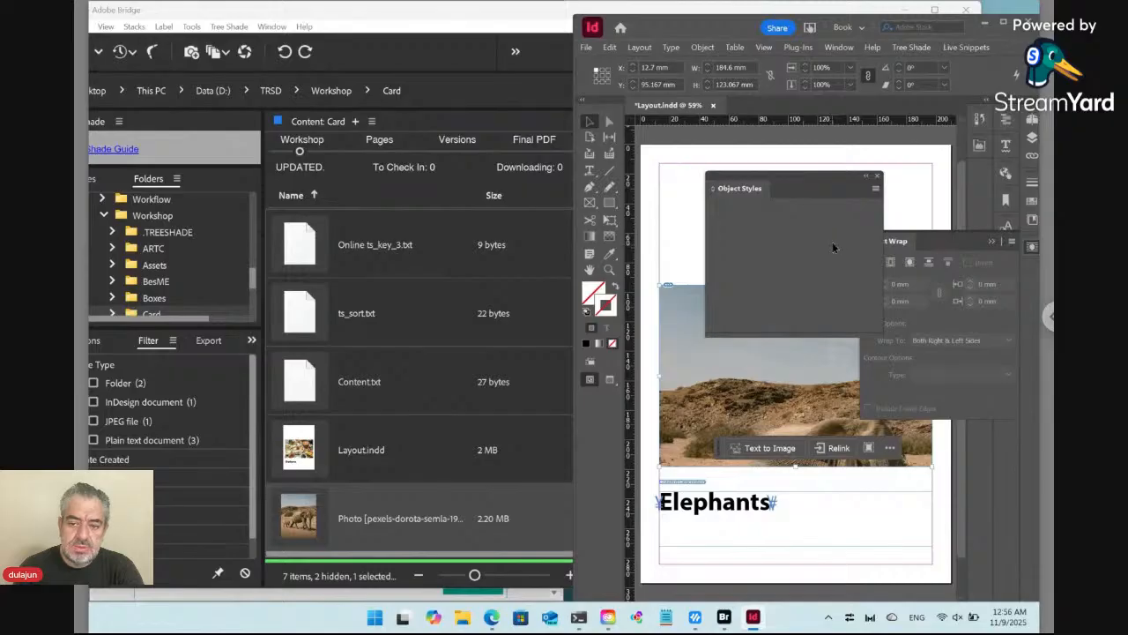
{"action": "left_click", "coordinate": [875, 189]}
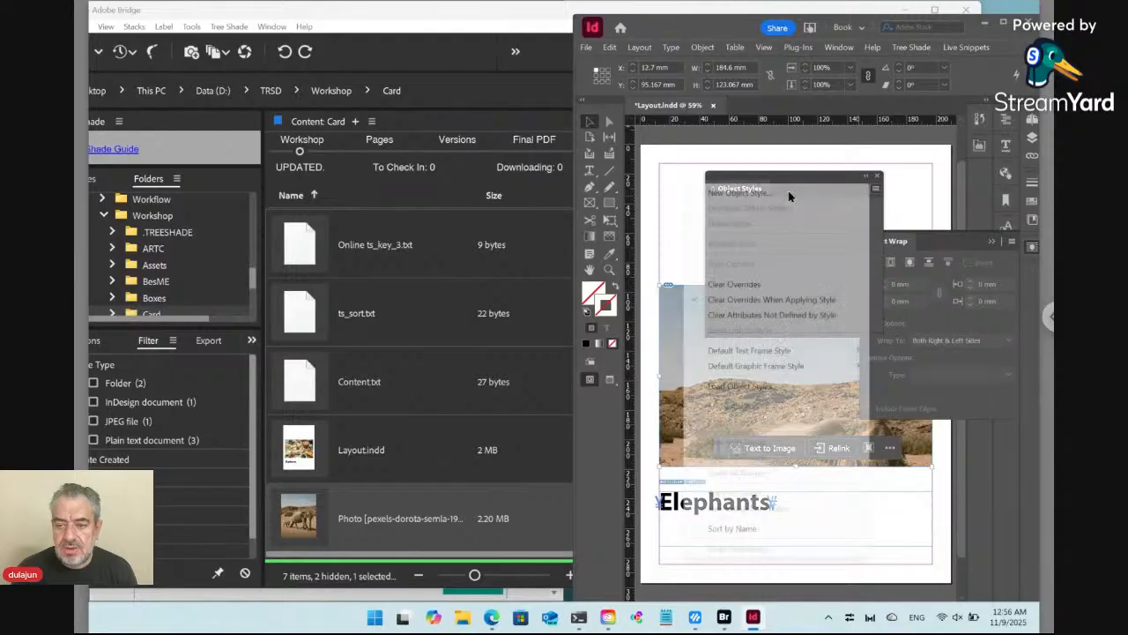
{"action": "left_click", "coordinate": [758, 193]}
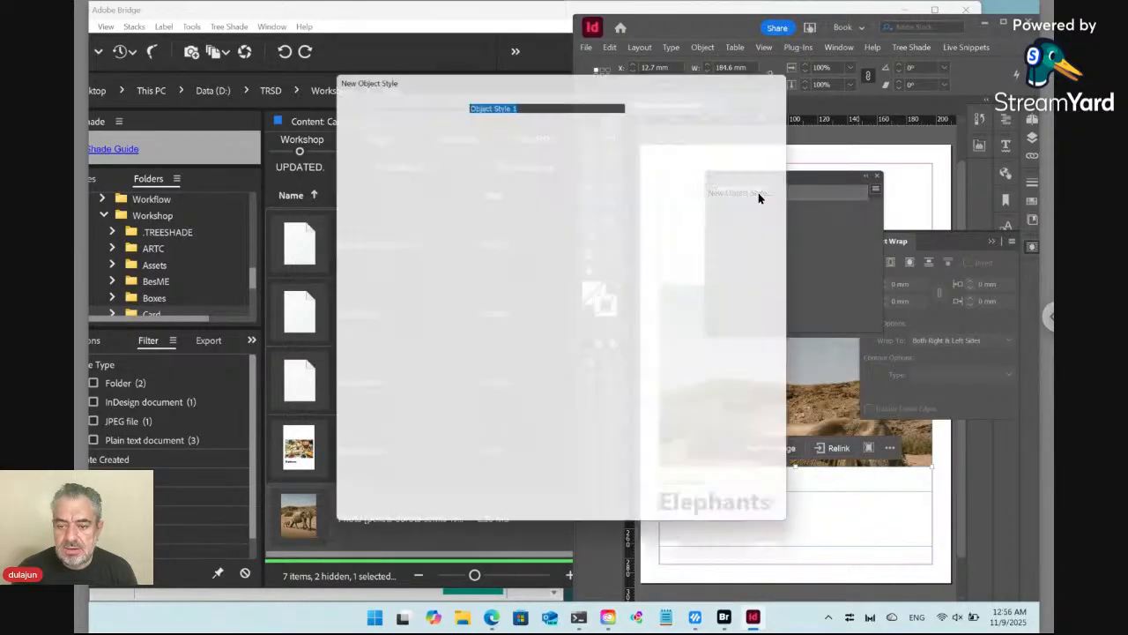
{"action": "type", "text": "Photo"}
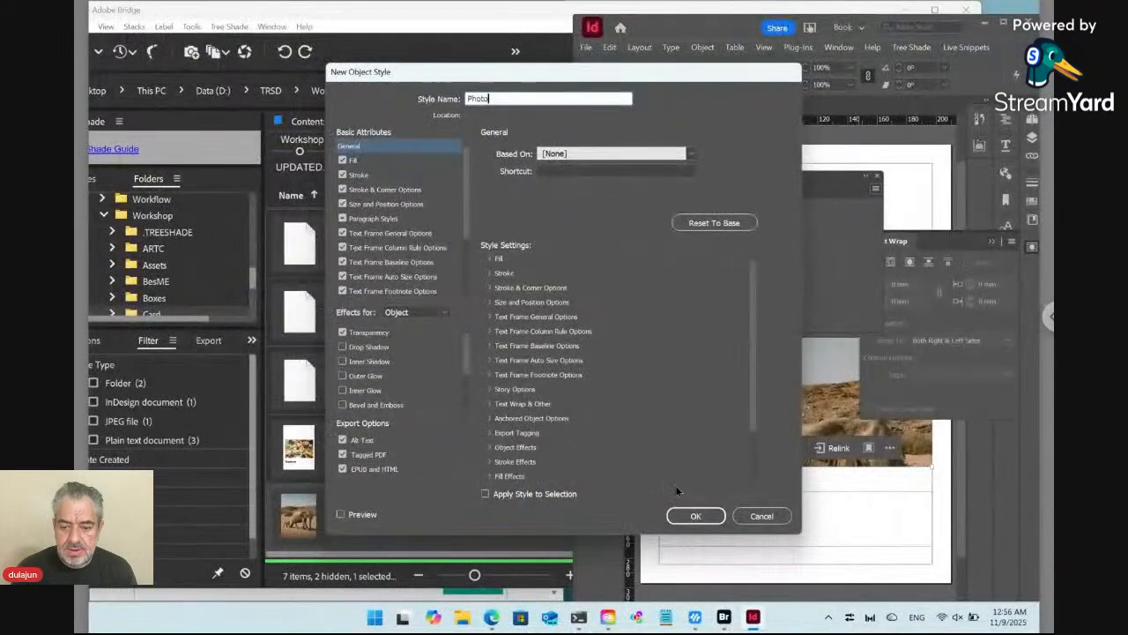
{"action": "left_click", "coordinate": [695, 515]}
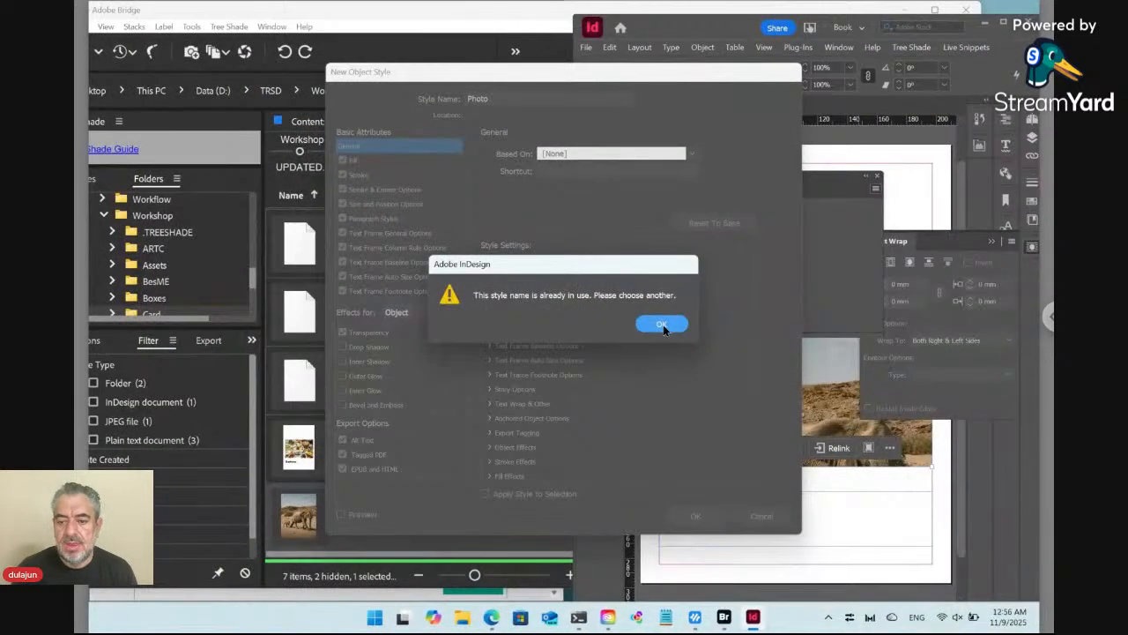
{"action": "left_click", "coordinate": [662, 325]}
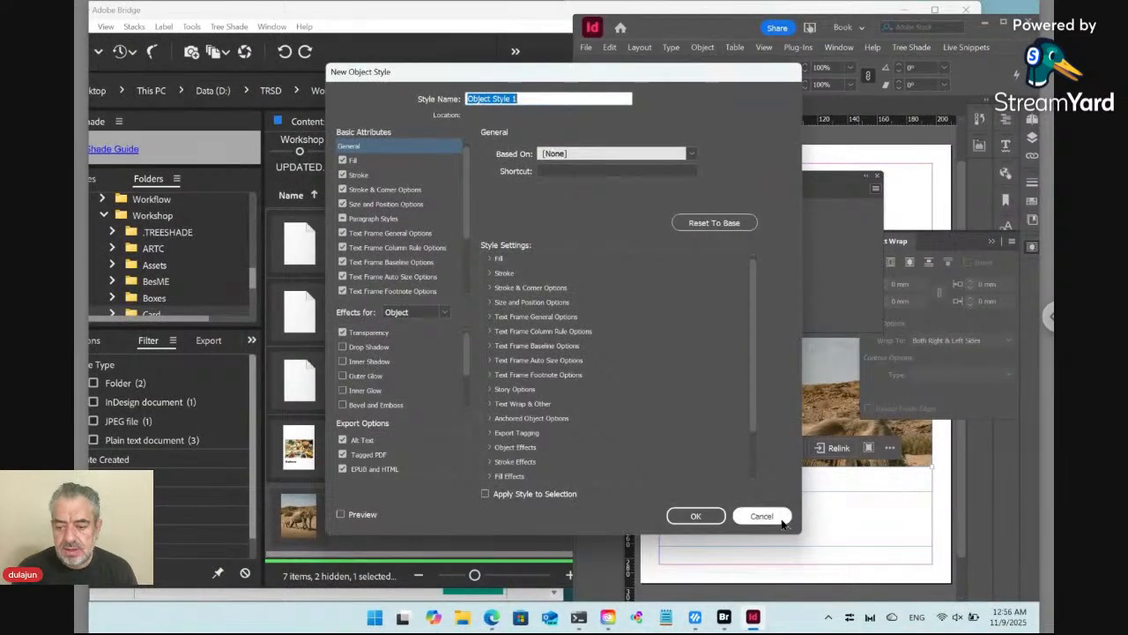
{"action": "left_click", "coordinate": [781, 521]}
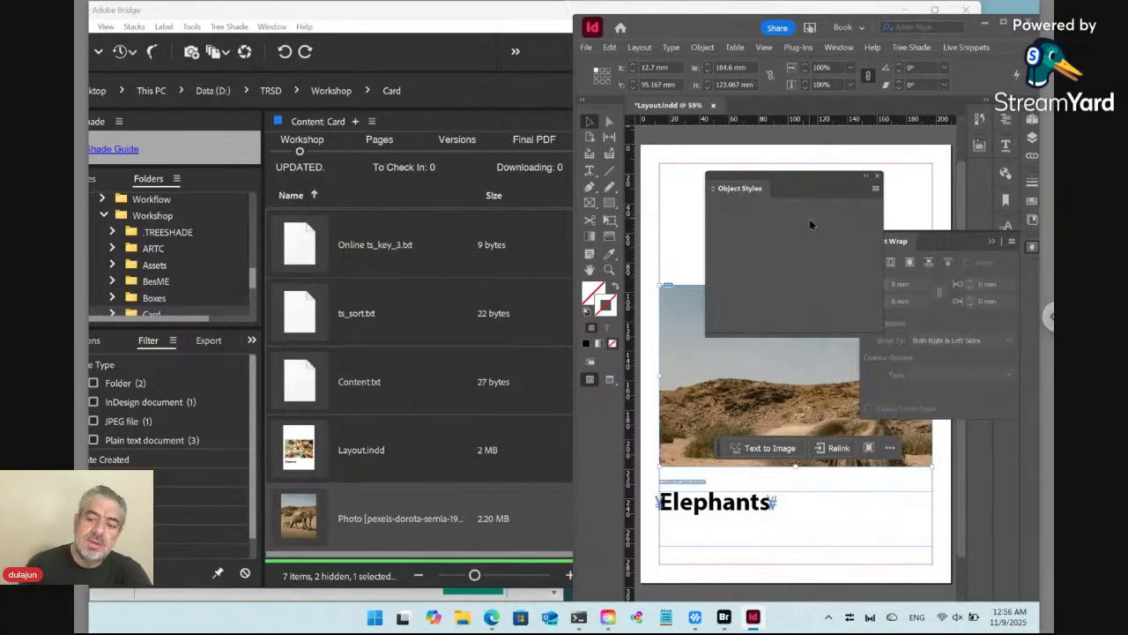
Dock the floating Object Styles list again and expand it from there
{"action": "left_click", "coordinate": [875, 190]}
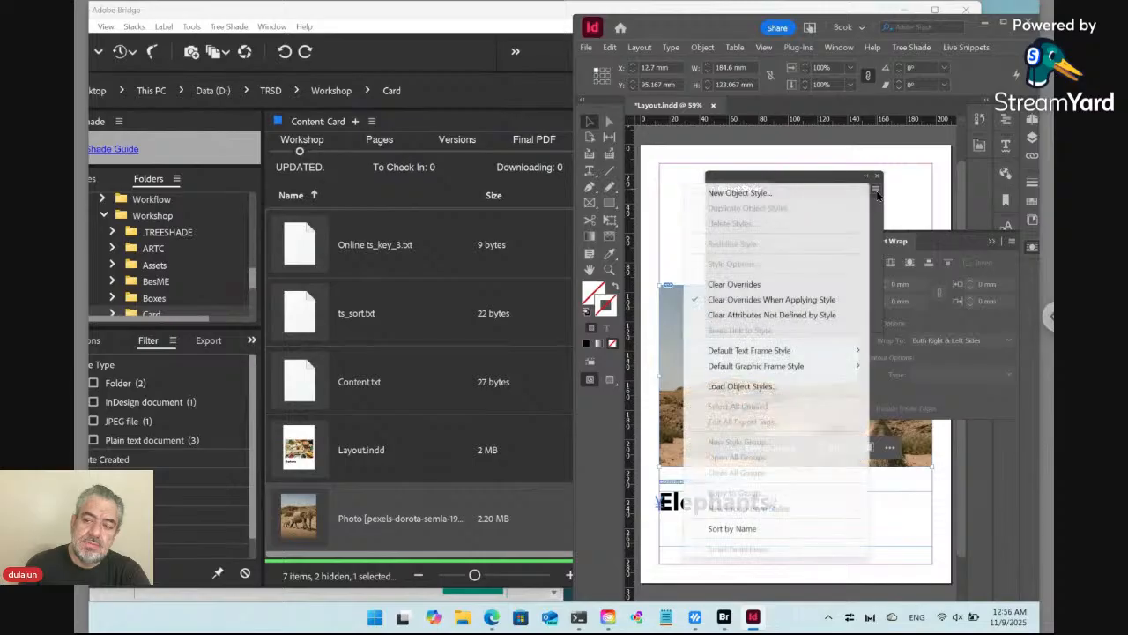
{"action": "left_click", "coordinate": [834, 183]}
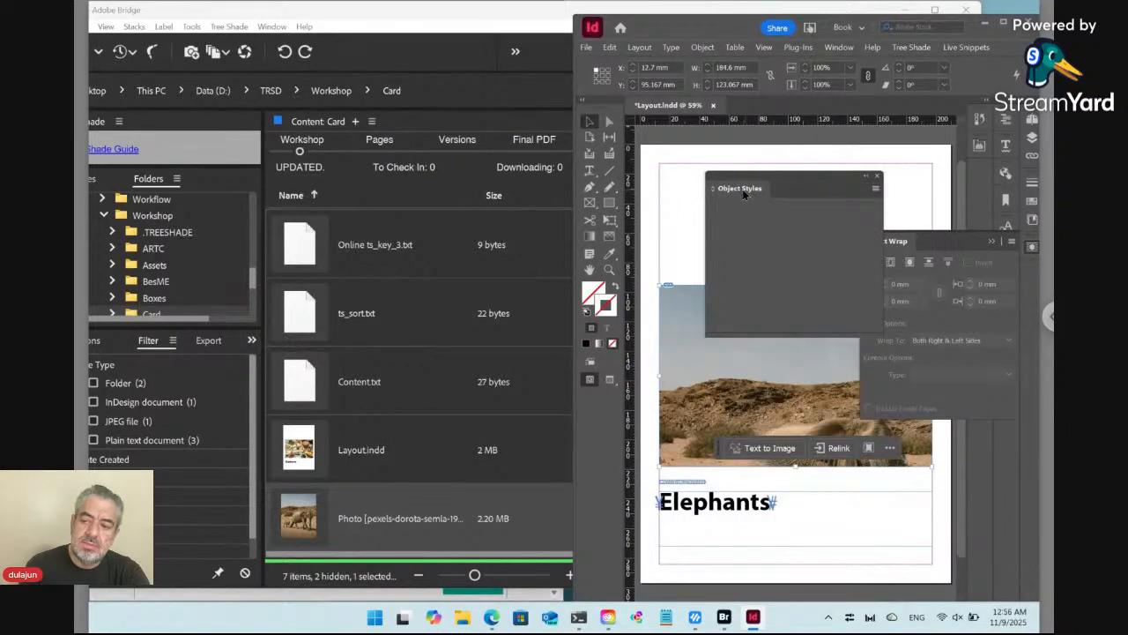
{"action": "left_click_drag", "start_coordinate": [742, 188], "coordinate": [1023, 273]}
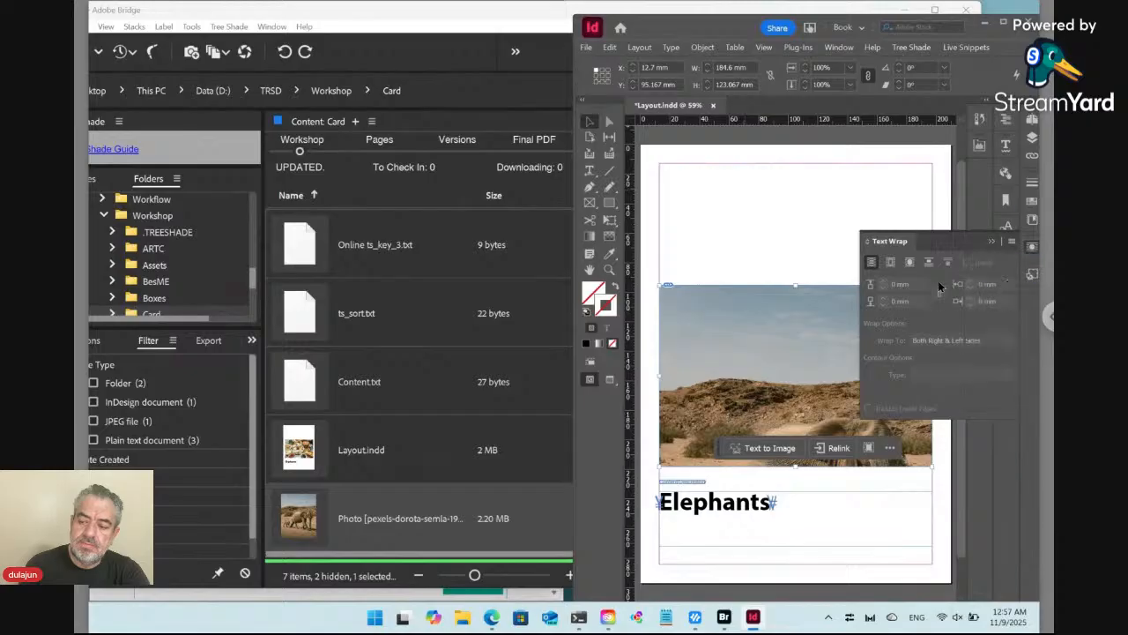
{"action": "left_click", "coordinate": [1032, 275]}
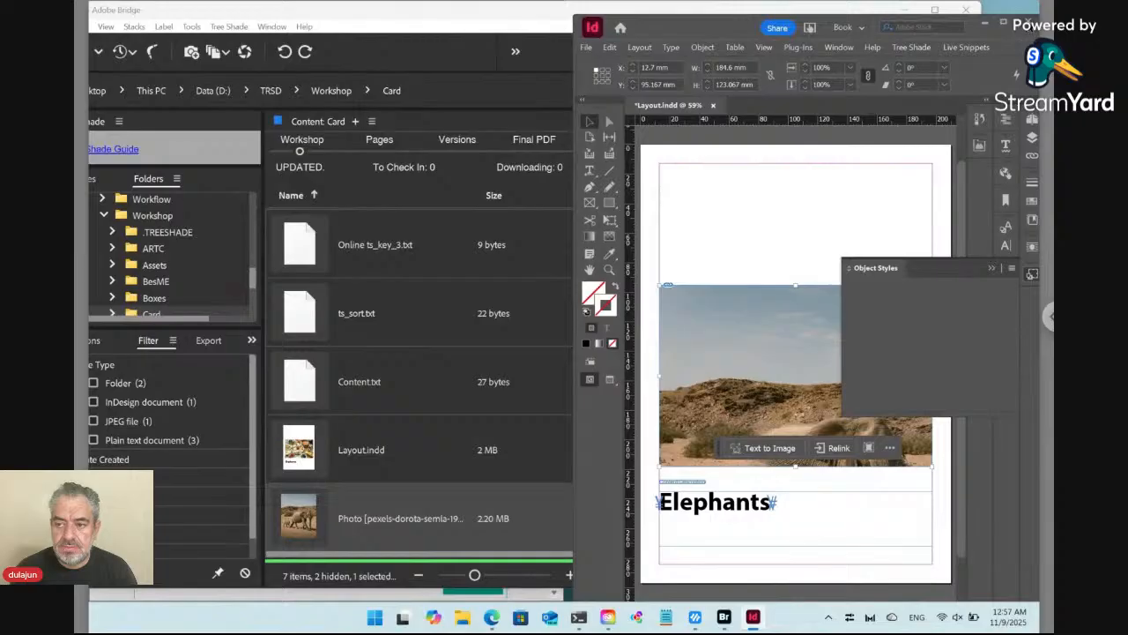
Close InDesign, saving the changes to Layout.indd and declining to check the file in
{"action": "left_click", "coordinate": [1028, 22]}
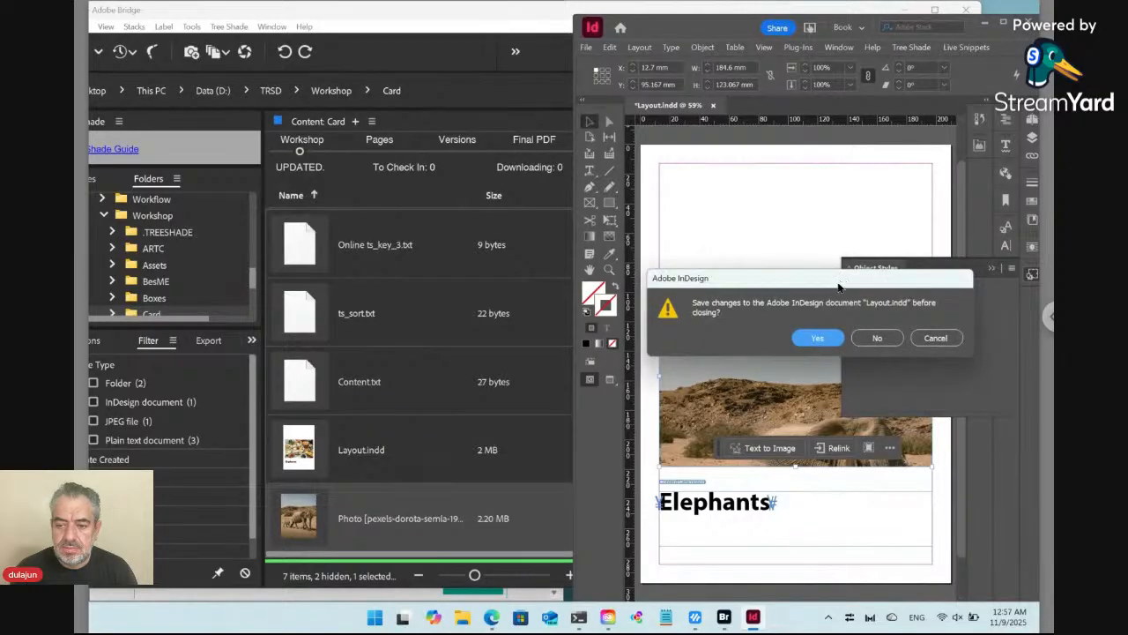
{"action": "left_click", "coordinate": [820, 339]}
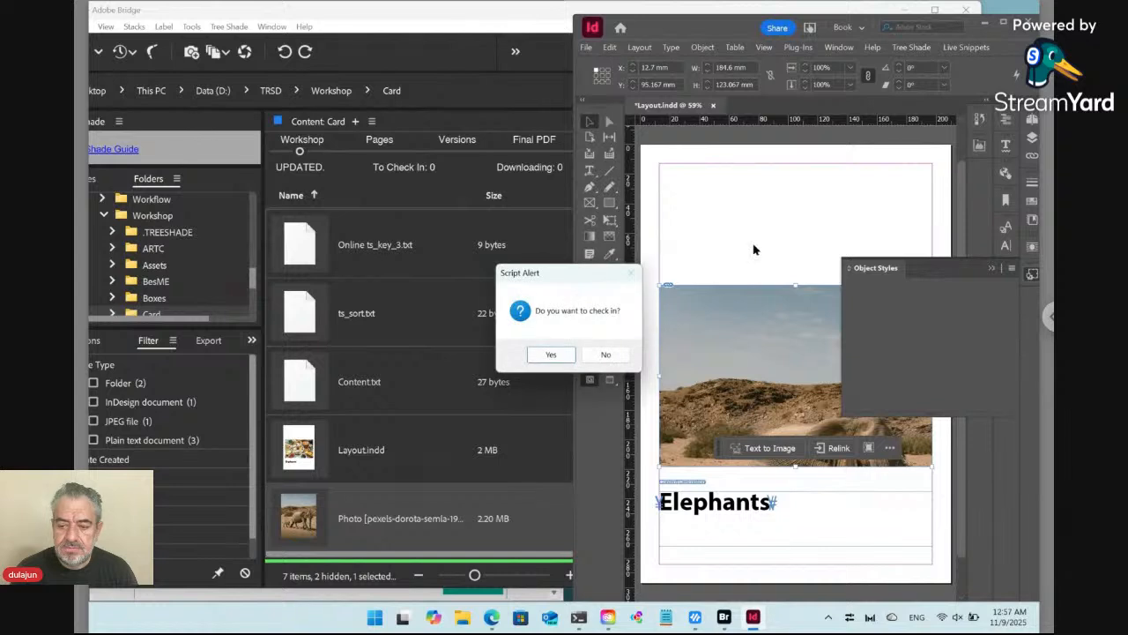
{"action": "left_click", "coordinate": [608, 356]}
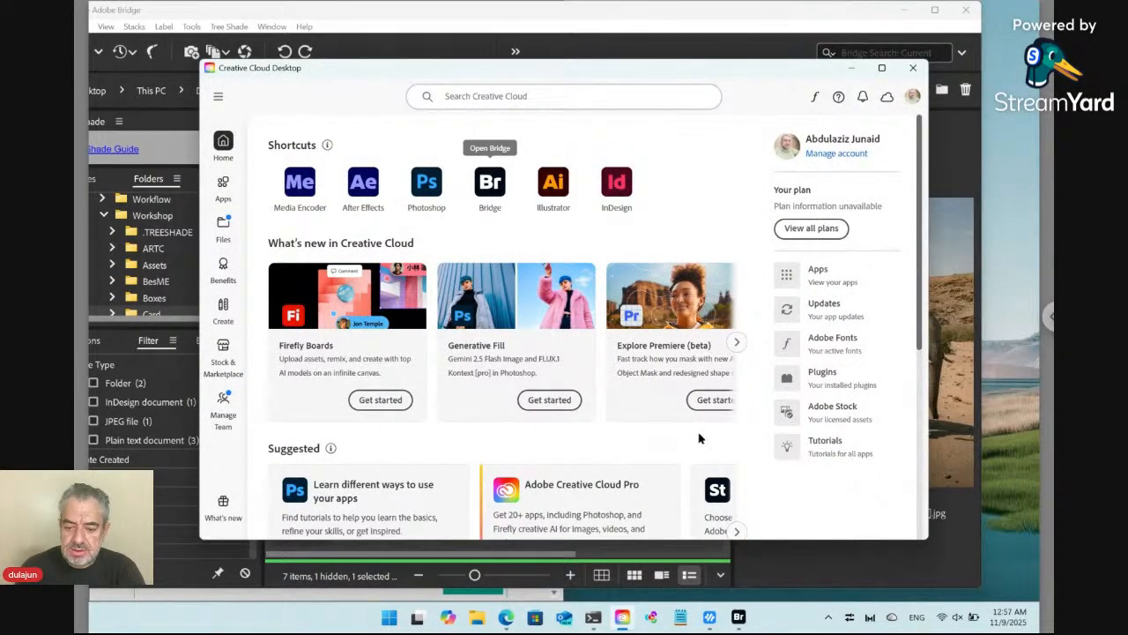
Switch to Bridge, select Layout.indd in the Card Workshop folder, and narrow the Name column to read its label
{"action": "left_click", "coordinate": [739, 619]}
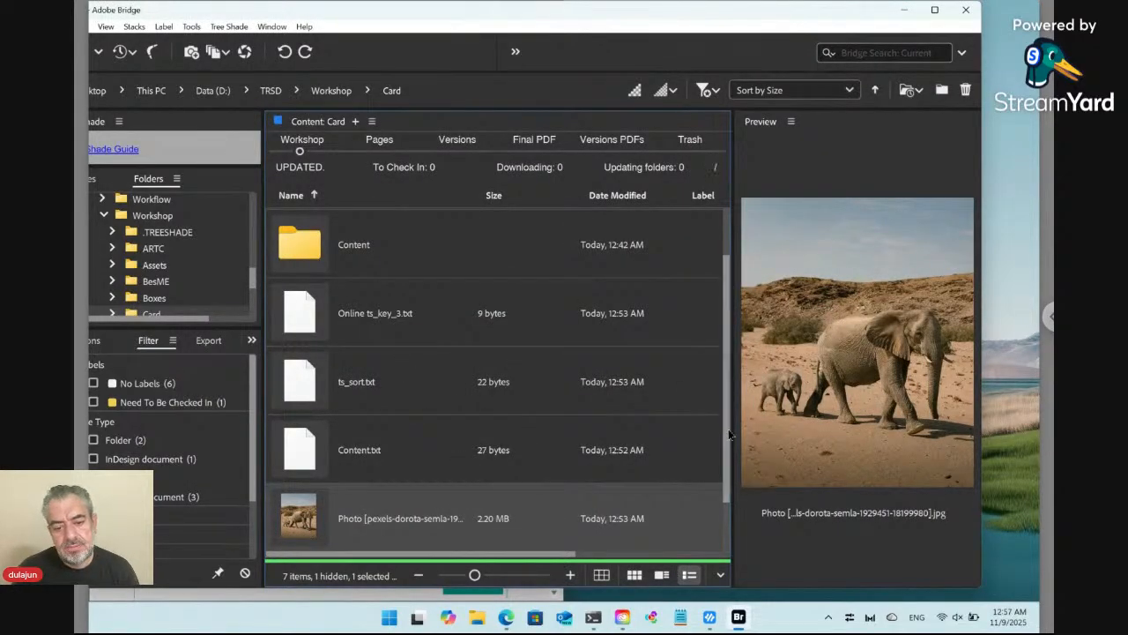
{"action": "scroll", "coordinate": [729, 429], "scroll_direction": "down", "scroll_amount": 1}
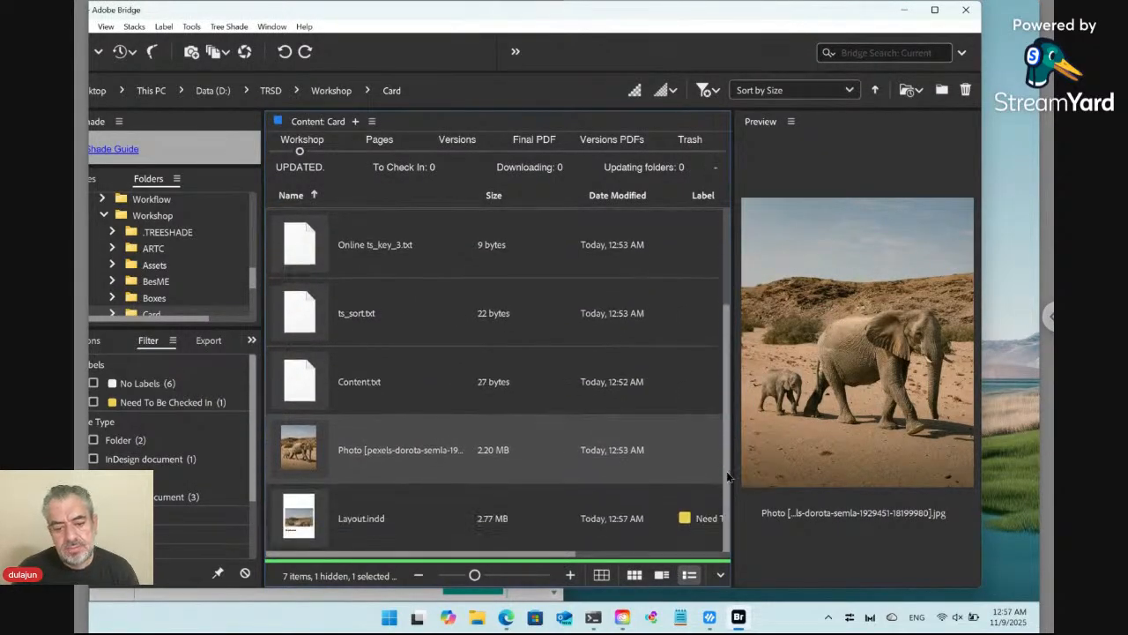
{"action": "left_click", "coordinate": [385, 533]}
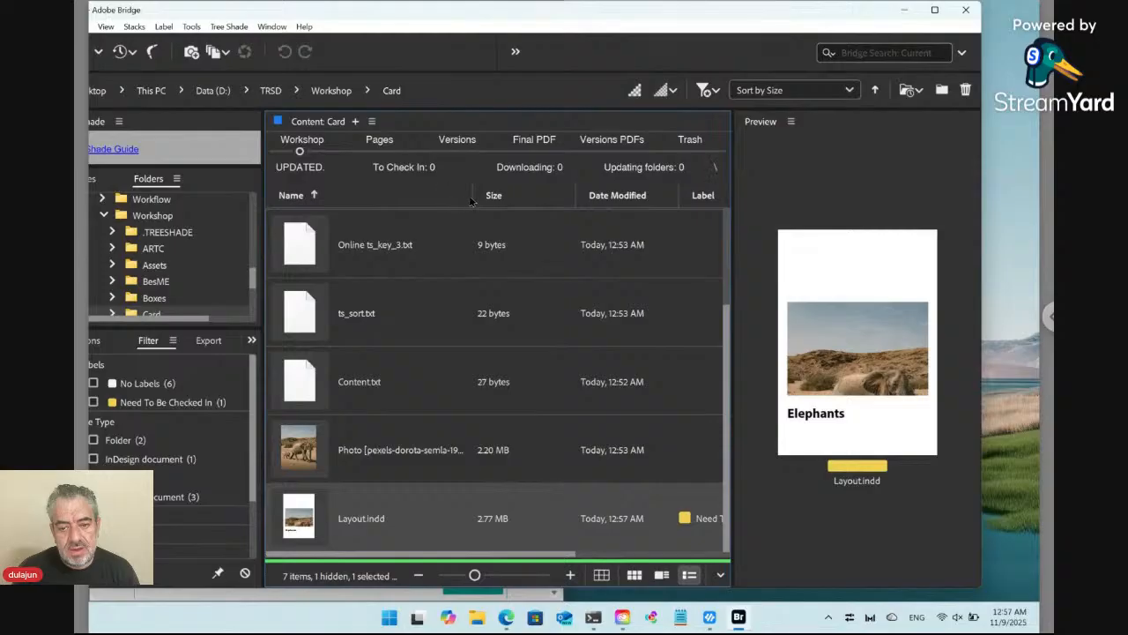
{"action": "left_click_drag", "start_coordinate": [473, 195], "coordinate": [417, 196]}
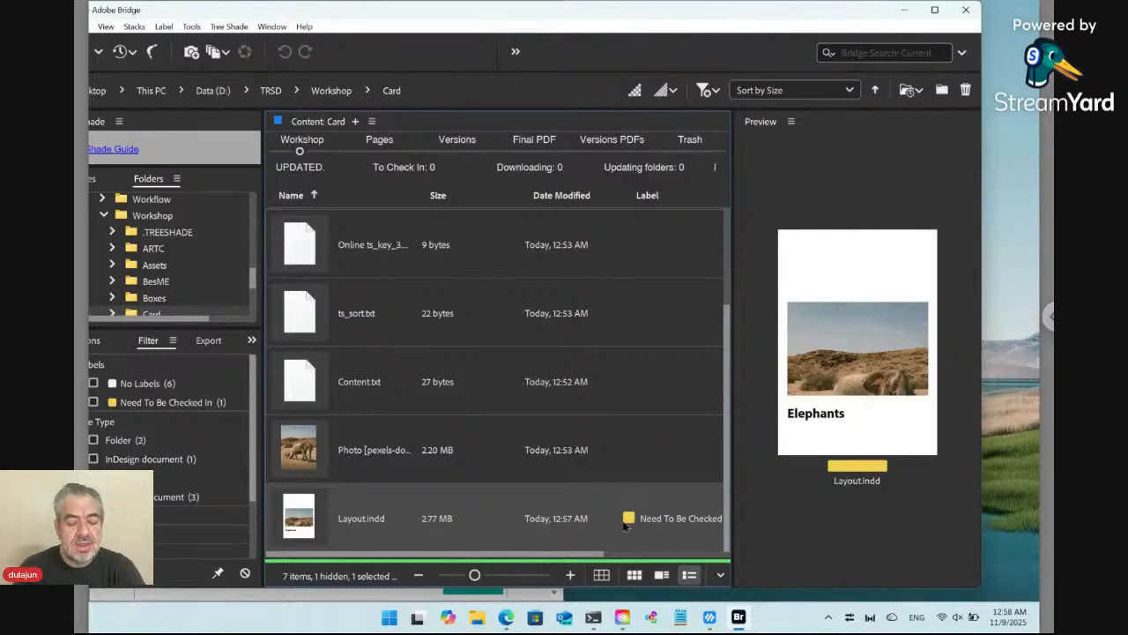
Examine the labels of ver01 Layout.indd and the ver01 Online text file in Card's Versions stage, and return to Workshop
{"action": "left_click", "coordinate": [456, 142]}
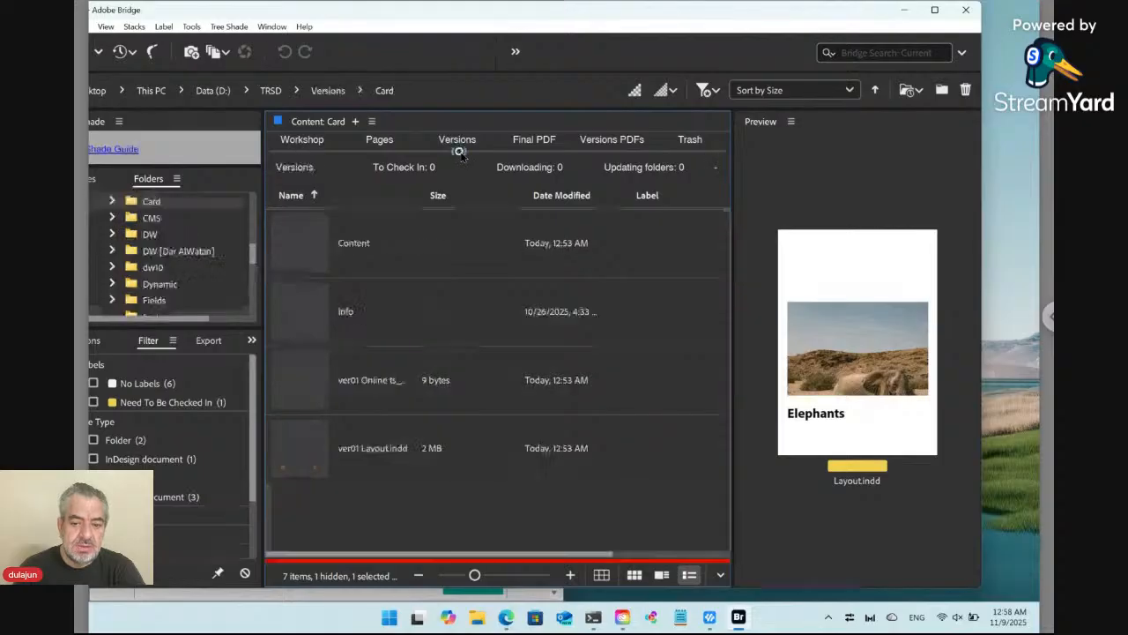
{"action": "left_click", "coordinate": [397, 456]}
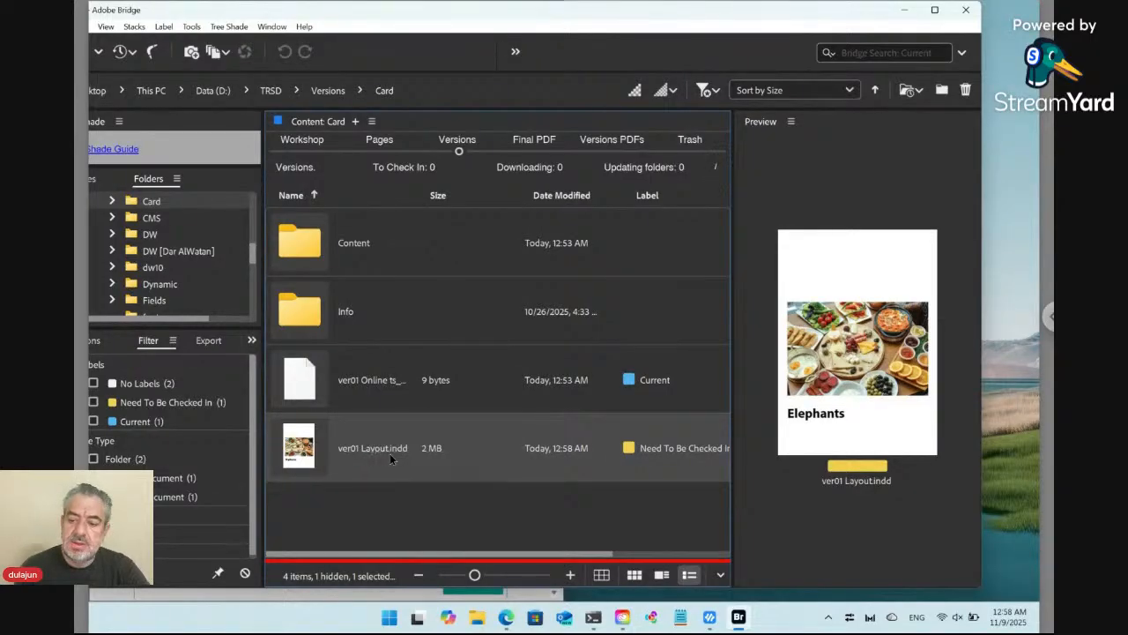
{"action": "left_click", "coordinate": [630, 394]}
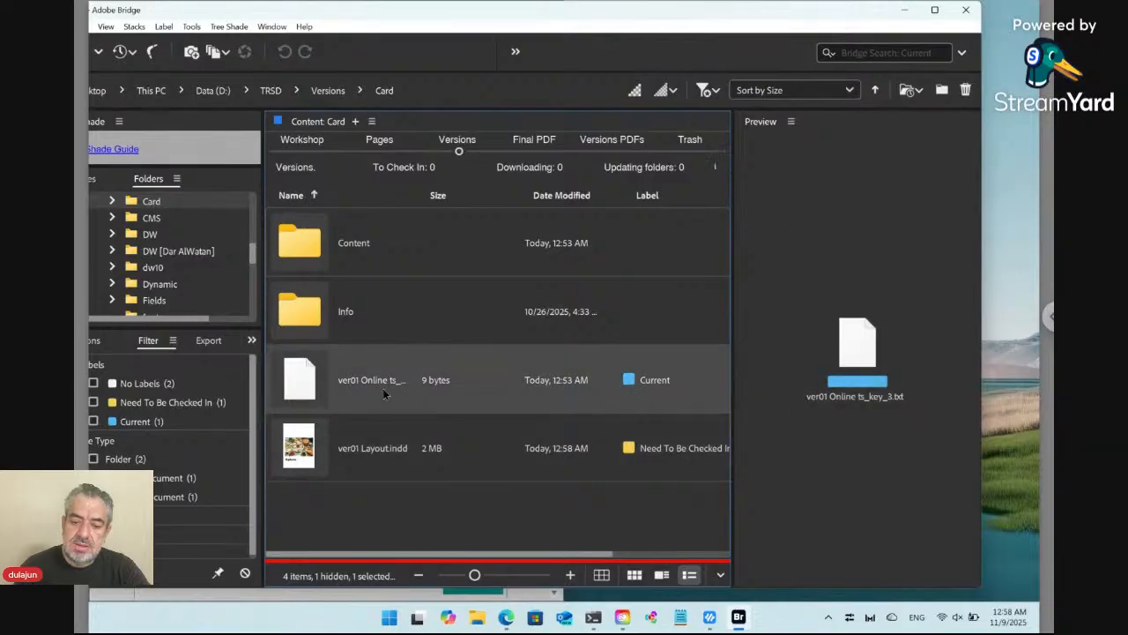
{"action": "left_click", "coordinate": [300, 150]}
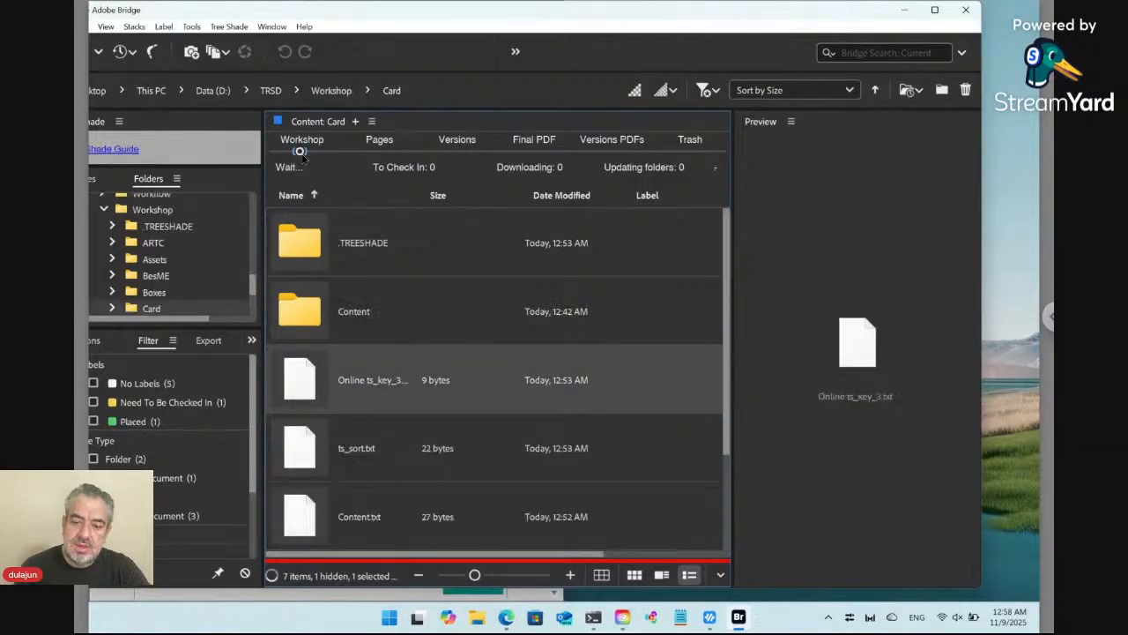
Check in ver01 Layout.indd from Card's Versions stage, declining to check it in as final
{"action": "left_click", "coordinate": [458, 152]}
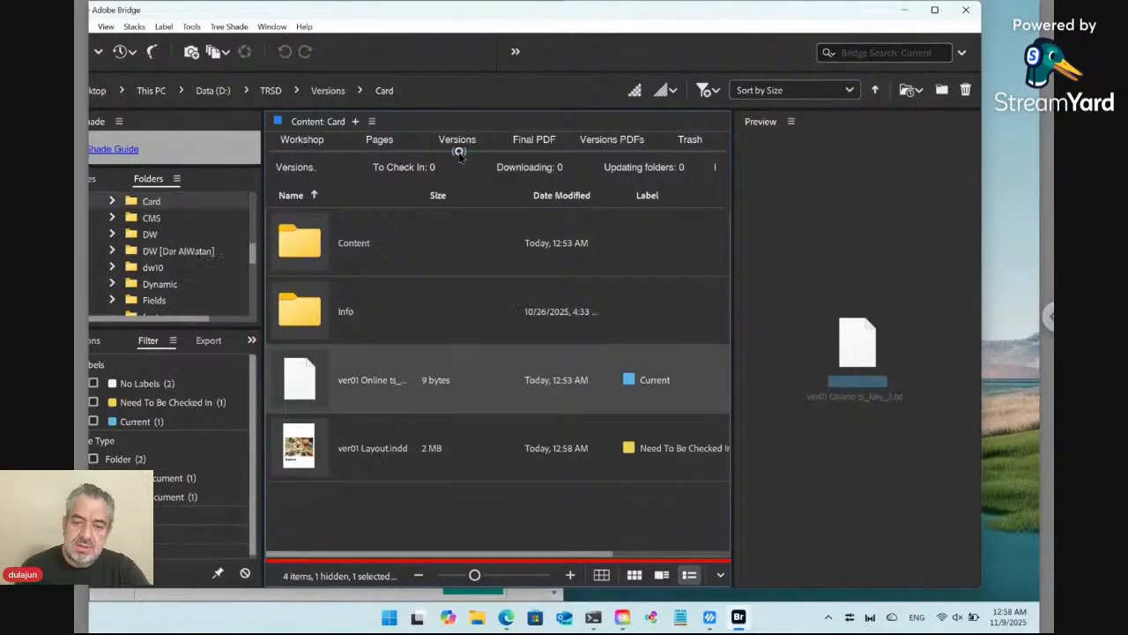
{"action": "left_click", "coordinate": [655, 465]}
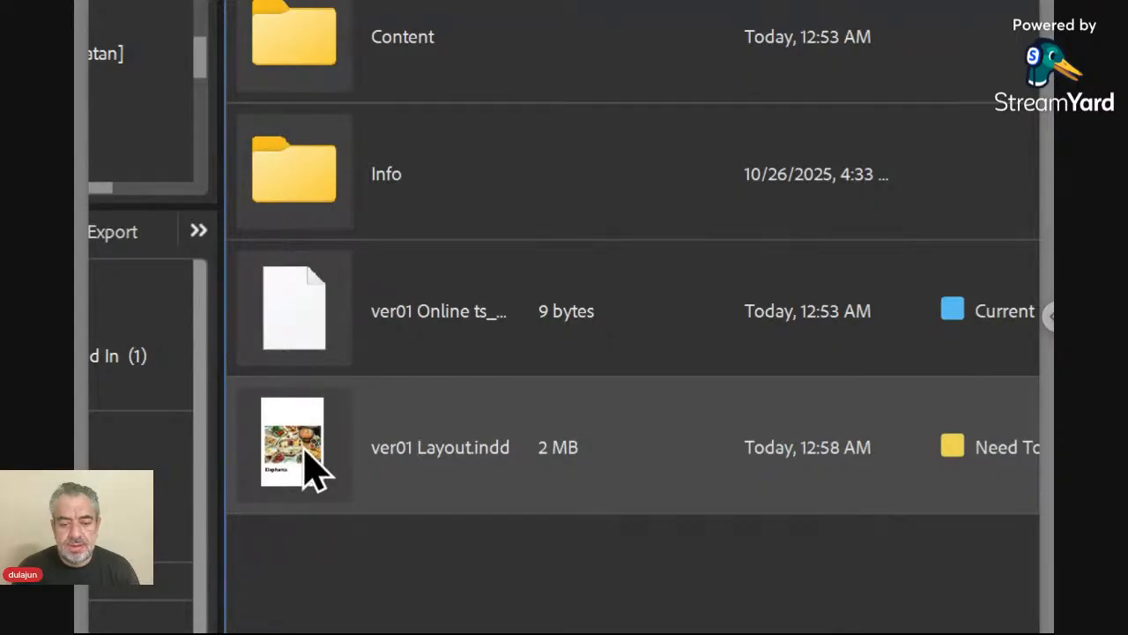
{"action": "right_click", "coordinate": [306, 451]}
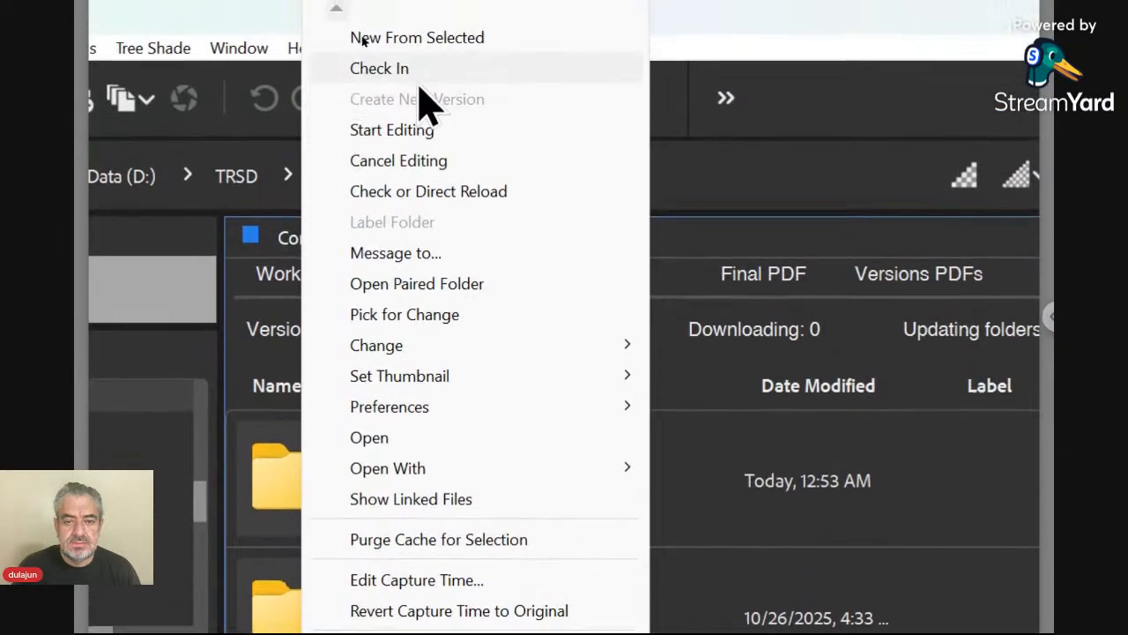
{"action": "left_click", "coordinate": [420, 76]}
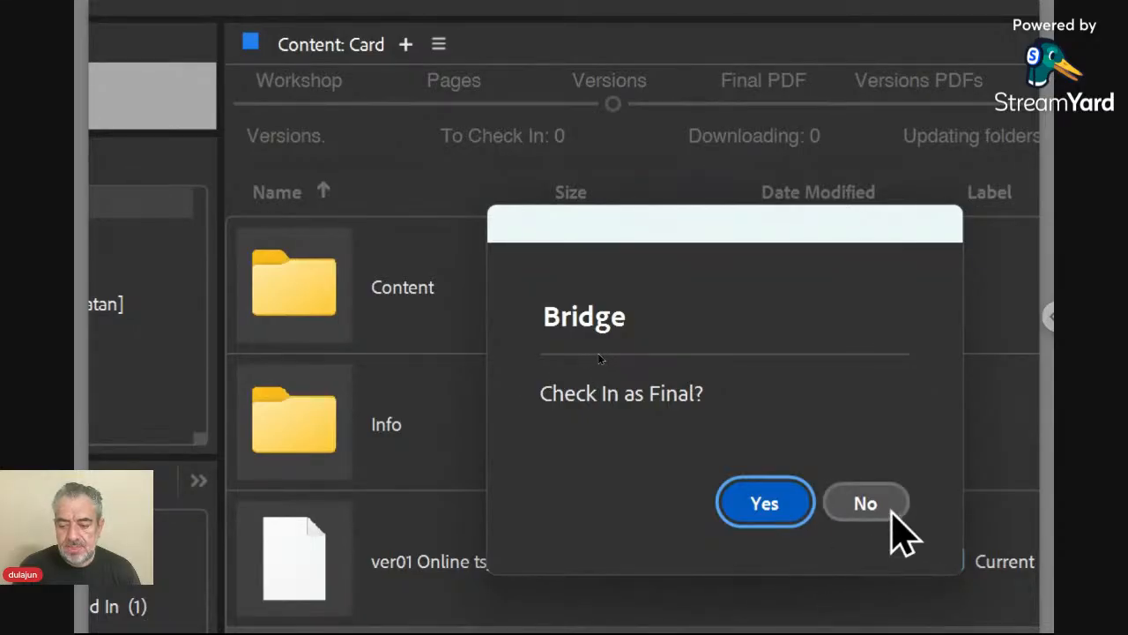
{"action": "left_click", "coordinate": [892, 520]}
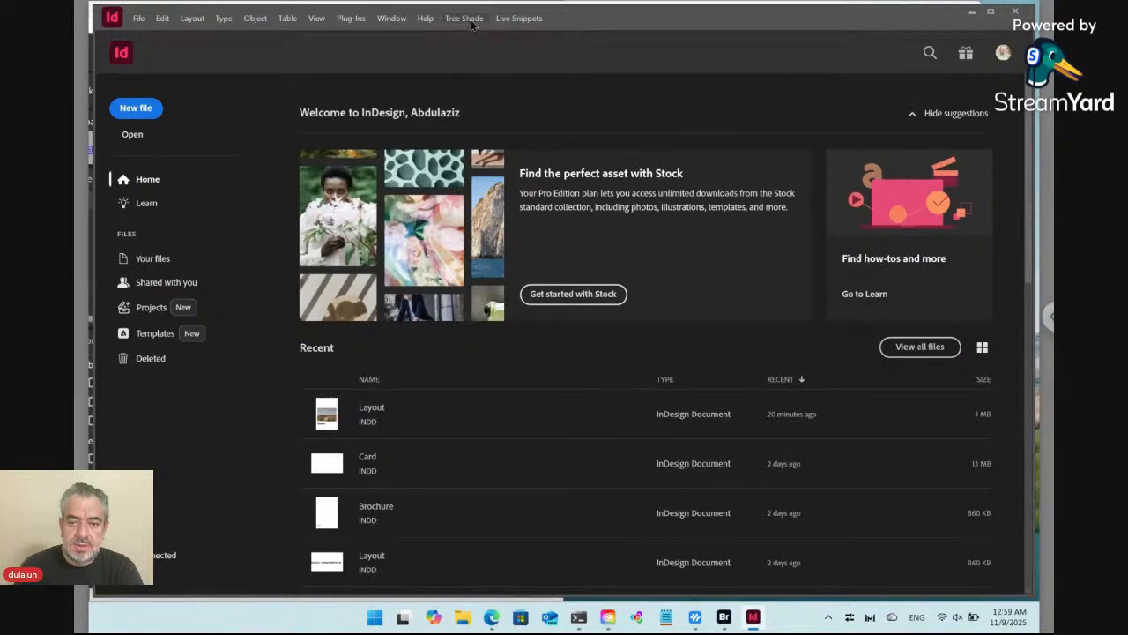
Show the Live Snippets commands in InDesign and open the Tree Shade extension
{"action": "left_click", "coordinate": [511, 19]}
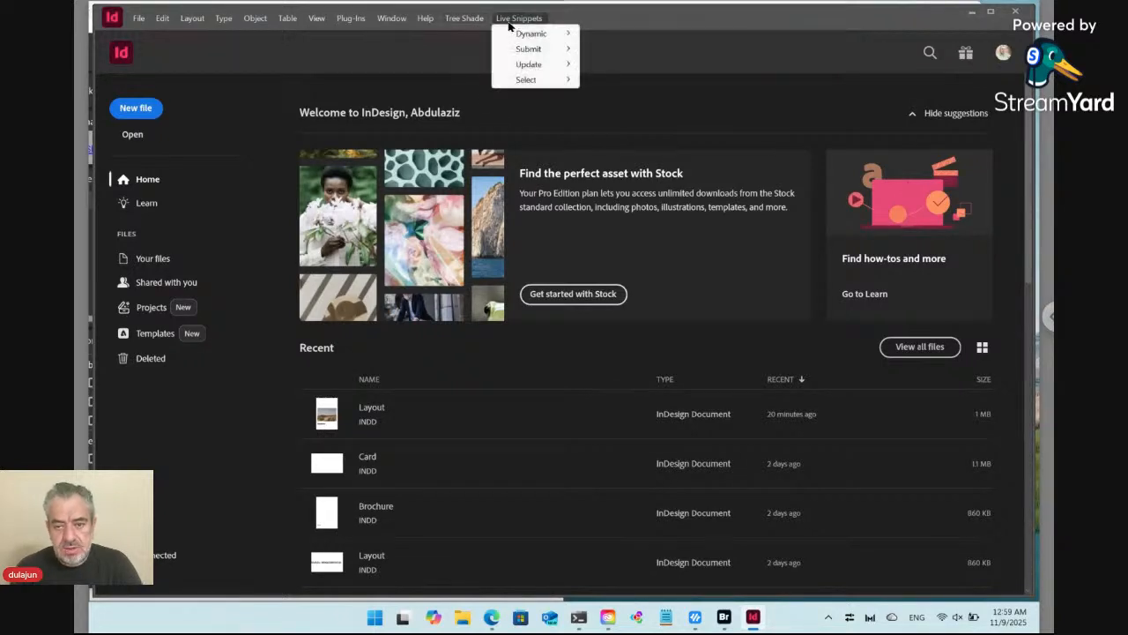
{"action": "key", "text": "super+plus"}
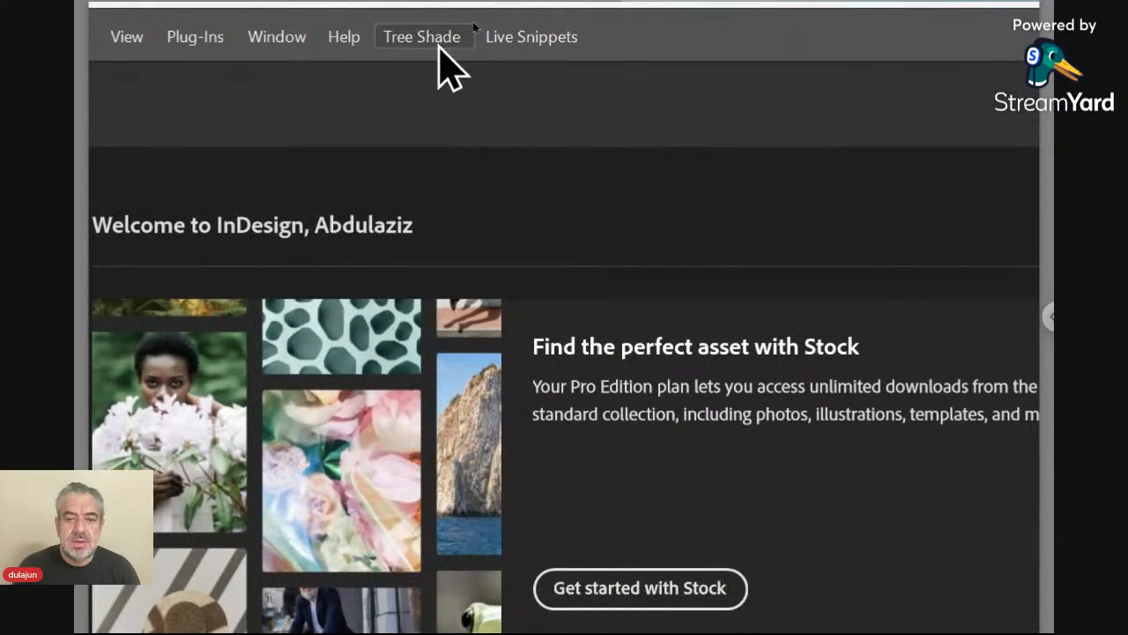
{"action": "left_click", "coordinate": [291, 43]}
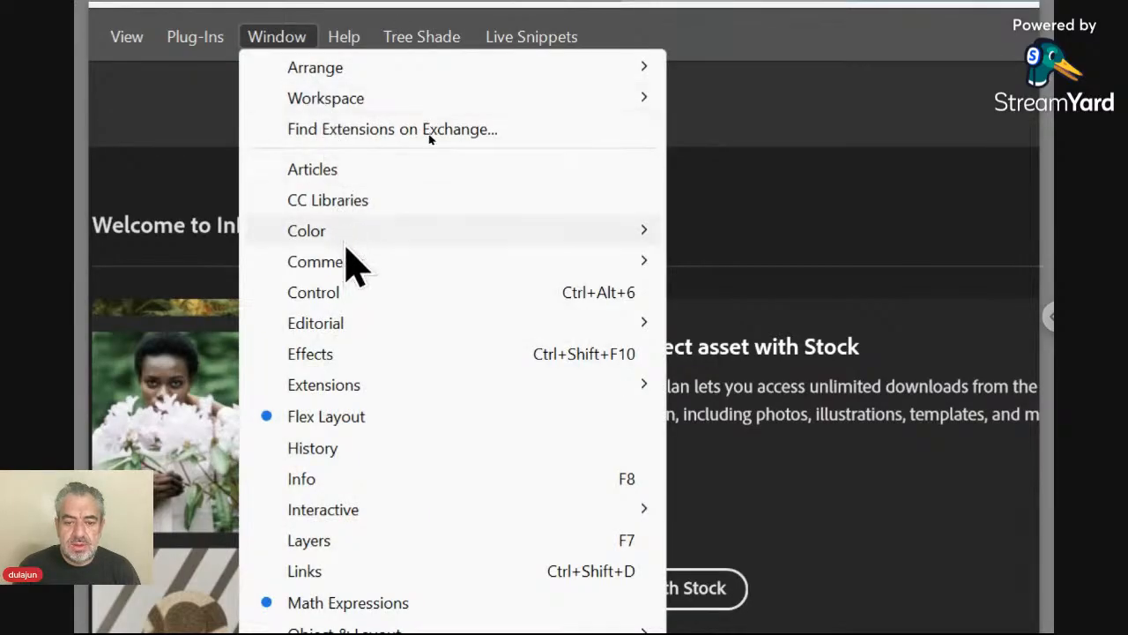
{"action": "mouse_move", "coordinate": [401, 397]}
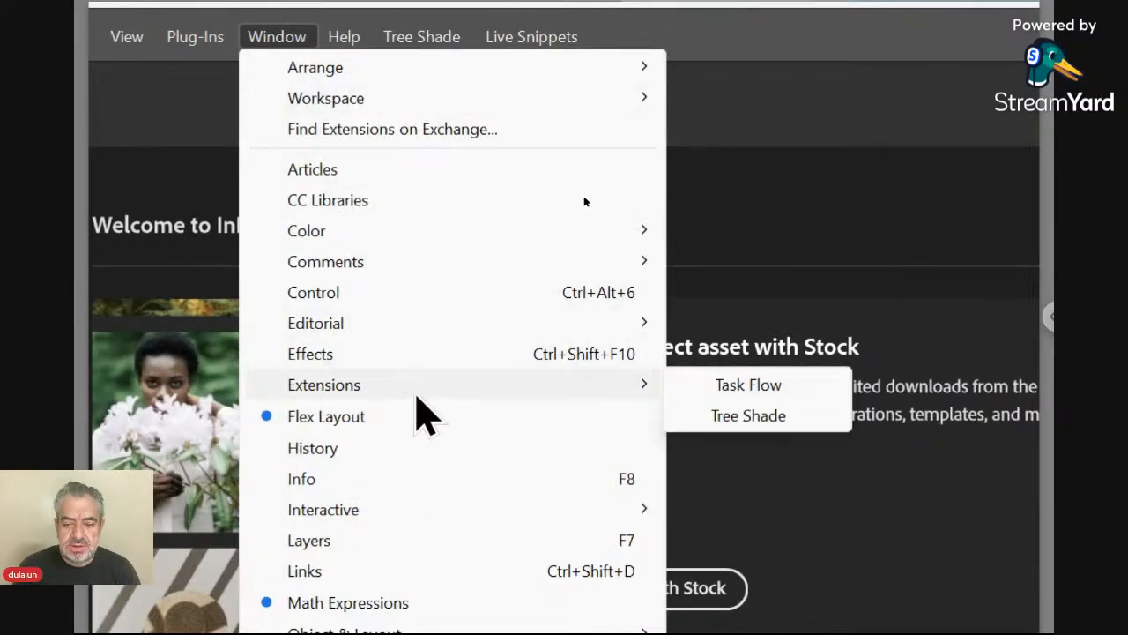
{"action": "left_click", "coordinate": [699, 420]}
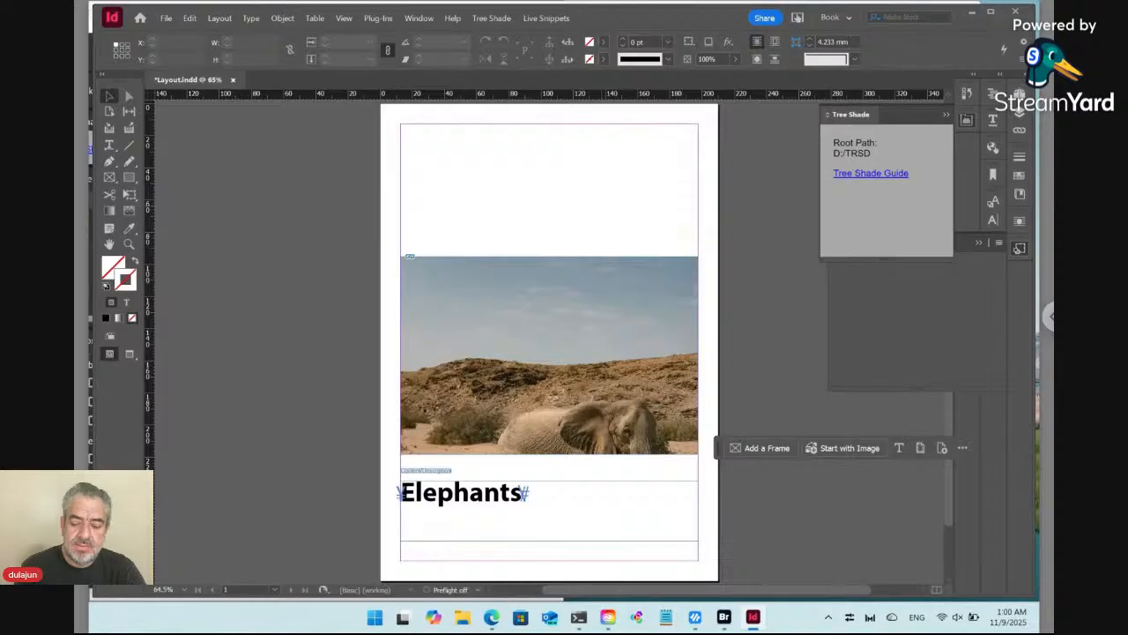
Switch between Bridge and InDesign to follow the check-in progress of ver01 Layout.indd
{"action": "left_click", "coordinate": [724, 617]}
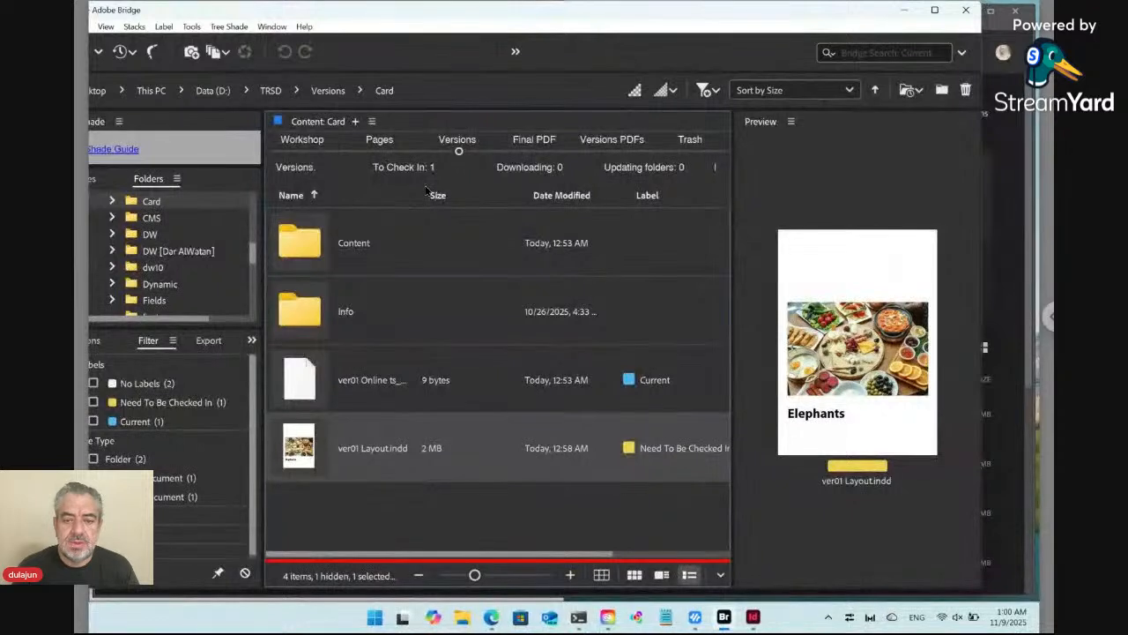
{"action": "left_click", "coordinate": [757, 622]}
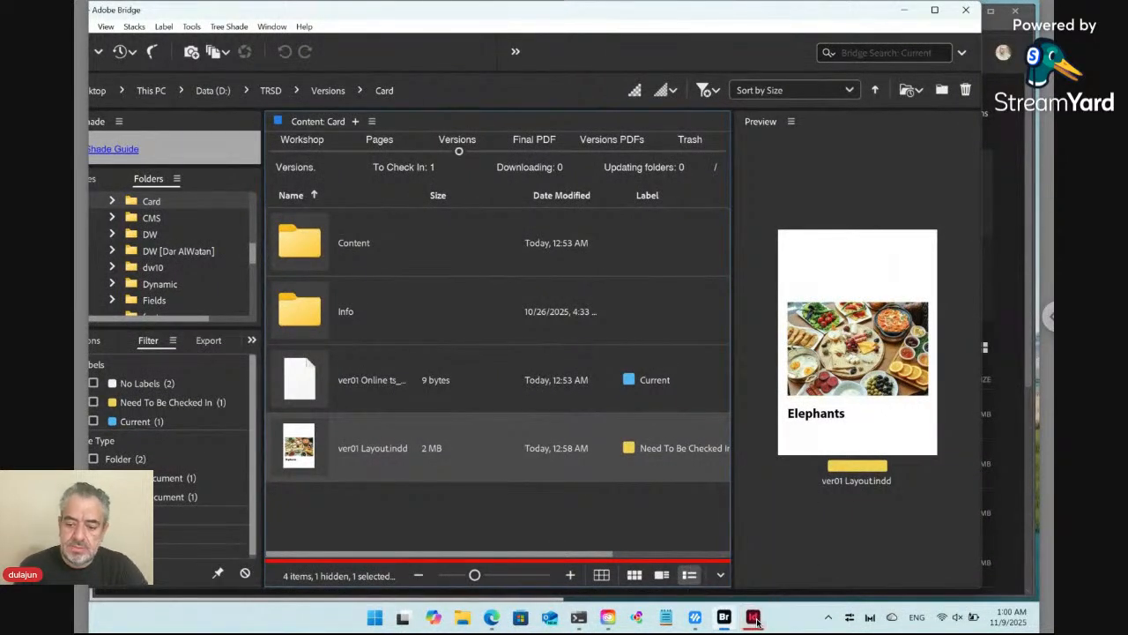
{"action": "left_click", "coordinate": [755, 620]}
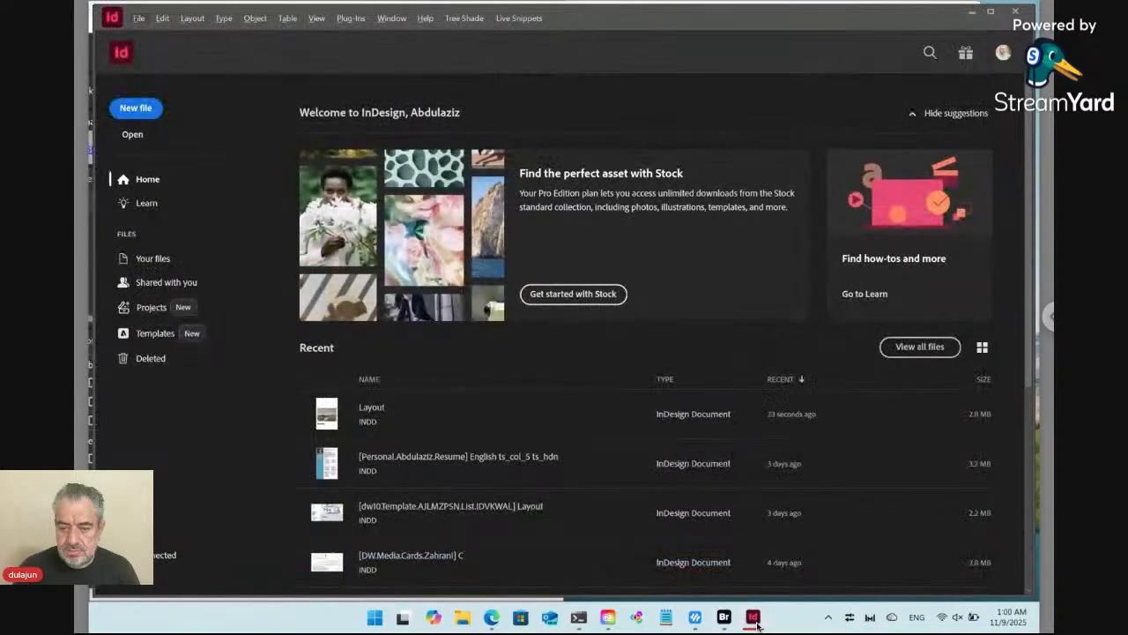
{"action": "left_click", "coordinate": [755, 620]}
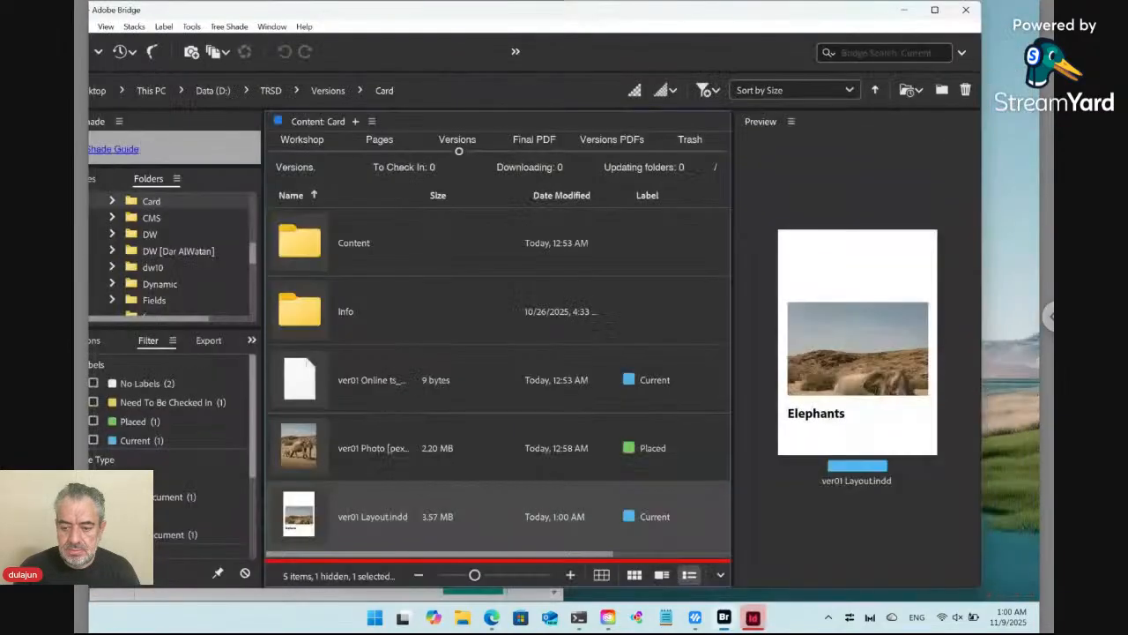
{"action": "left_click", "coordinate": [755, 620]}
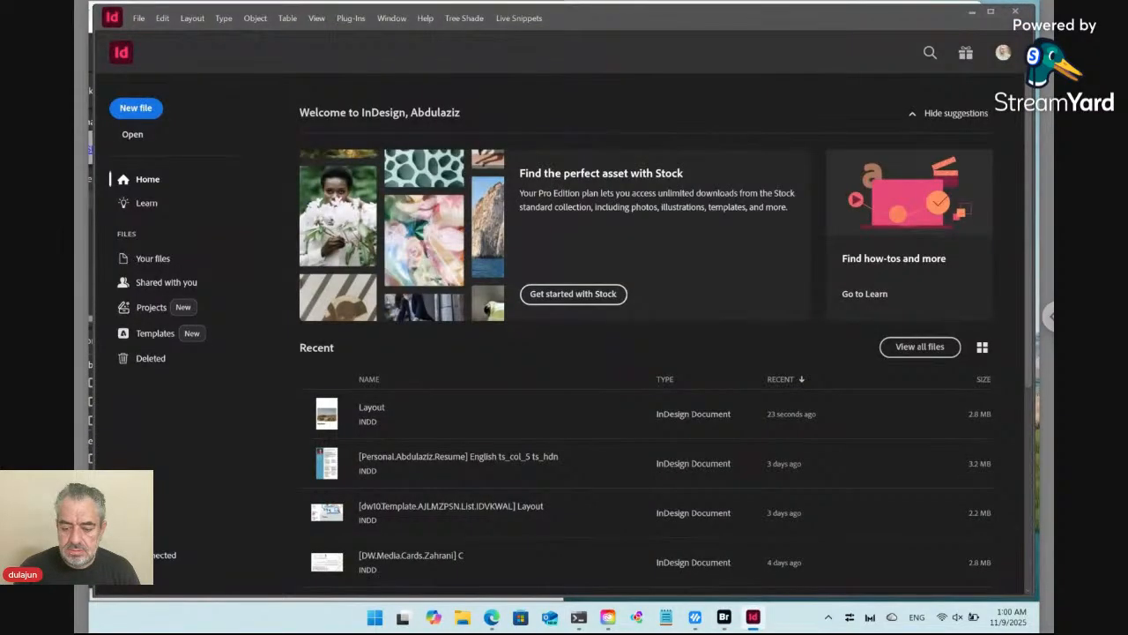
Return to Bridge and preview ver01 Layout.pdf in Card's Versions PDFs stage
{"action": "left_click", "coordinate": [724, 619]}
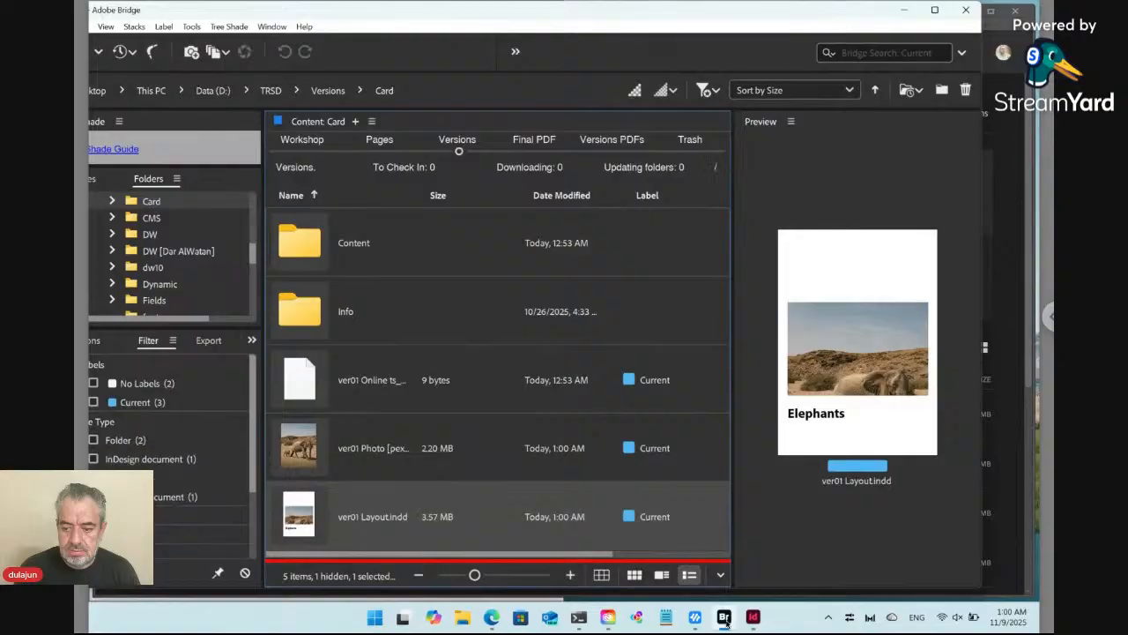
{"action": "left_click", "coordinate": [612, 139]}
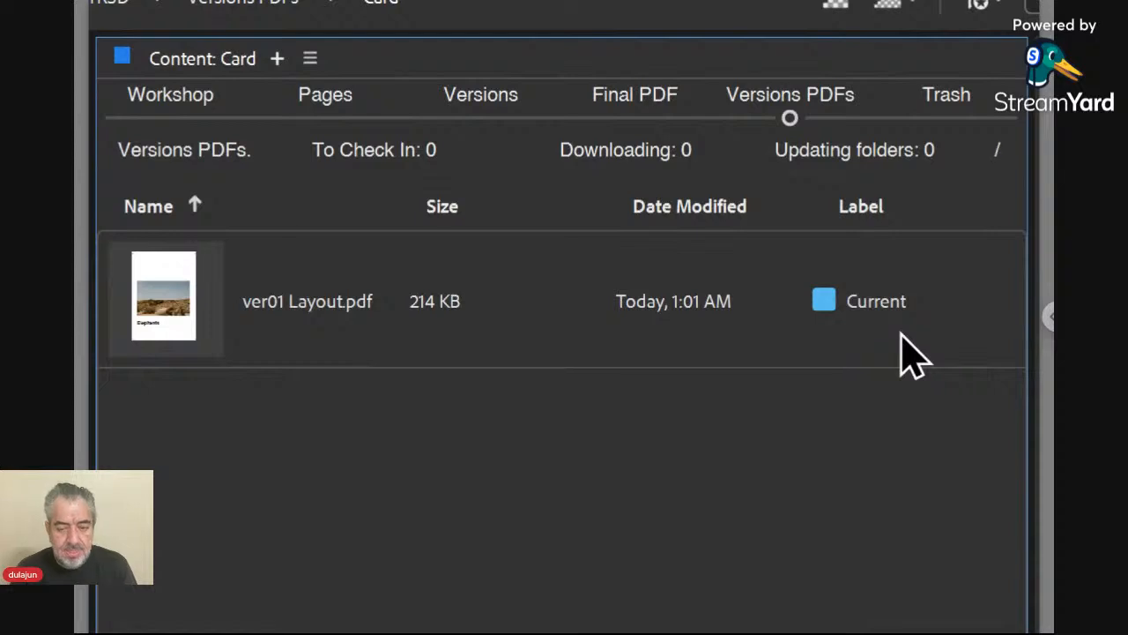
{"action": "left_click", "coordinate": [357, 256]}
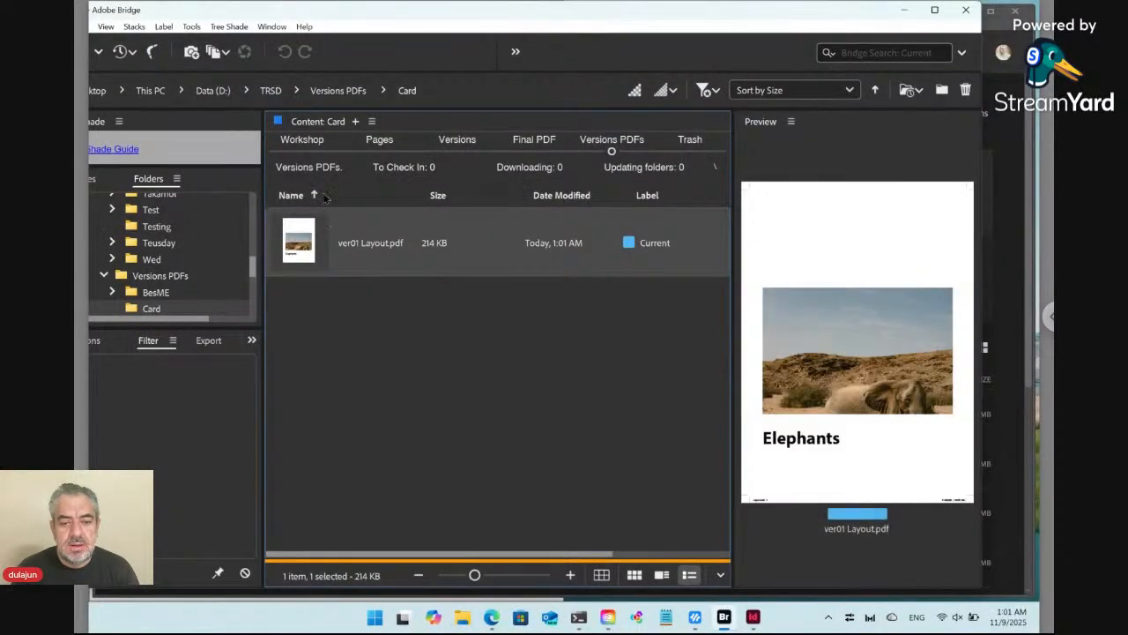
Open Layout.indd from Card's Workshop stage in InDesign
{"action": "left_click", "coordinate": [307, 148]}
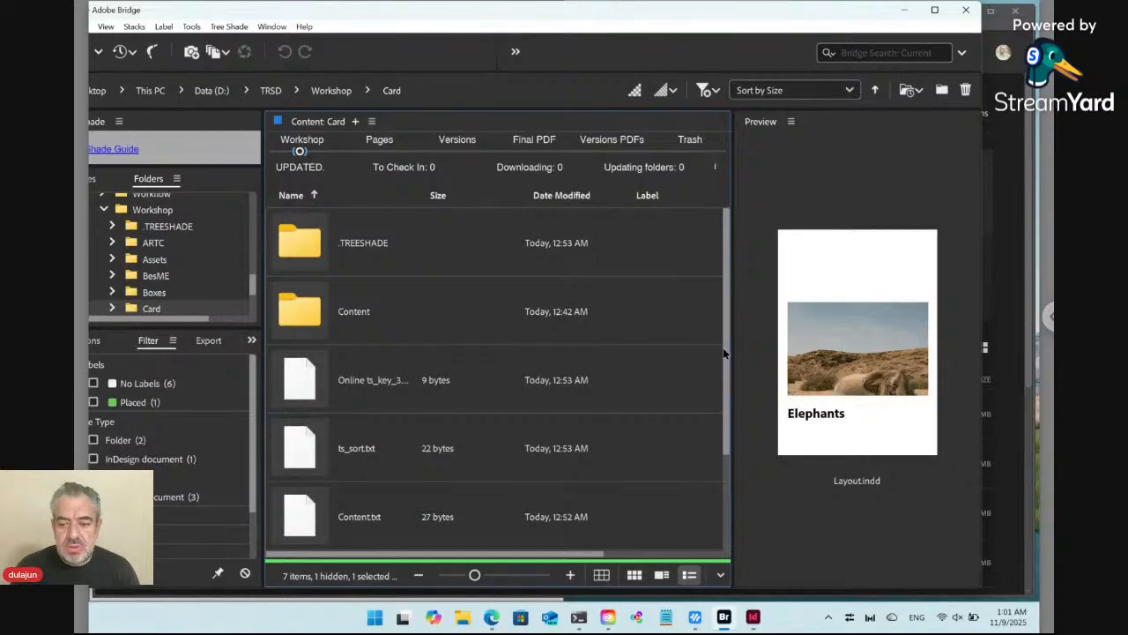
{"action": "left_click_drag", "start_coordinate": [728, 350], "coordinate": [732, 501]}
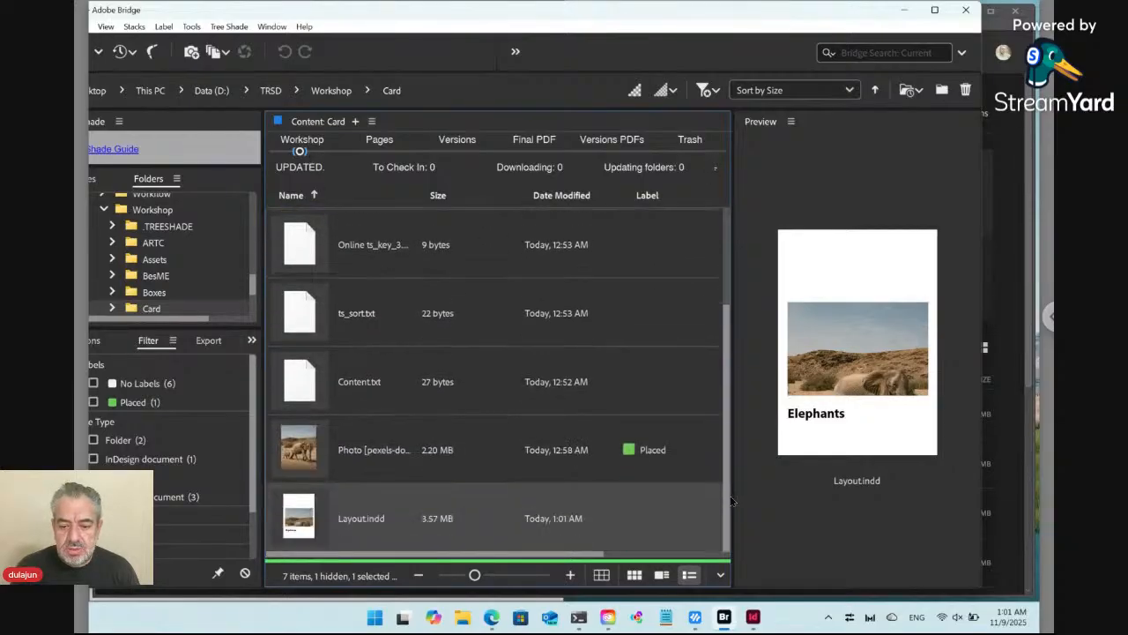
{"action": "double_click", "coordinate": [306, 522]}
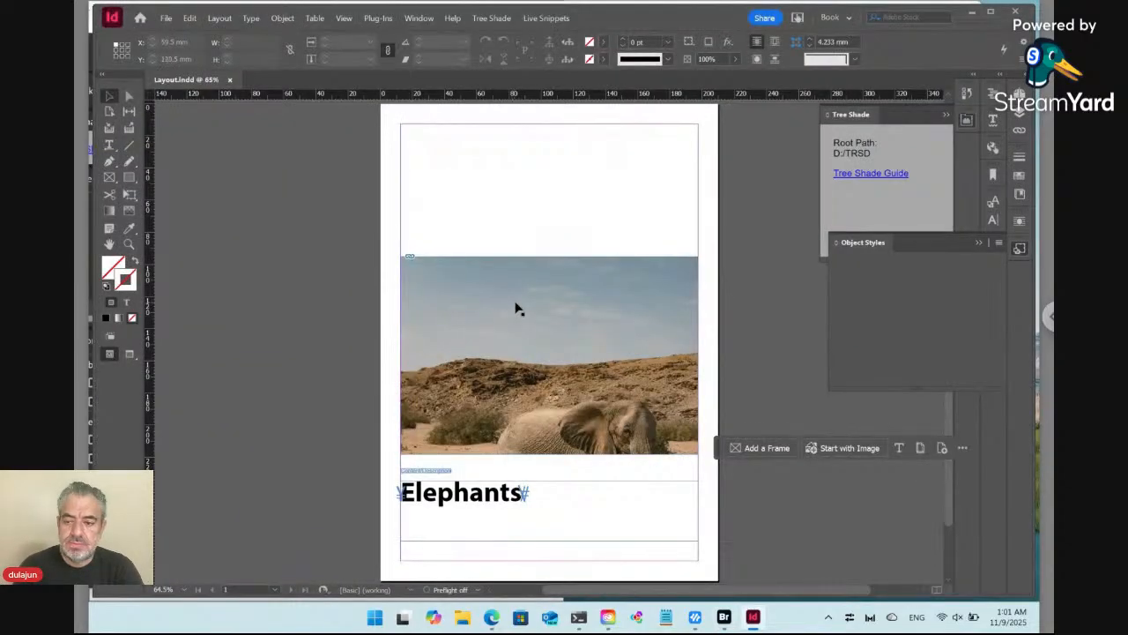
Draw an empty rectangle about 95.5 by 72 mm overlapping the photo's upper edge, and collapse the Object Styles list
{"action": "left_click", "coordinate": [517, 309]}
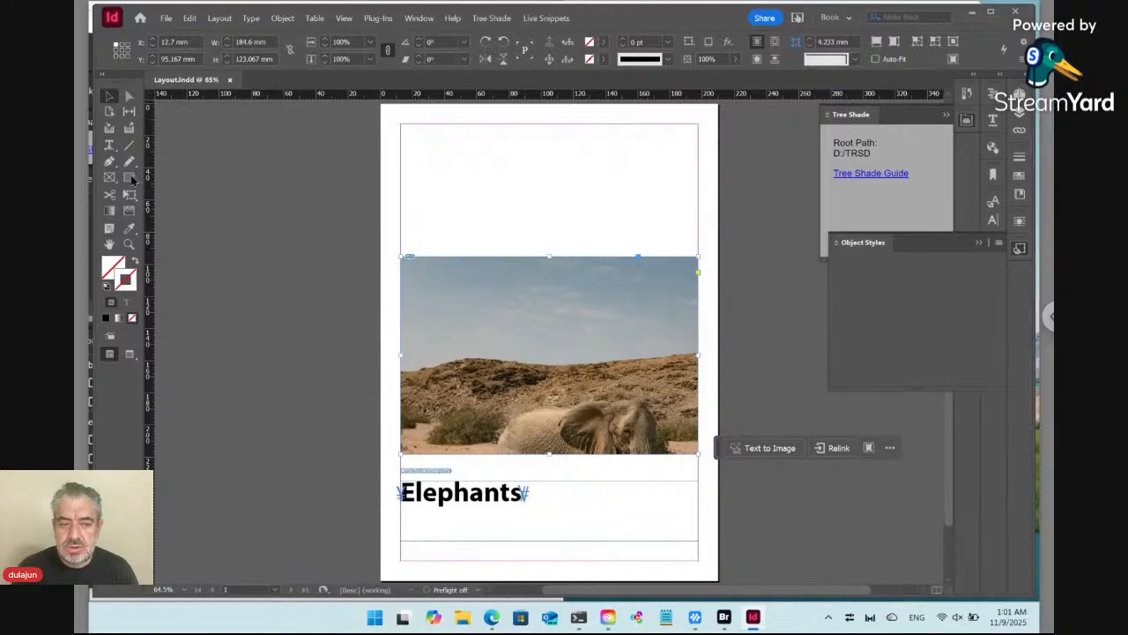
{"action": "key", "text": "m"}
{"action": "left_click_drag", "start_coordinate": [453, 151], "coordinate": [607, 267]}
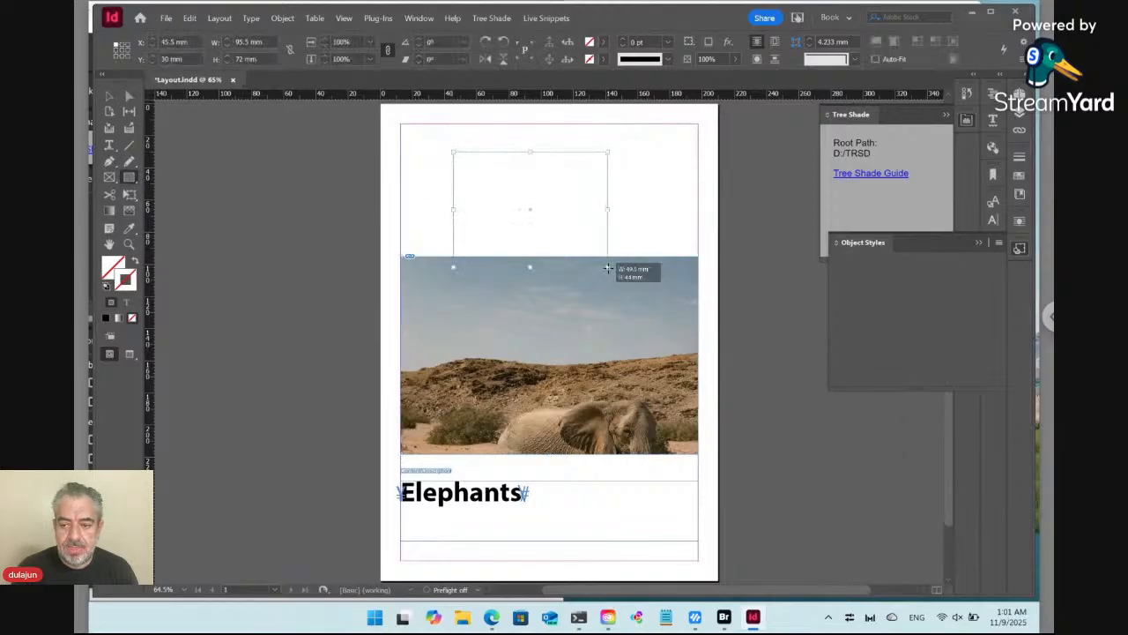
{"action": "left_click", "coordinate": [1000, 243]}
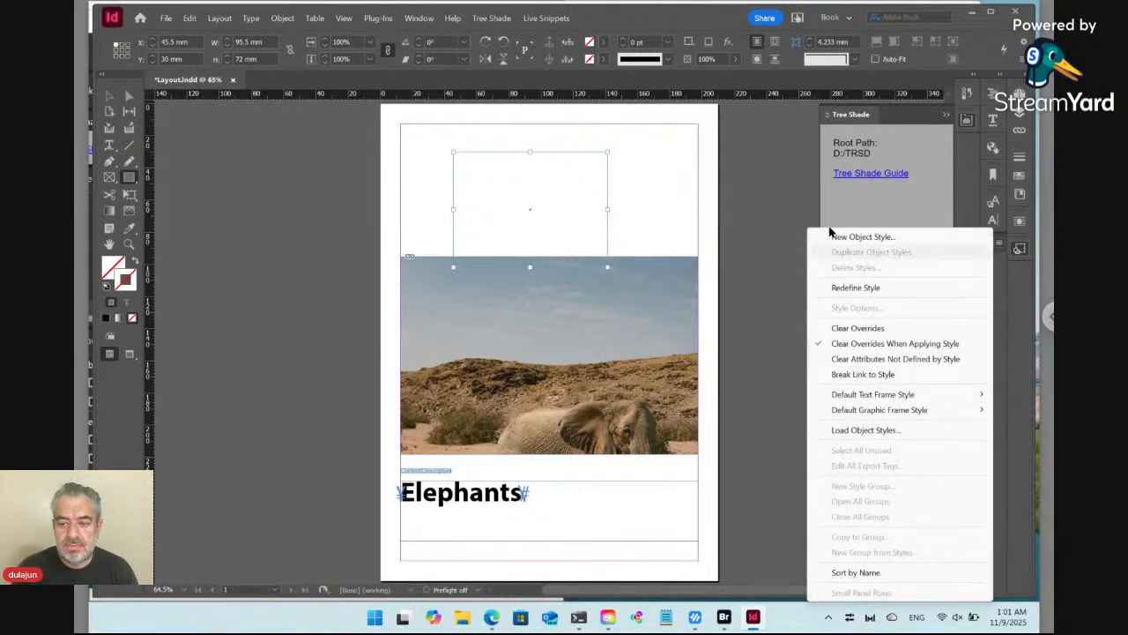
{"action": "left_click", "coordinate": [1020, 250]}
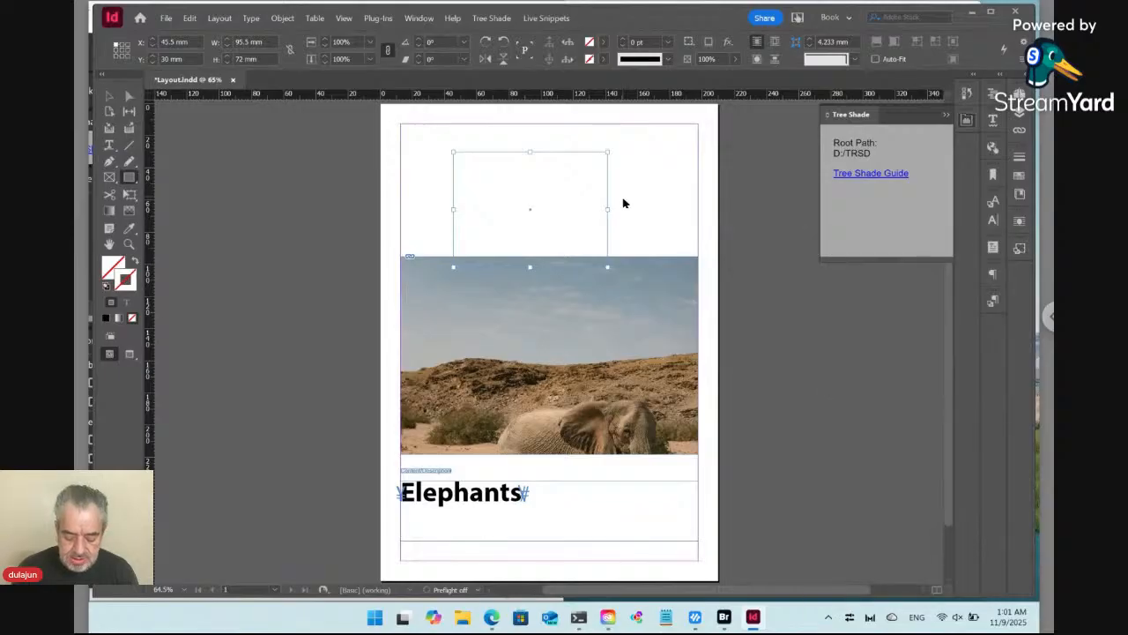
Create a default 210 x 297 mm document and draw a rectangle about 129.5 by 145 mm on its page
{"action": "key", "text": "ctrl+n"}
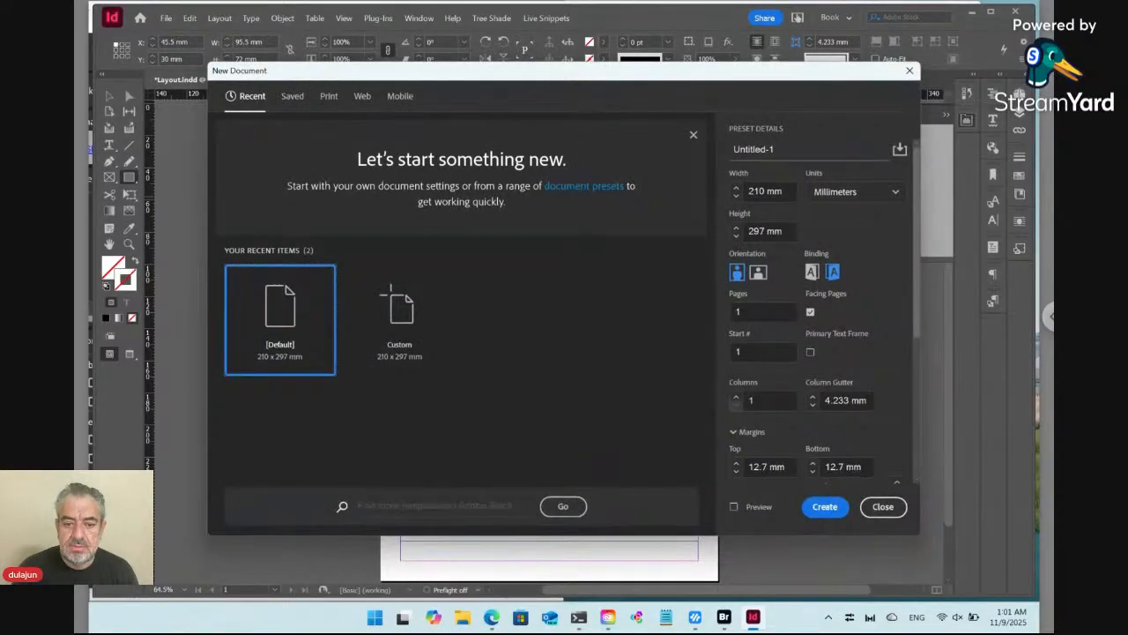
{"action": "key", "text": "Return"}
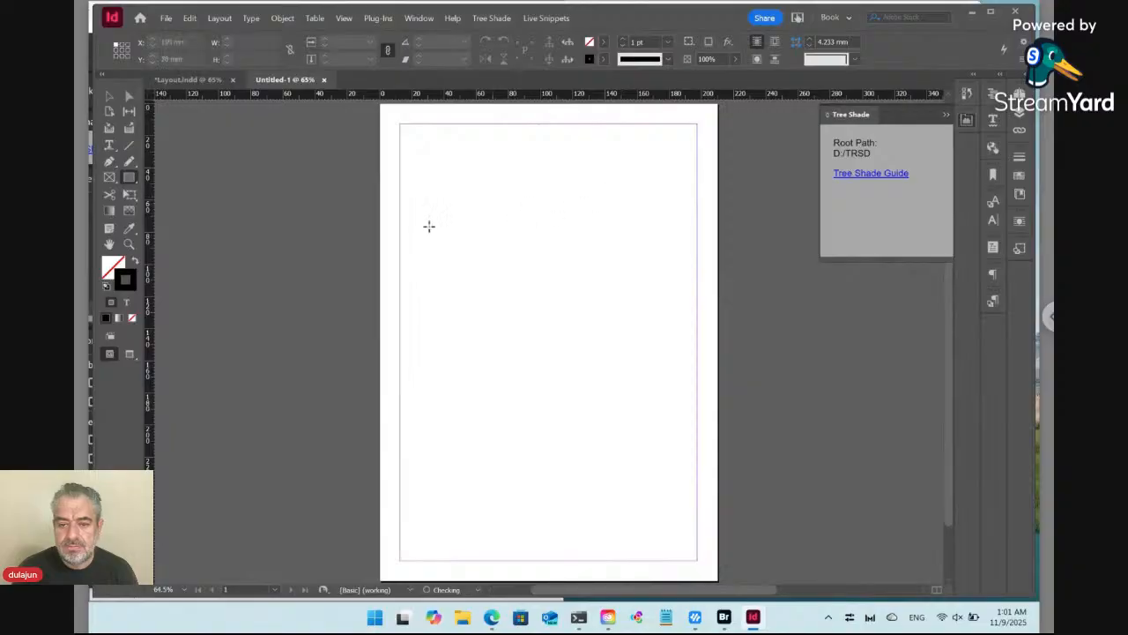
{"action": "left_click_drag", "start_coordinate": [449, 208], "coordinate": [659, 441]}
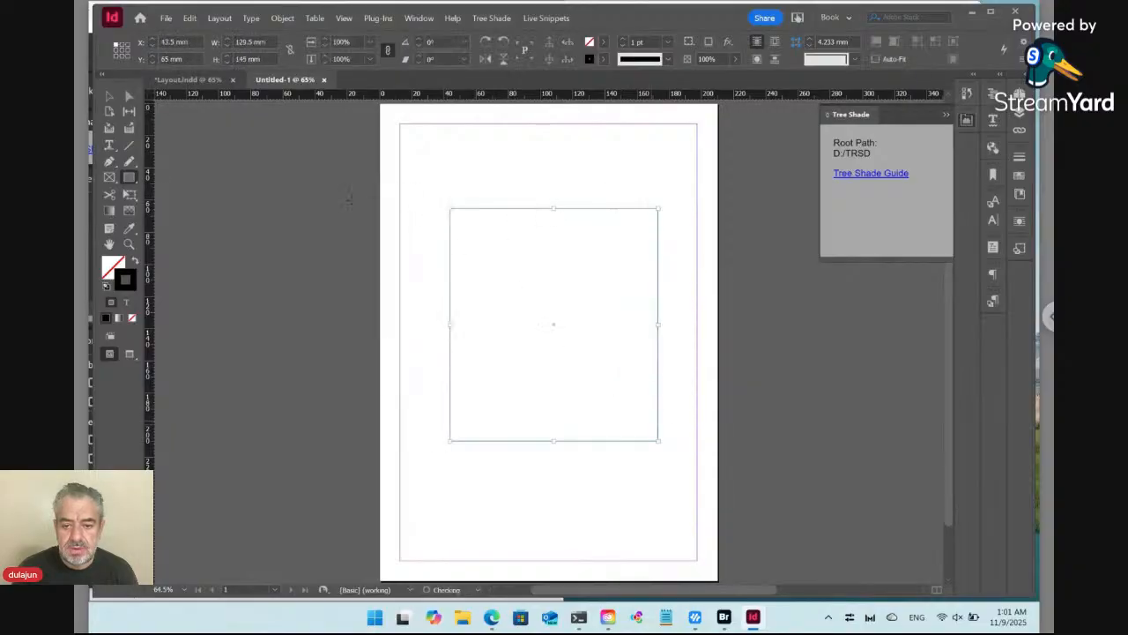
Expand the Object Styles list beside the new rectangle and activate the Selection tool
{"action": "left_click", "coordinate": [1020, 248]}
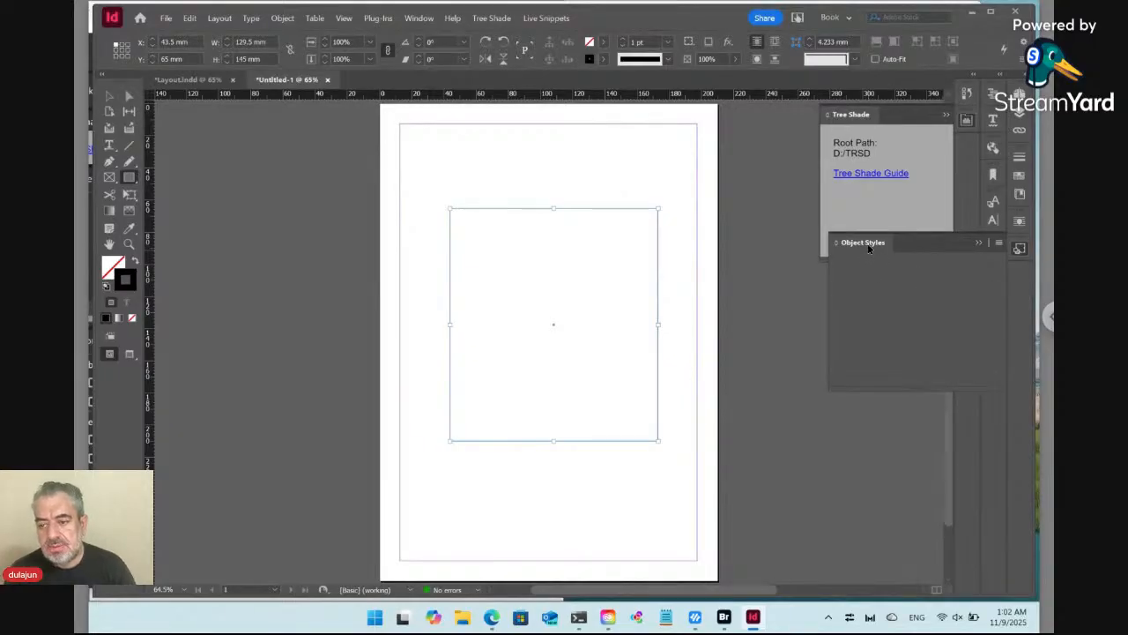
{"action": "left_click", "coordinate": [868, 246]}
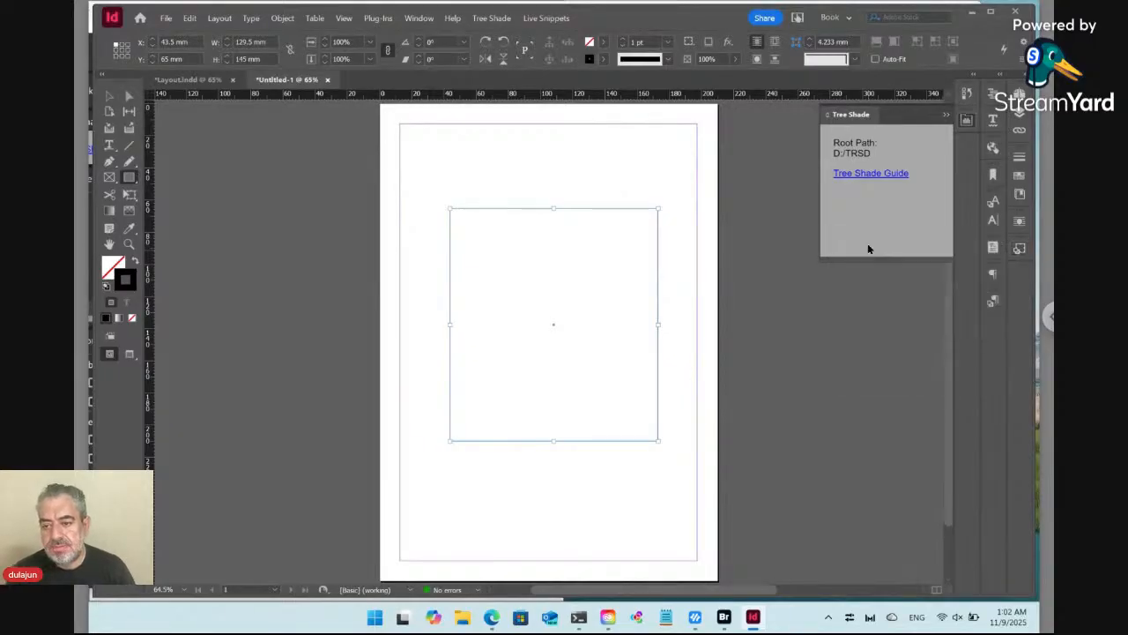
{"action": "left_click", "coordinate": [1019, 250]}
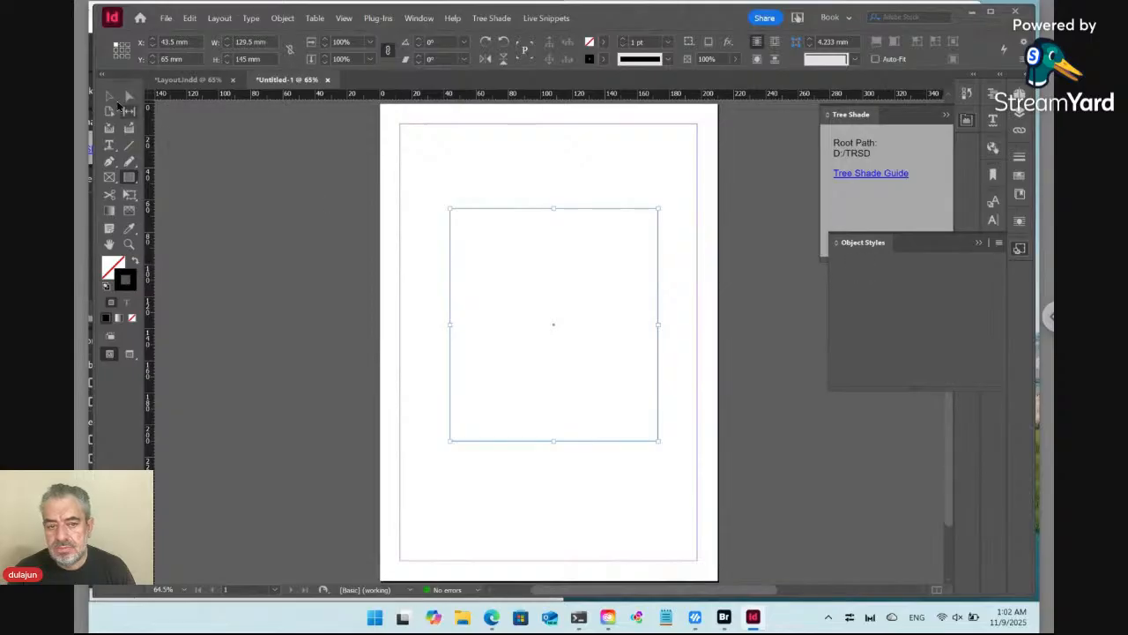
{"action": "left_click", "coordinate": [109, 95]}
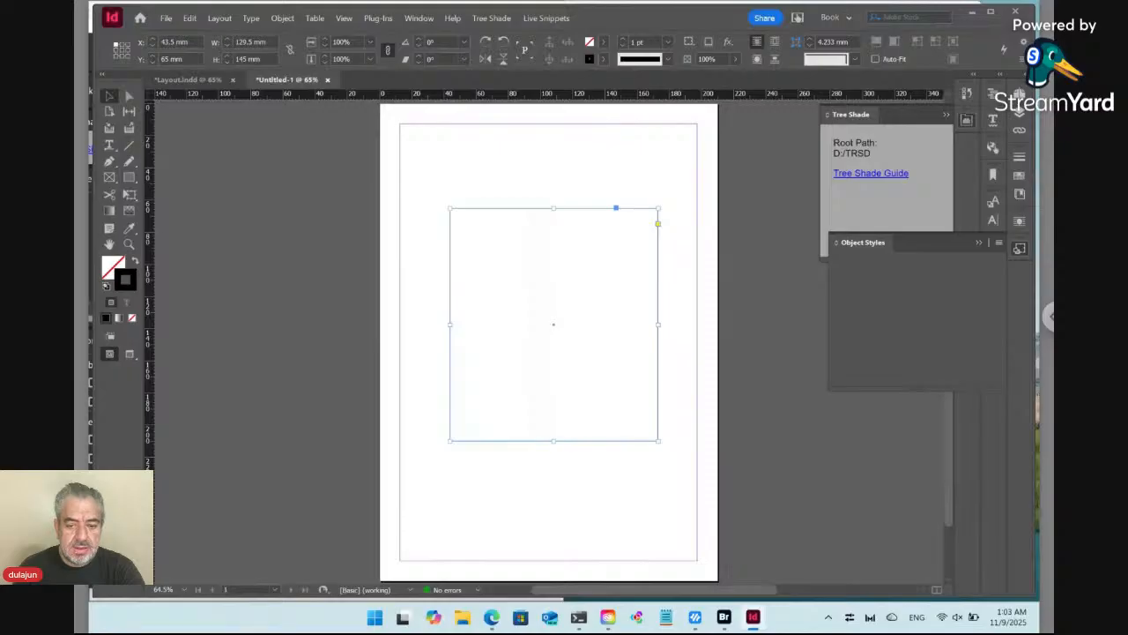
Switch to the browser, show the TreeShade page on Adobe Exchange, and maximize the window
{"action": "left_click", "coordinate": [491, 616]}
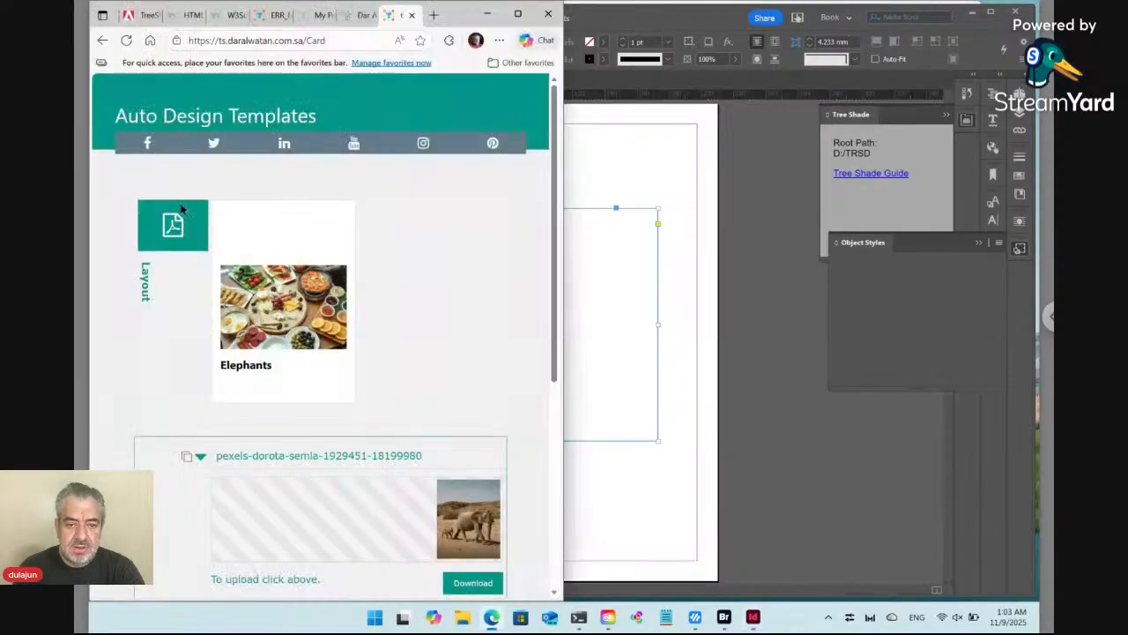
{"action": "left_click", "coordinate": [143, 15]}
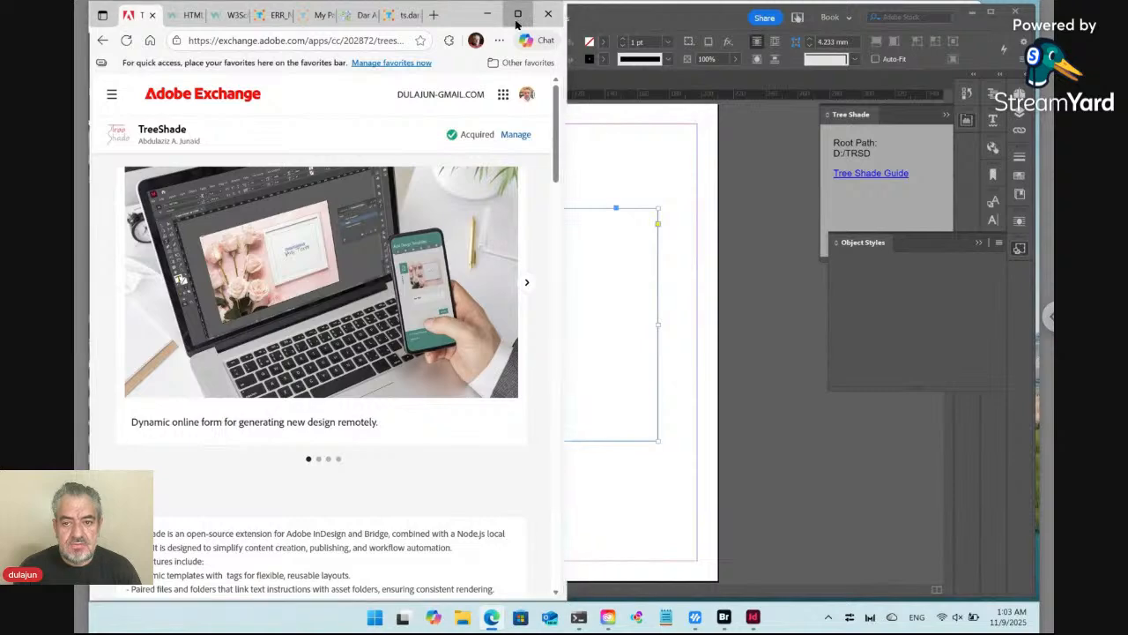
{"action": "left_click", "coordinate": [517, 15]}
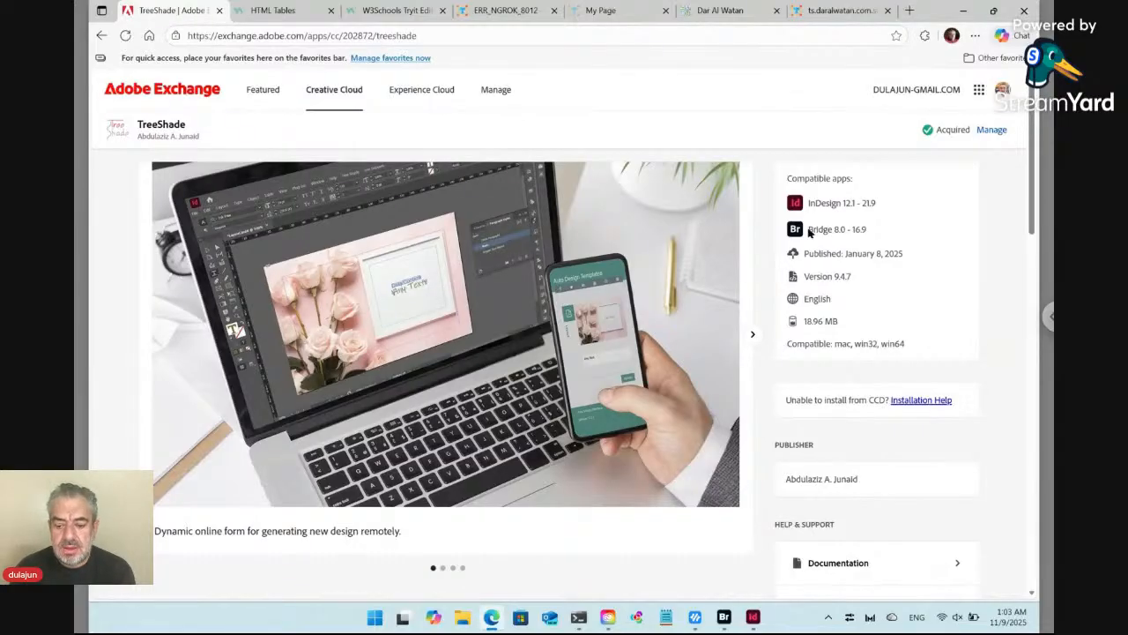
Switch to Windows PowerShell and view the ngrok session and the session running node main.js
{"action": "left_click", "coordinate": [582, 620]}
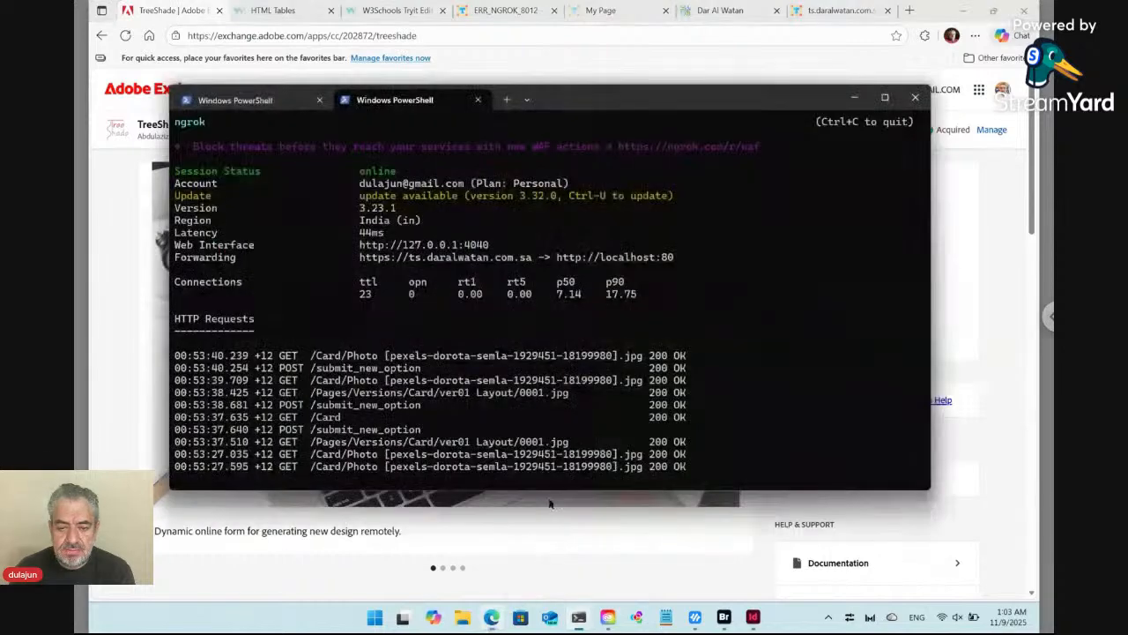
{"action": "left_click", "coordinate": [284, 105]}
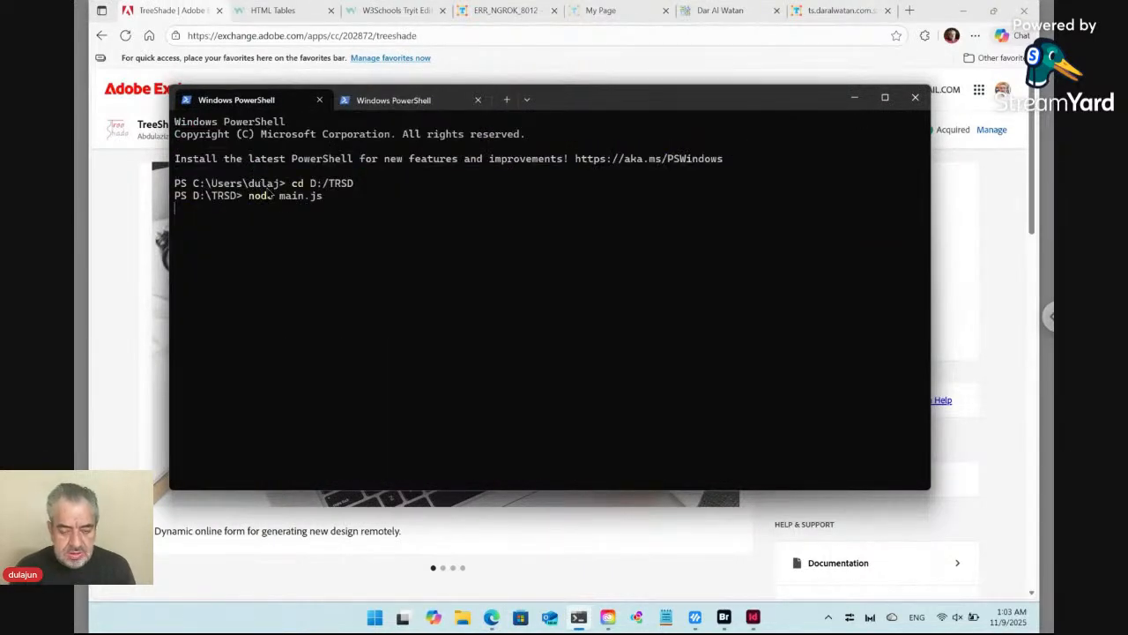